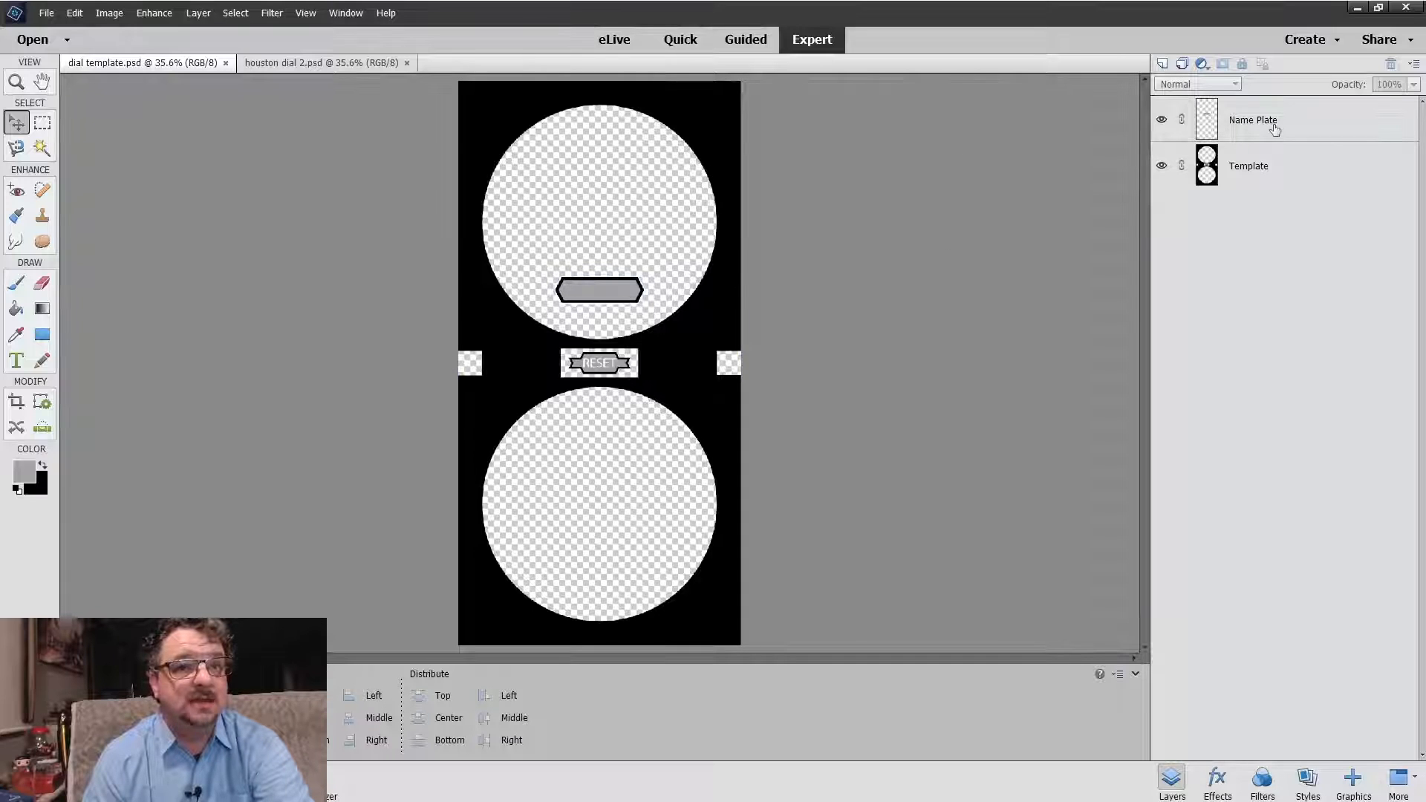
Step: Examine the Name Plate and Template layers of the dial template, and switch to the houston dial 2.psd document
click(1275, 130)
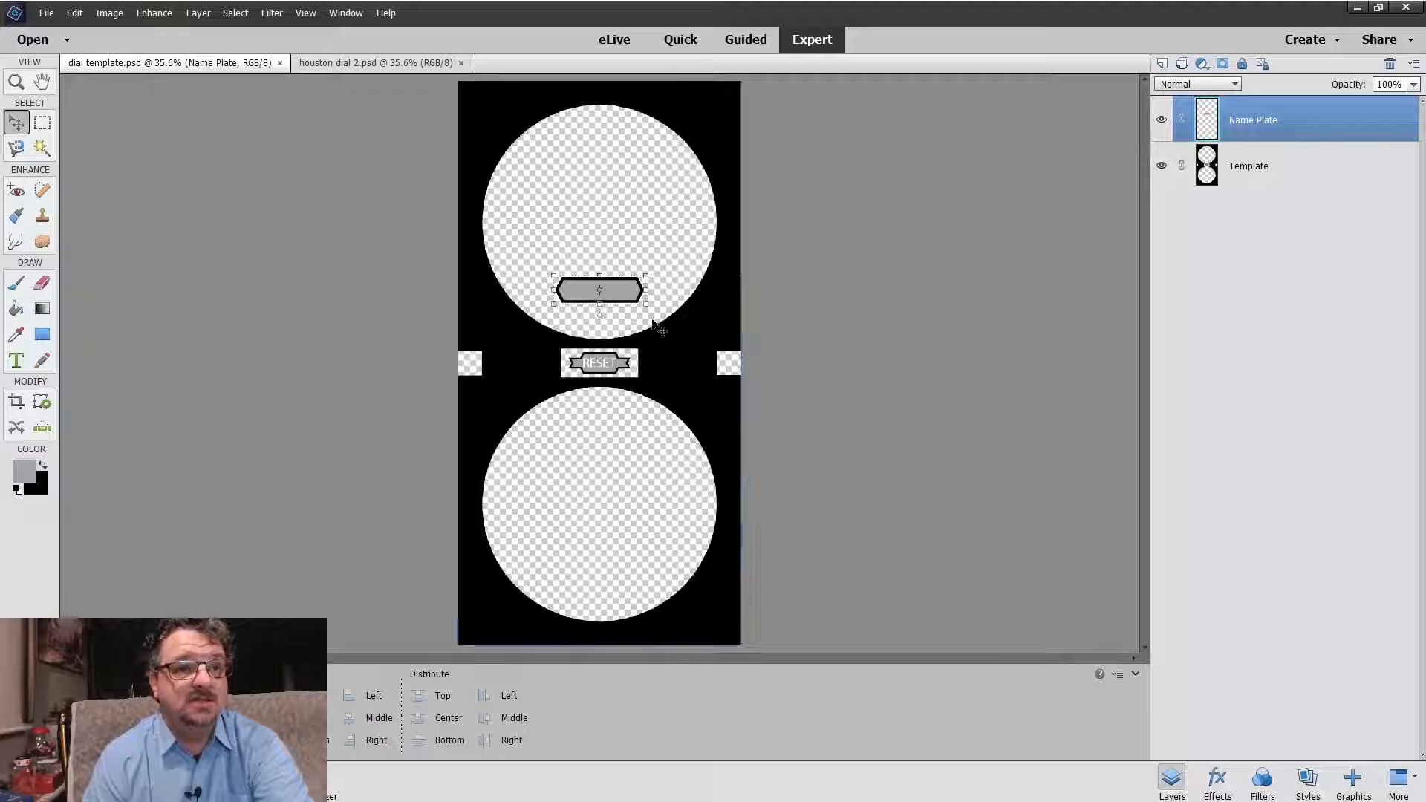
click(725, 314)
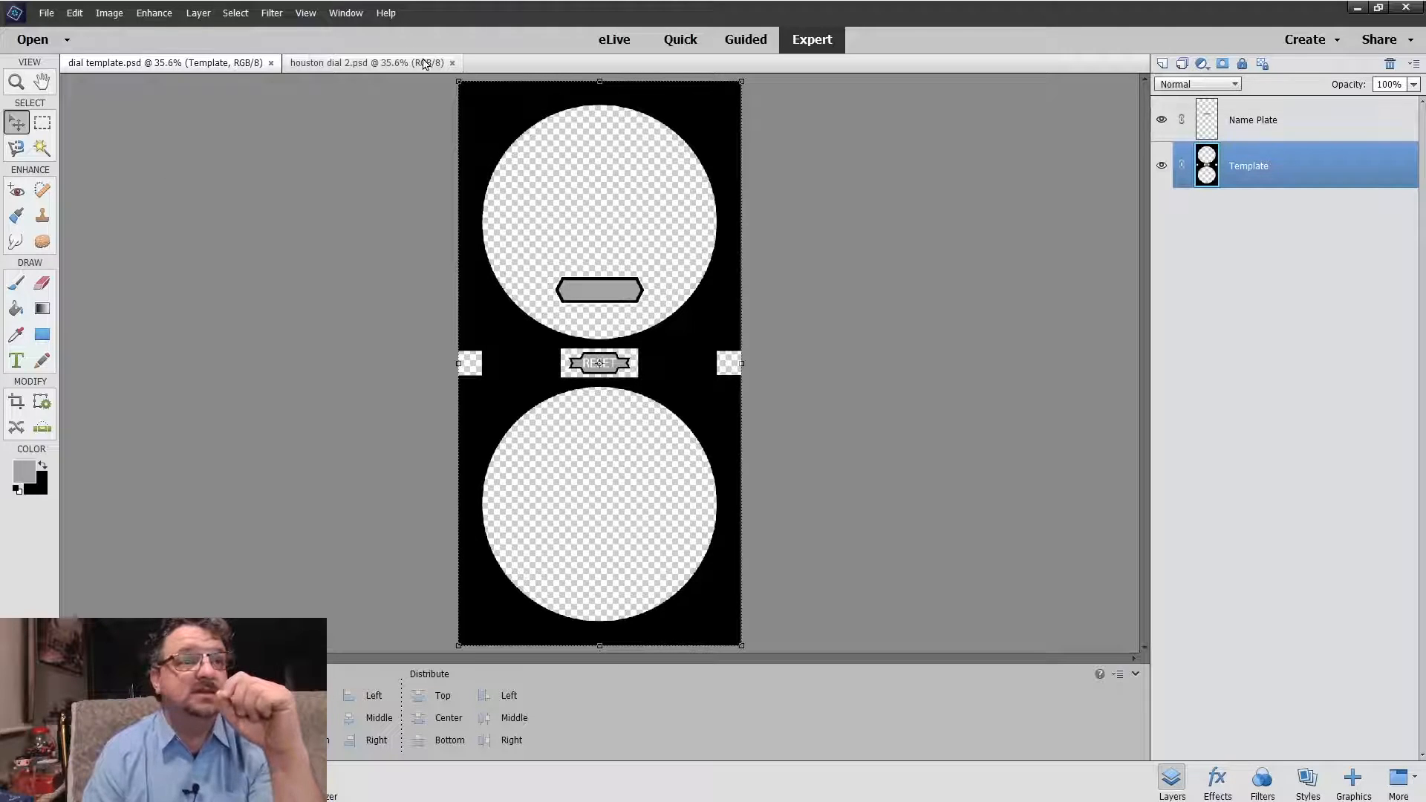
click(330, 65)
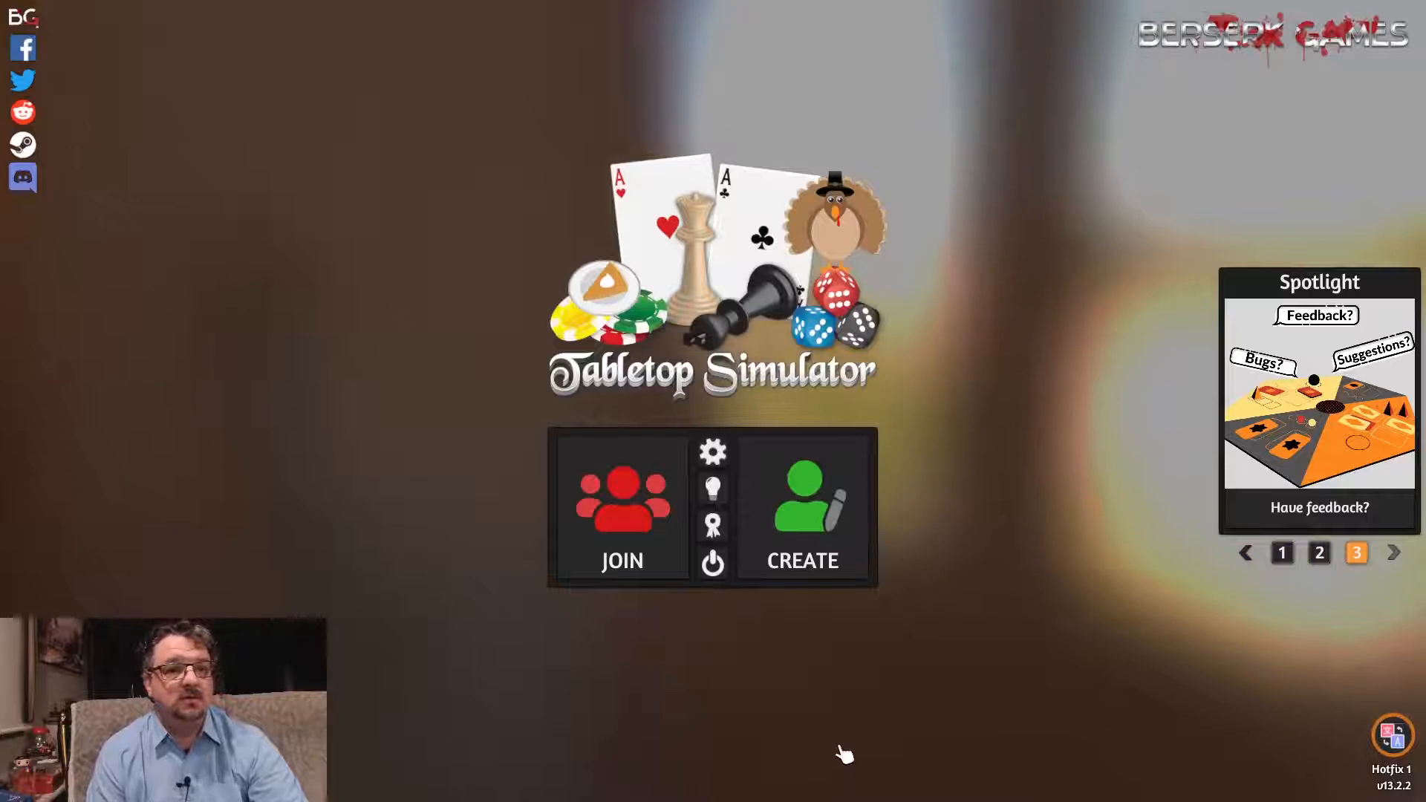
Step: In Tabletop Simulator, create a multiplayer game and dismiss the game selection to leave an empty table
click(783, 557)
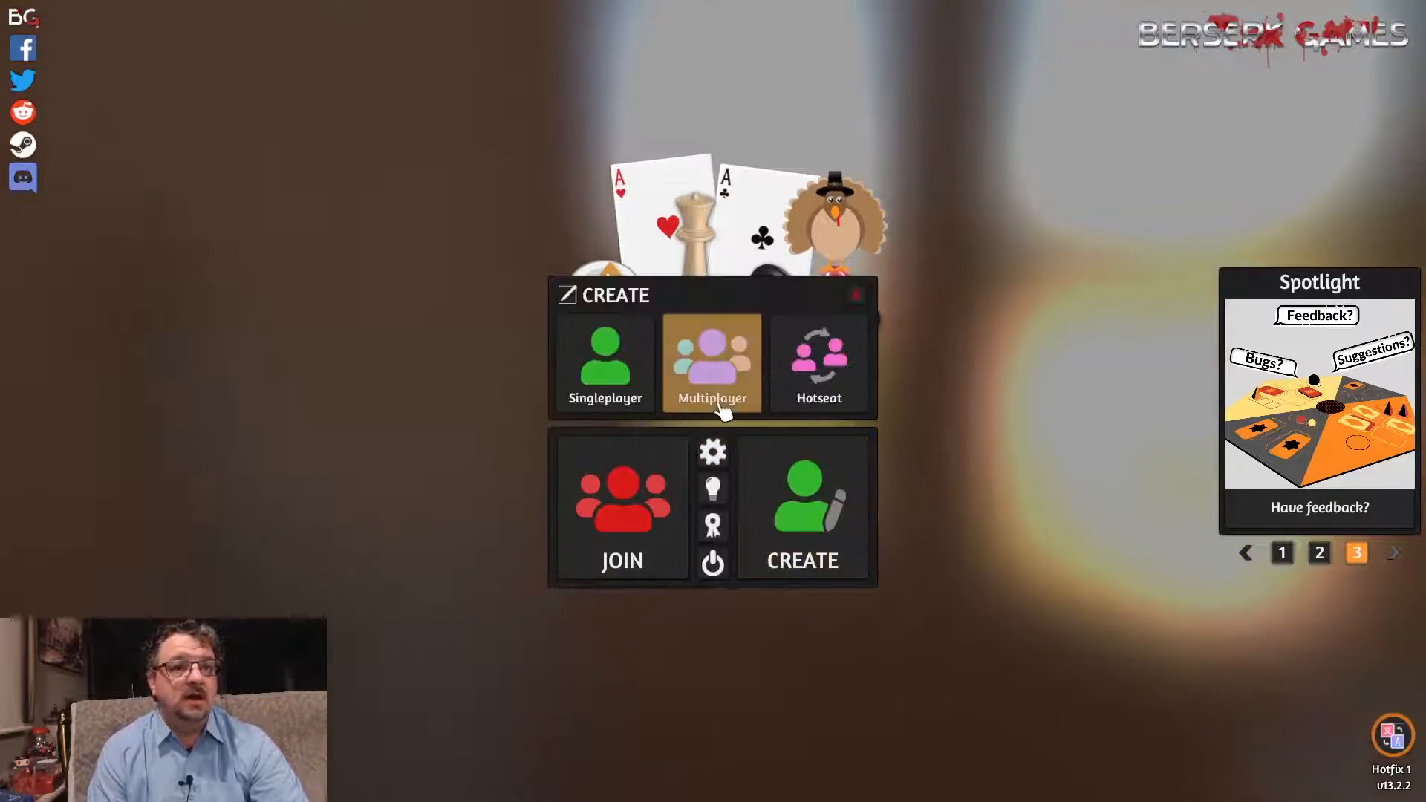
click(724, 401)
click(689, 398)
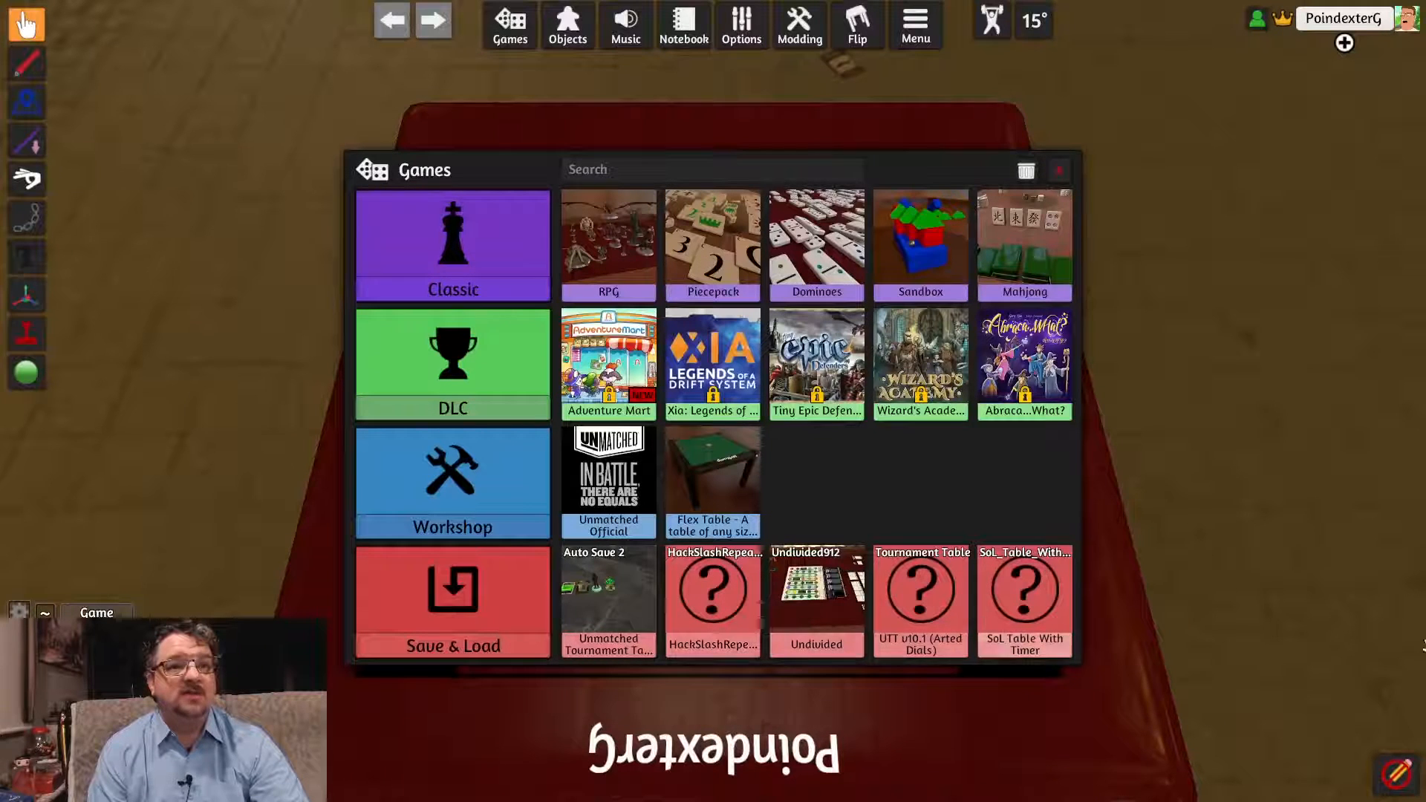
click(1059, 172)
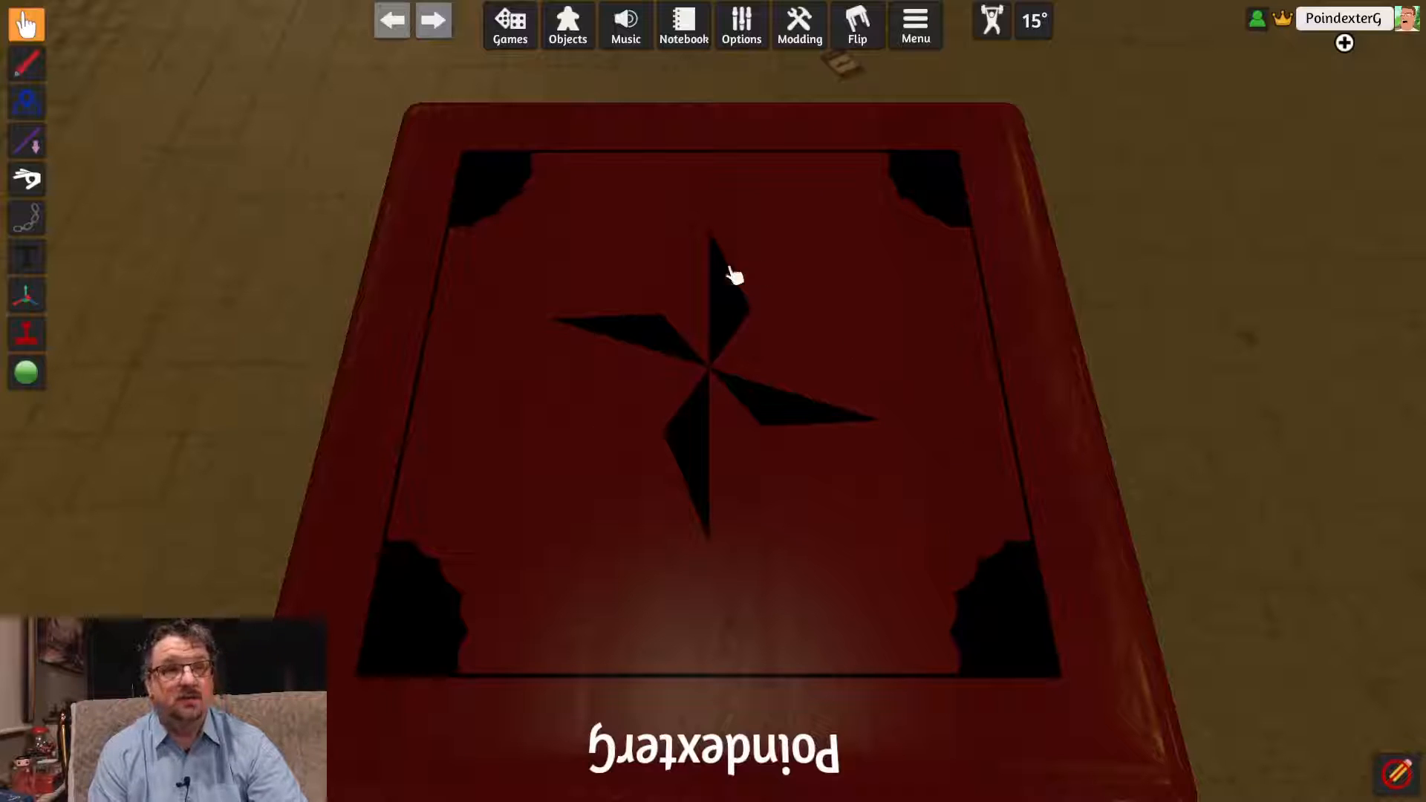
Step: Place the saved Sam Houston set from the CustomFighters History - Literature folder on the table and close the saved objects
click(567, 26)
click(1083, 554)
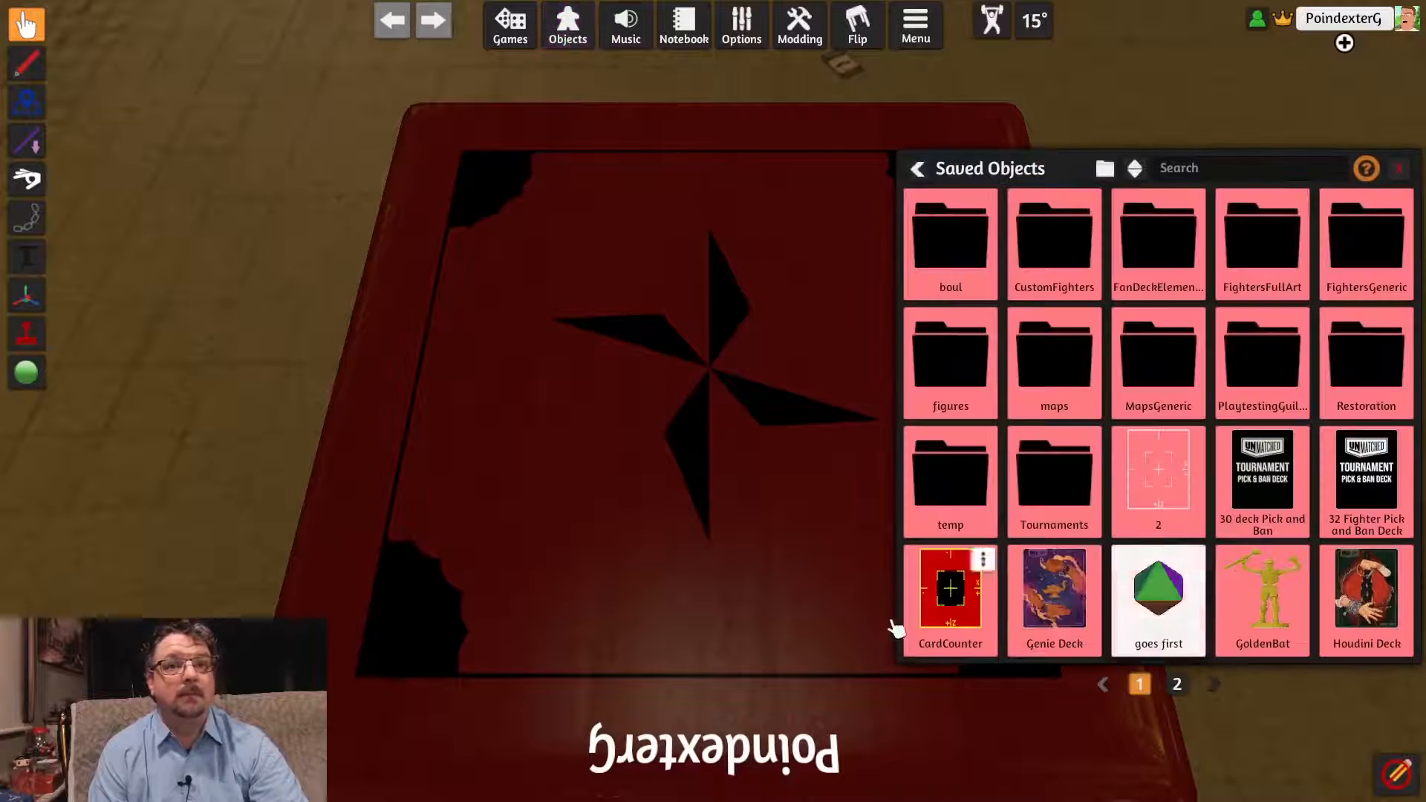
click(1073, 297)
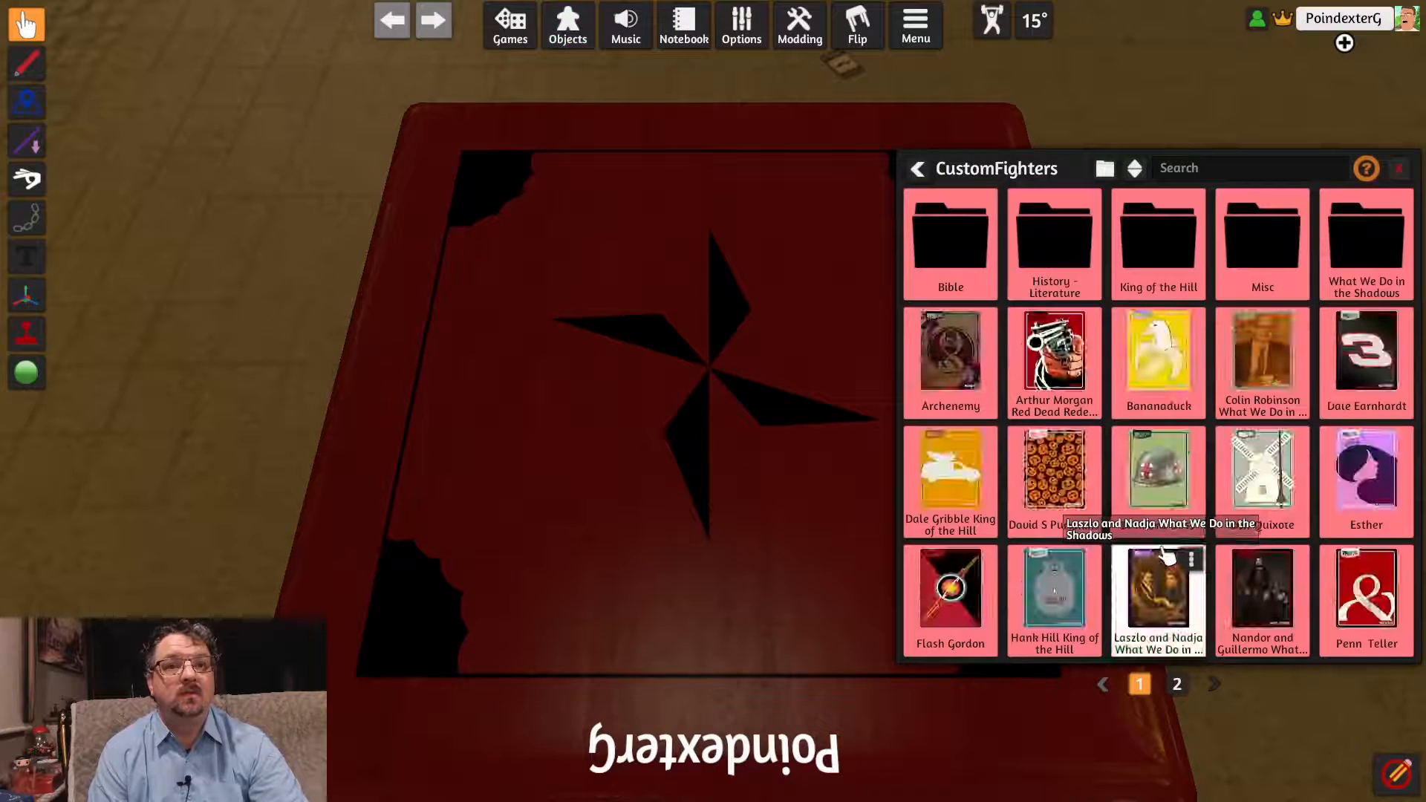
click(1063, 232)
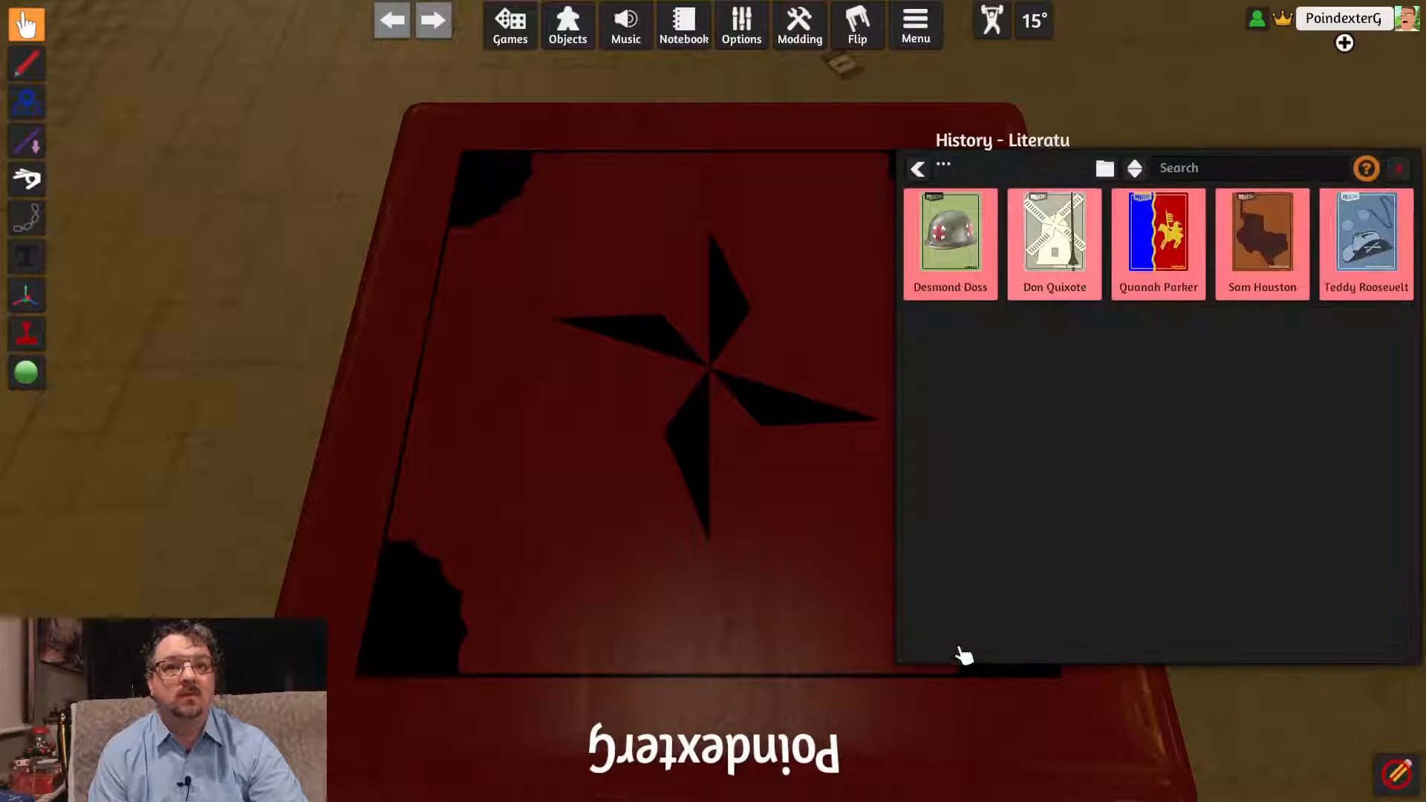
click(1258, 289)
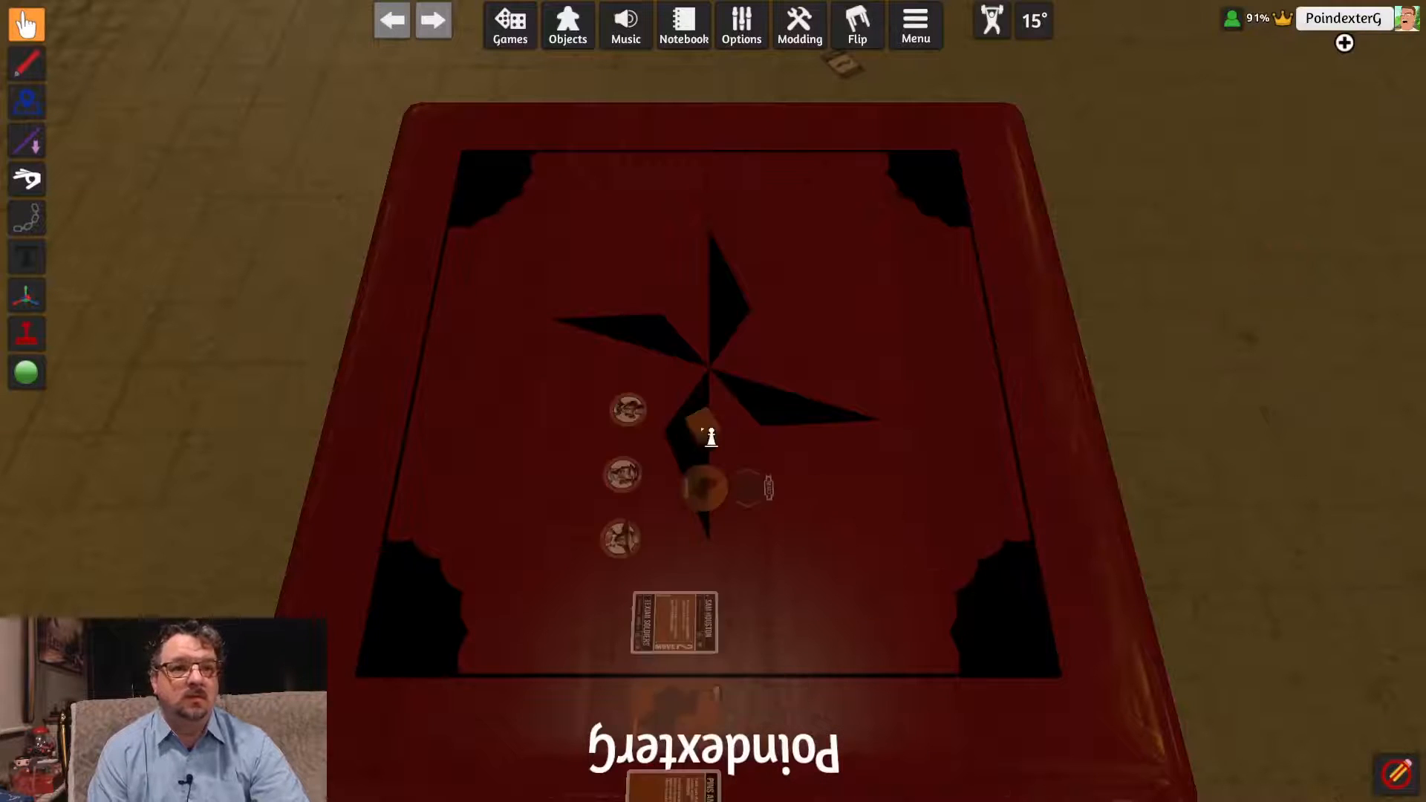
click(730, 288)
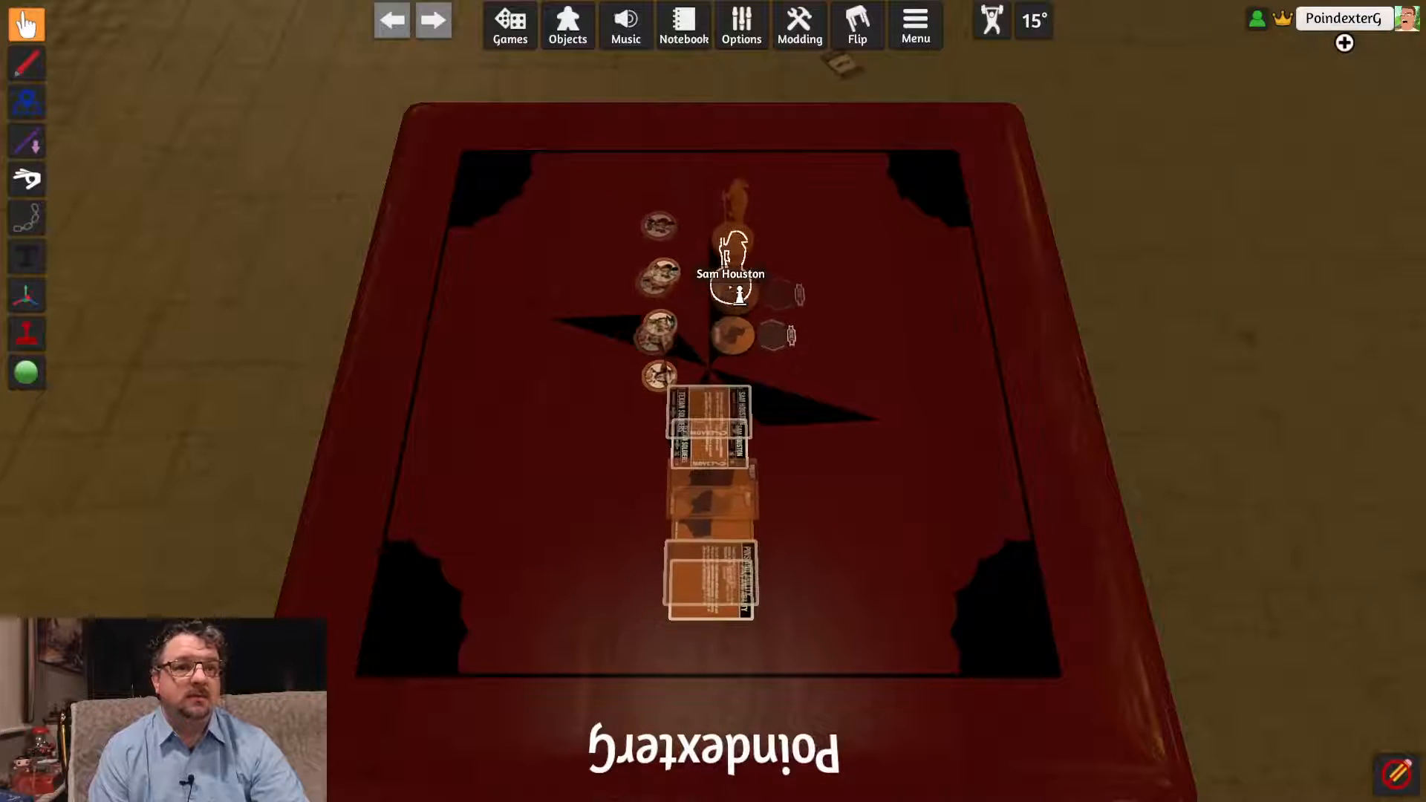
click(22, 27)
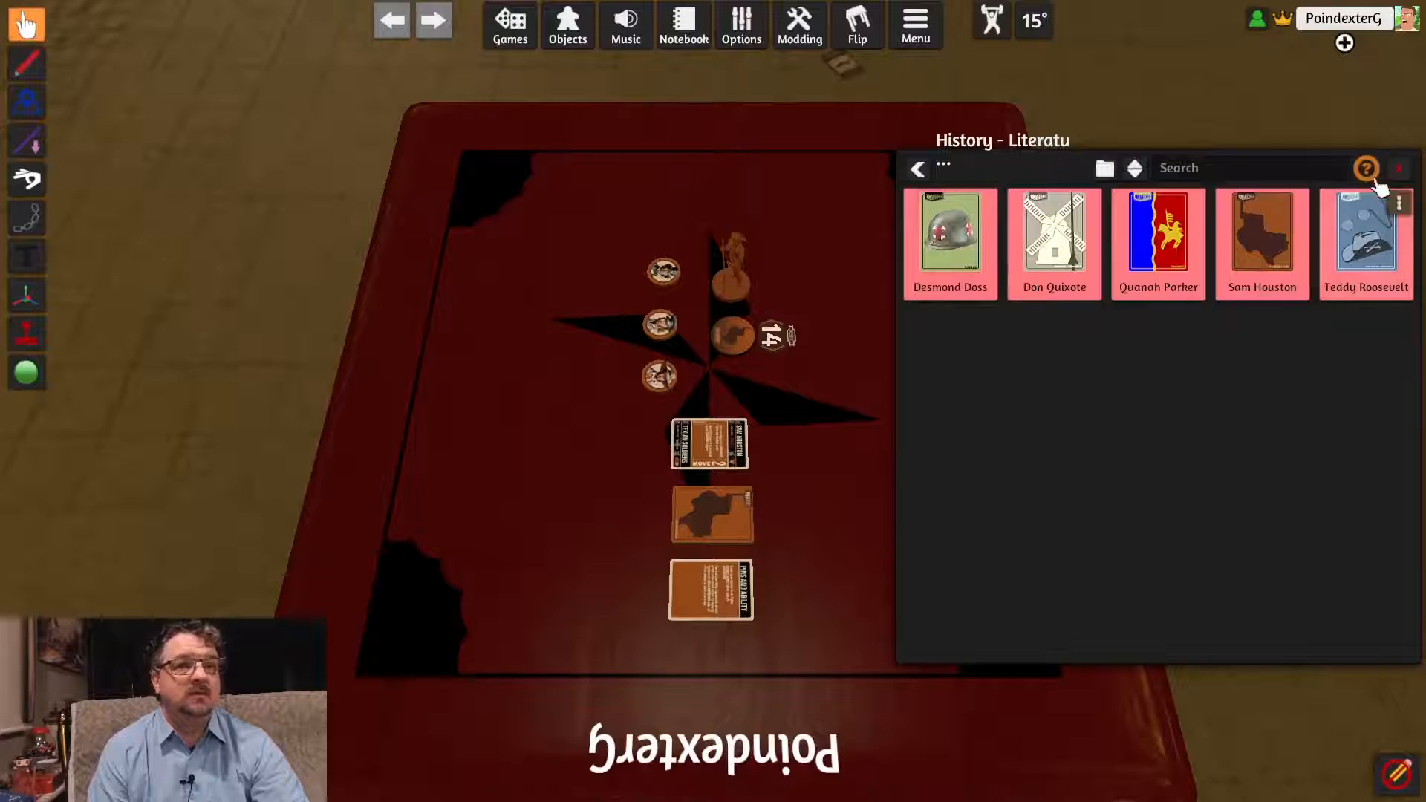
click(1398, 169)
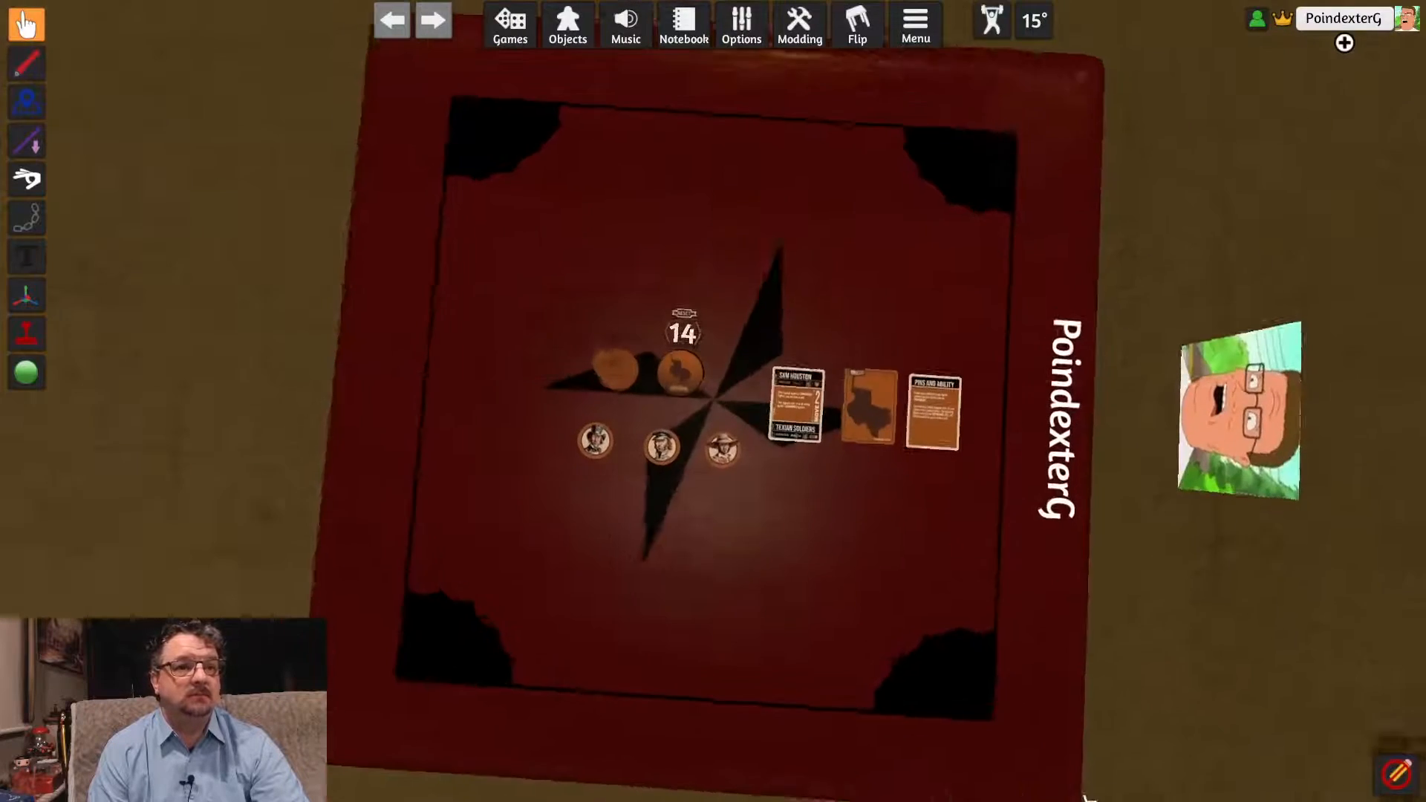
Step: Examine the finished Sam Houston set up close, flipping the health dial over and back
scroll(725, 587, up, 5)
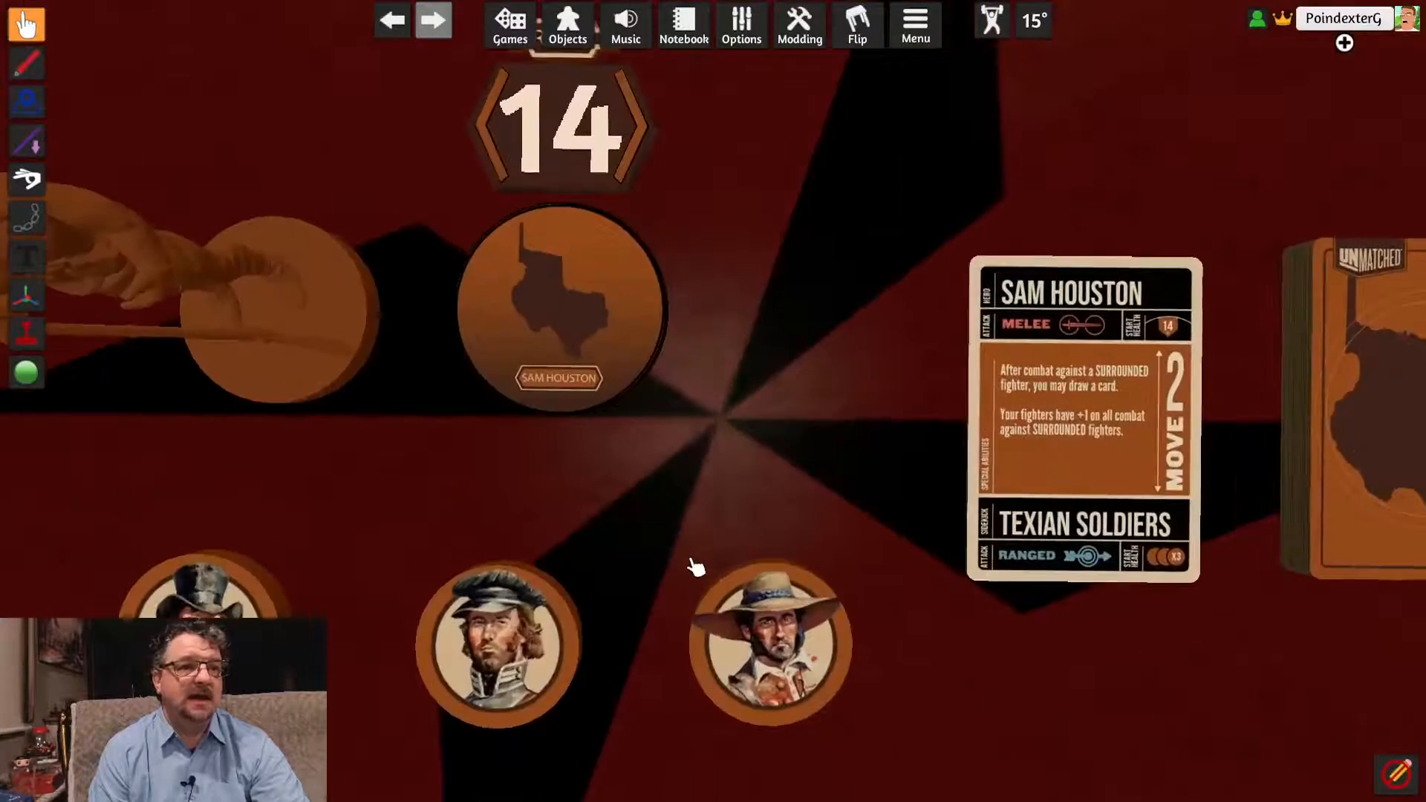
scroll(696, 564, down, 1)
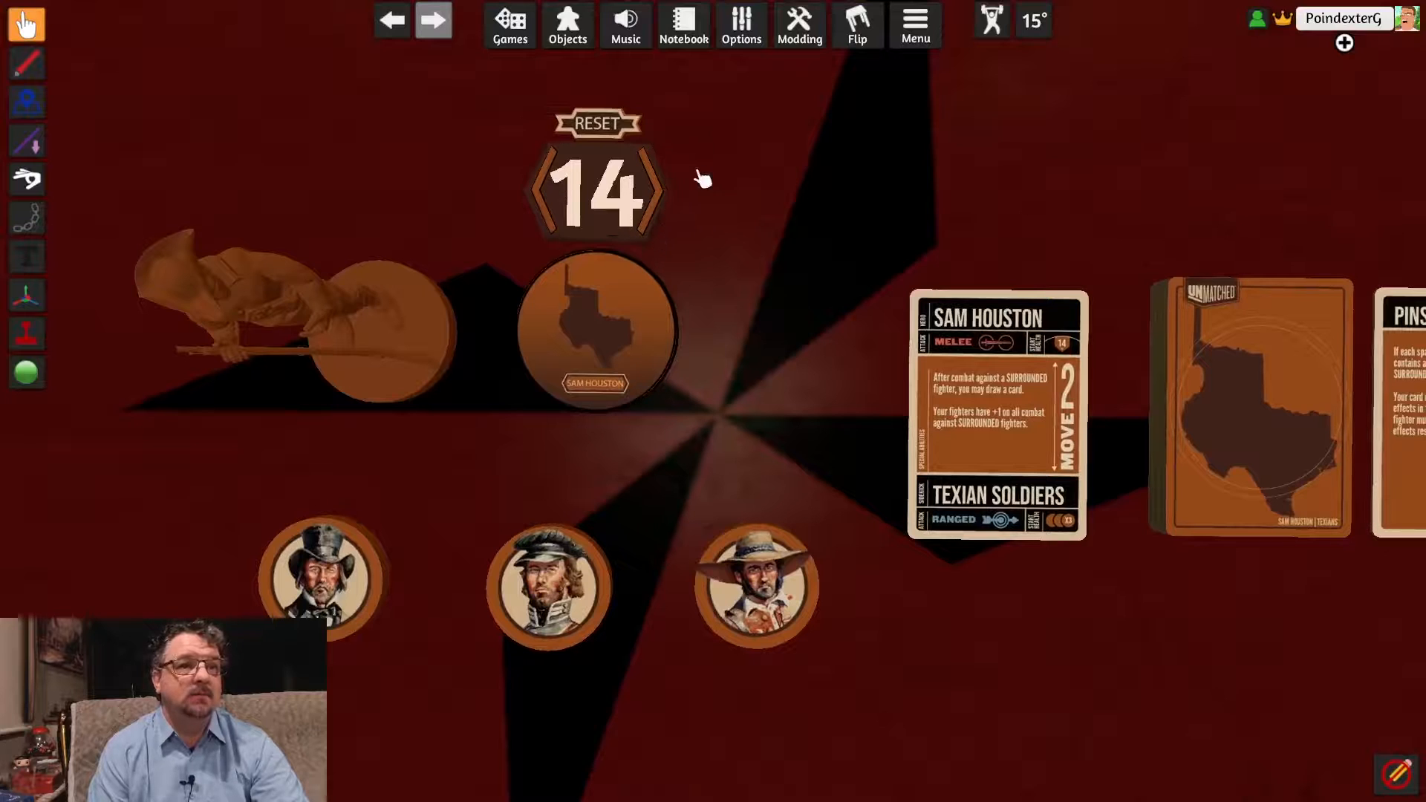
key(f)
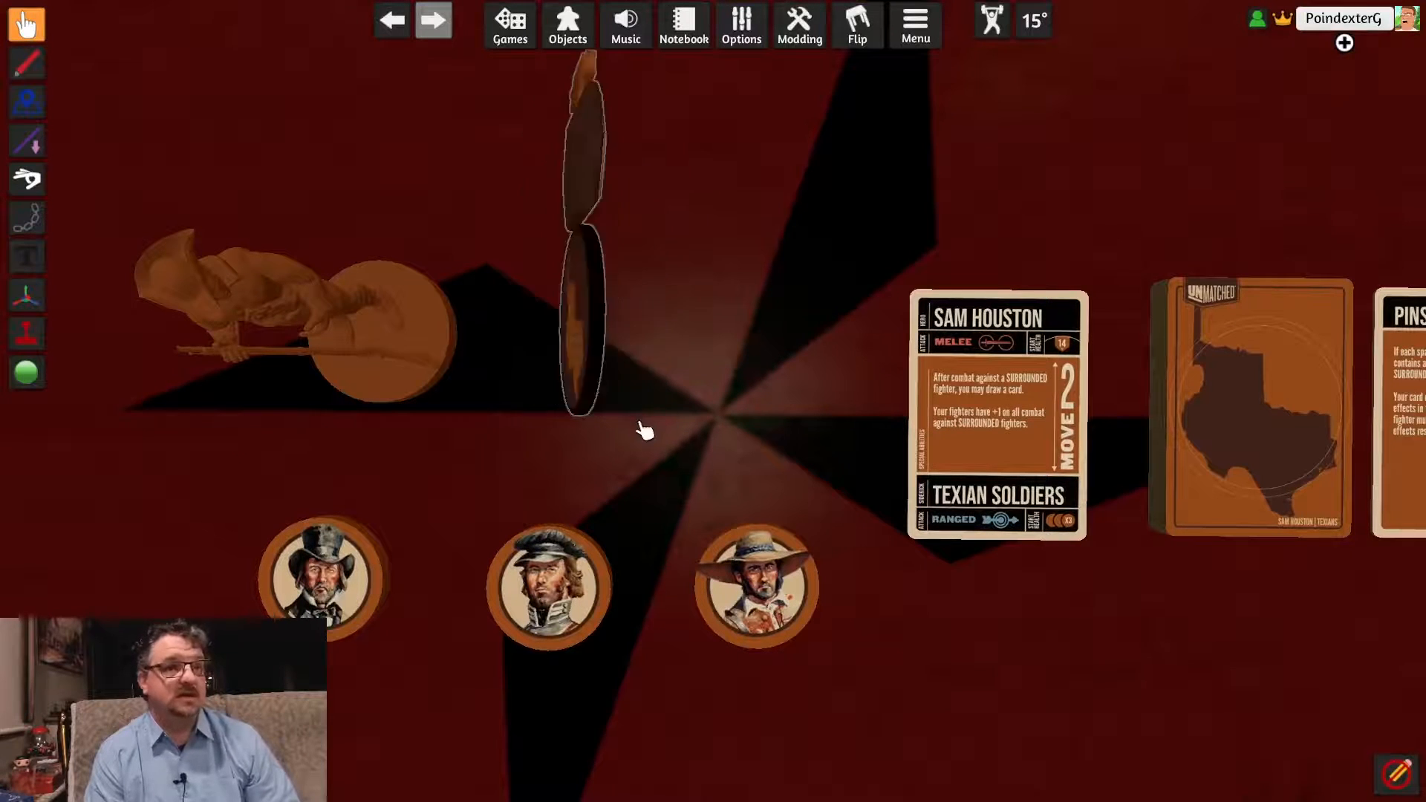
key(f)
scroll(773, 719, down, 4)
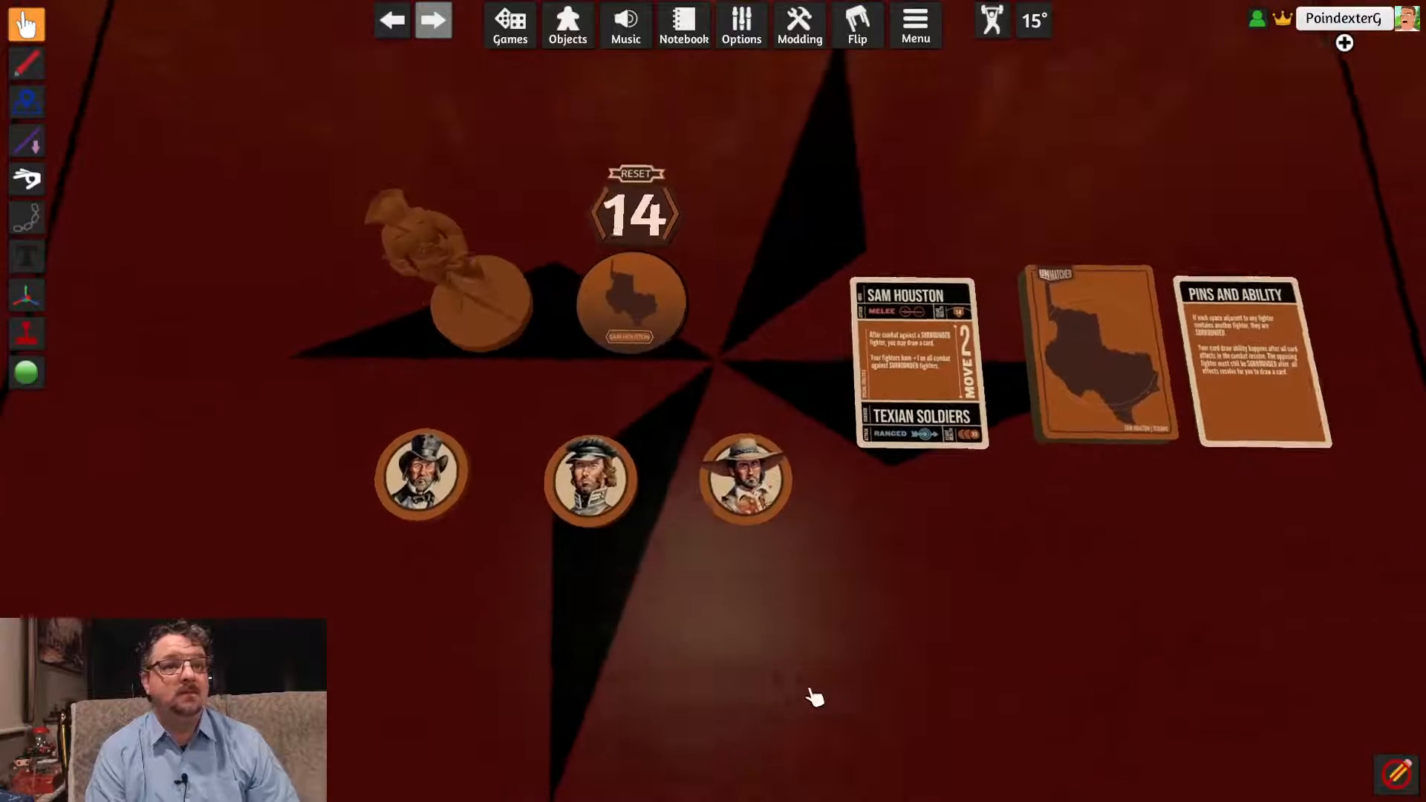
scroll(814, 695, down, 3)
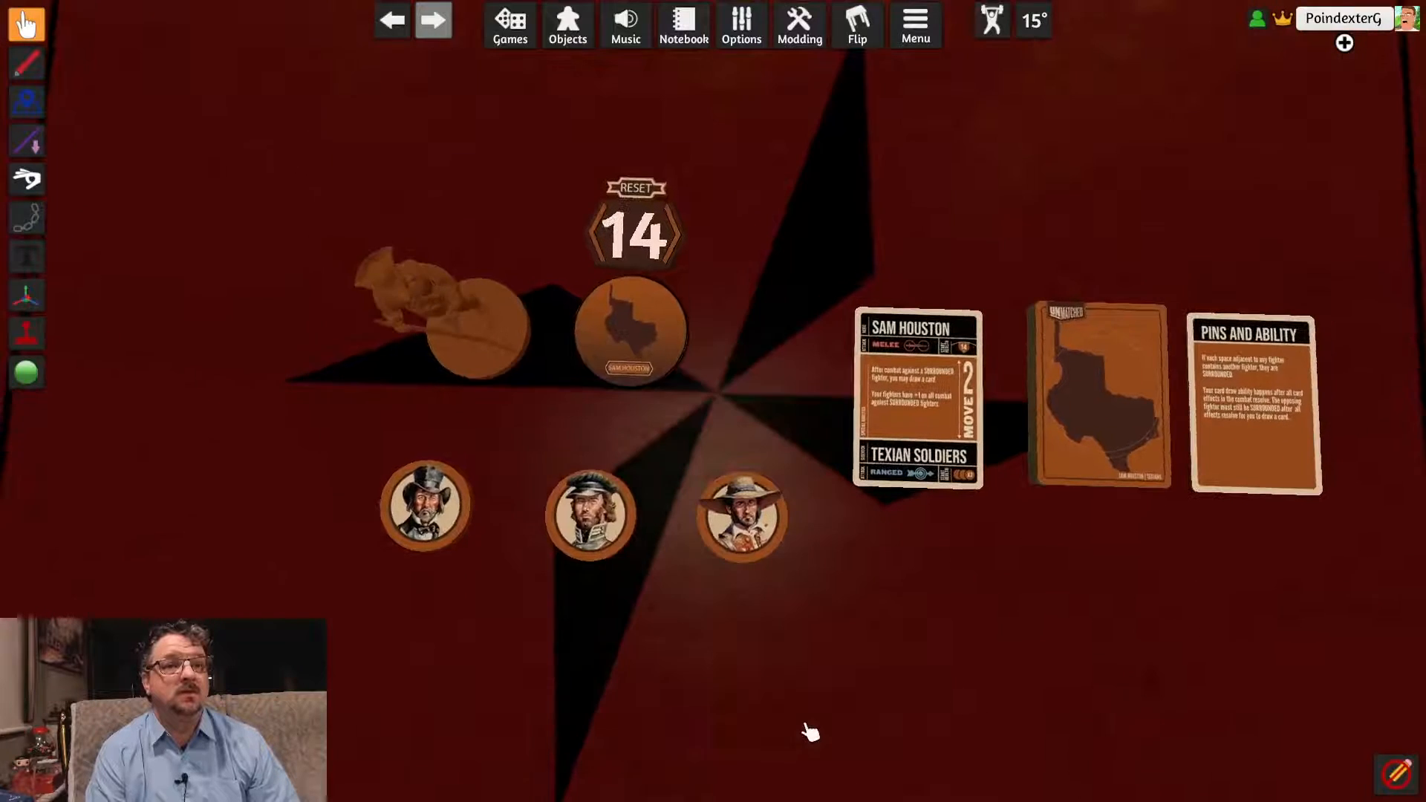
scroll(810, 731, down, 4)
scroll(811, 728, down, 3)
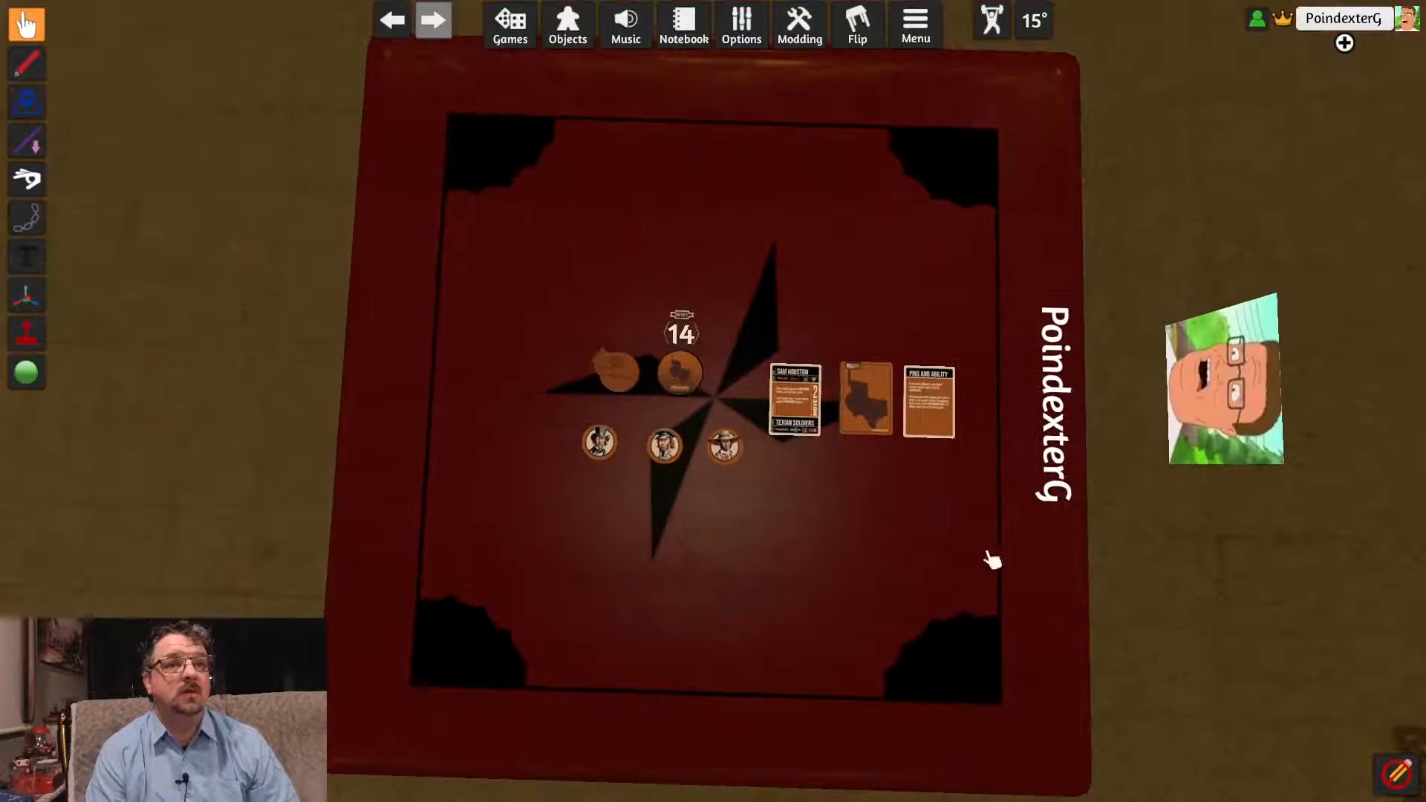
Step: Delete all pieces from the table and place the Sam Houston set from the temp saved objects folder
drag(516, 230, 1144, 637)
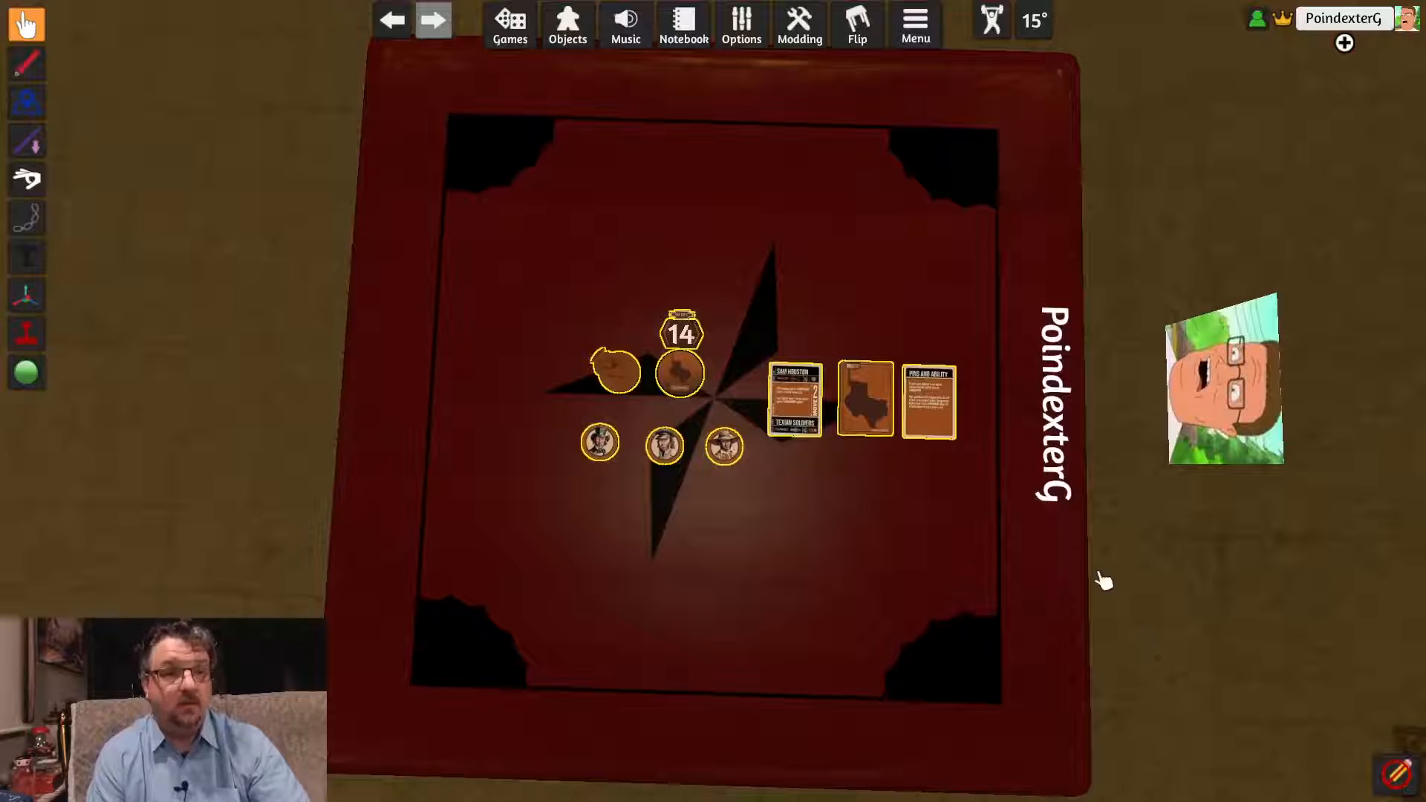
key(Delete)
click(569, 34)
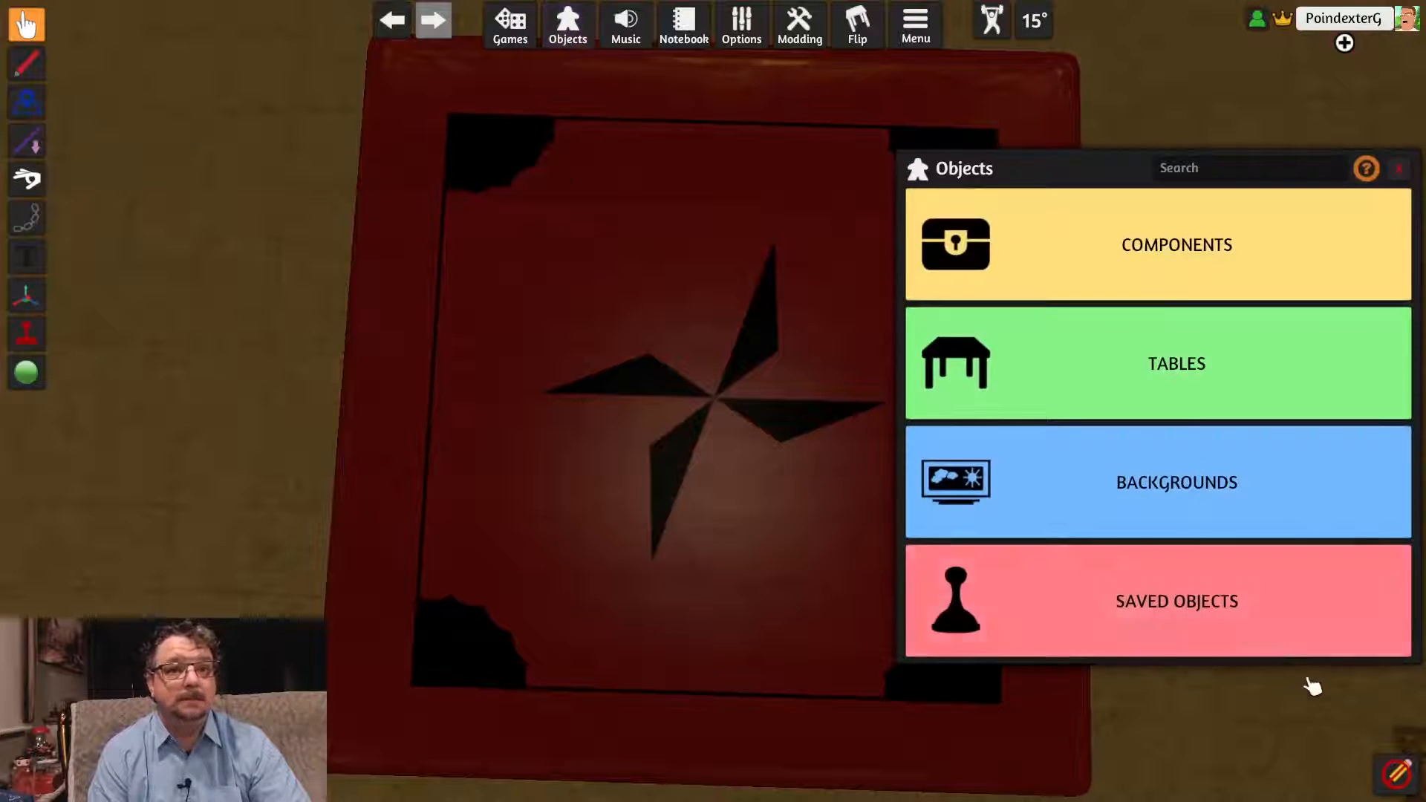
click(1277, 639)
click(953, 482)
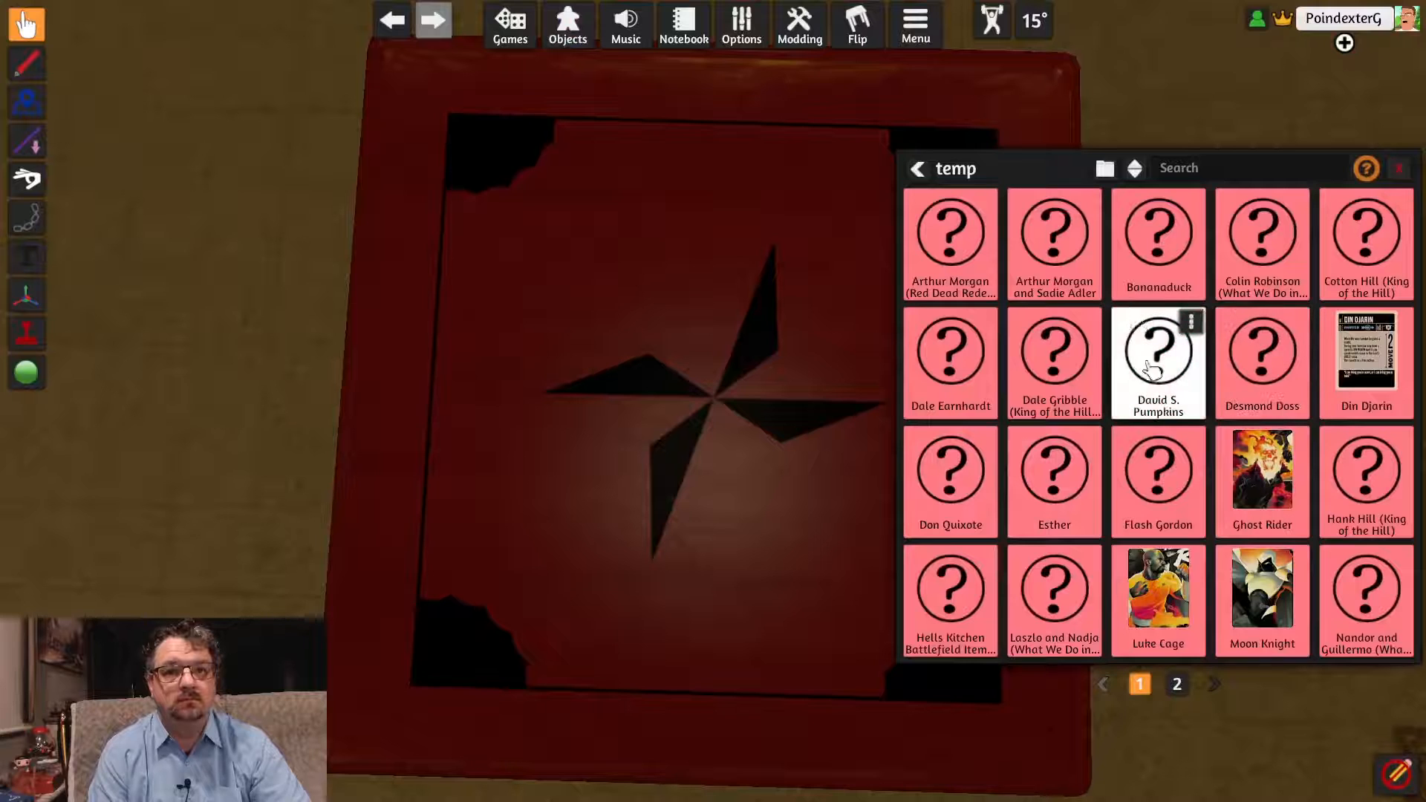
scroll(1130, 343, down, 1)
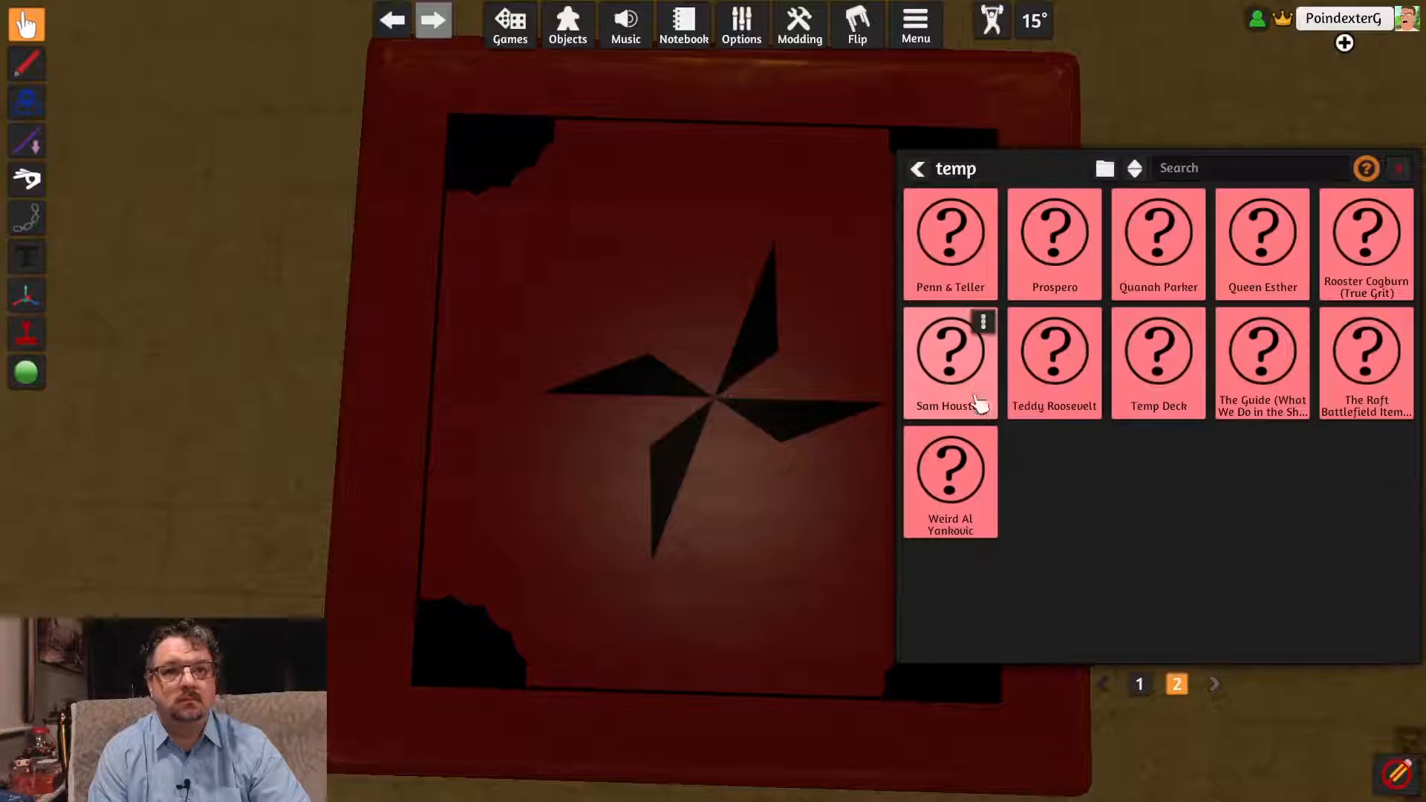
click(951, 364)
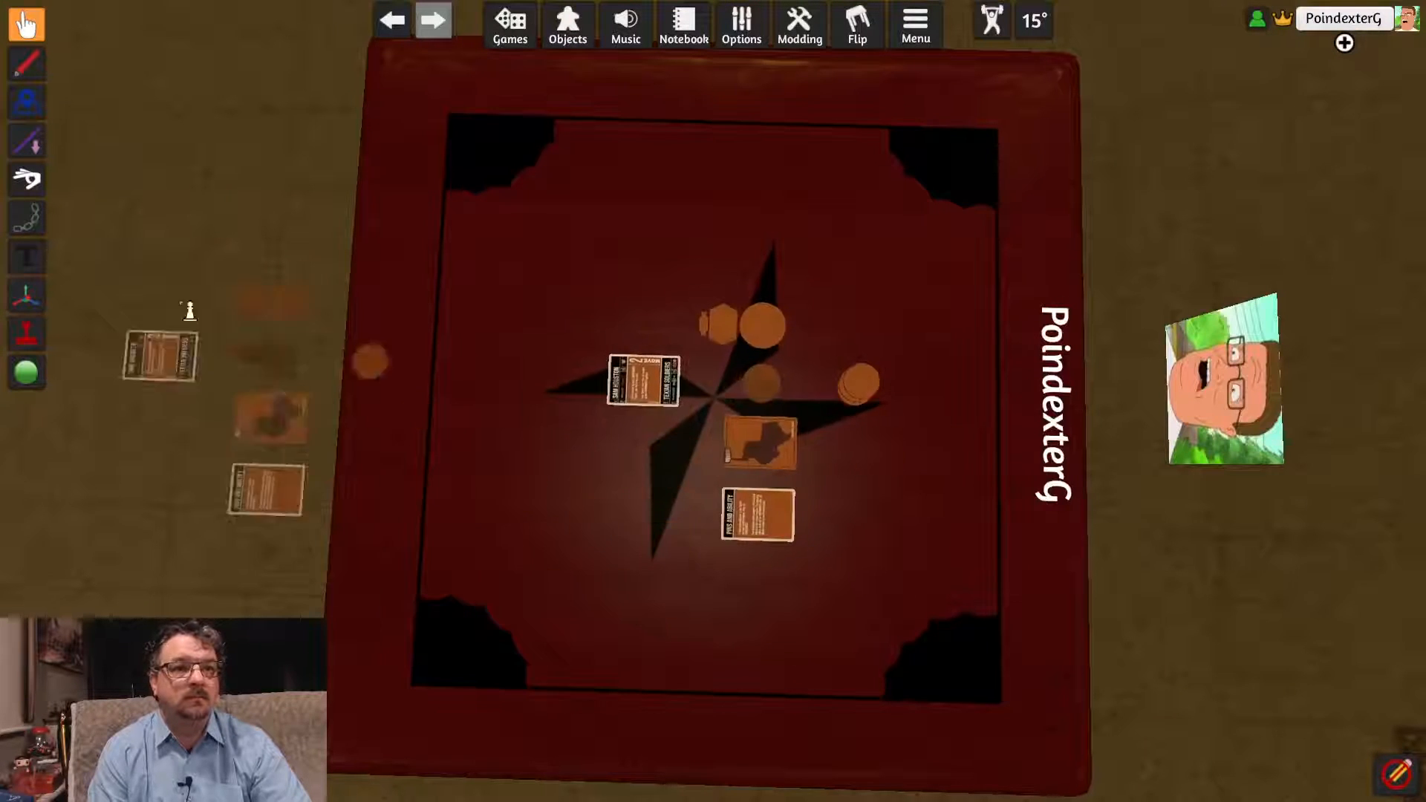
click(29, 27)
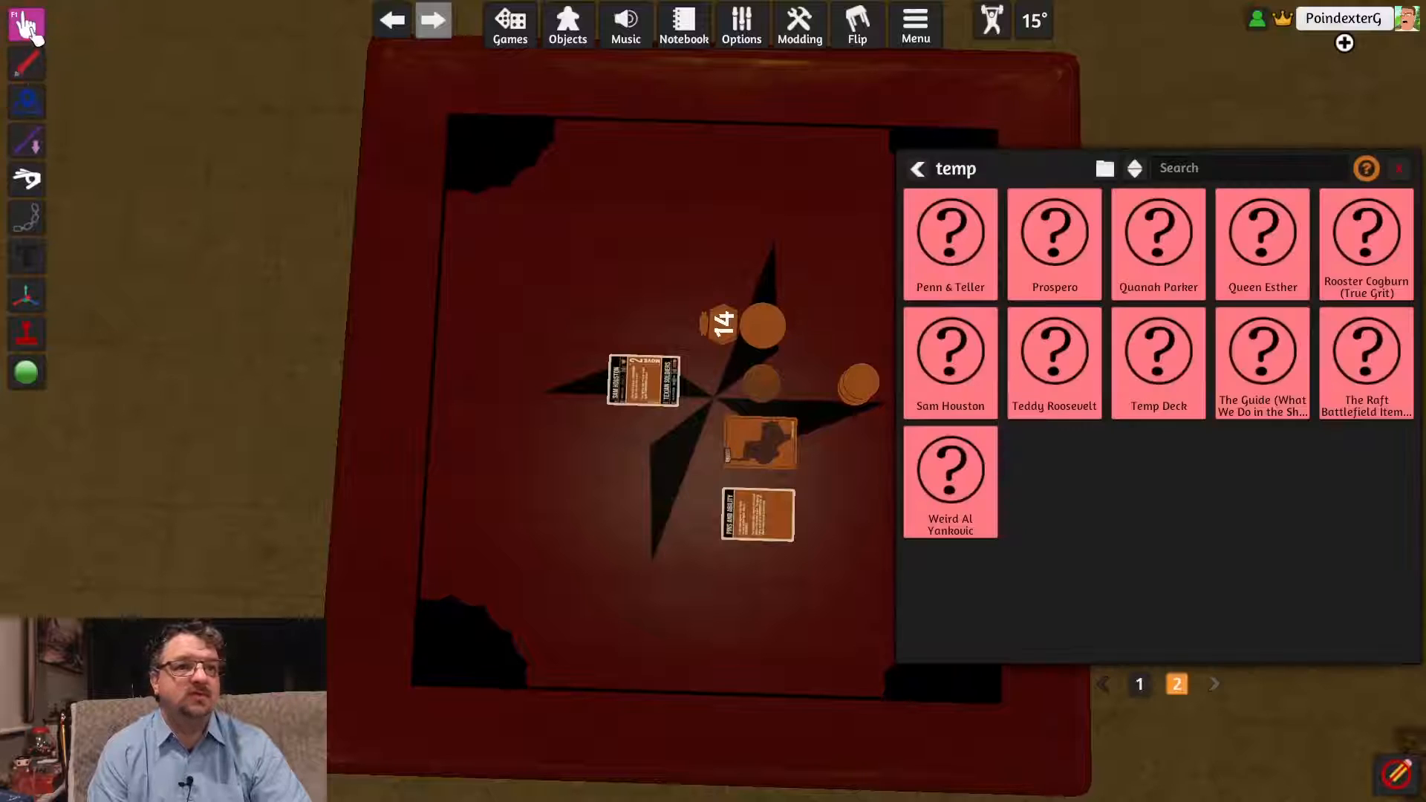
click(1400, 170)
Step: Arrange the pieces with the Sam Houston card above the Pins and Ability card, three sidekick tokens in a row, and the dial beside the pawn
drag(1049, 516, 534, 605)
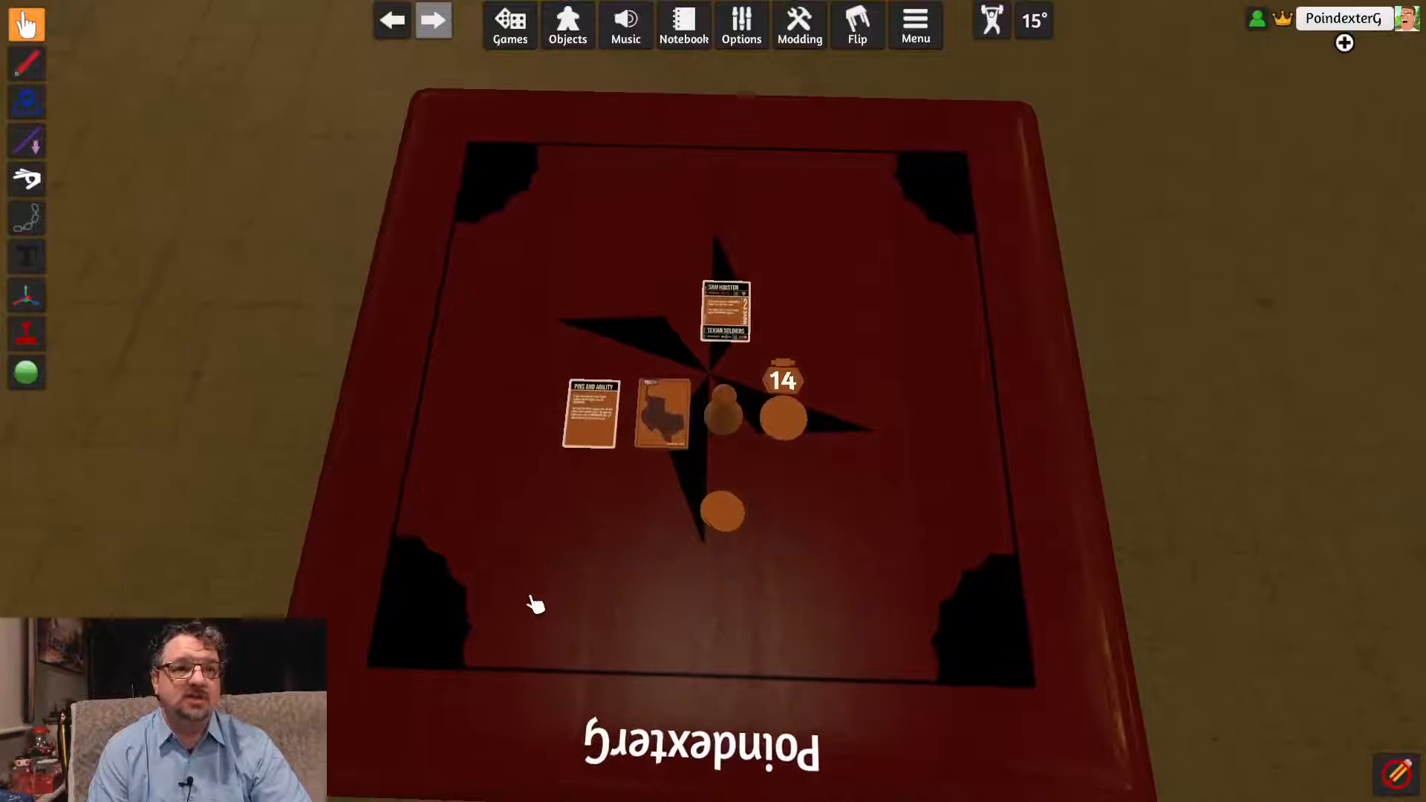
scroll(866, 684, up, 6)
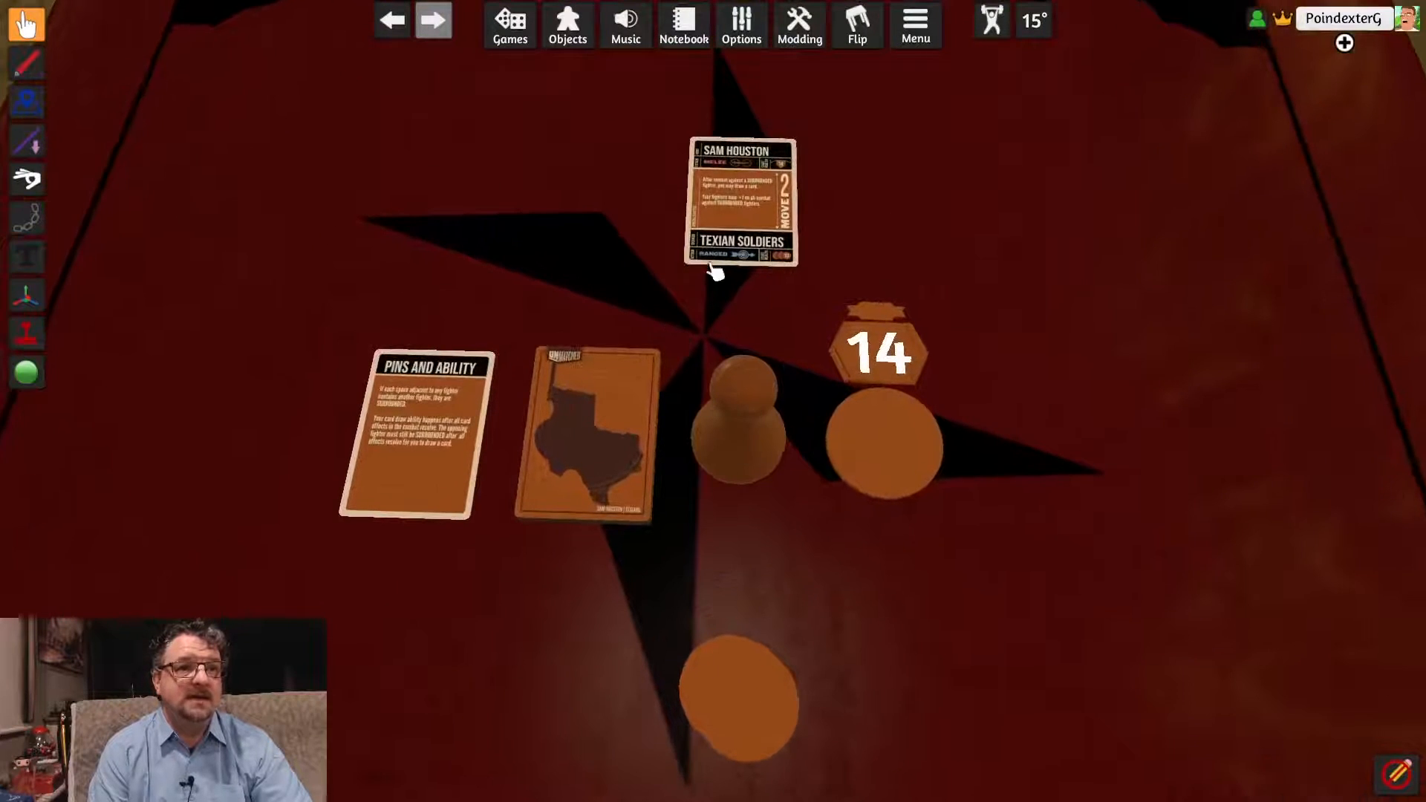
drag(714, 273, 433, 302)
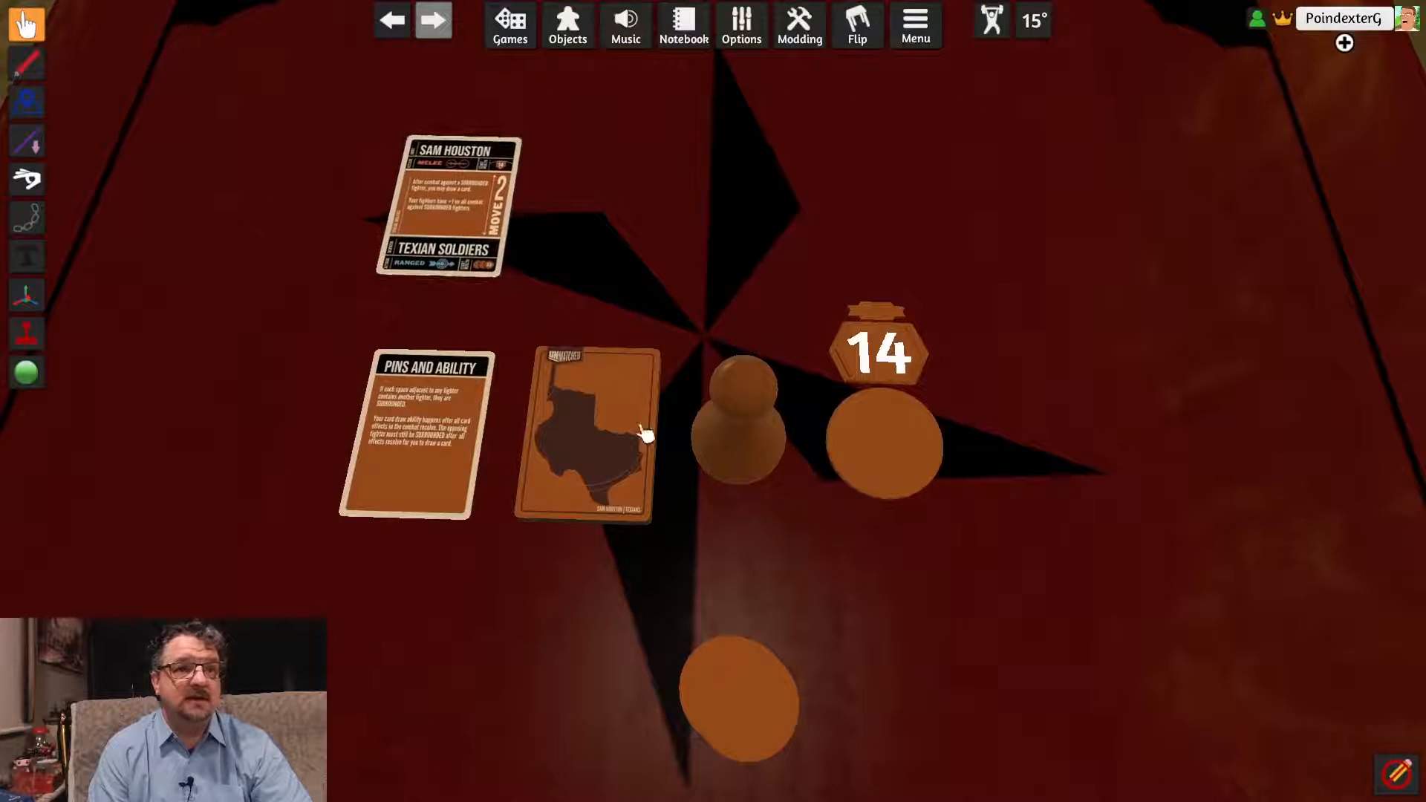
mouse_move(882, 465)
mouse_down()
mouse_move(1194, 493)
mouse_move(1150, 533)
mouse_up()
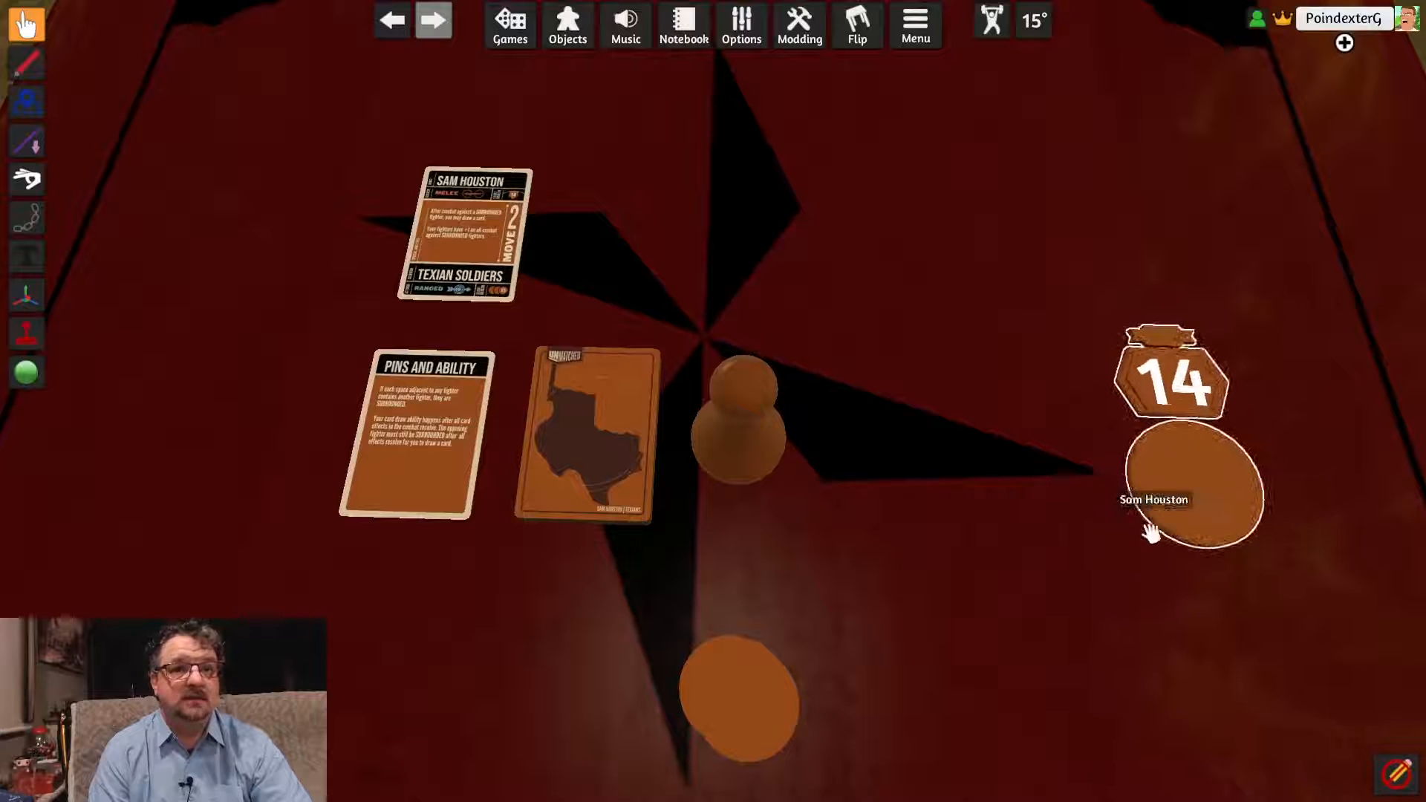
drag(765, 713, 587, 672)
drag(756, 466, 780, 496)
drag(1218, 538, 937, 483)
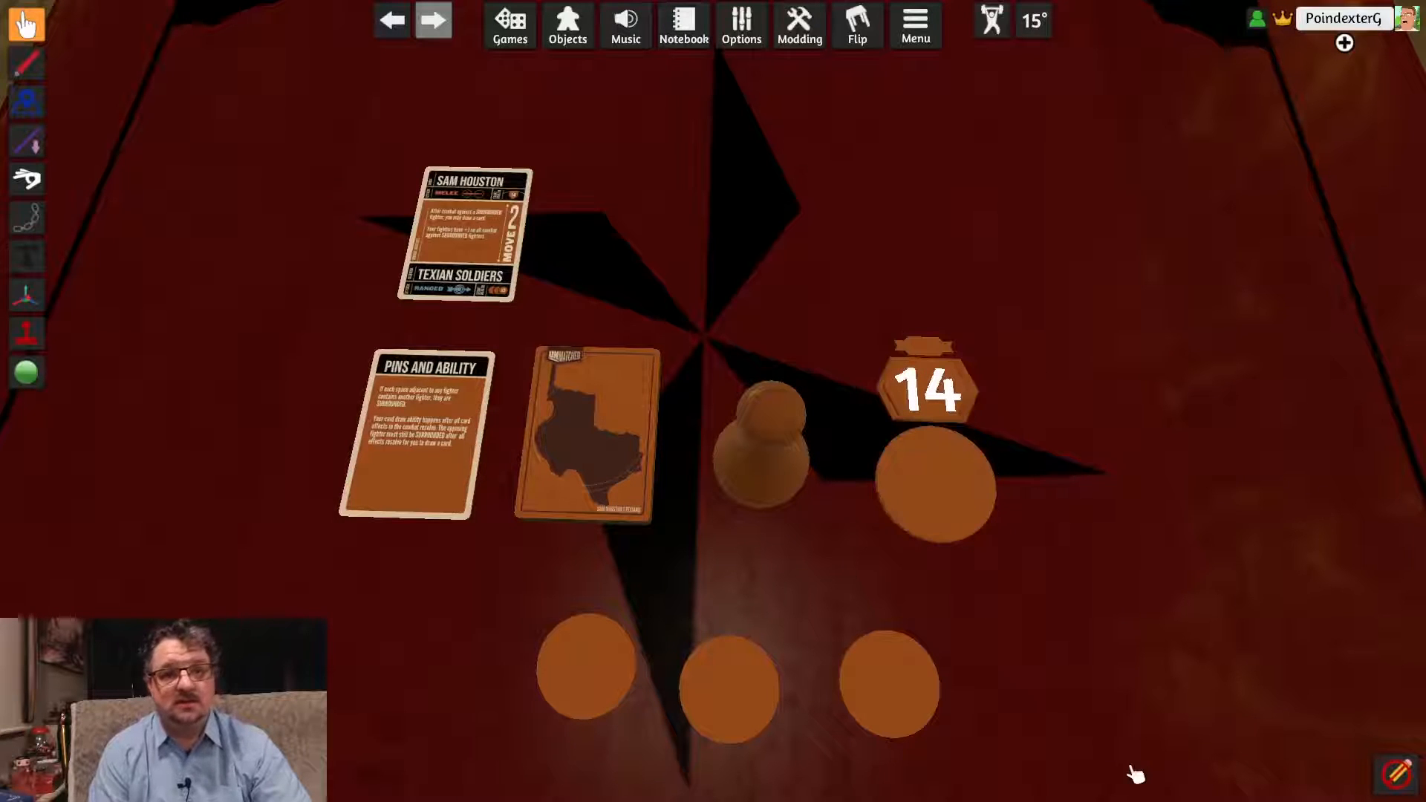
Step: Set the color tint of the Sam Houston health dial to white, FFFFFF
drag(1097, 700, 1065, 608)
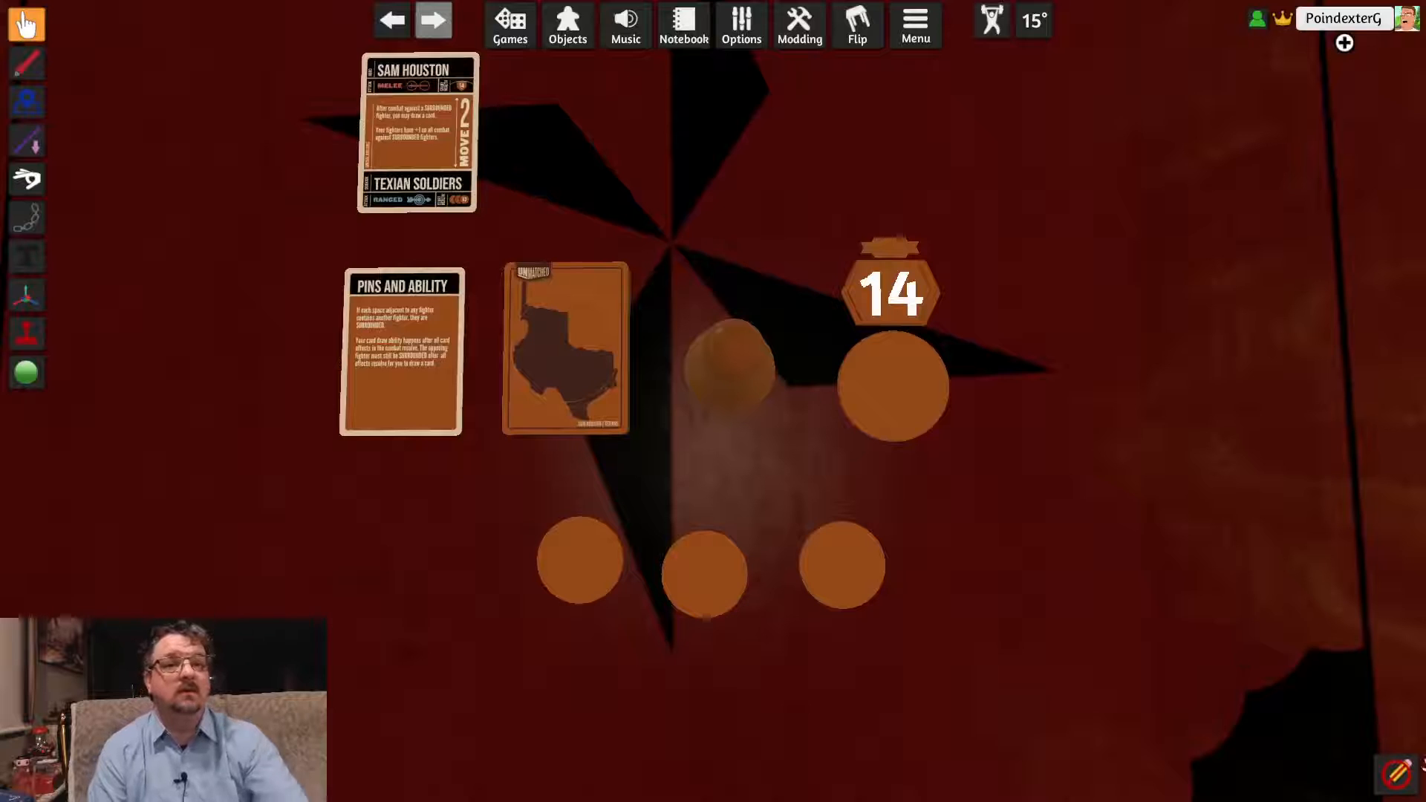
right_click(864, 386)
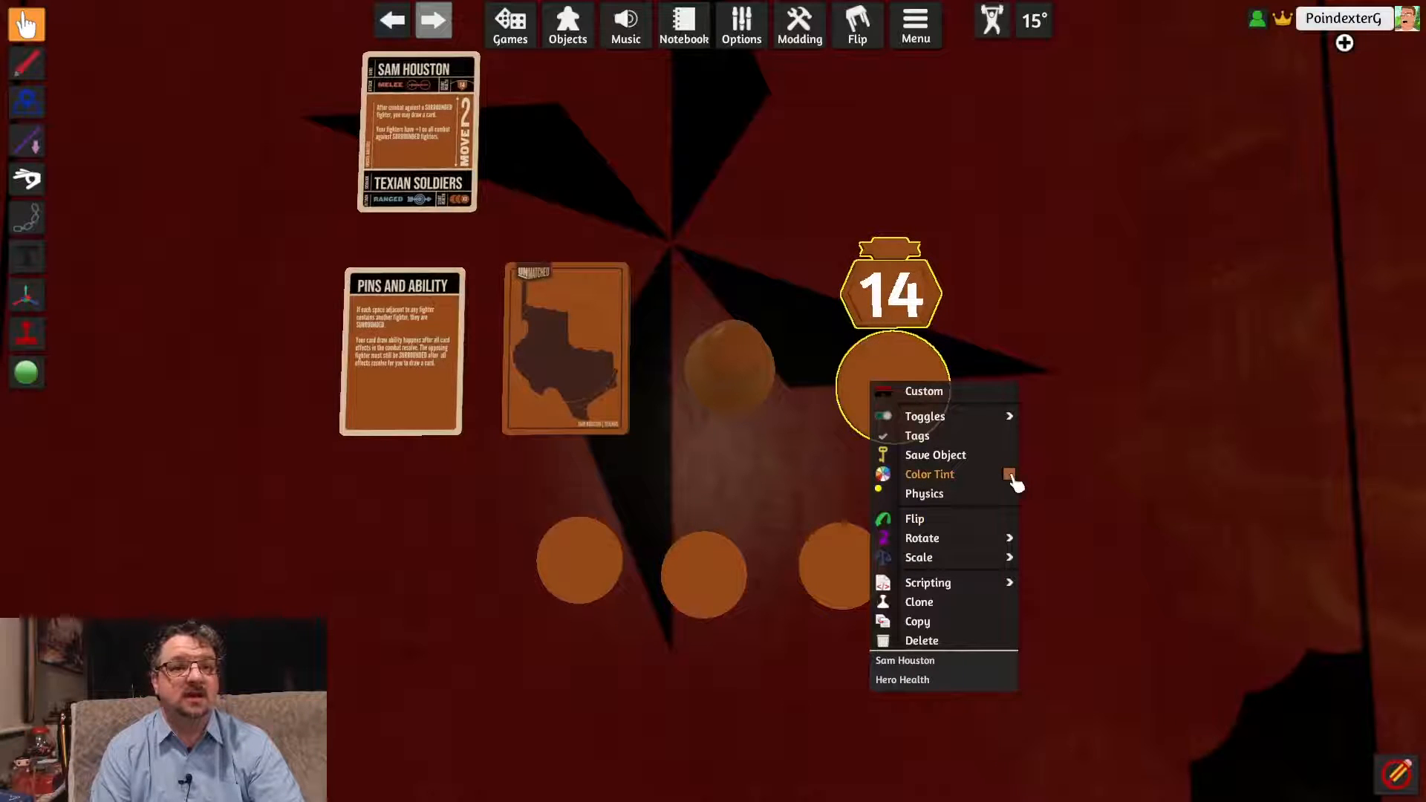
click(1009, 475)
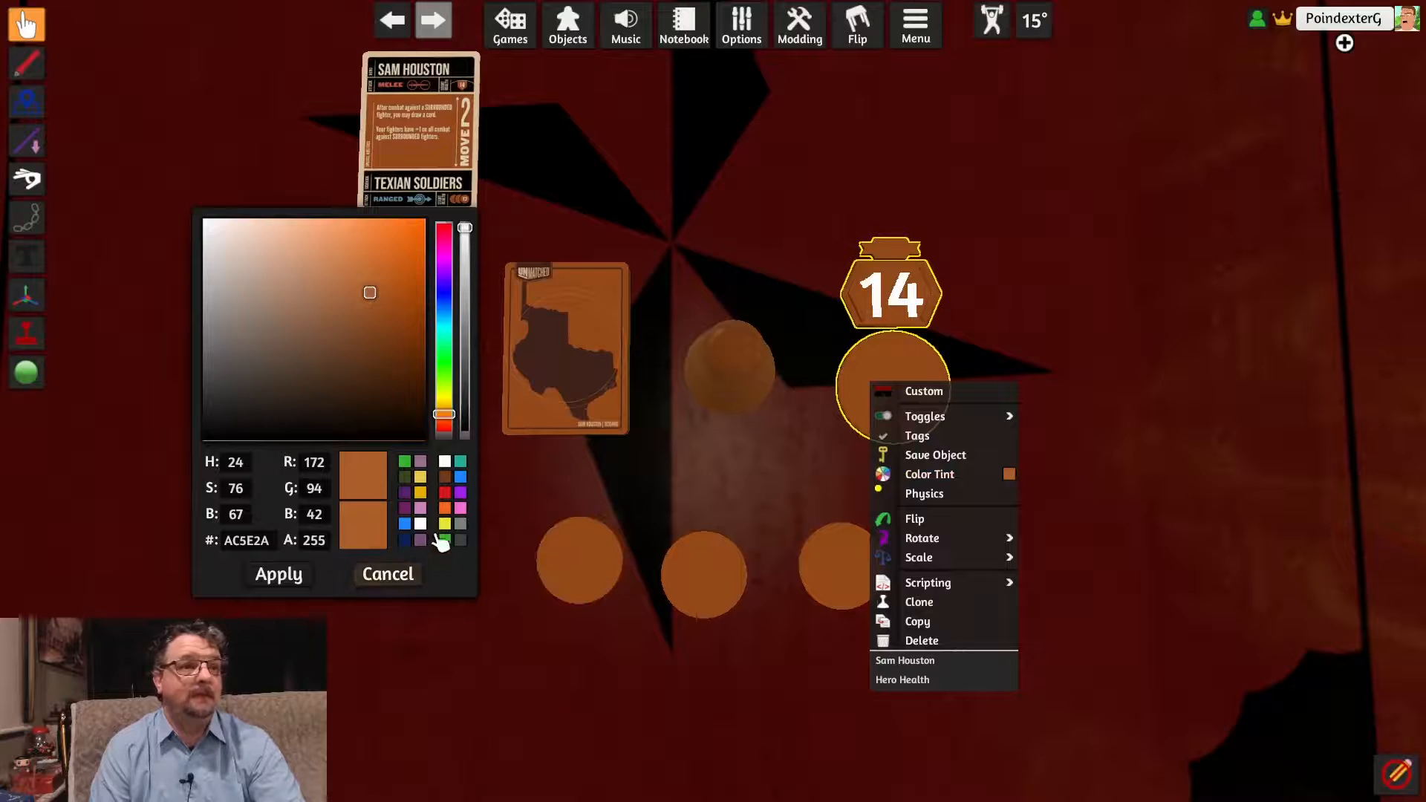
click(443, 465)
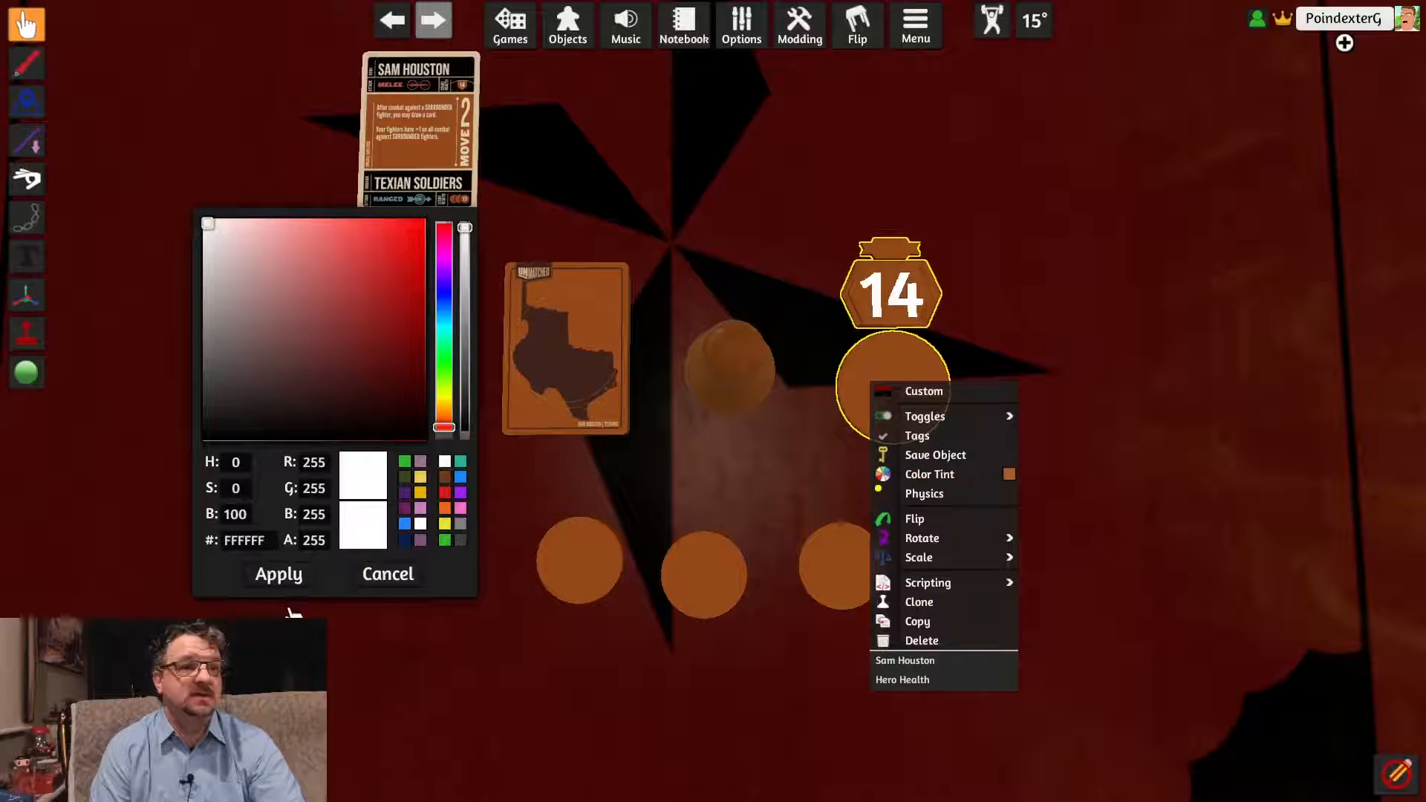
click(291, 581)
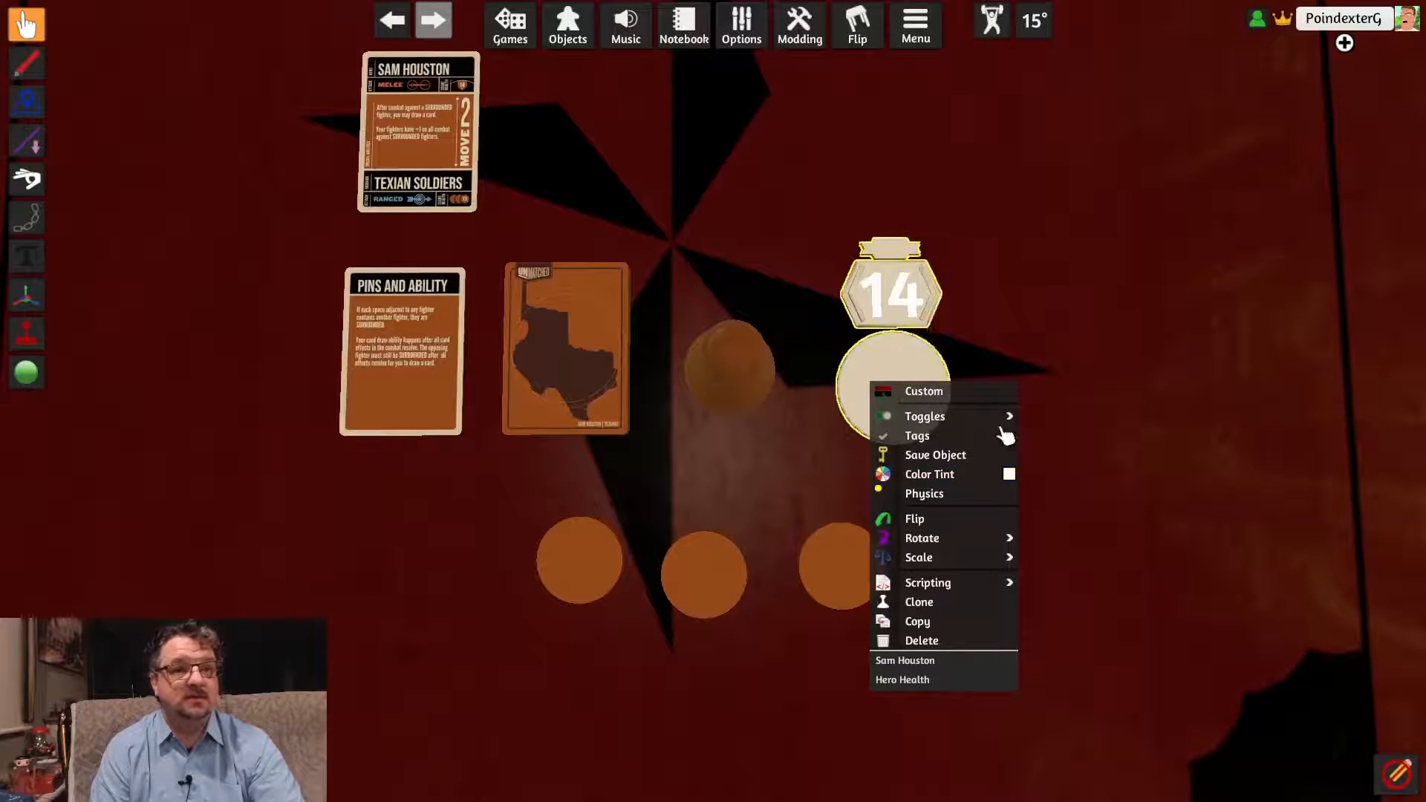
Step: Upload houston dial 2 to the Steam Cloud root folder as the health dial's diffuse image and import the custom model
click(1083, 332)
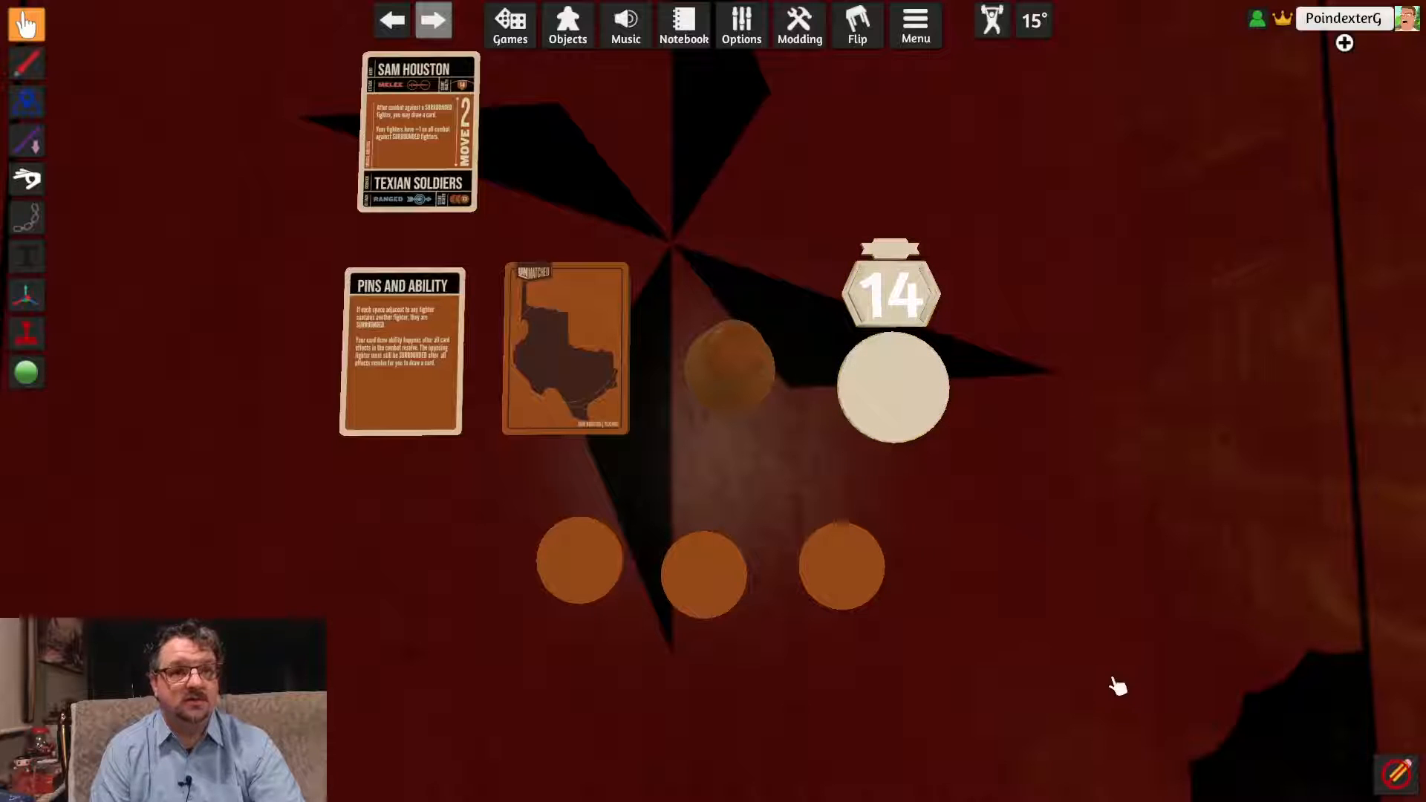
right_click(895, 396)
click(937, 405)
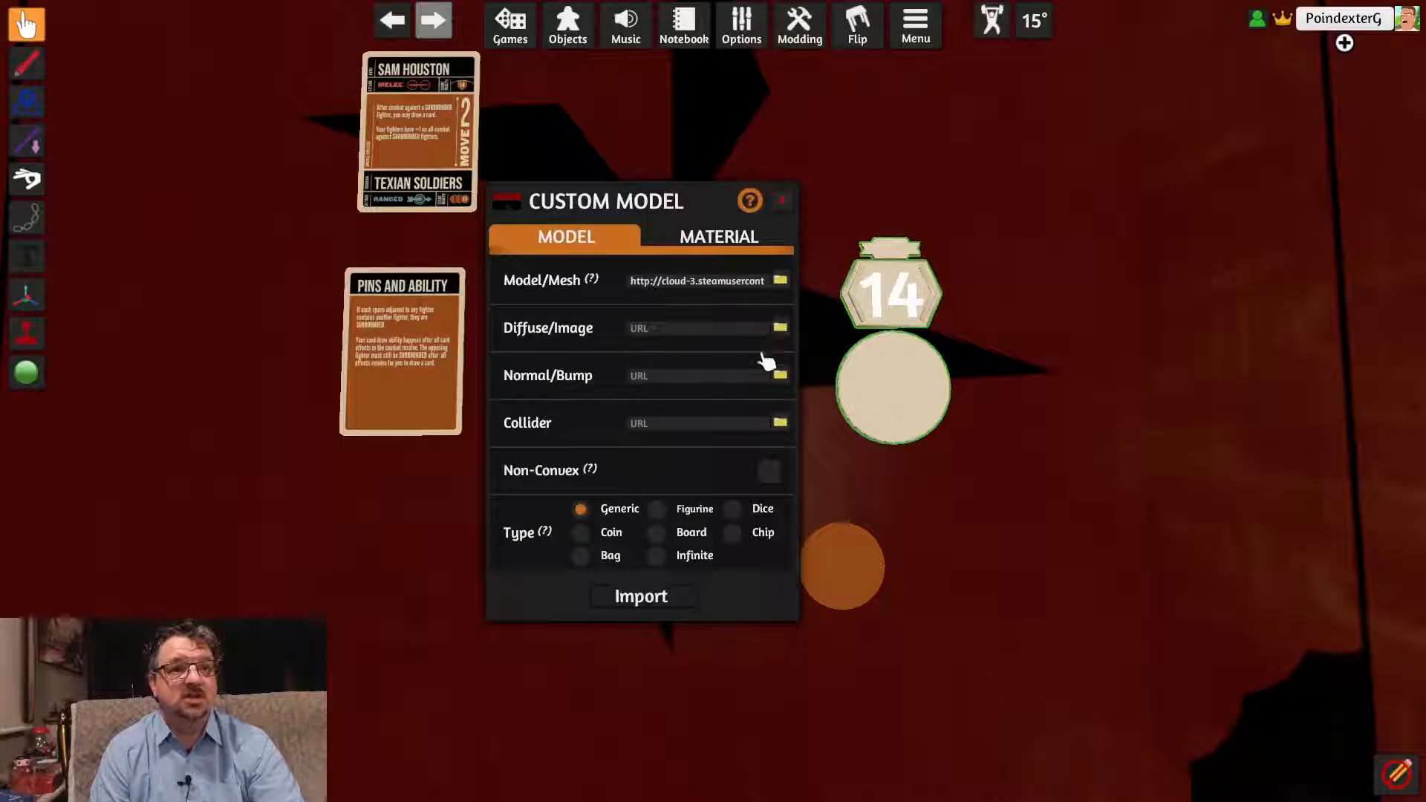
click(780, 330)
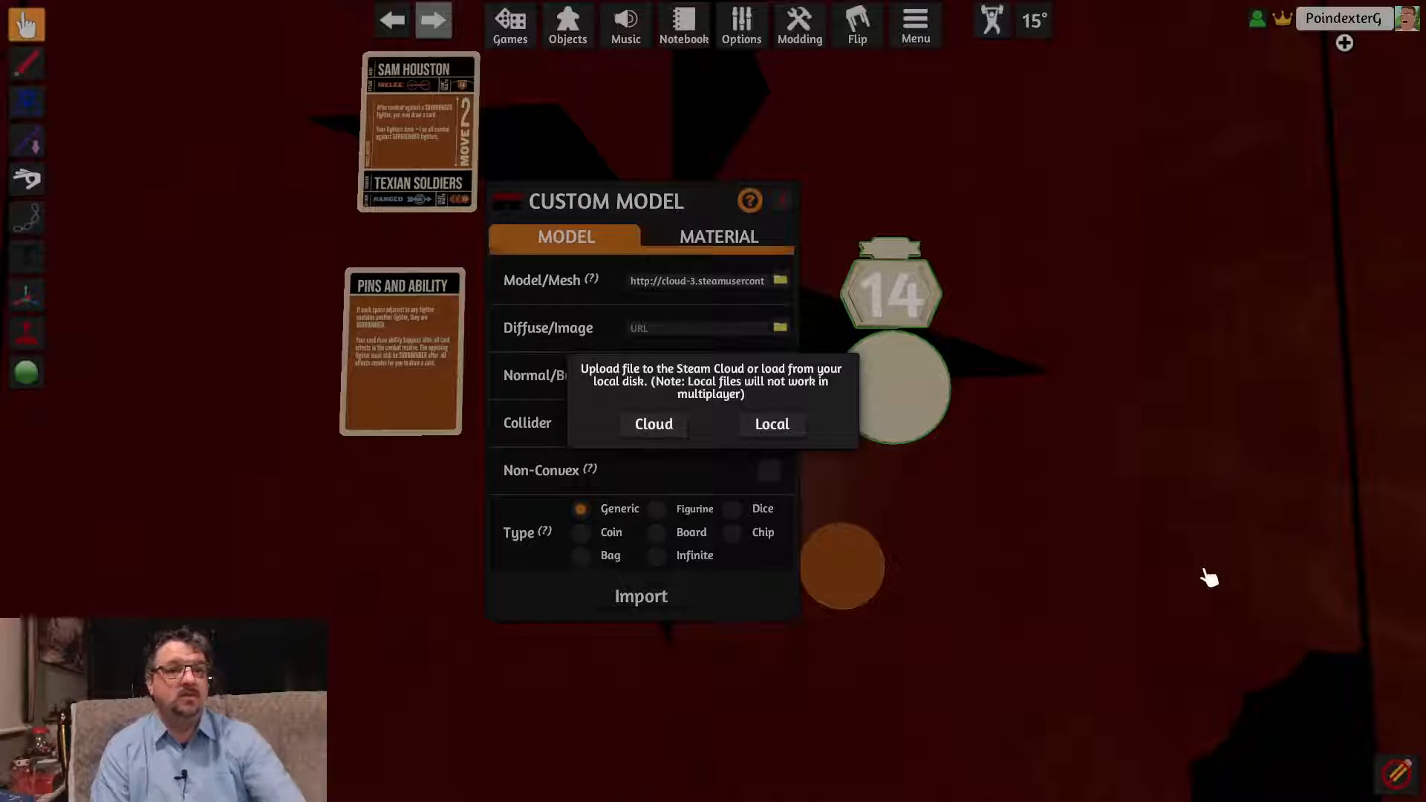
click(657, 424)
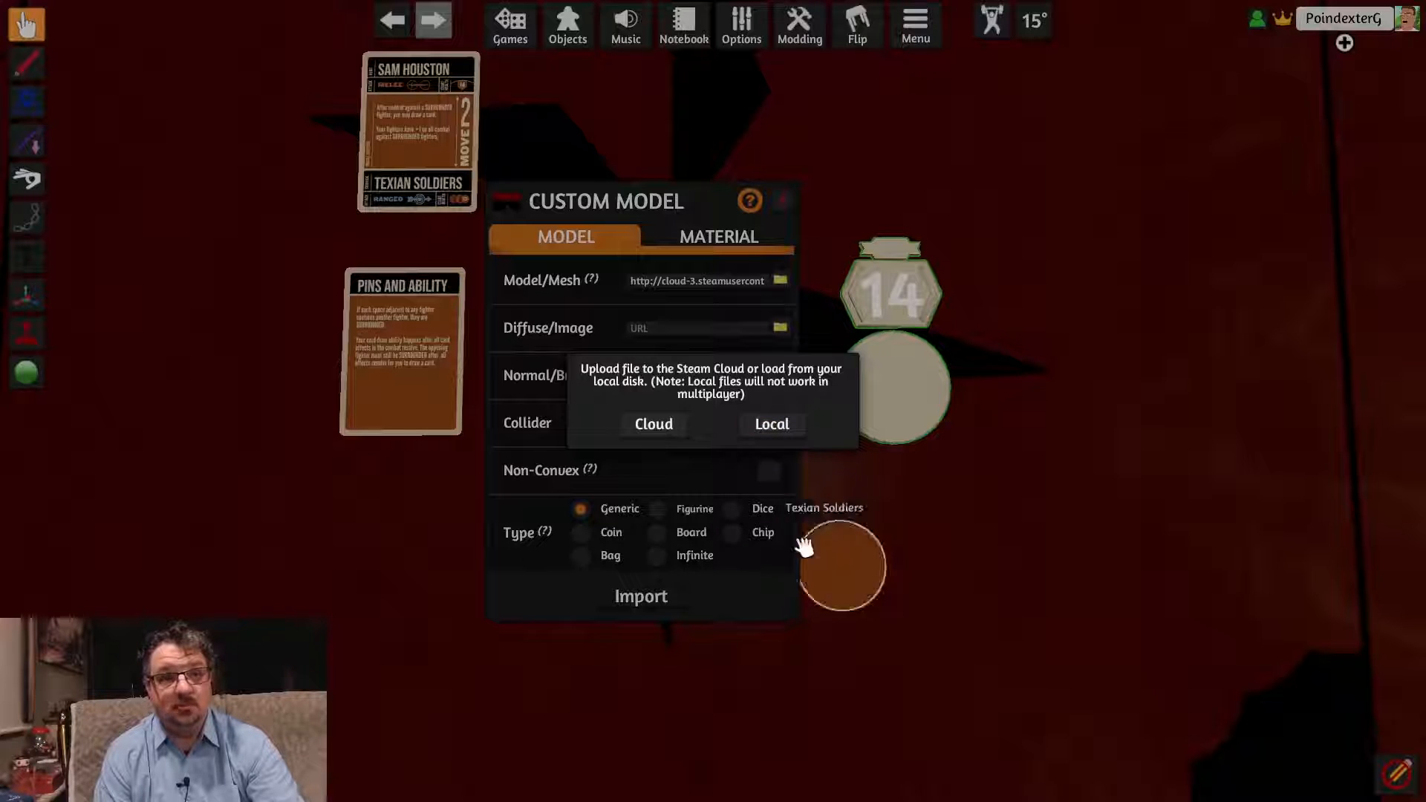
click(669, 426)
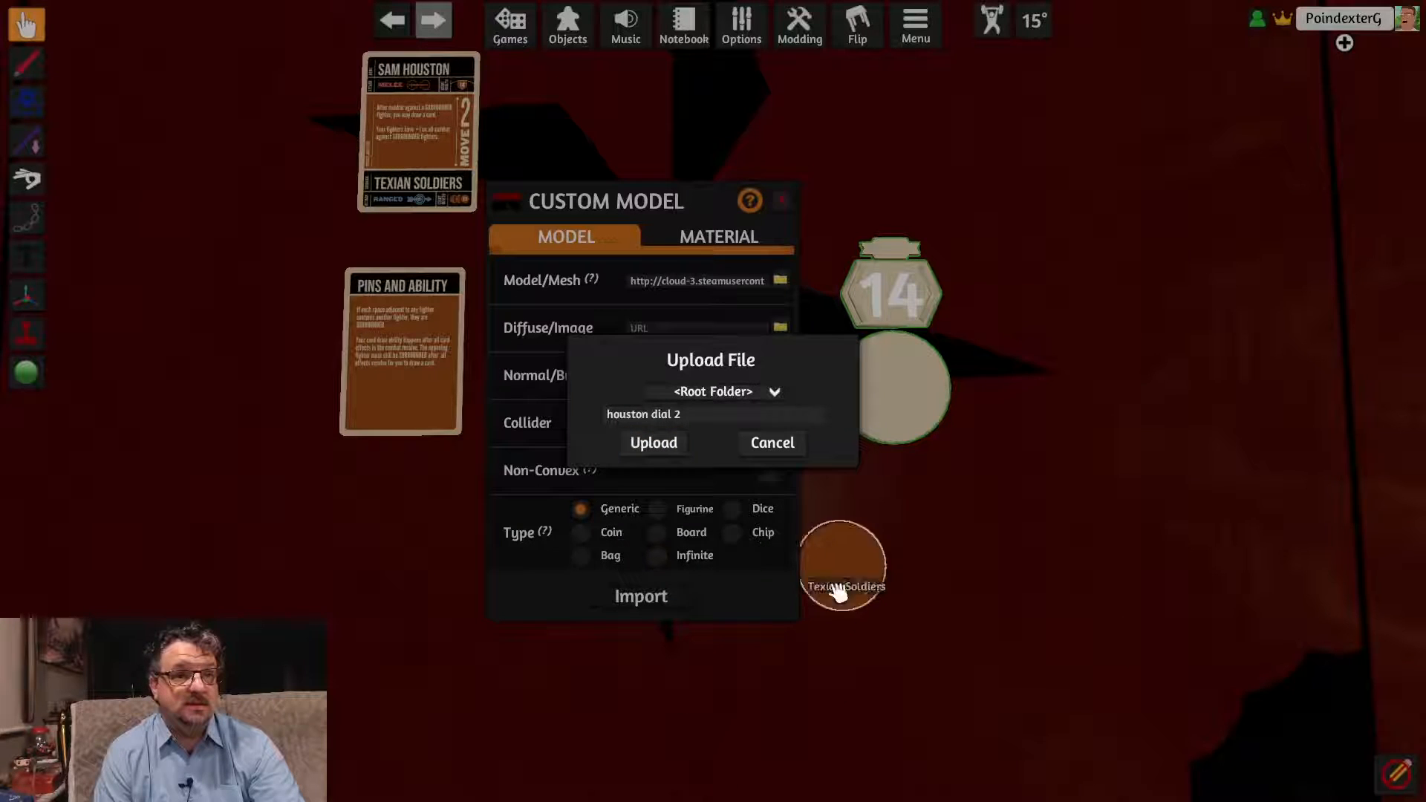
click(653, 444)
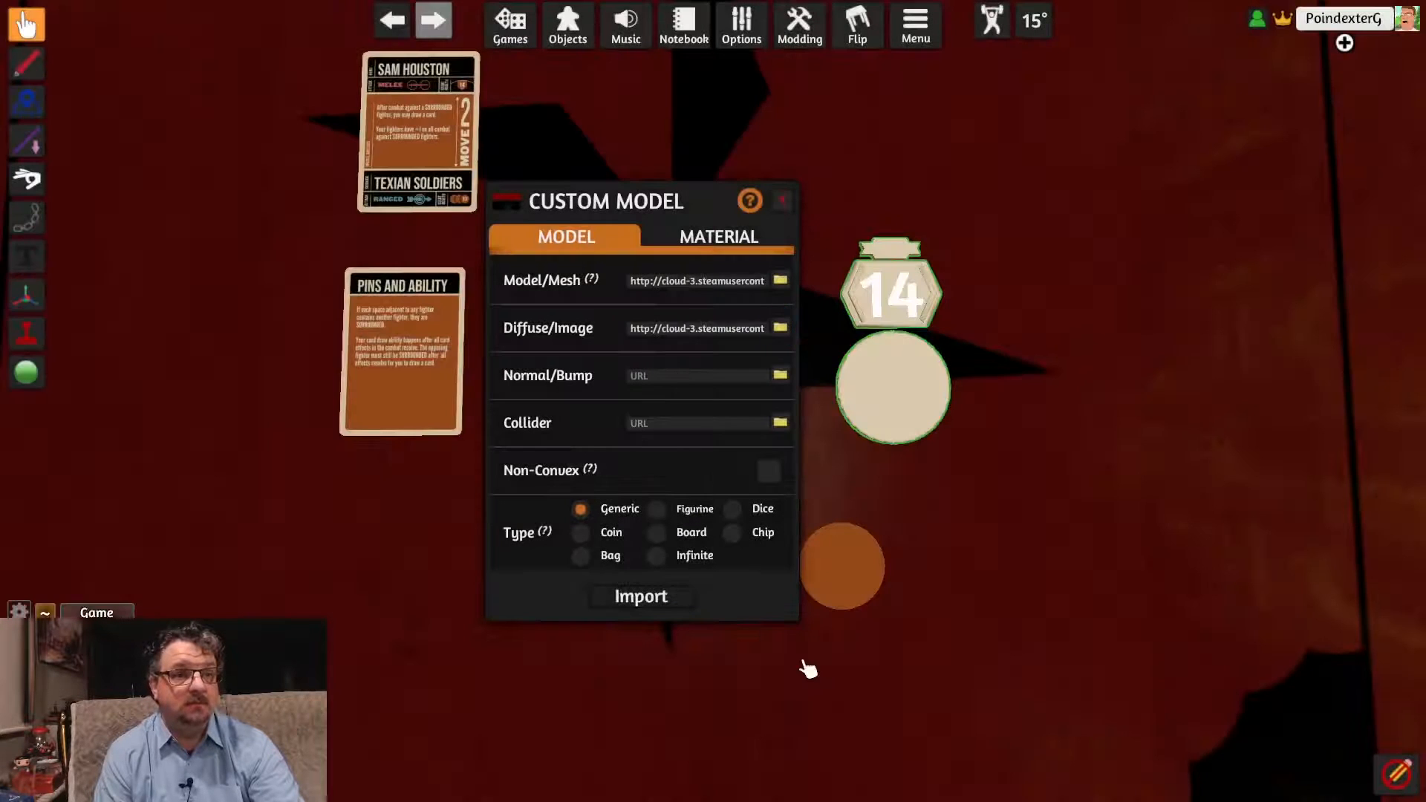
click(660, 600)
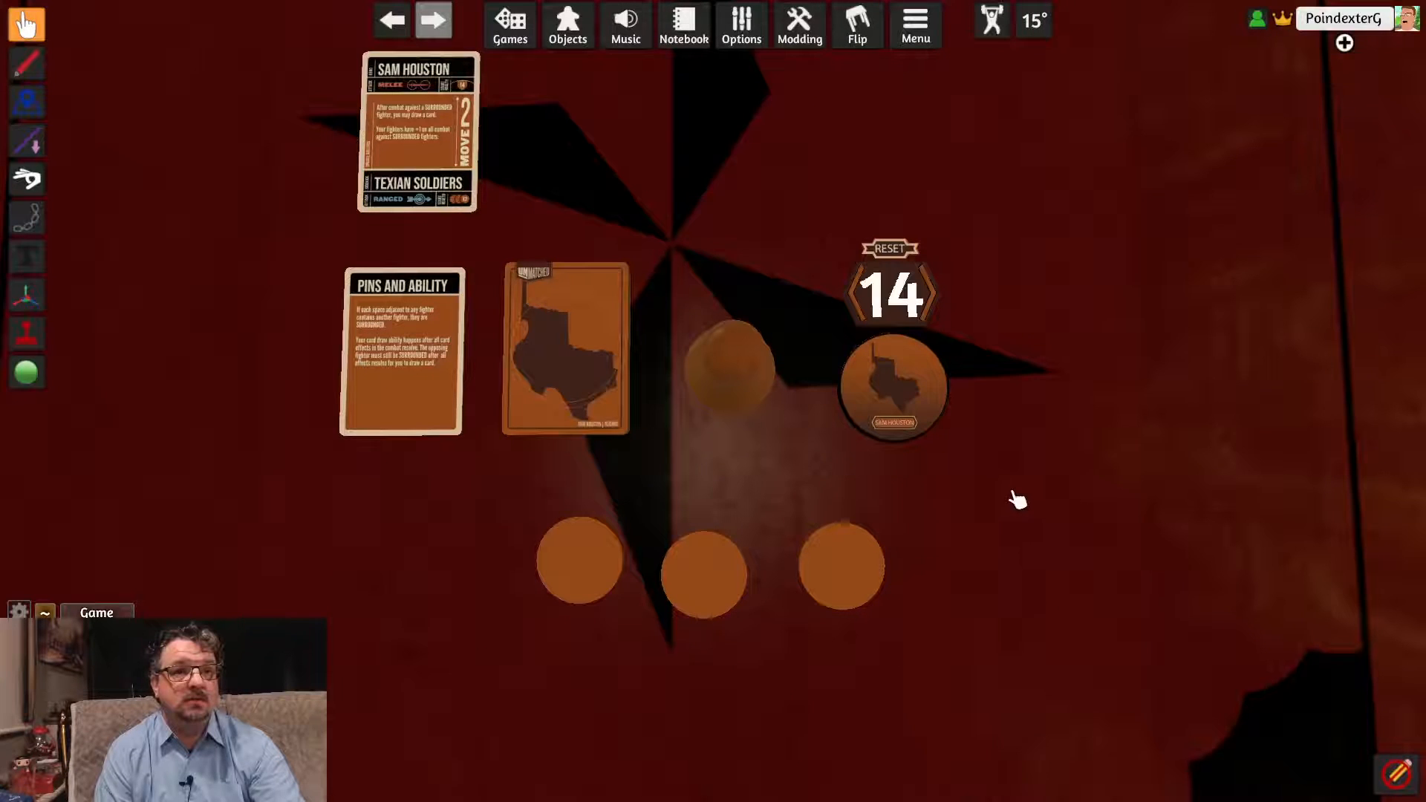
Step: Examine the retextured Sam Houston health dial up close, flipping it over to see its back and returning it face up
drag(1012, 493, 1018, 593)
drag(914, 429, 932, 436)
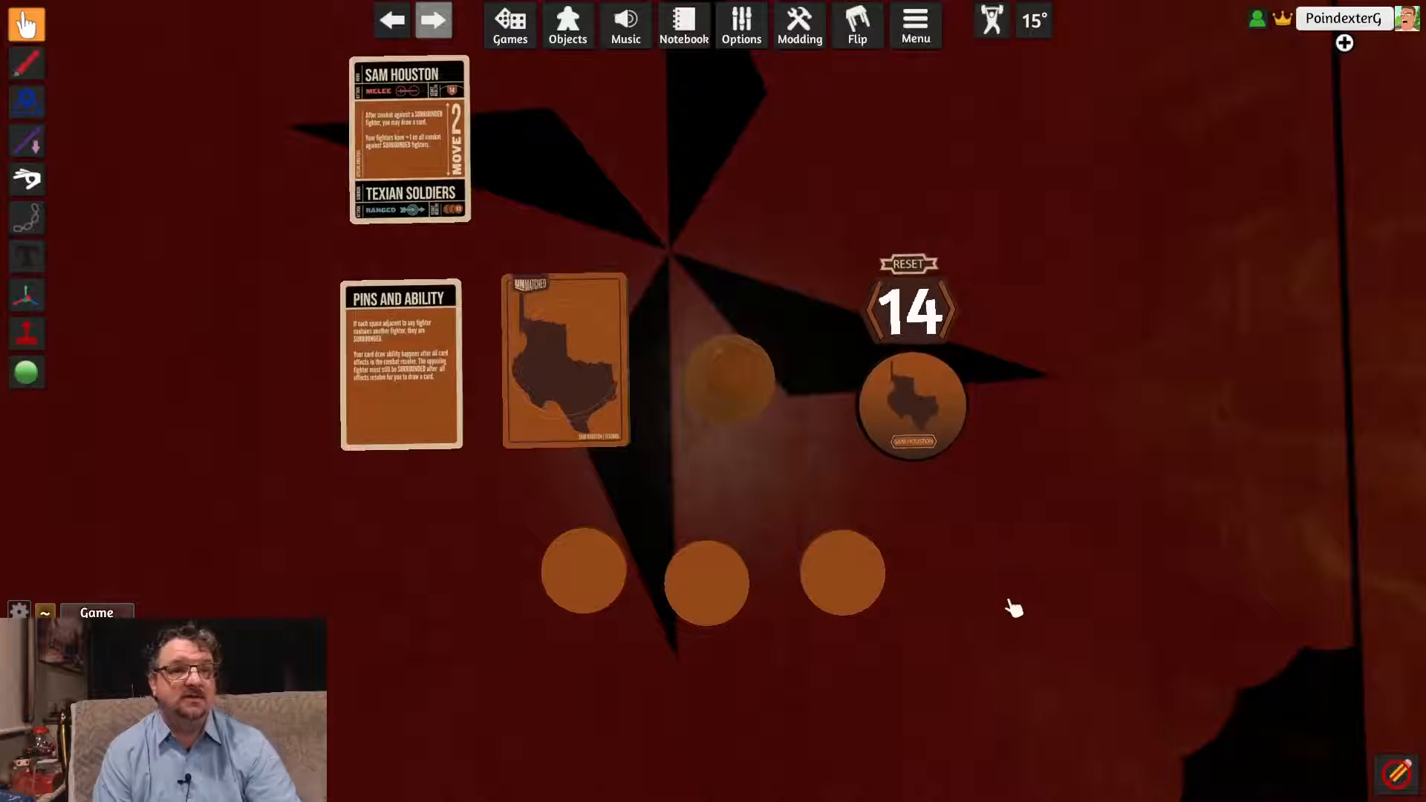
key(f)
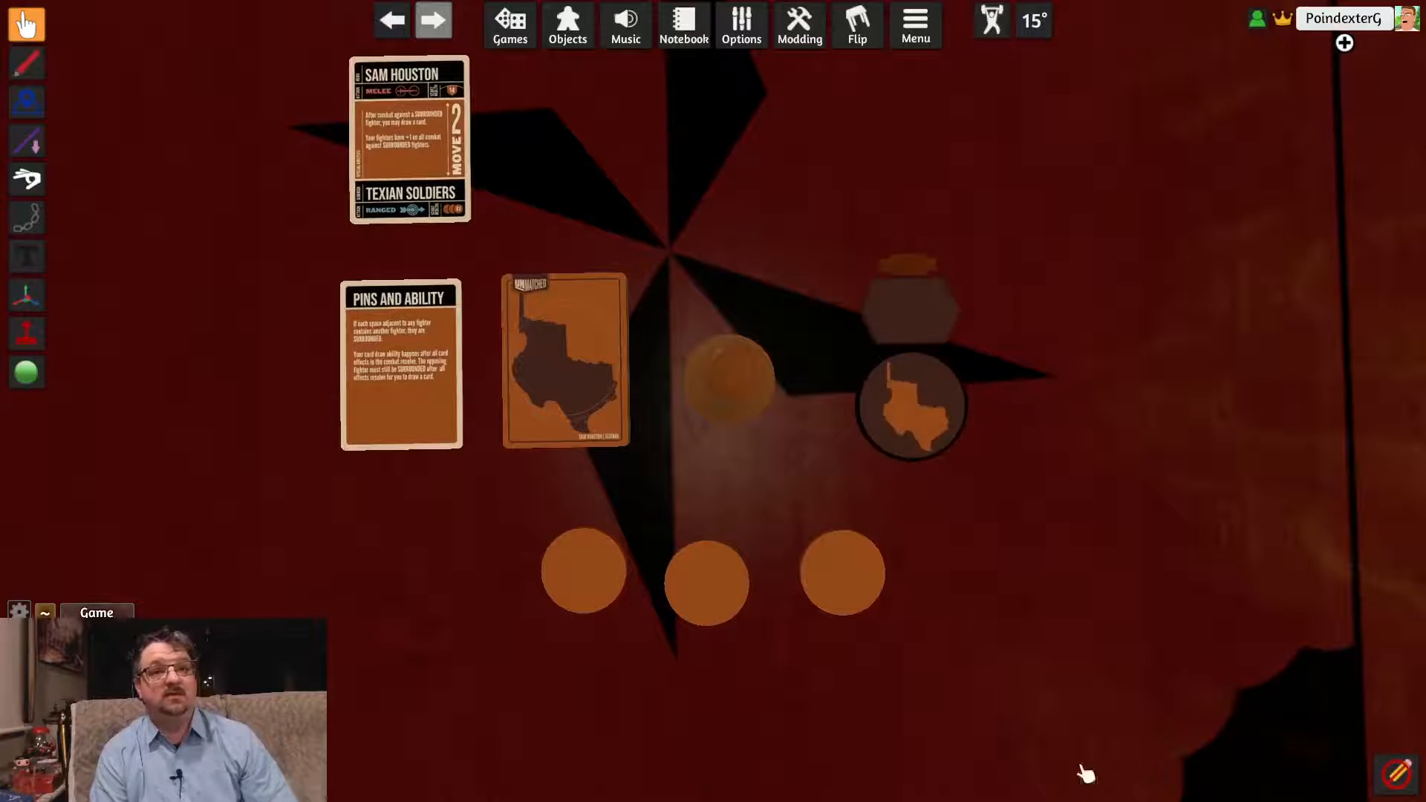
key(f)
scroll(1027, 566, up, 2)
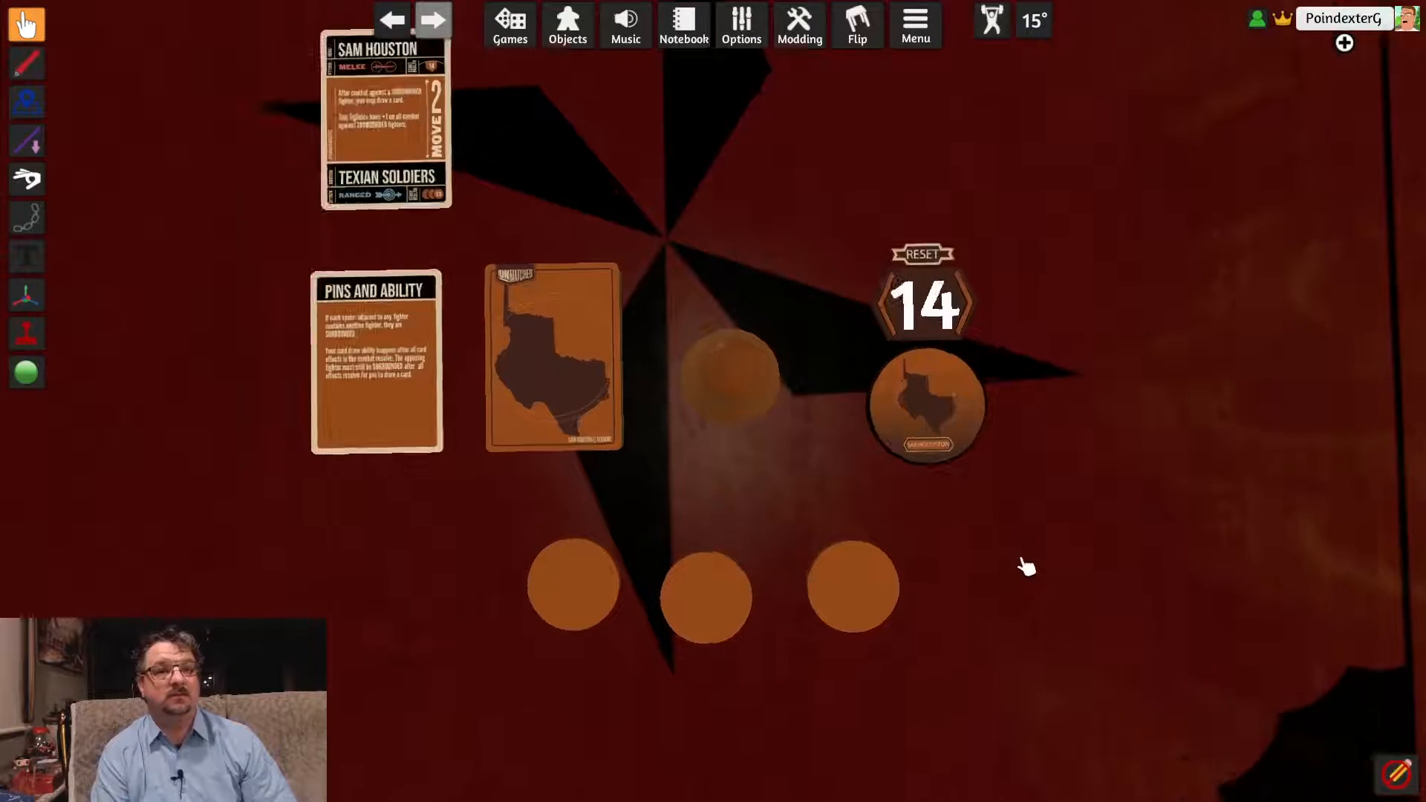
scroll(1026, 566, up, 3)
scroll(990, 589, up, 2)
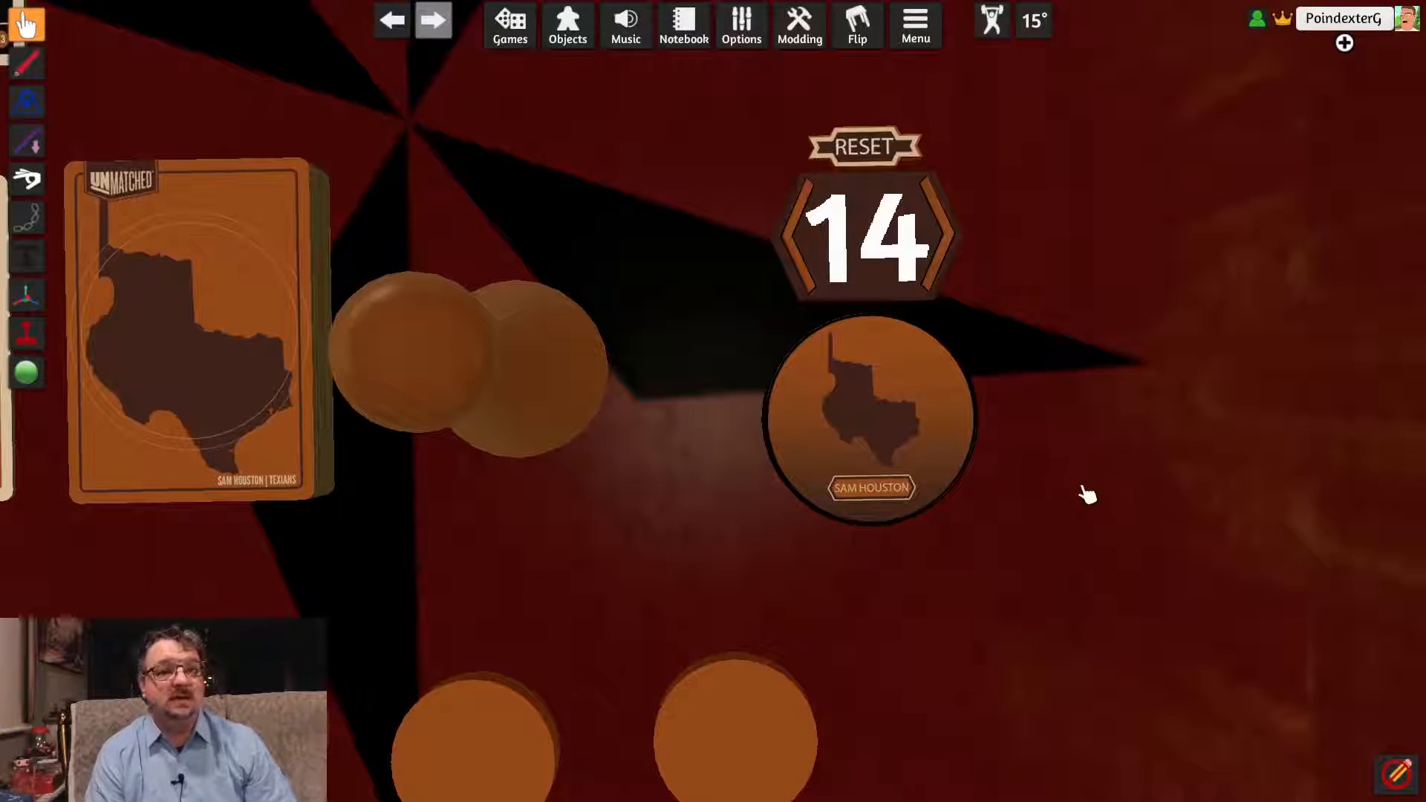
scroll(995, 468, down, 2)
key(w)
key(d)
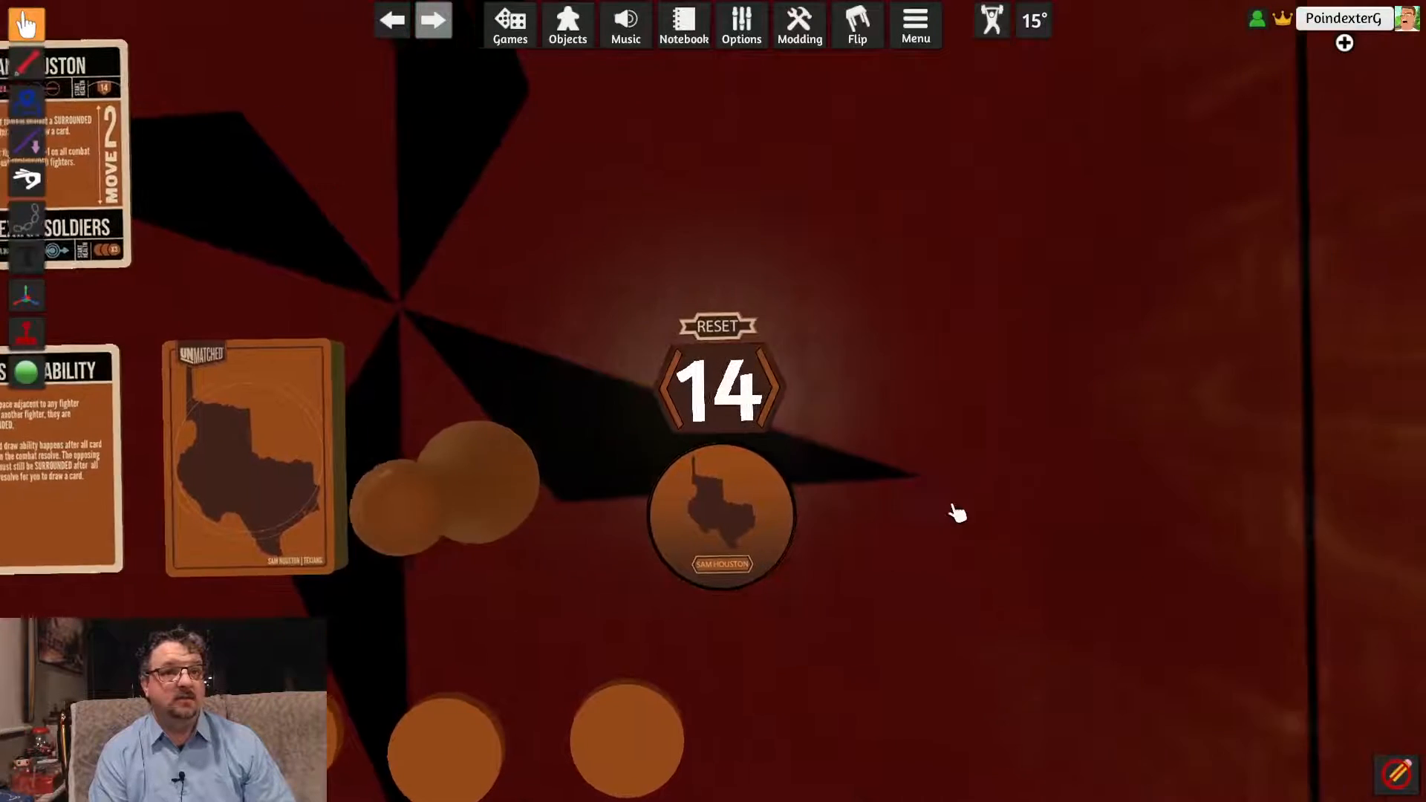
key(s)
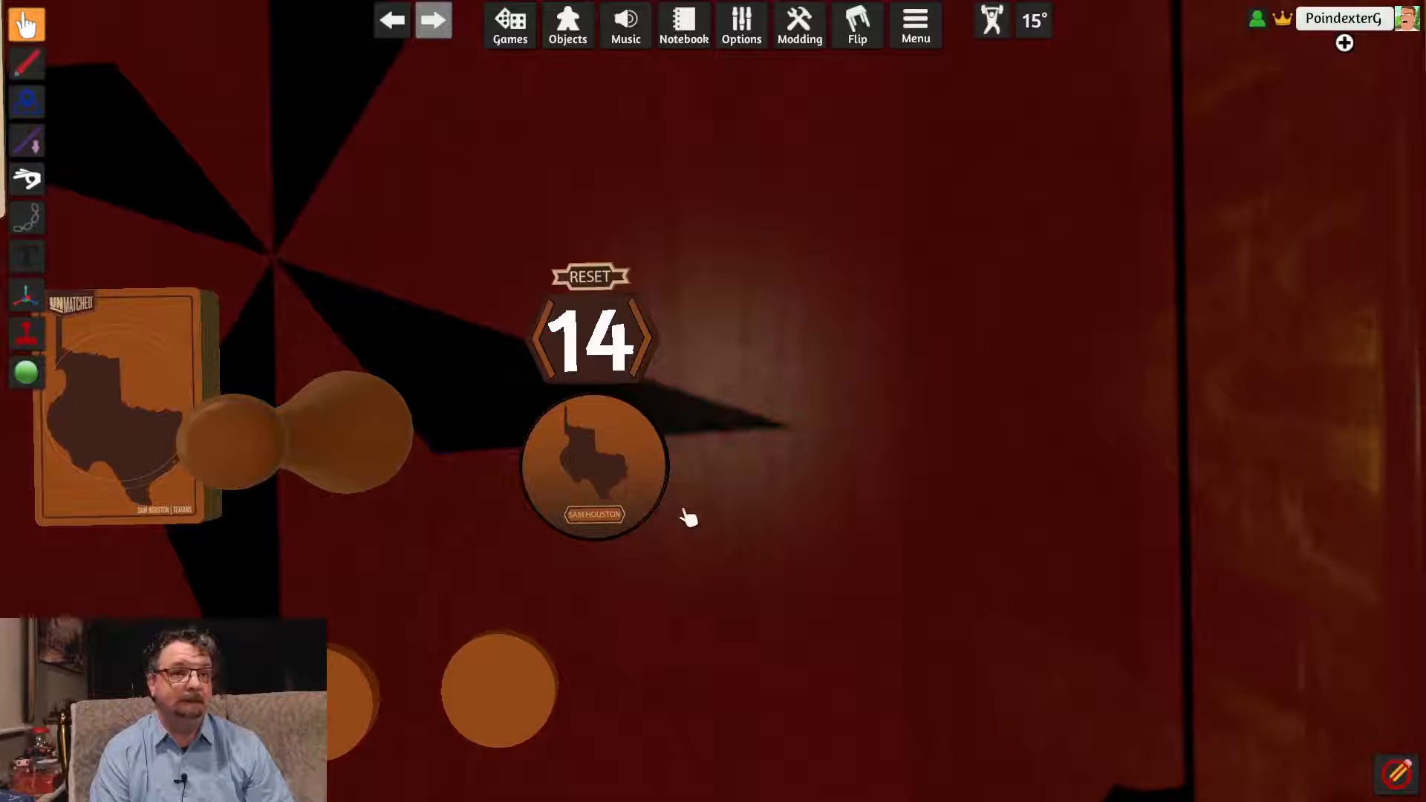
Step: Open the Sam Houston health dial's Lua script in the scripting editor and move the editor window higher
right_click(607, 440)
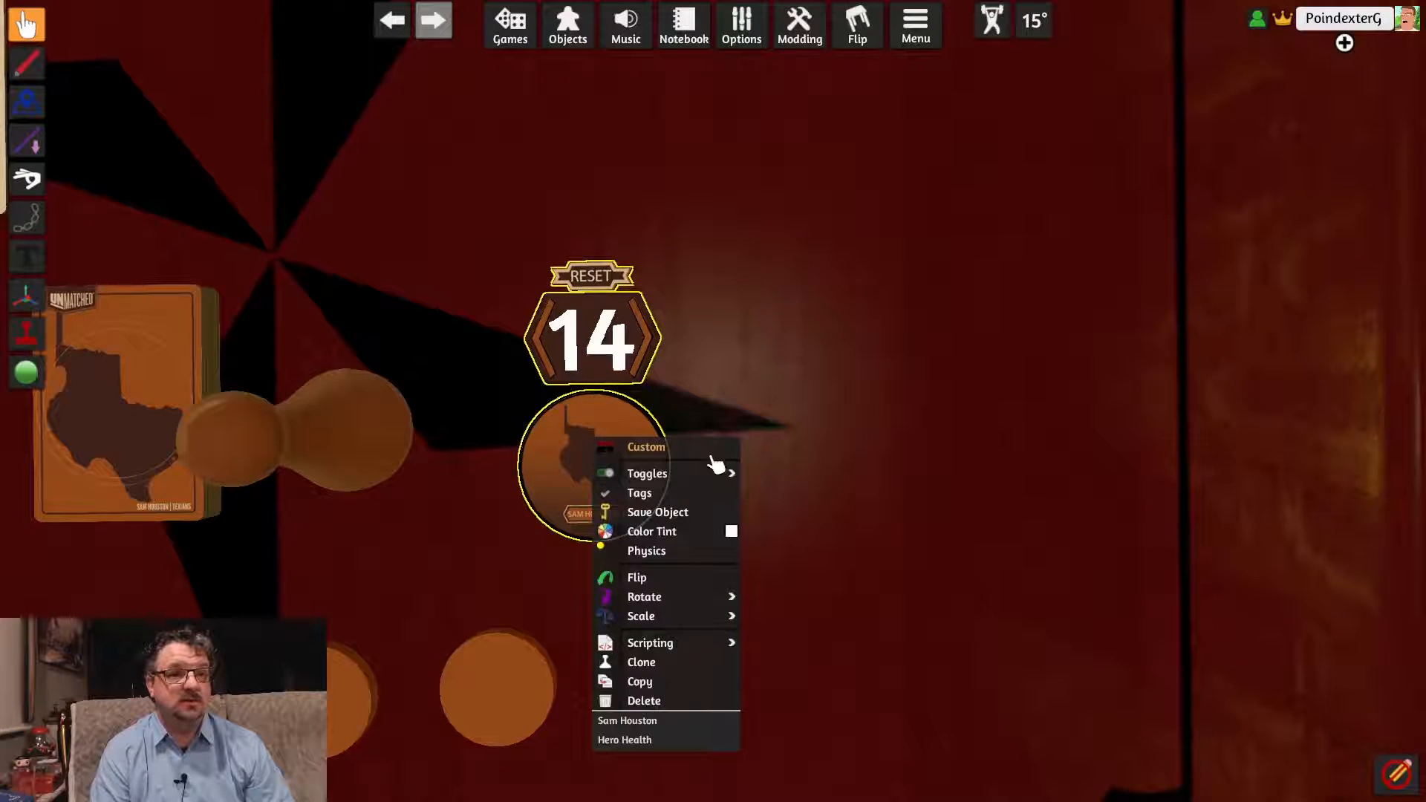
mouse_move(669, 619)
mouse_move(717, 643)
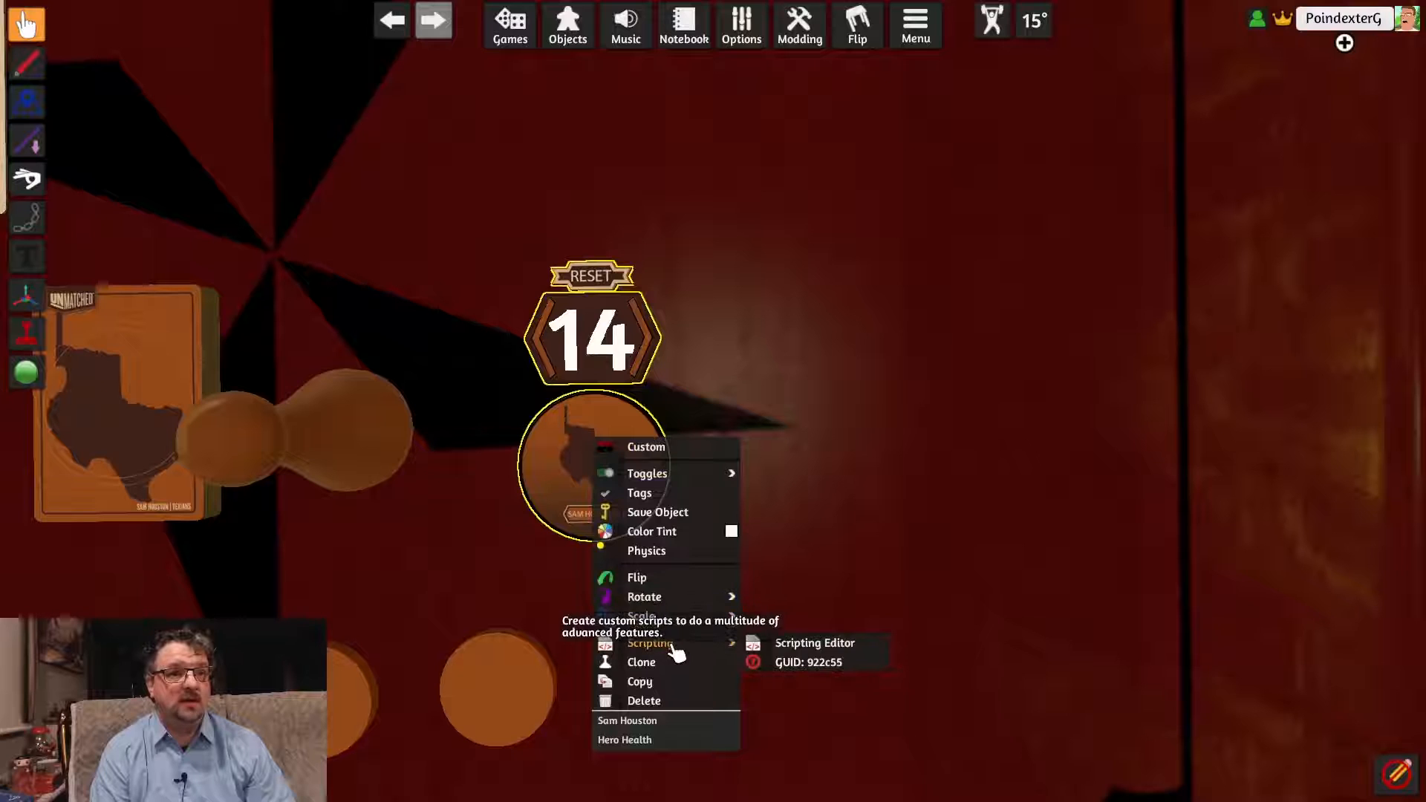
click(817, 644)
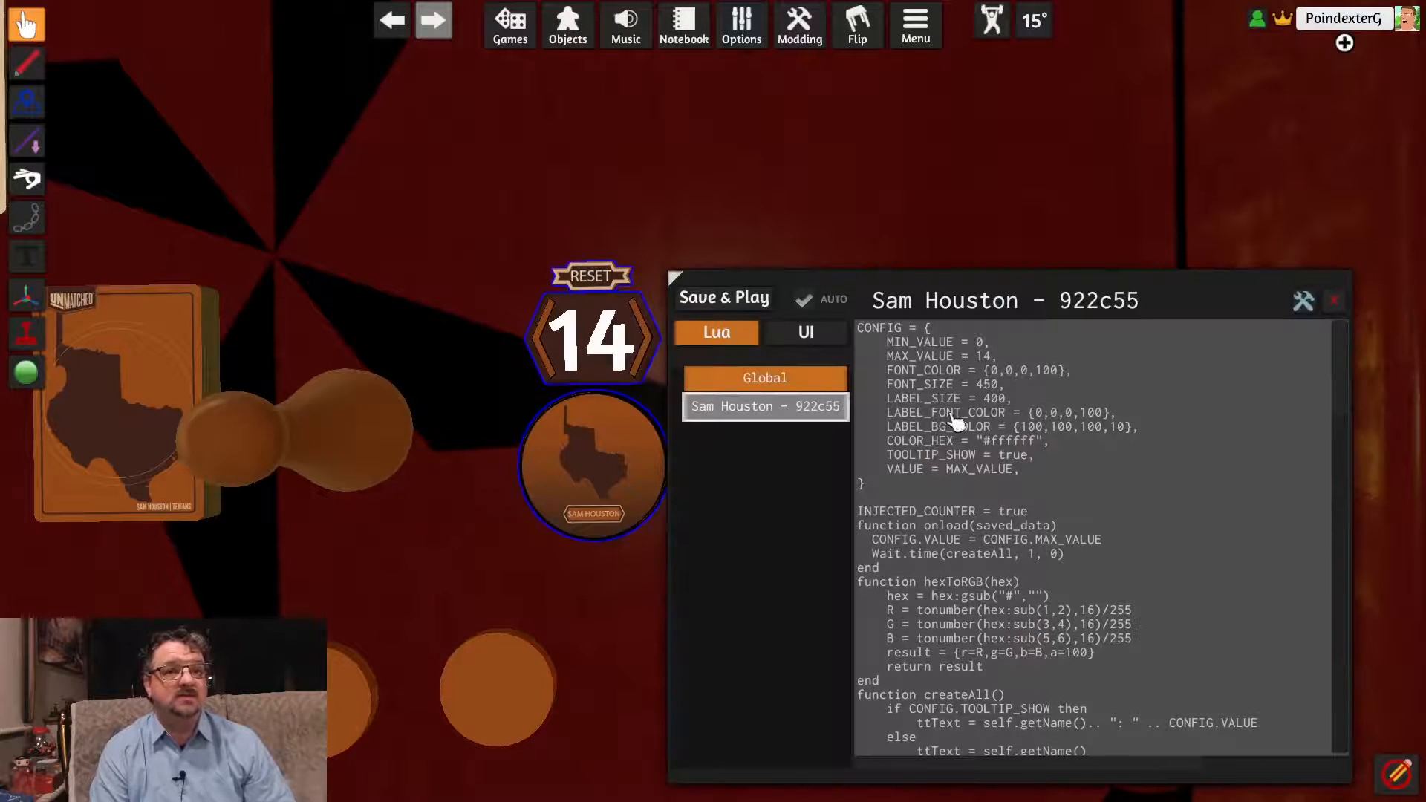
drag(984, 281, 999, 139)
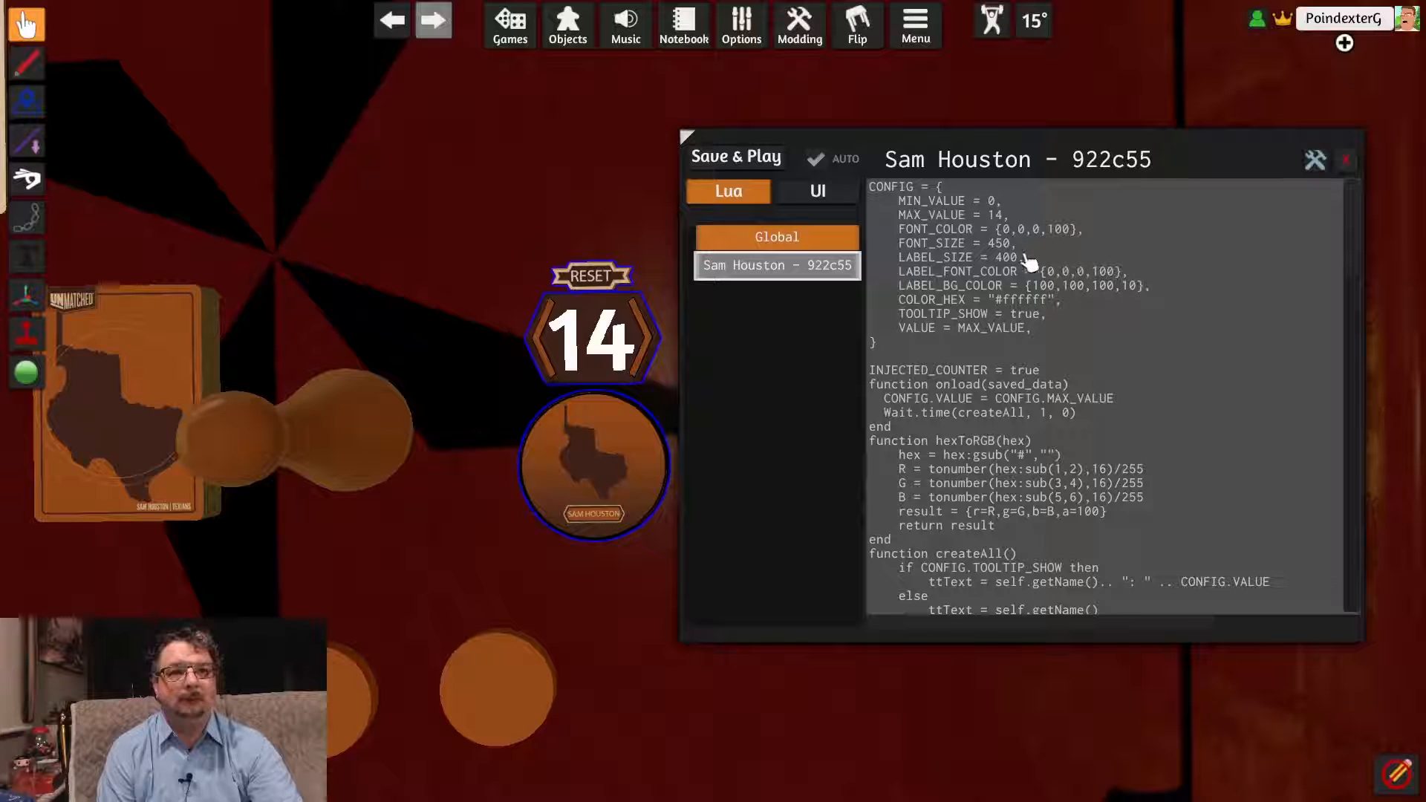
Step: Highlight the MAX_VALUE number in the dial script's CONFIG block, set COLOR_HEX to "#000000", and save and replay the script
click(997, 222)
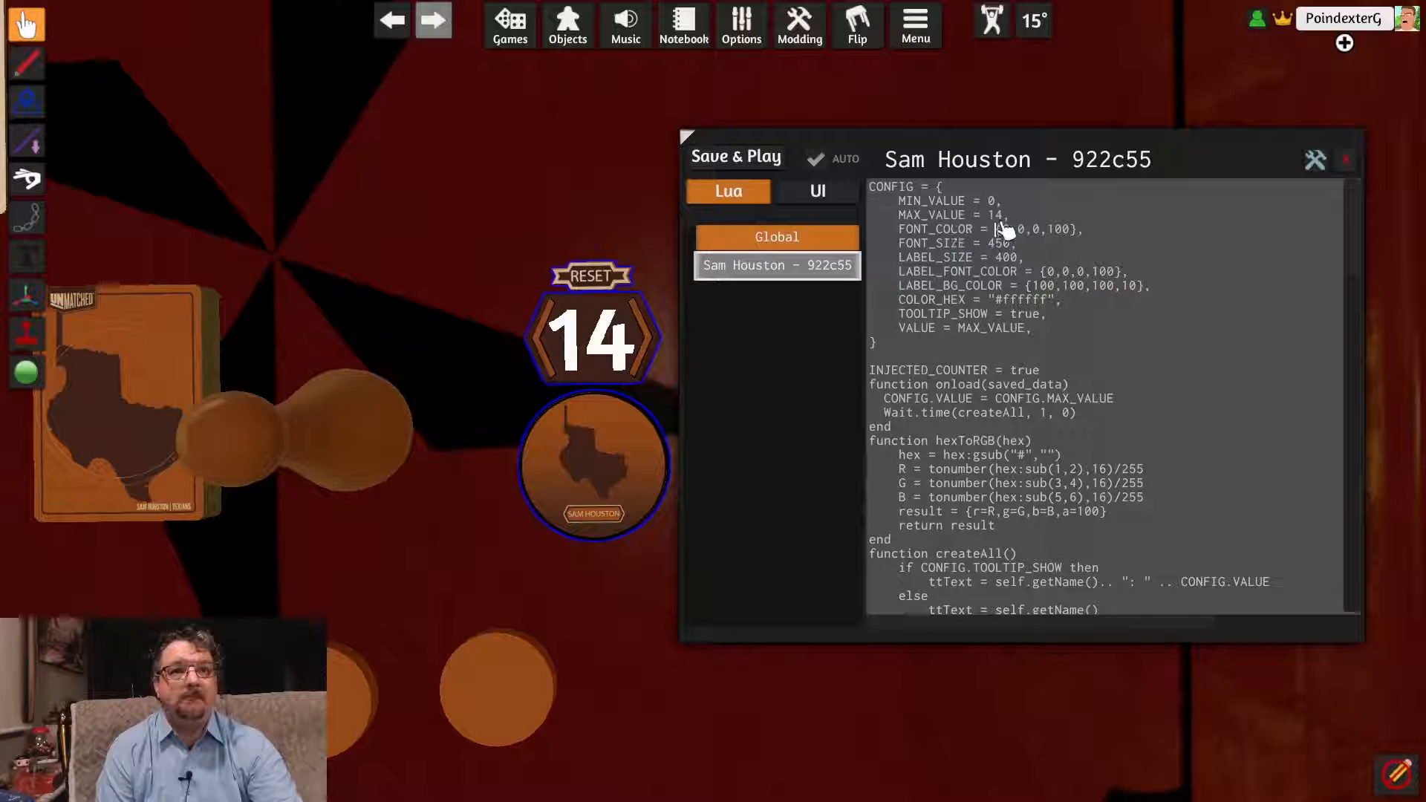
key(Up)
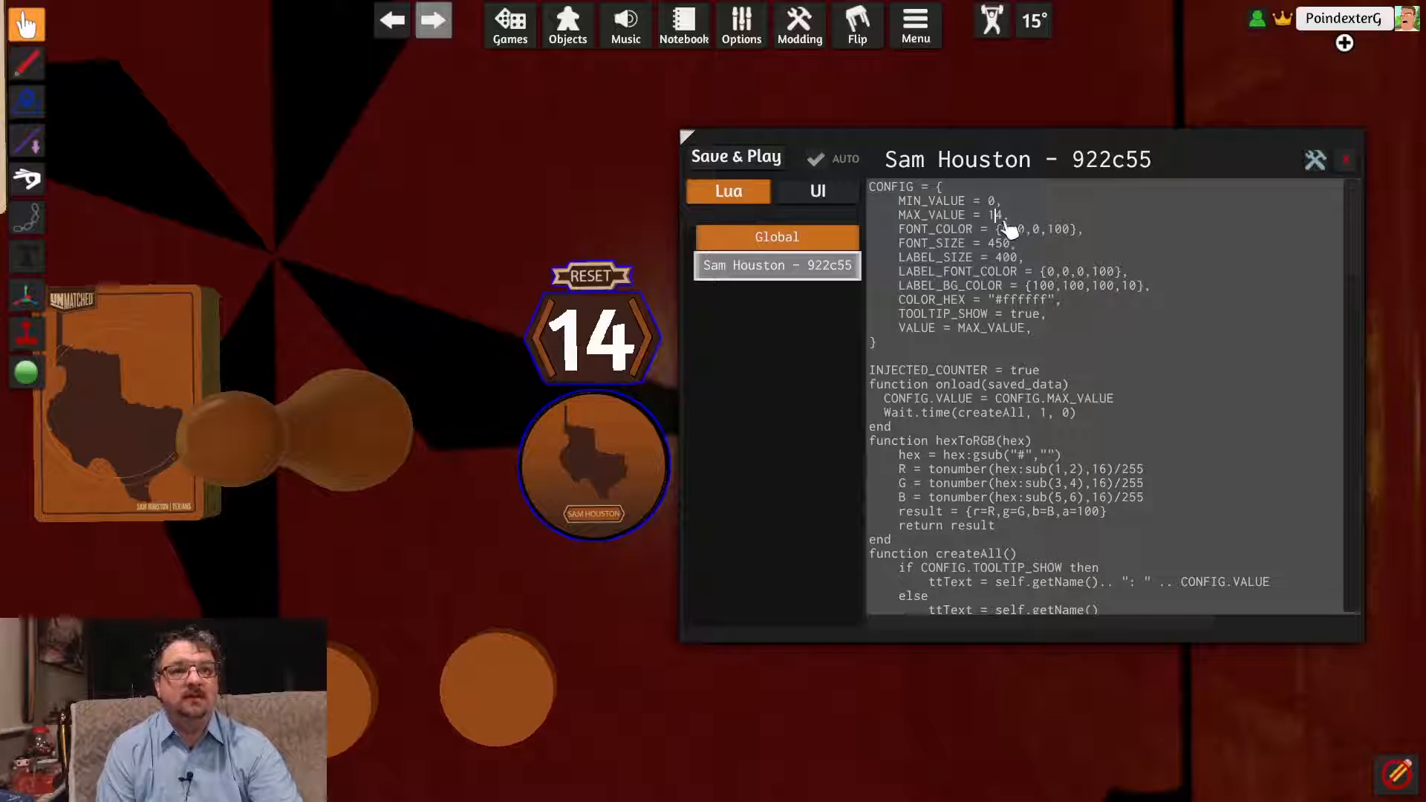
drag(991, 214, 1008, 216)
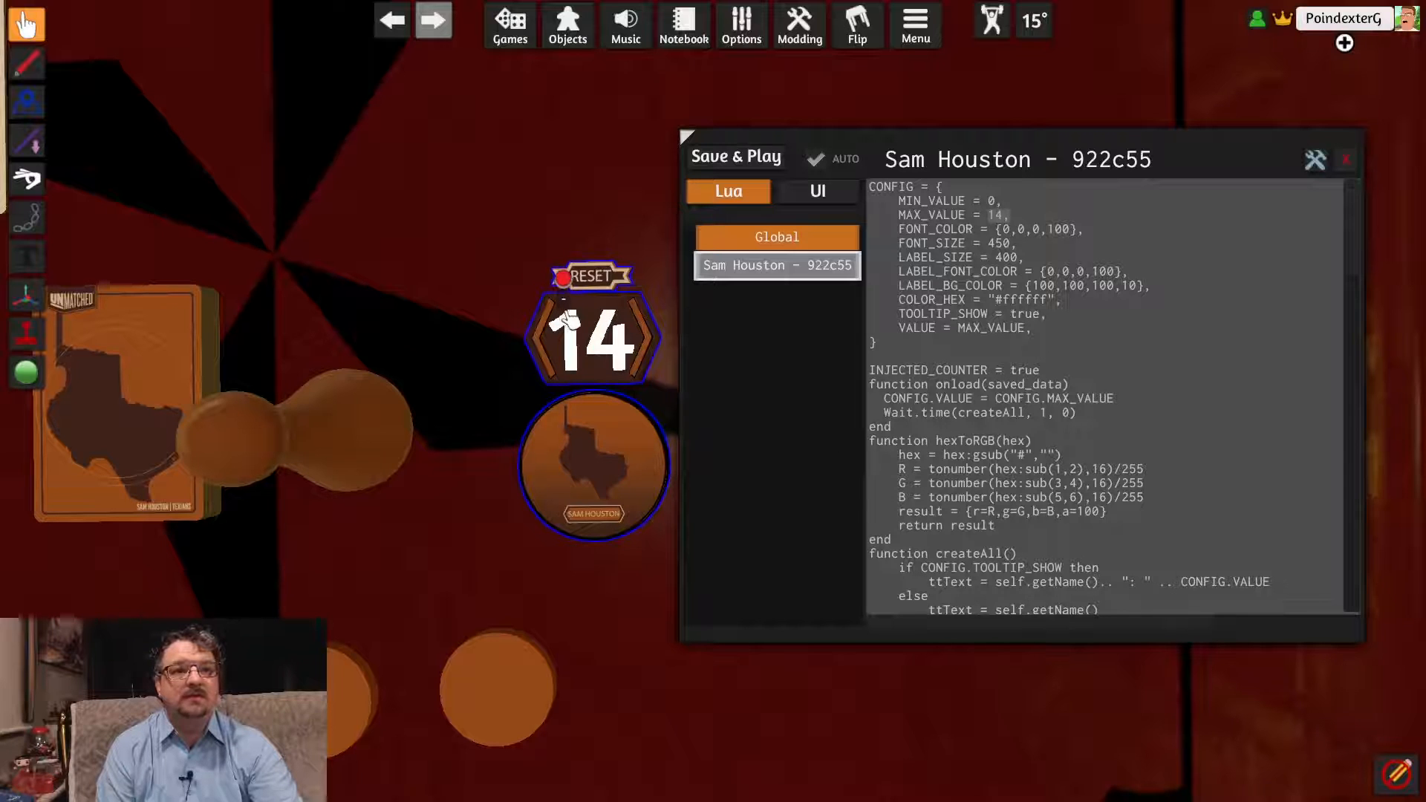
click(1032, 227)
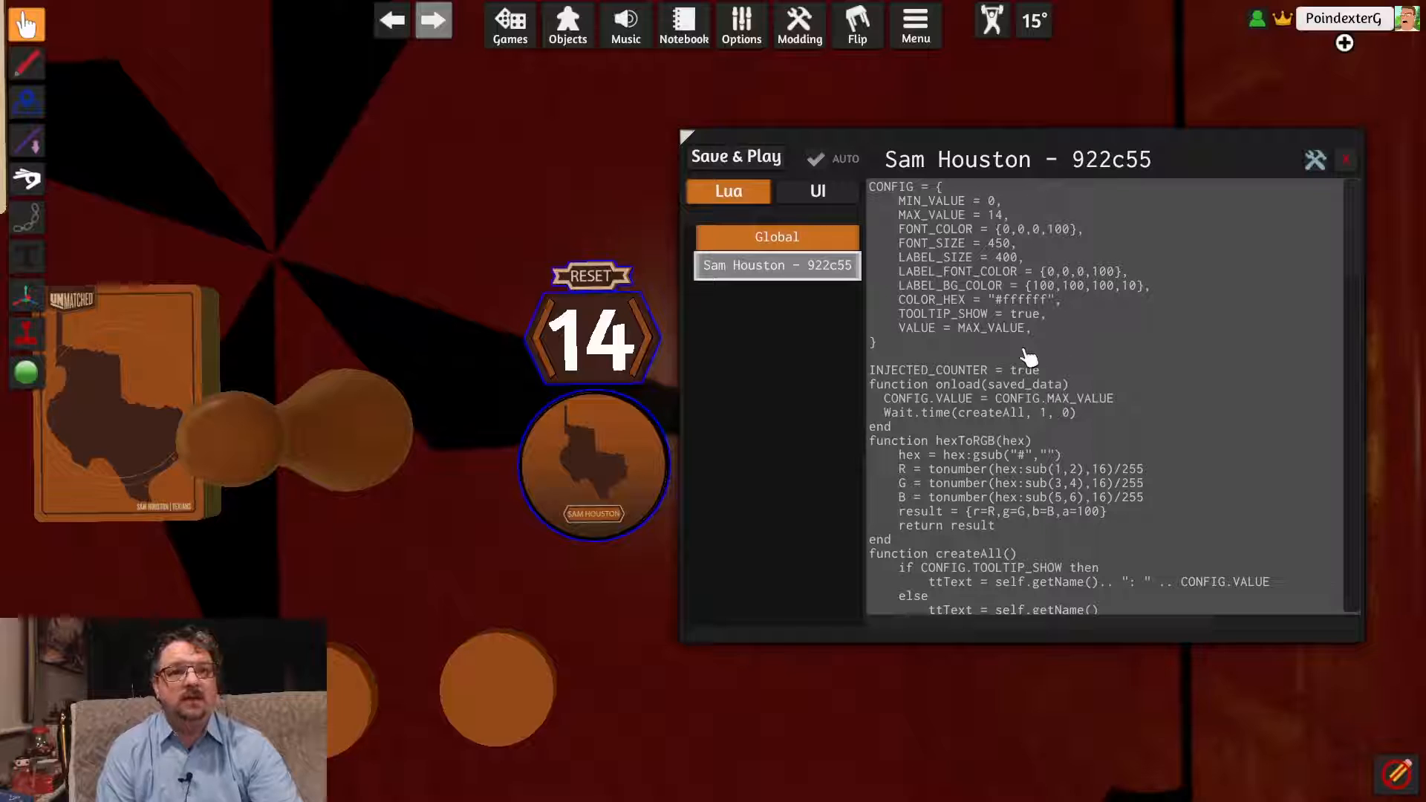
click(1033, 308)
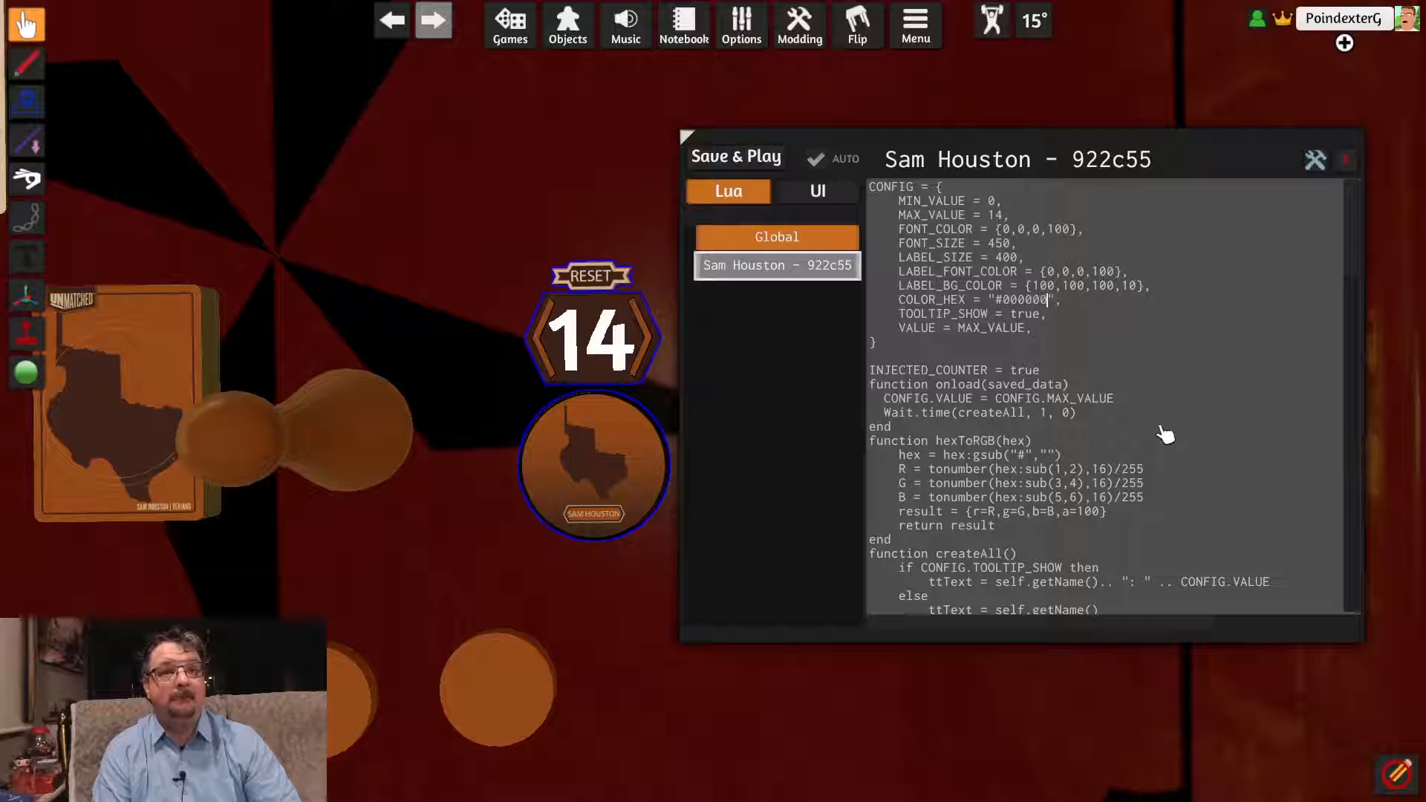
click(749, 158)
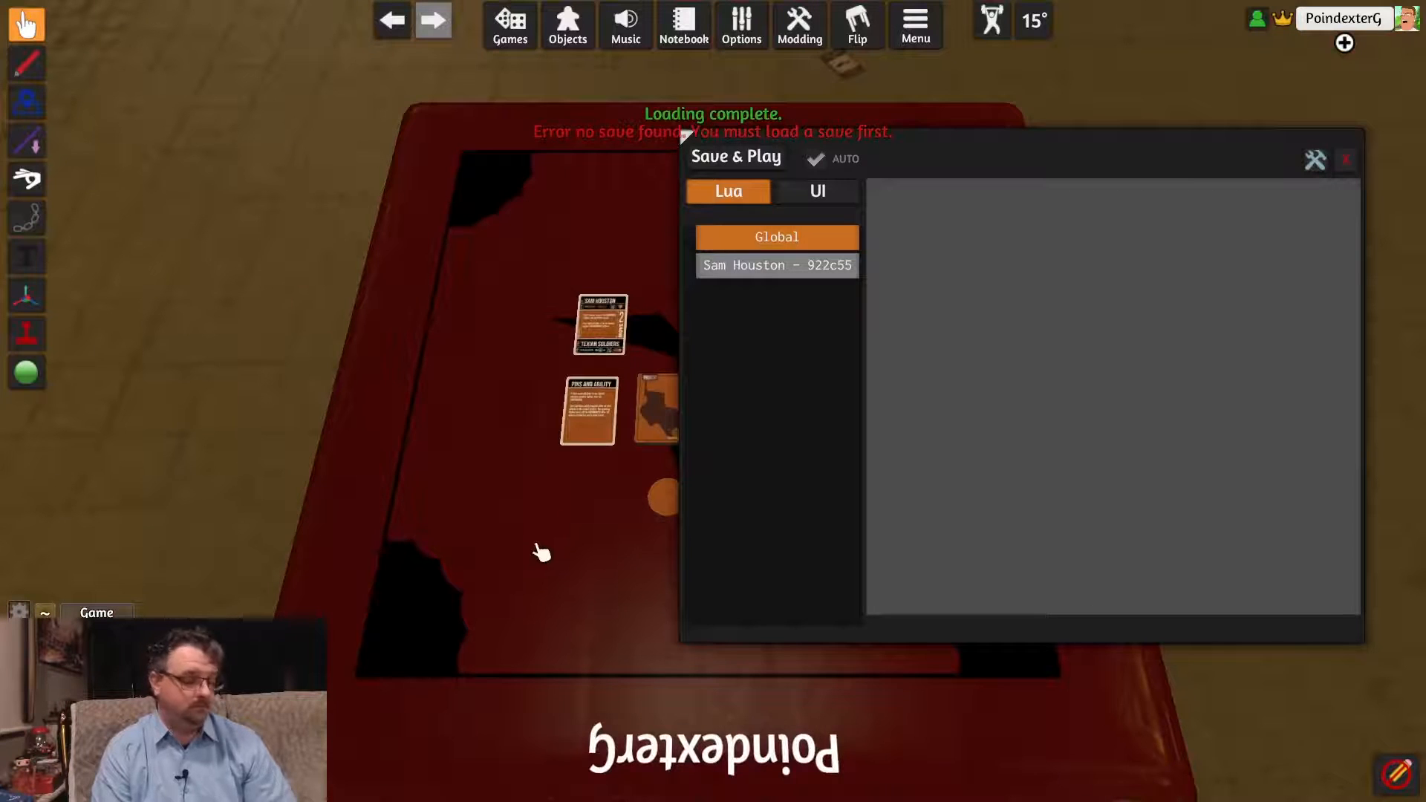
Step: Examine the health dial's number color up close on the reloaded table
scroll(541, 553, up, 2)
key(d)
scroll(535, 556, up, 2)
drag(607, 578, 601, 681)
scroll(481, 655, up, 3)
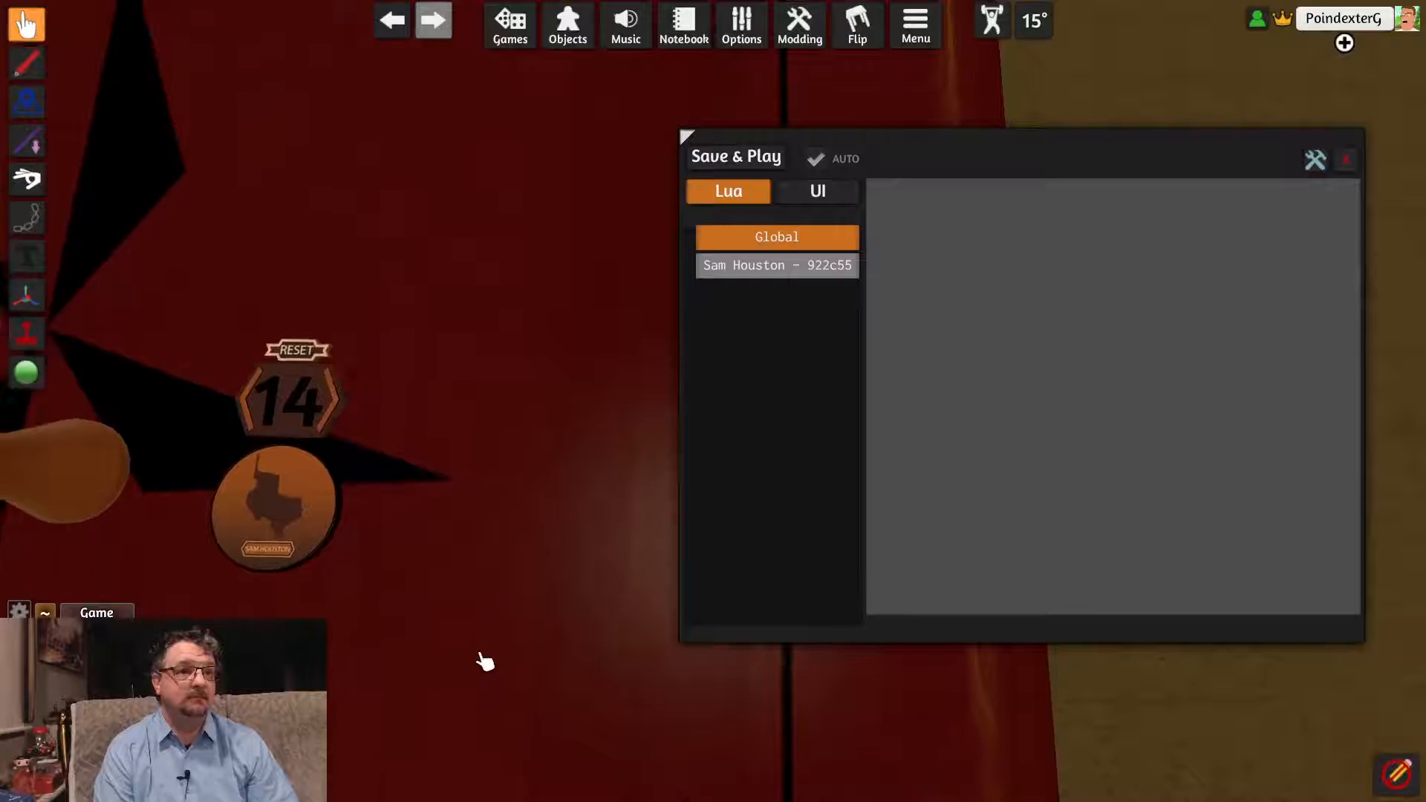
key(a)
drag(547, 627, 563, 697)
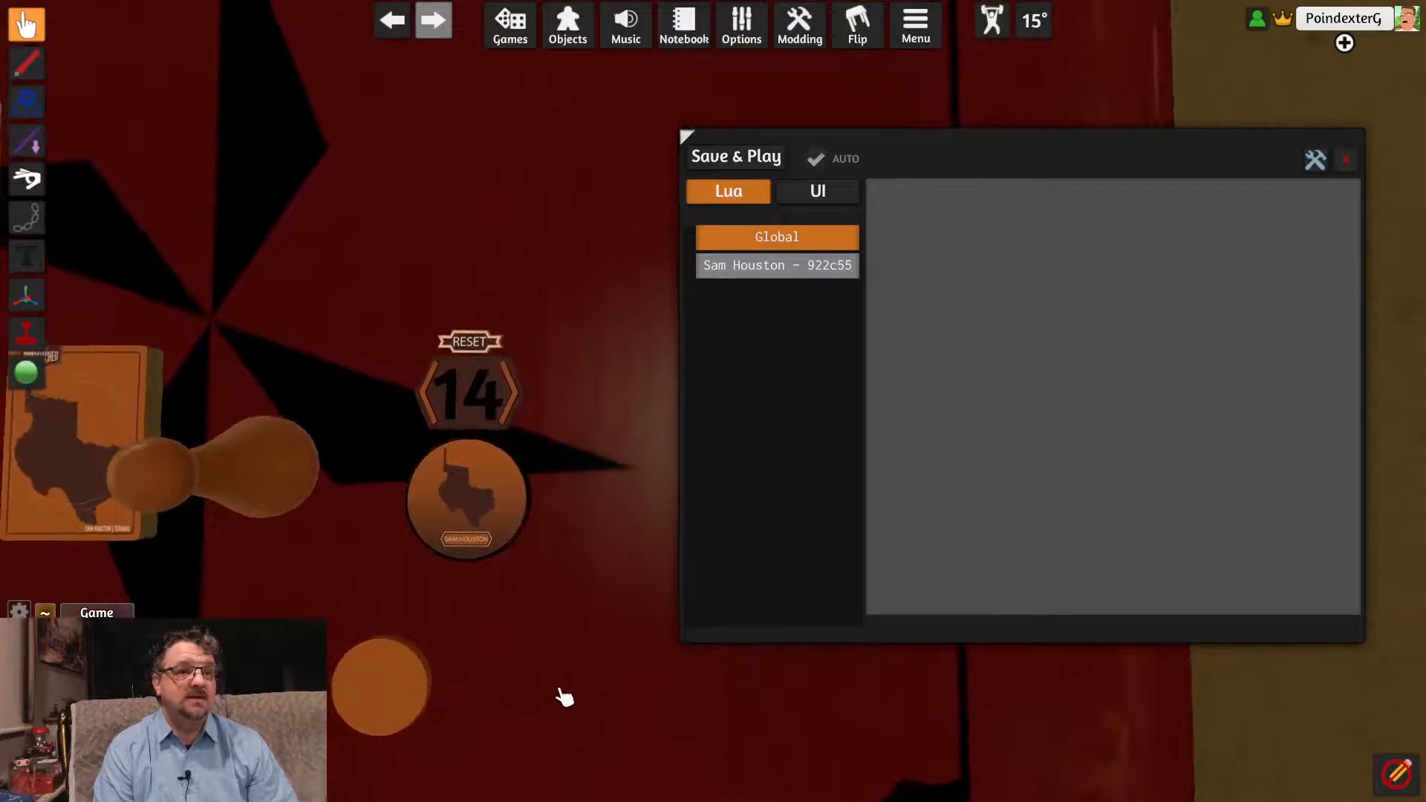
scroll(556, 682, up, 2)
key(a)
key(d)
key(d)
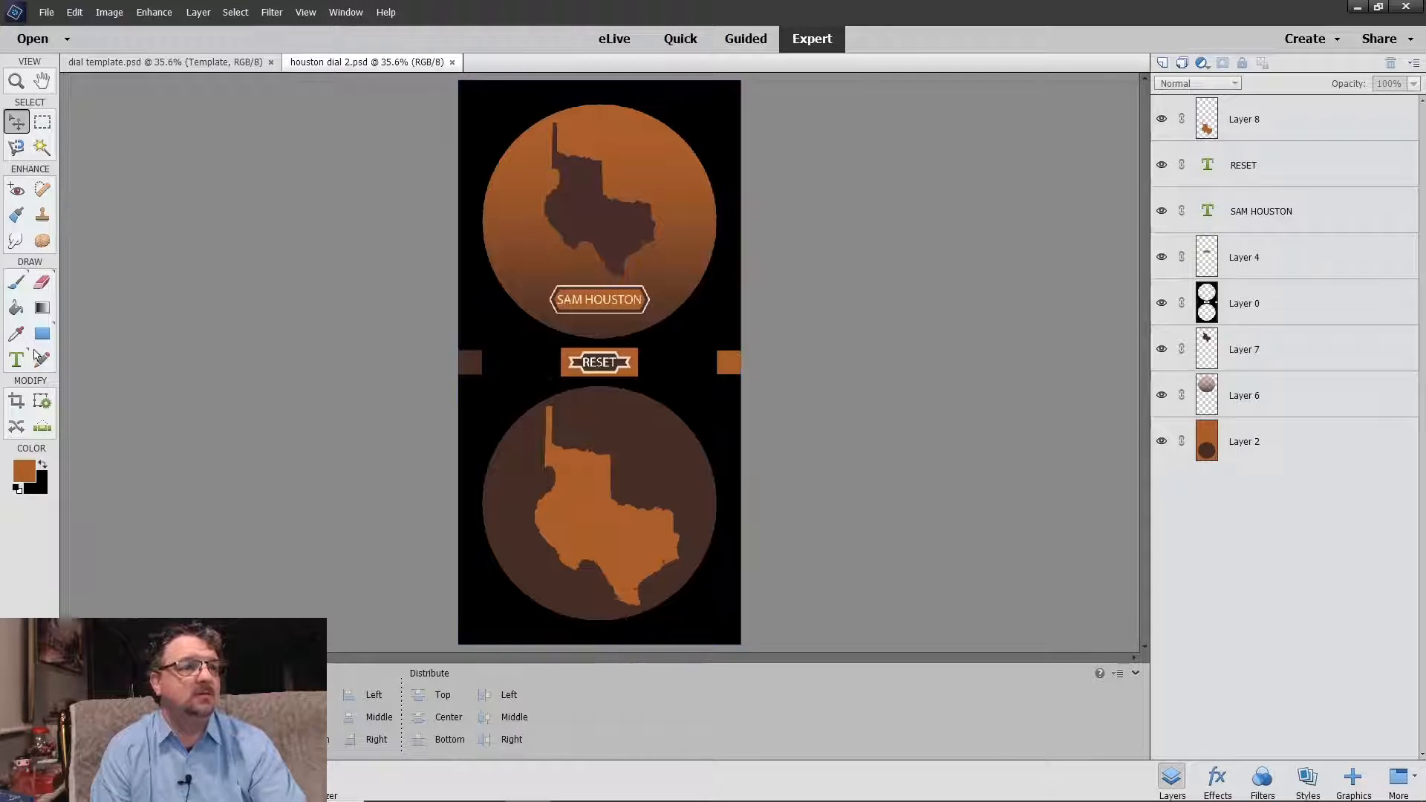
Step: In Photoshop Elements, copy the foreground color's hex code ac5e2a from the Color Picker
click(17, 334)
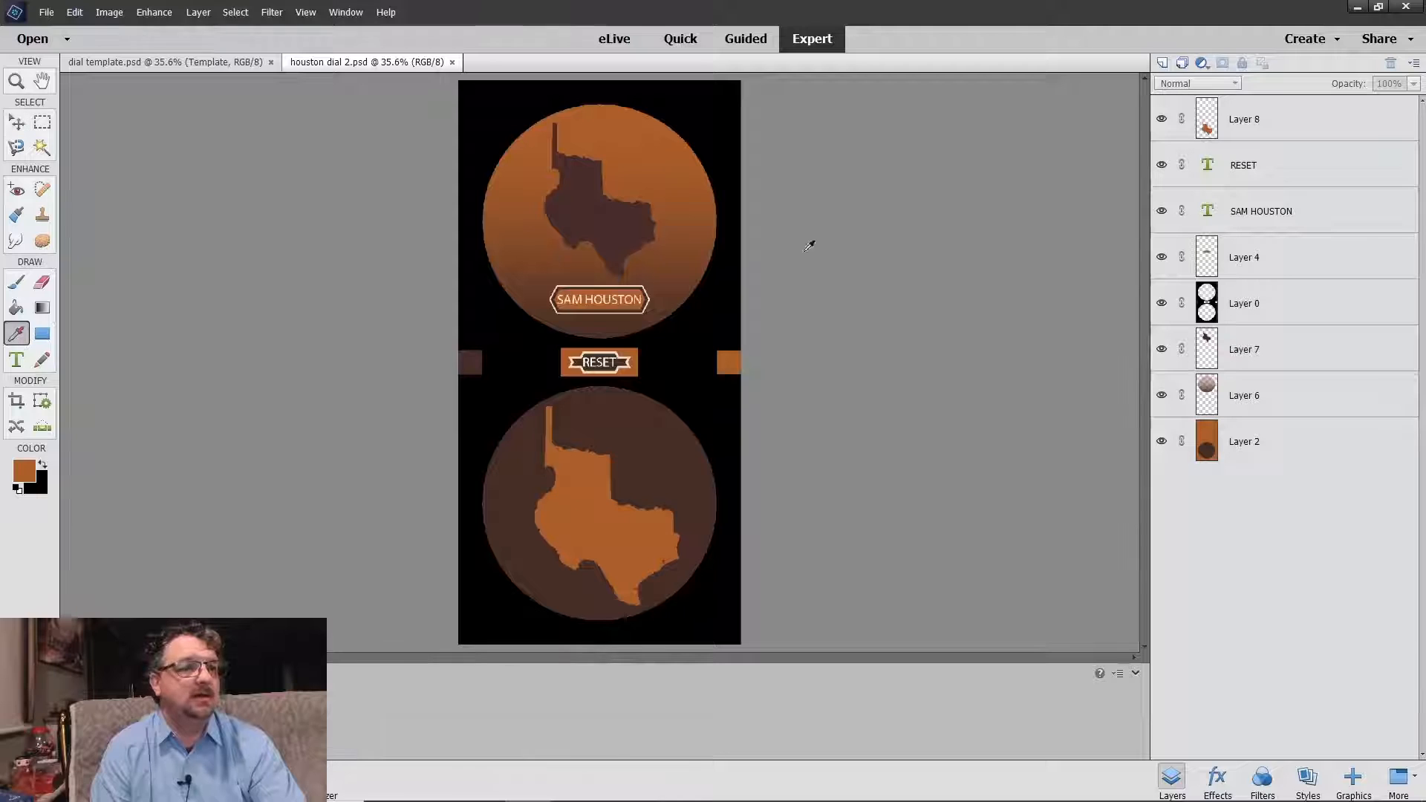
click(23, 477)
double_click(805, 405)
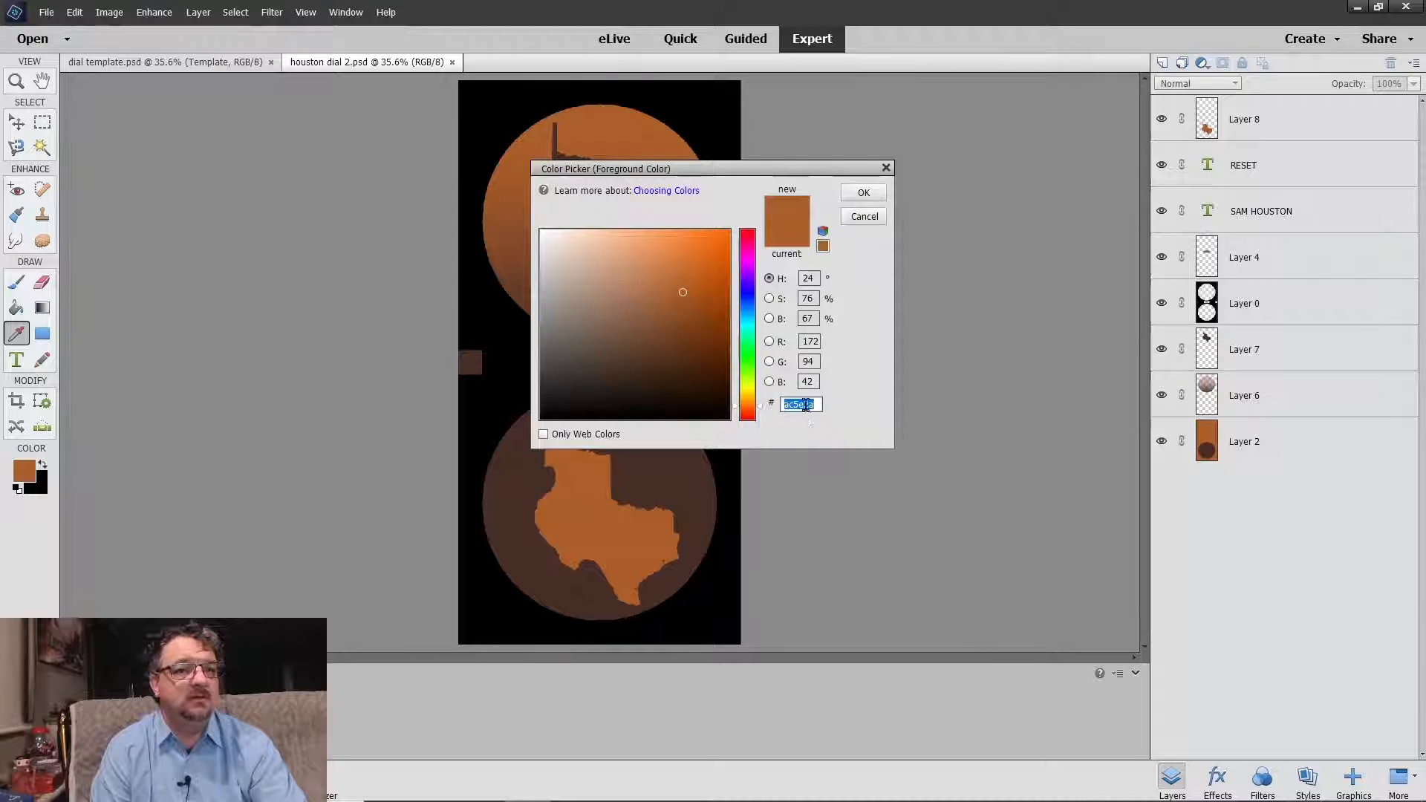
drag(820, 404, 766, 404)
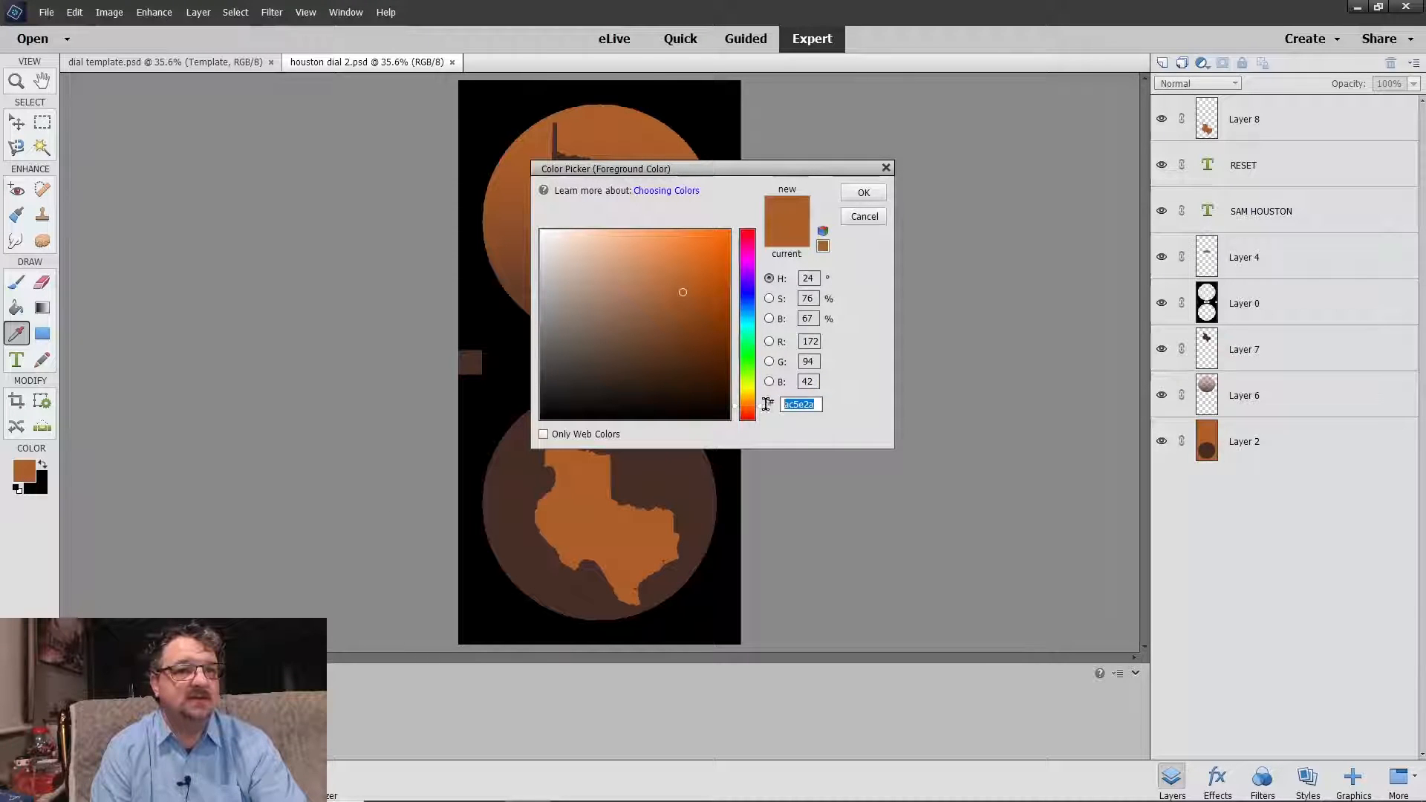
right_click(784, 403)
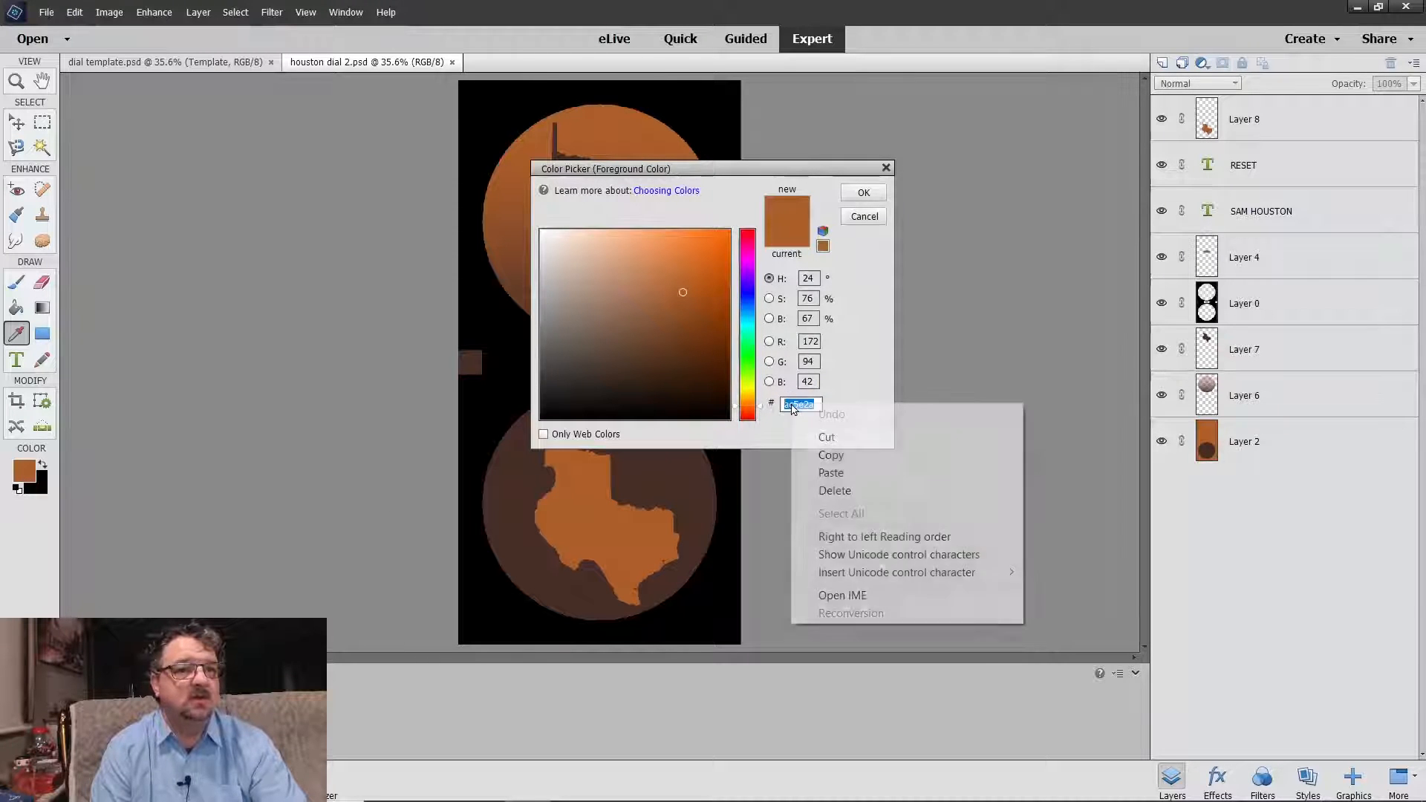
click(835, 459)
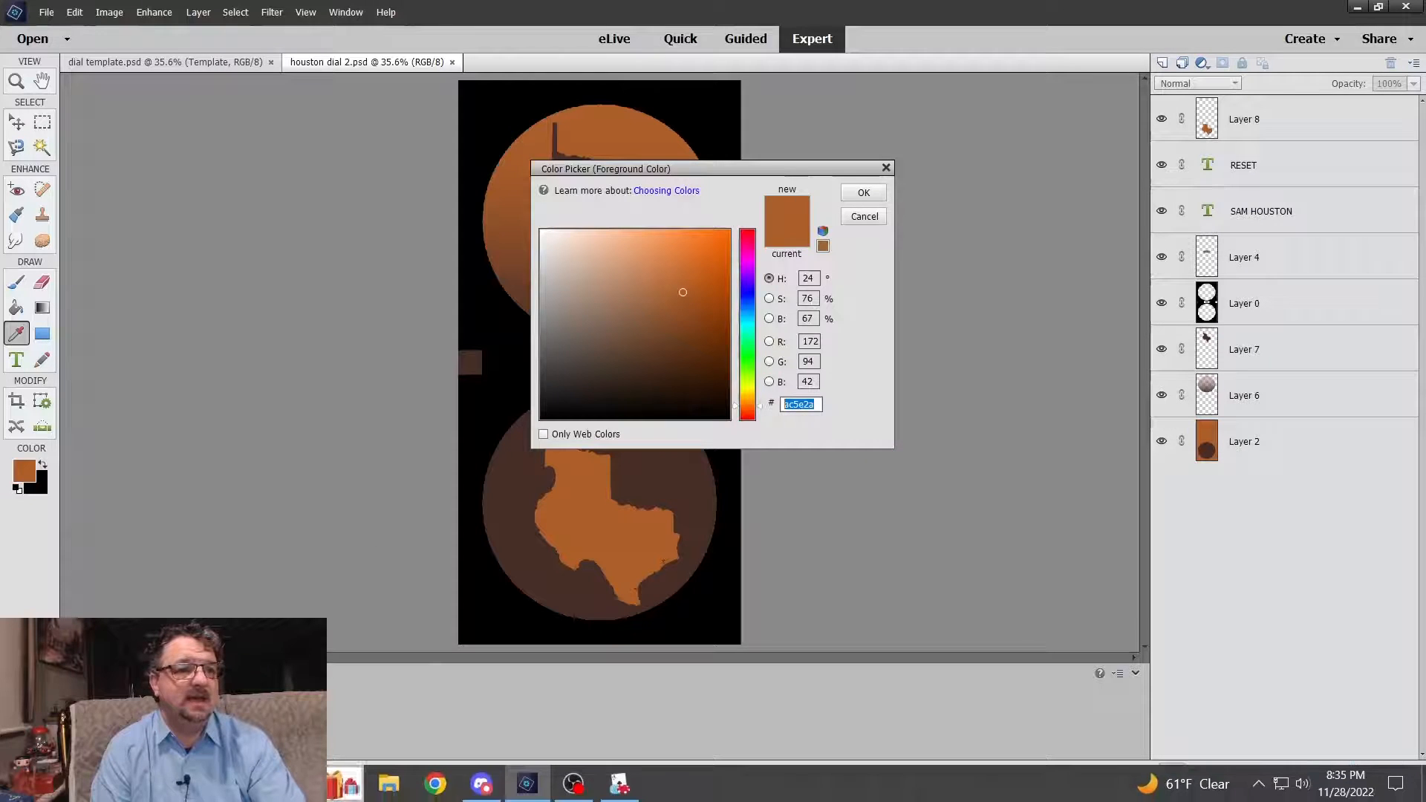
Step: Switch back to Tabletop Simulator, close the blank script editor and reopen the Sam Houston health dial's Lua script
click(624, 787)
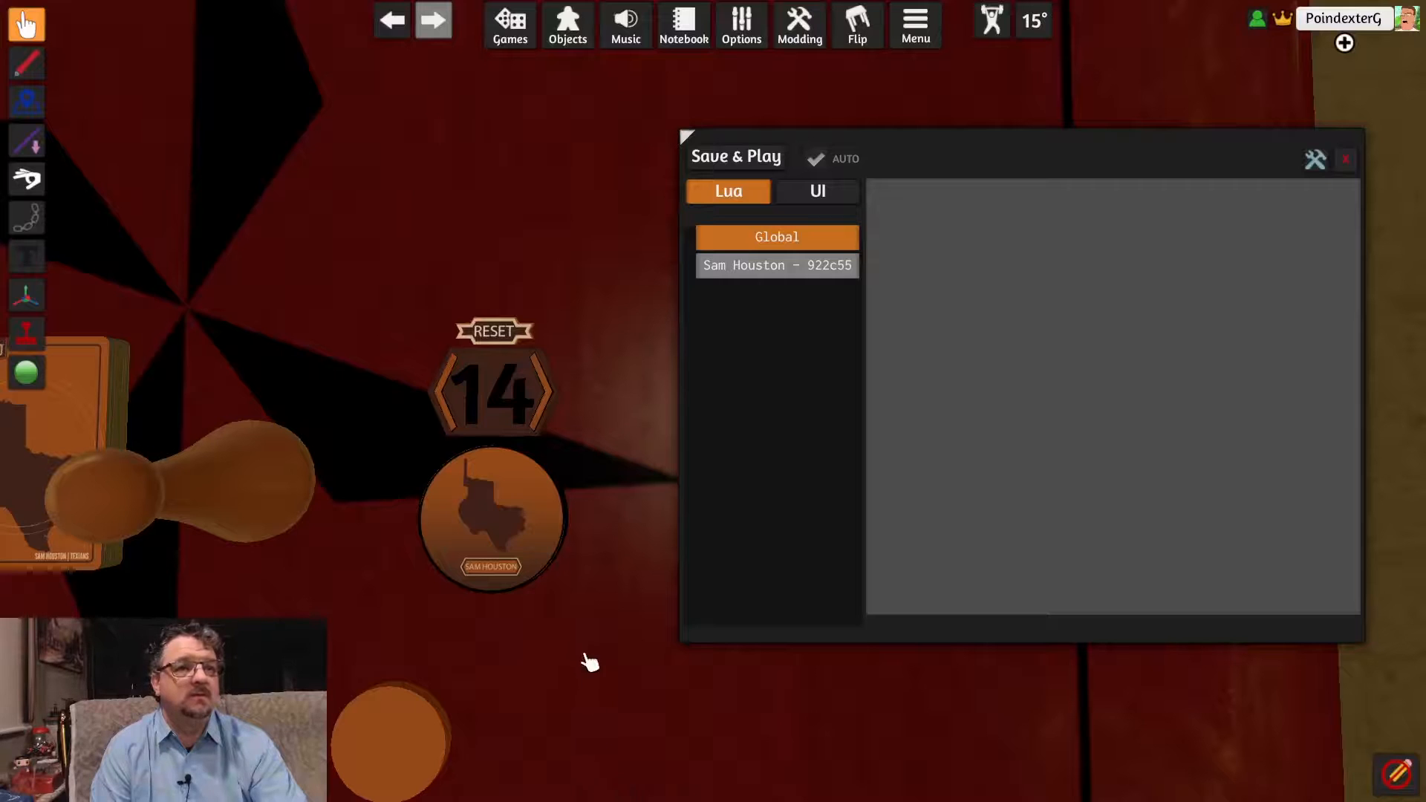
click(1346, 159)
right_click(507, 386)
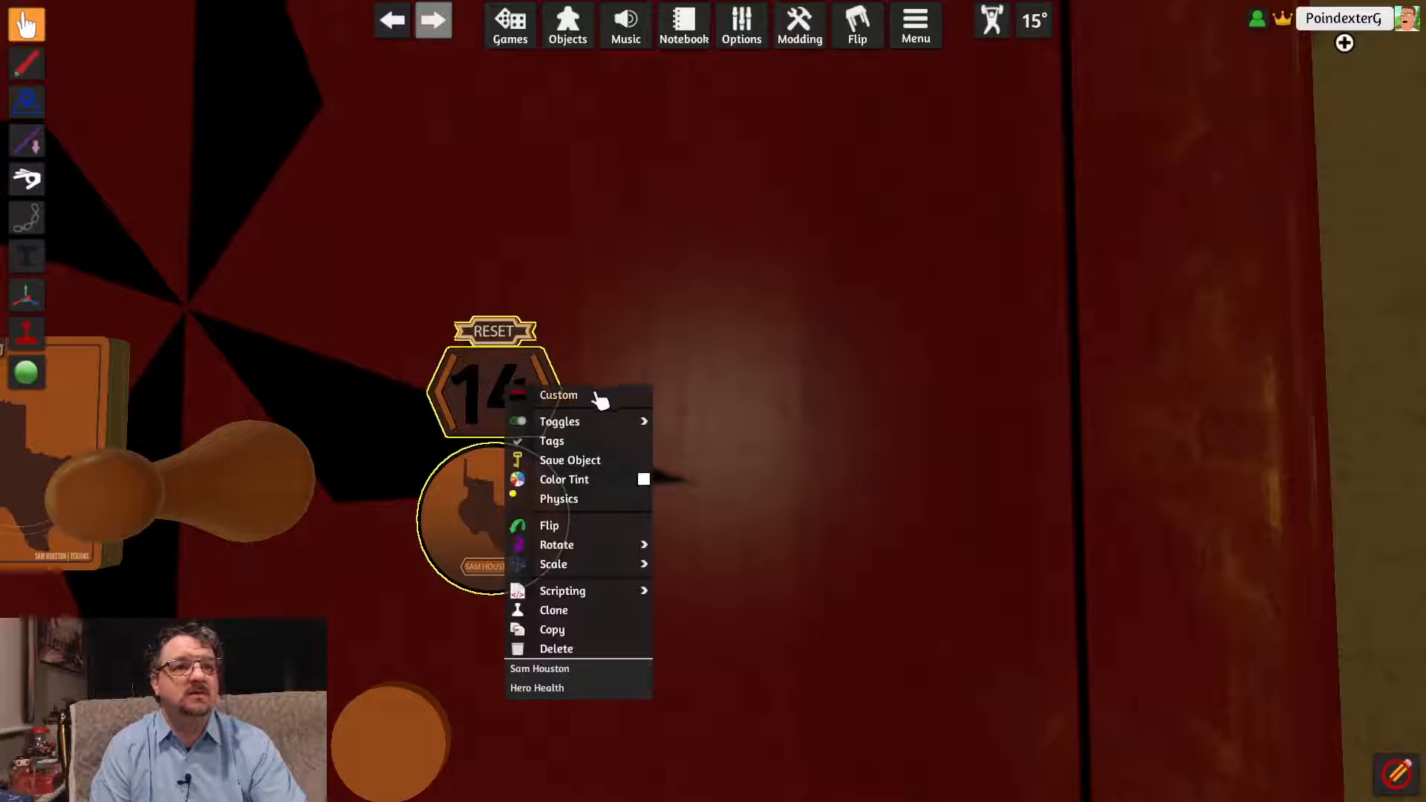
mouse_move(592, 592)
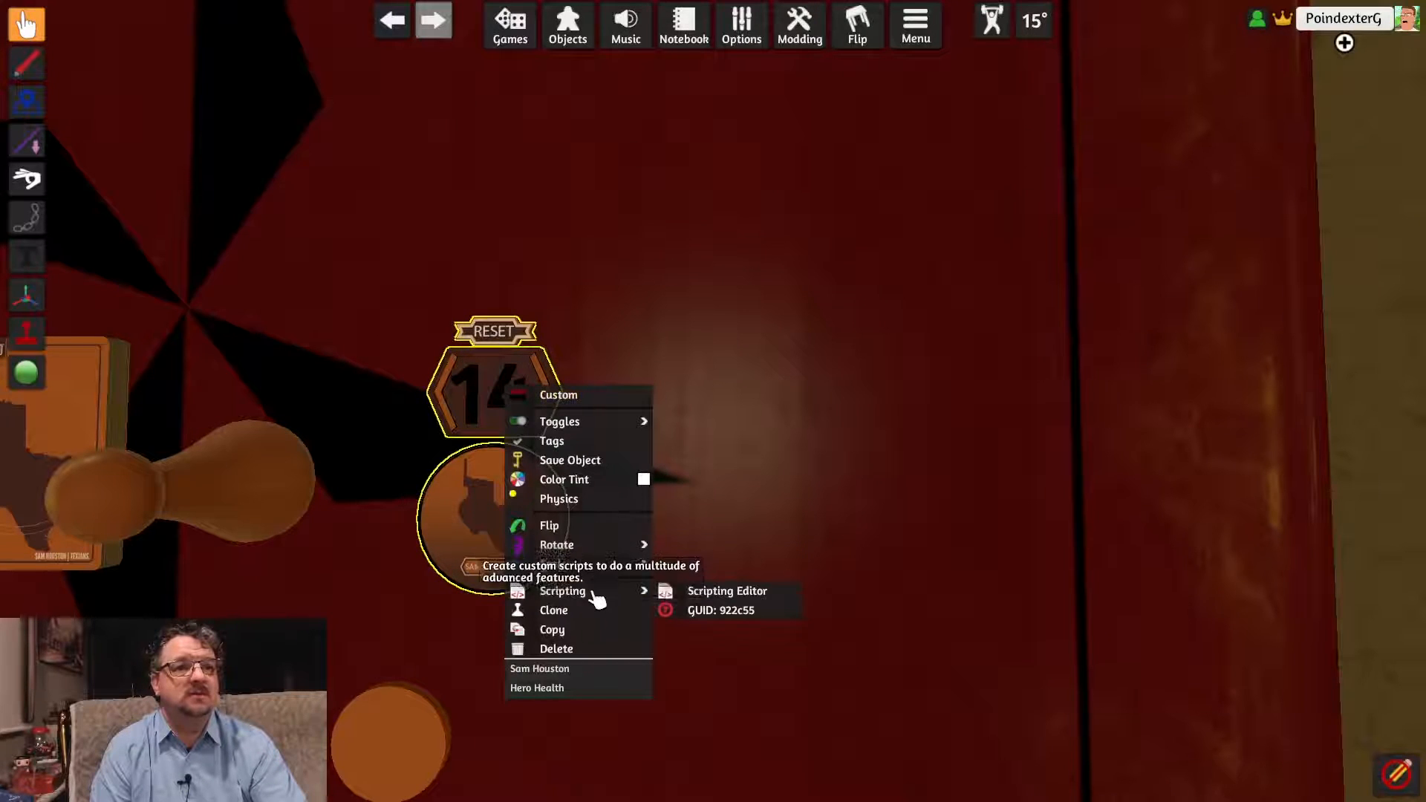
click(719, 592)
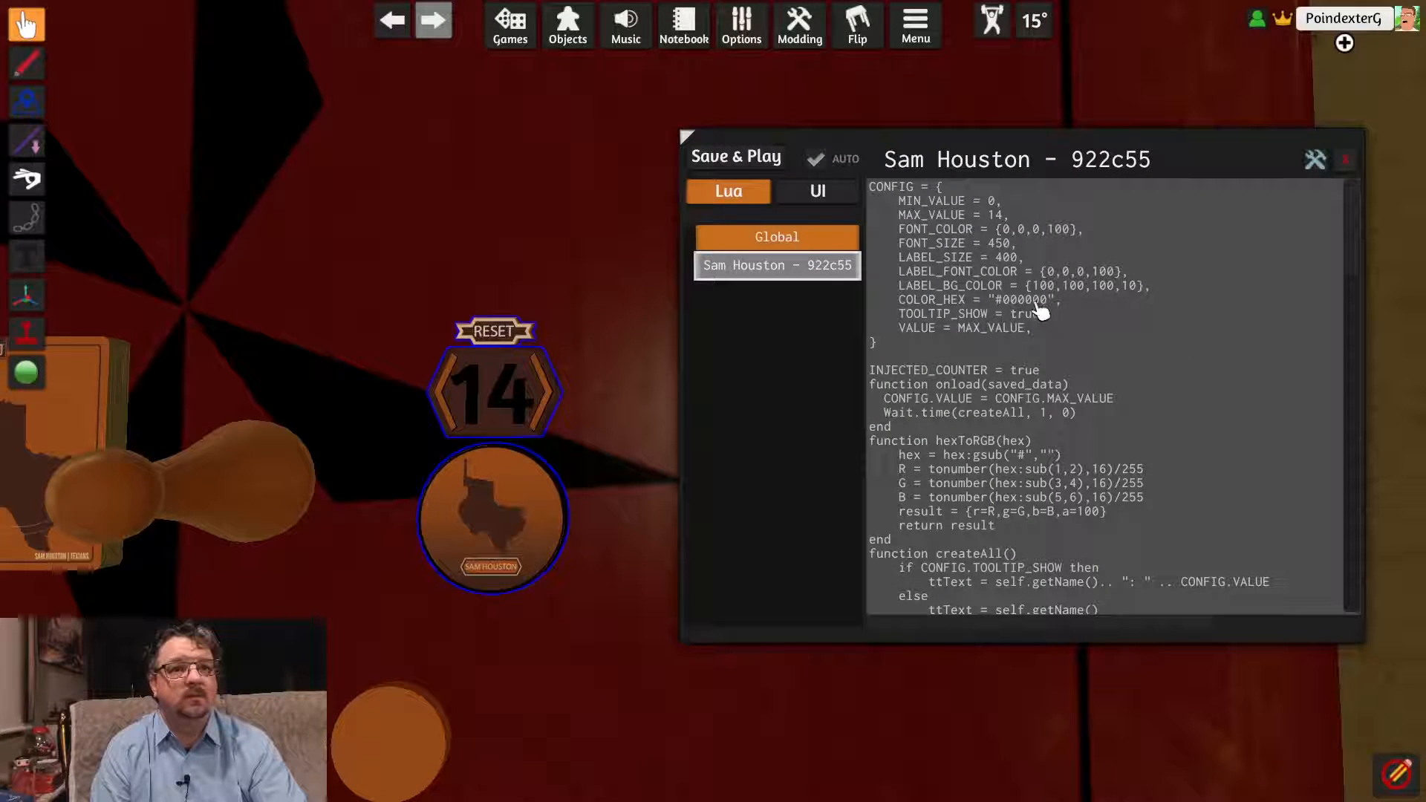
Step: Replace the COLOR_HEX value in the dial script with #ac5e2a, save and replay the script, and close the script editor
click(1026, 300)
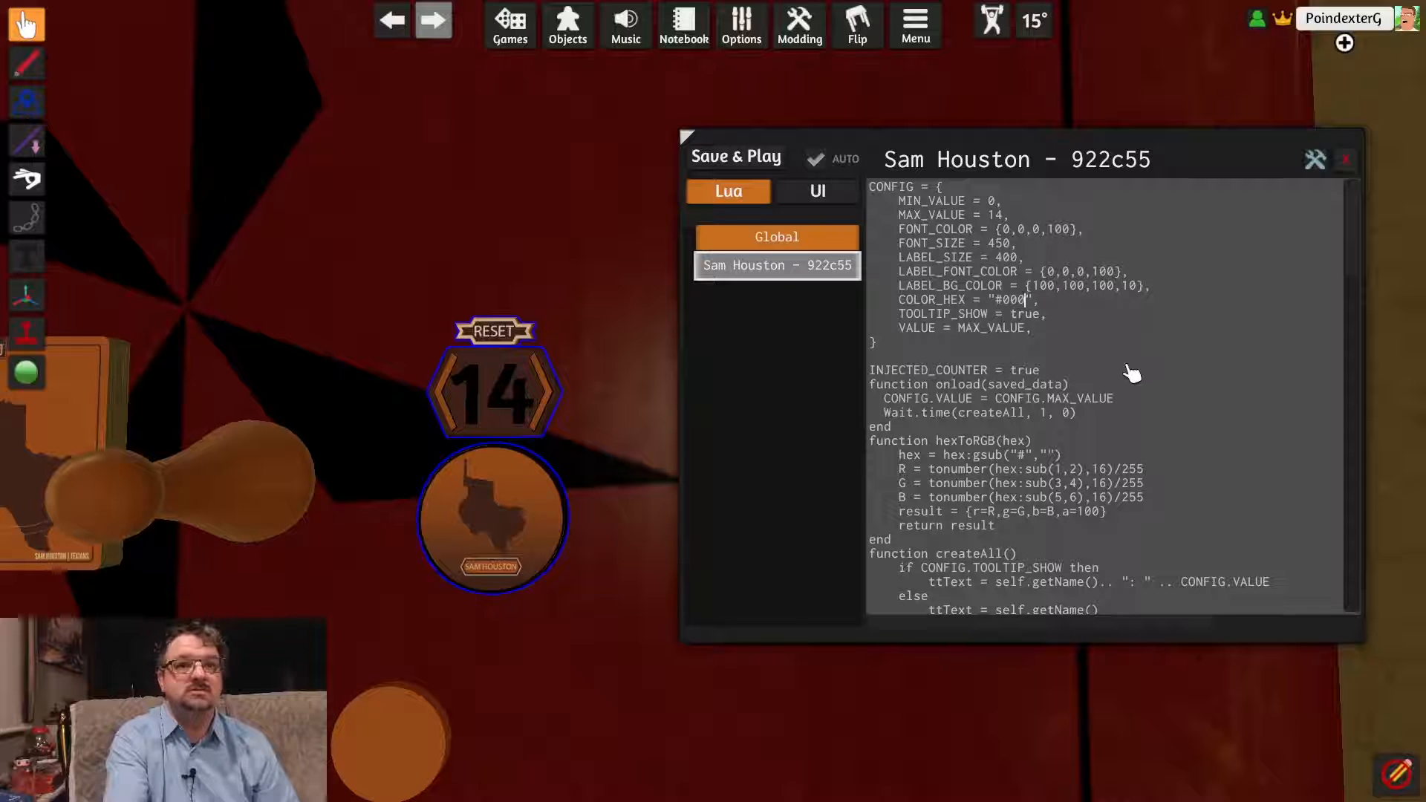
key(ctrl+v)
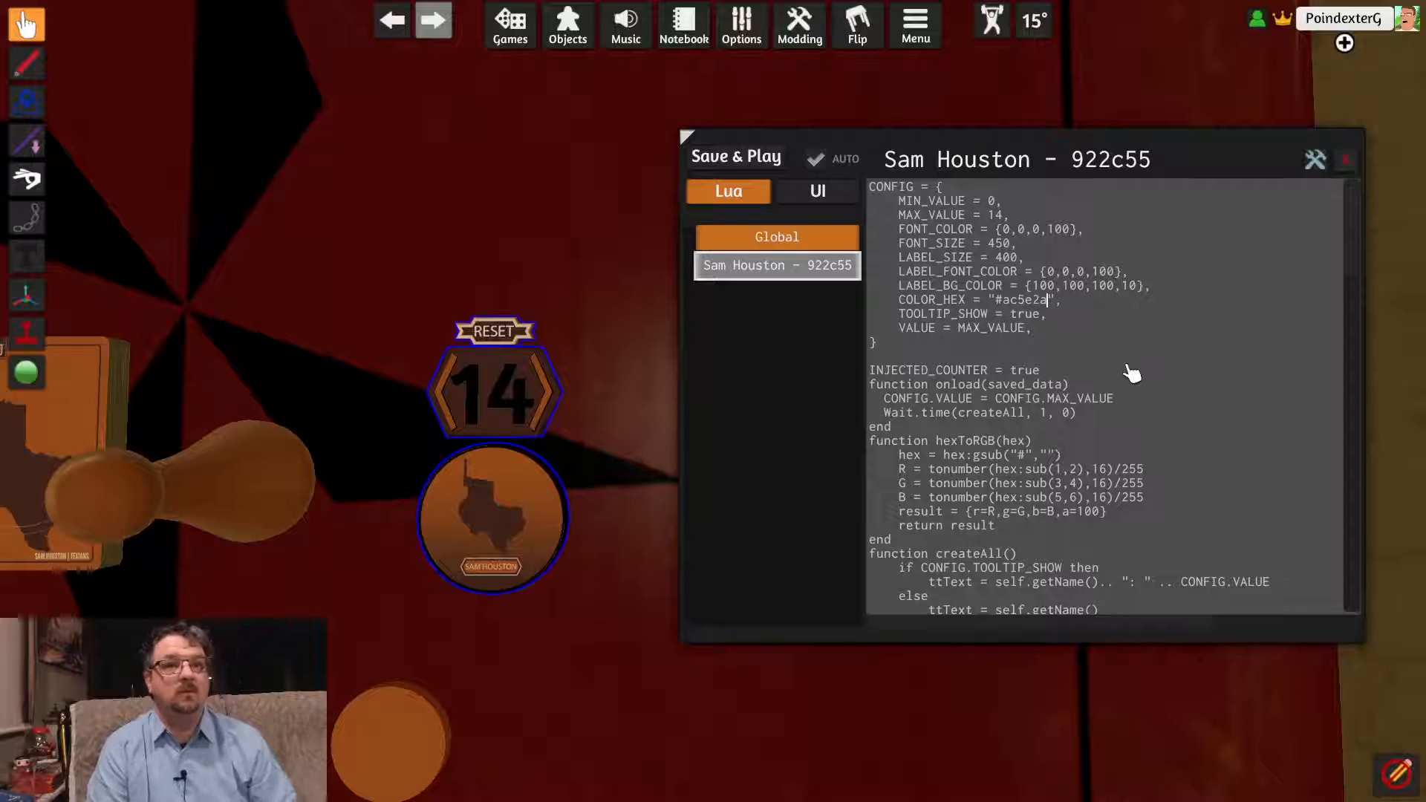
click(763, 160)
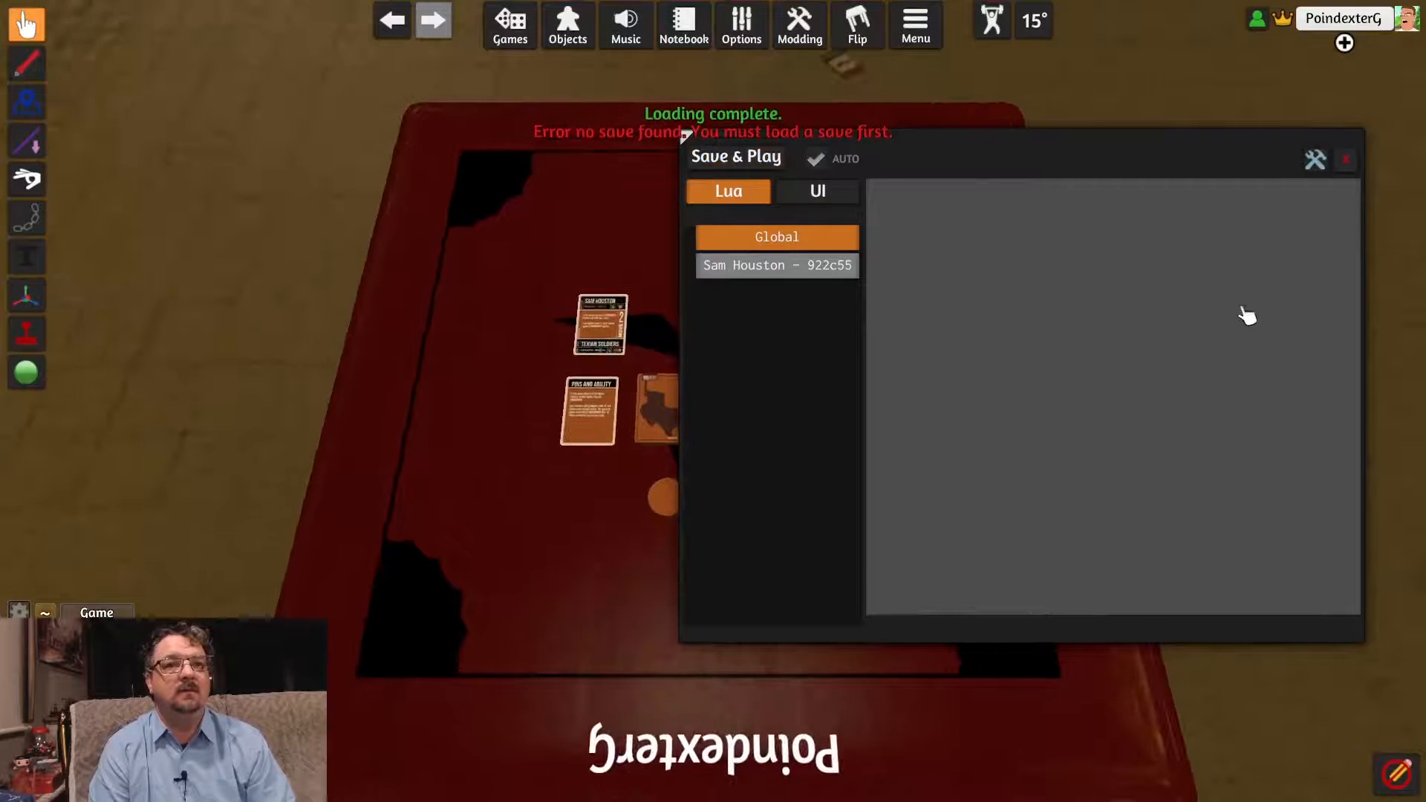
click(1346, 161)
Step: Examine the Sam Houston health dial's number color up close on the reloaded table and compare it with the dial artwork
drag(908, 501, 905, 595)
scroll(866, 621, up, 5)
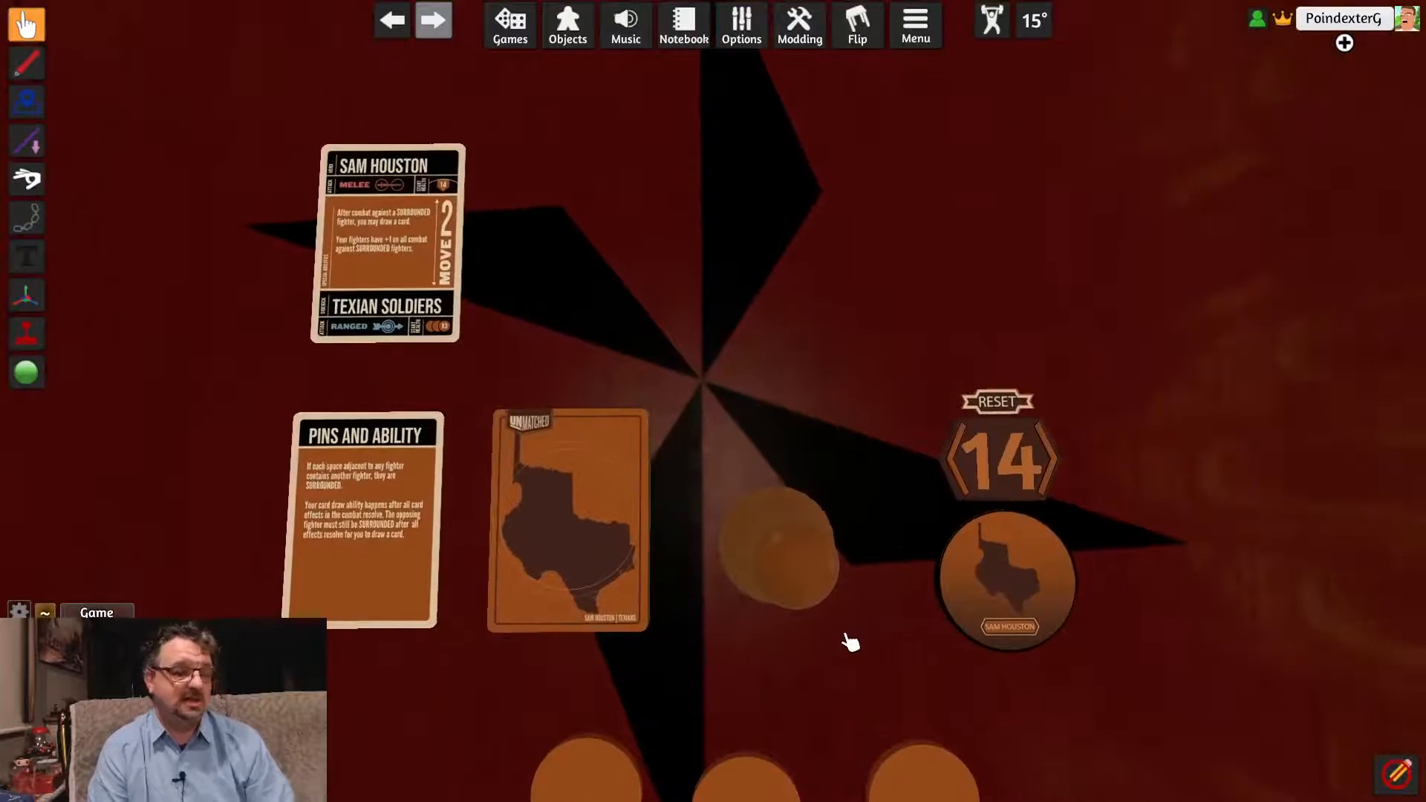
key(d)
key(s)
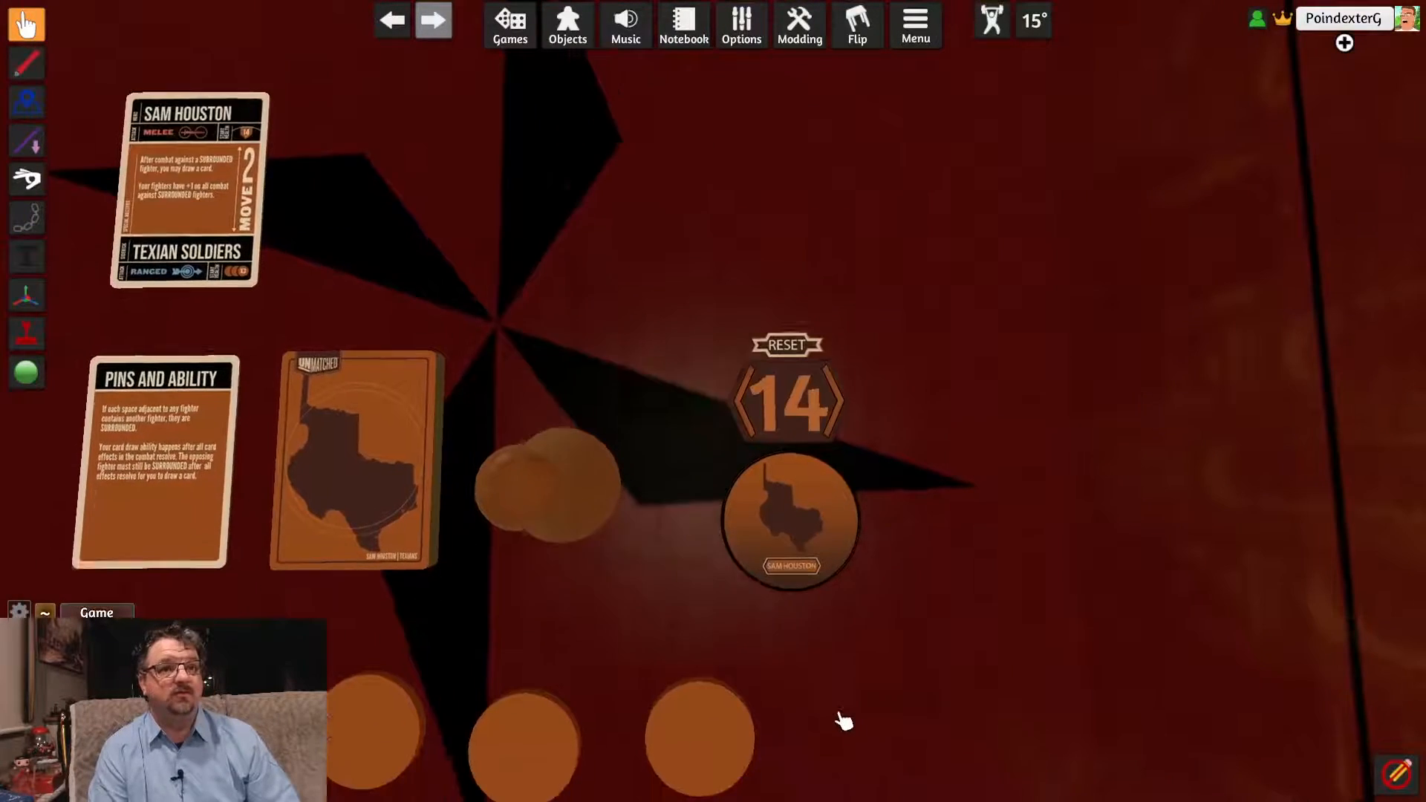
scroll(923, 562, up, 3)
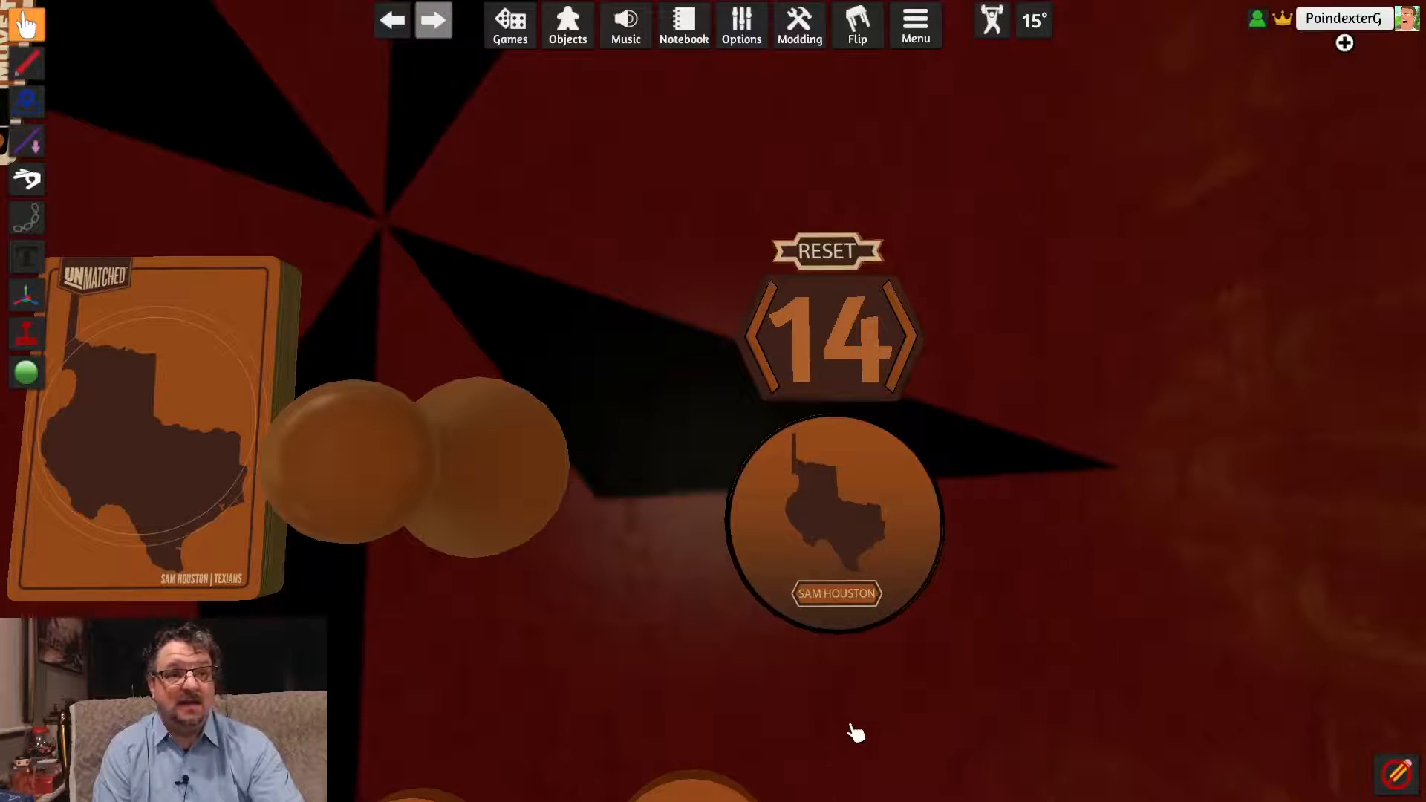
scroll(854, 734, down, 5)
scroll(853, 735, up, 3)
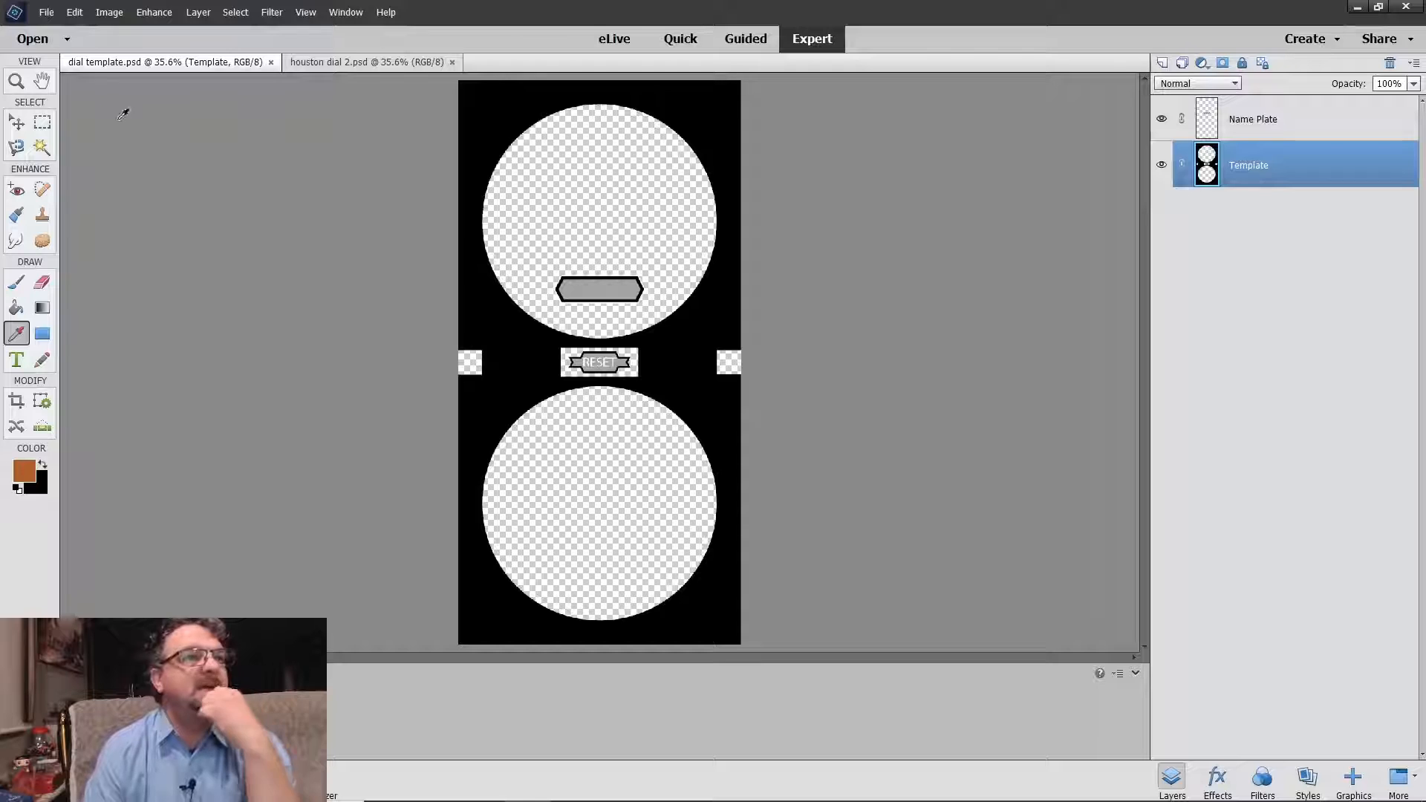
Step: Switch to Photoshop Elements, open IMG_0903.JPG and copy the entire image
click(41, 16)
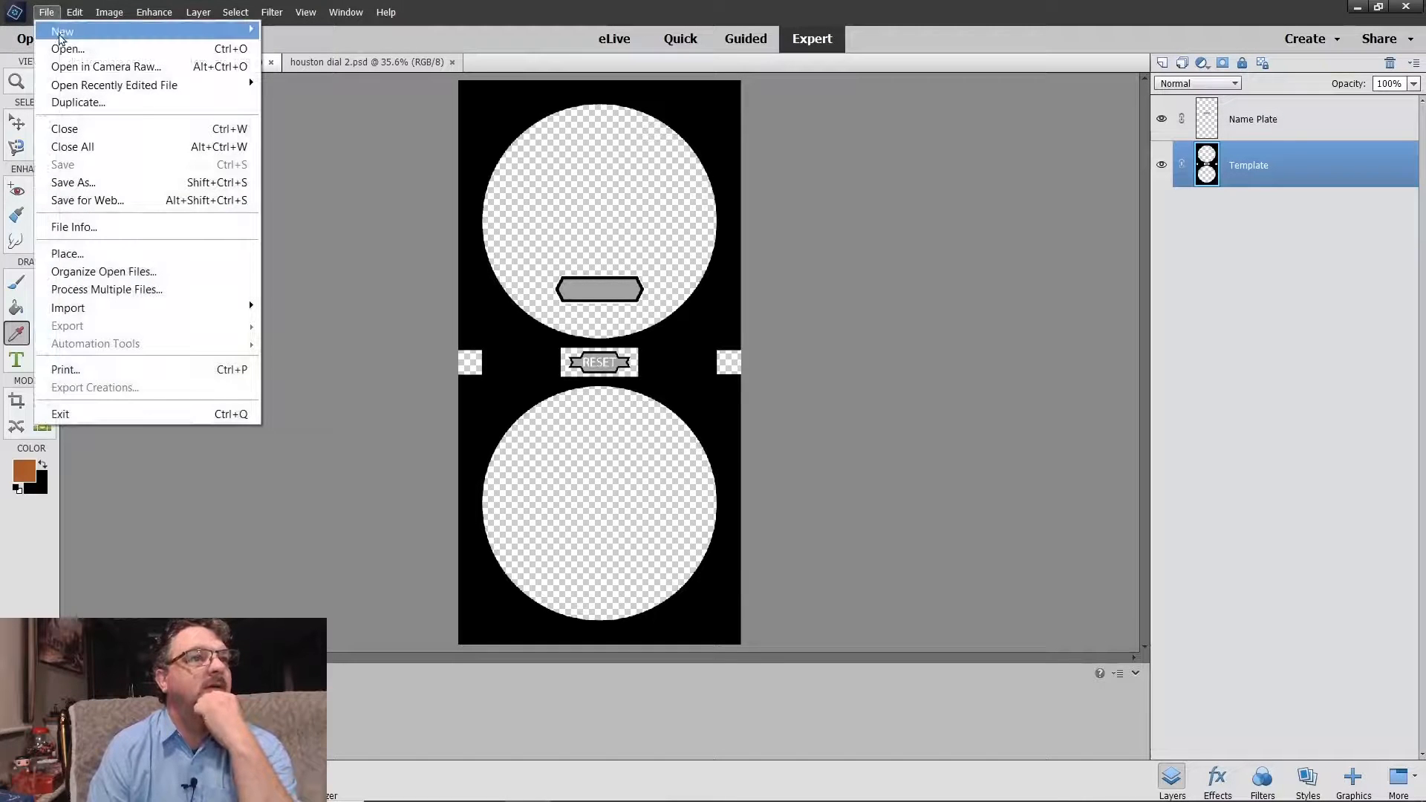
click(62, 47)
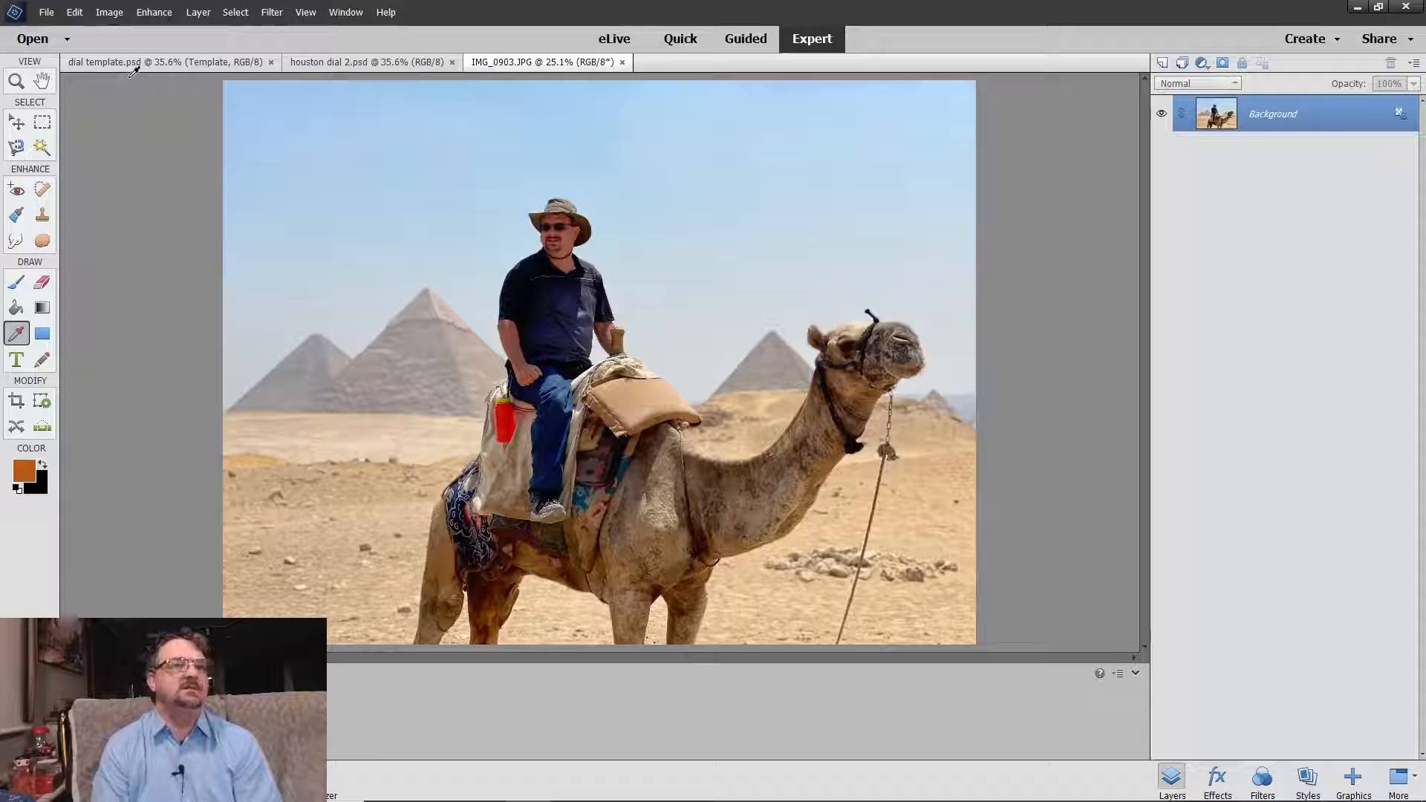
click(88, 20)
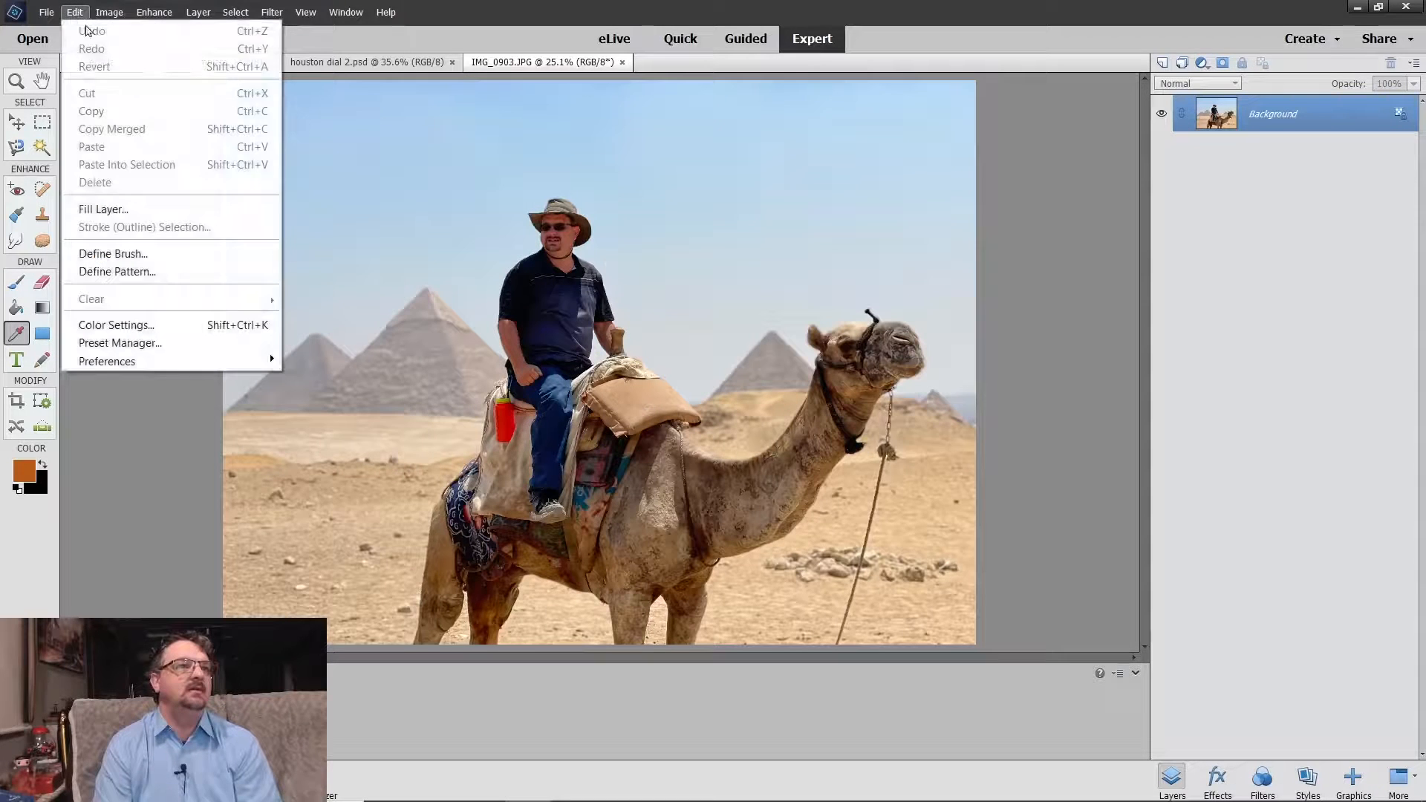
click(206, 442)
key(ctrl+a)
click(74, 12)
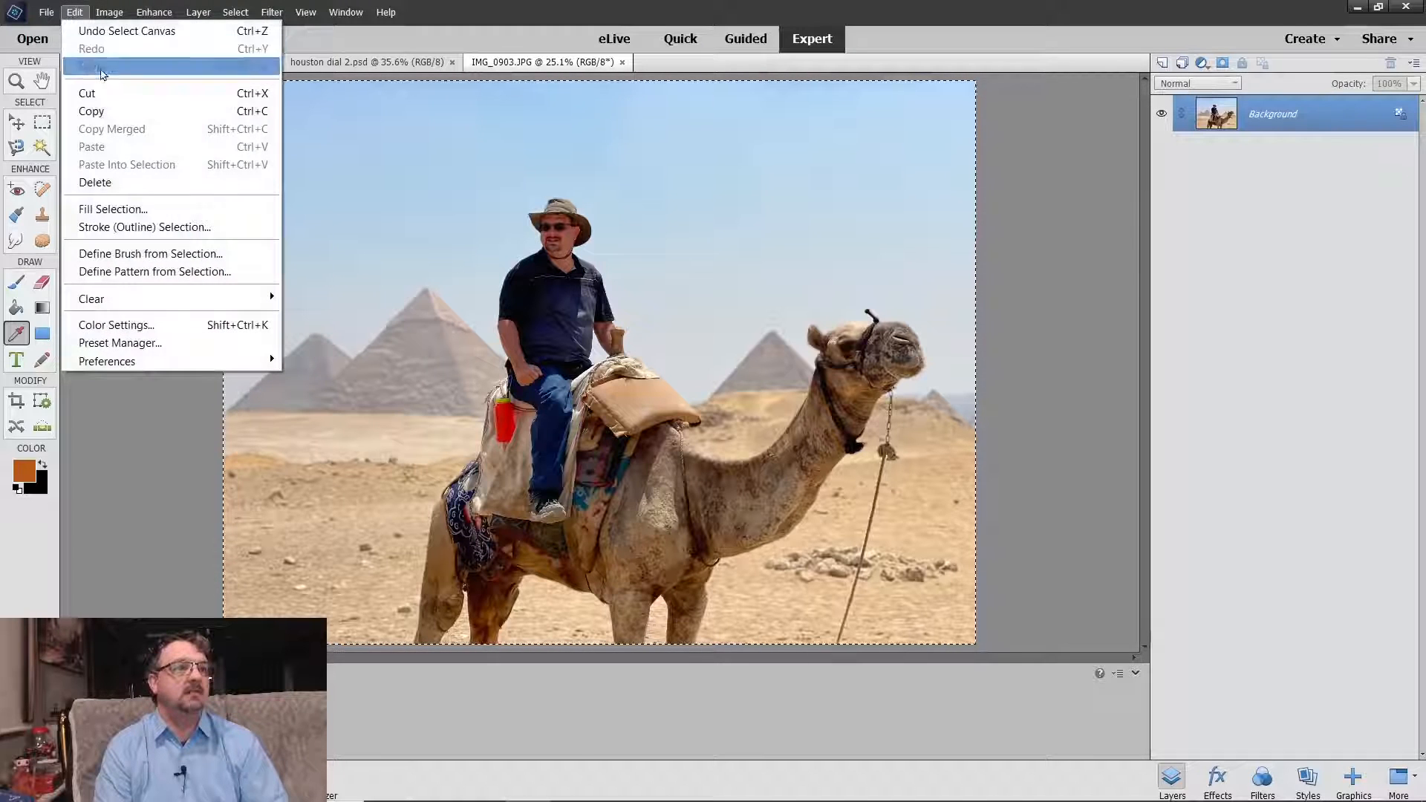
click(90, 109)
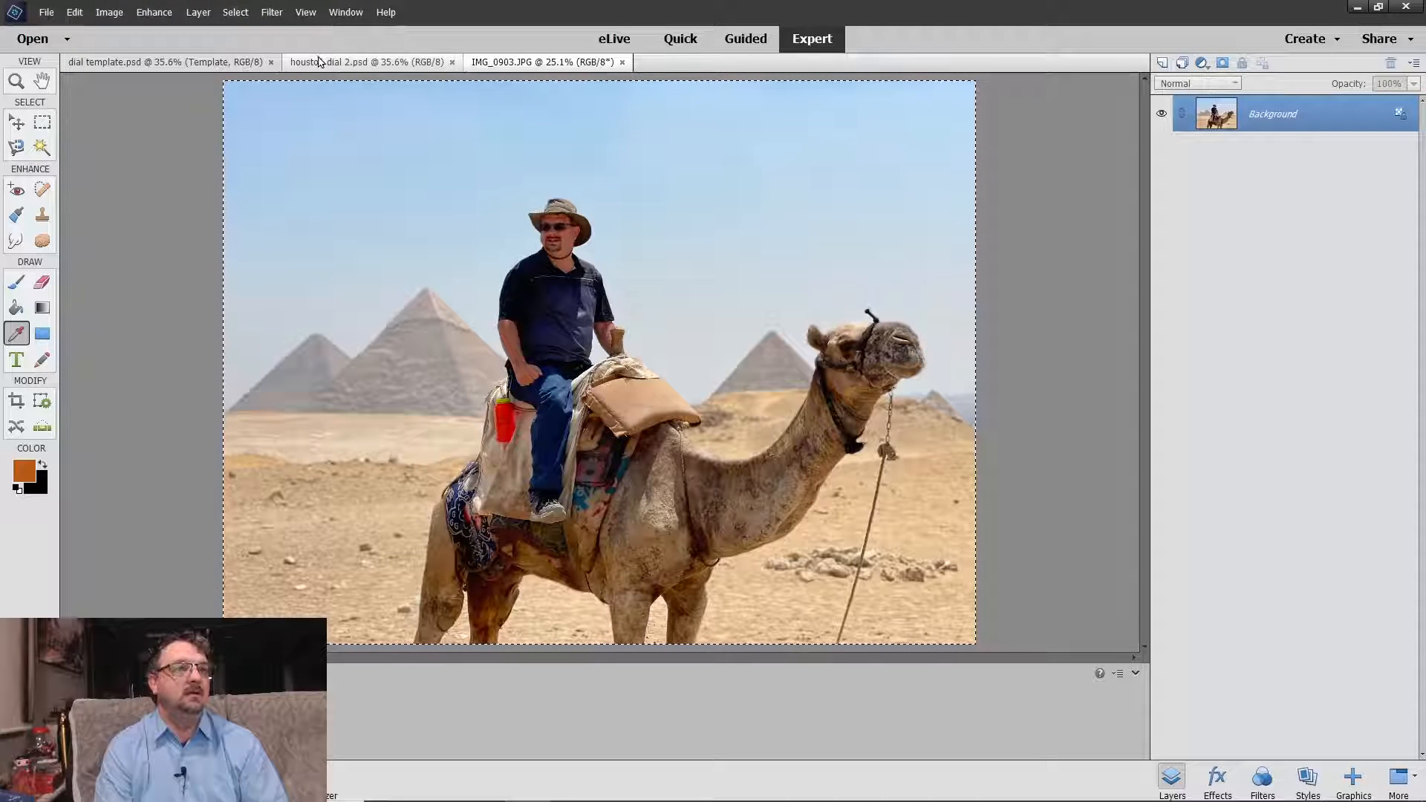
Step: Close houston dial 2.psd and paste the copied photo into dial template.psd as a new layer
click(230, 64)
click(451, 62)
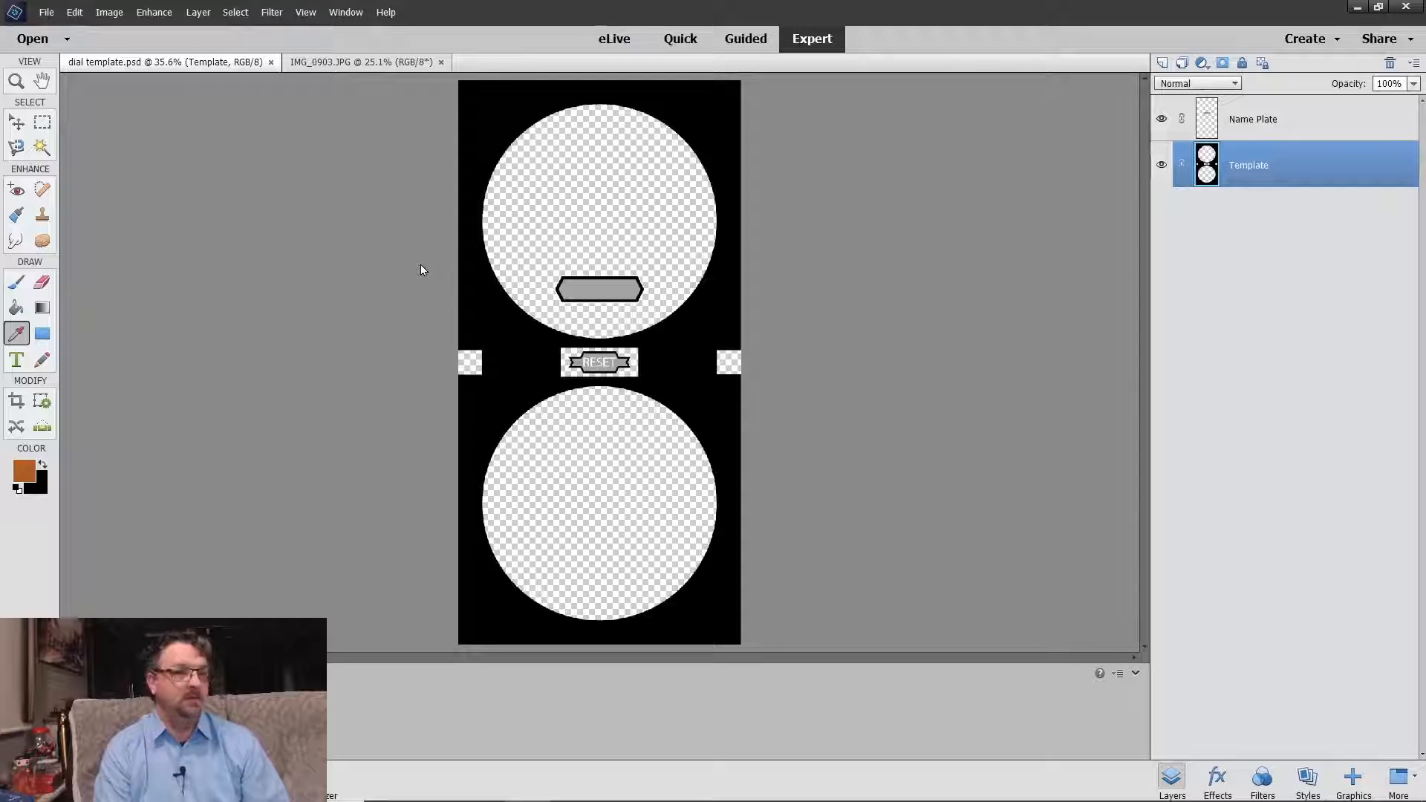
key(ctrl+v)
click(17, 124)
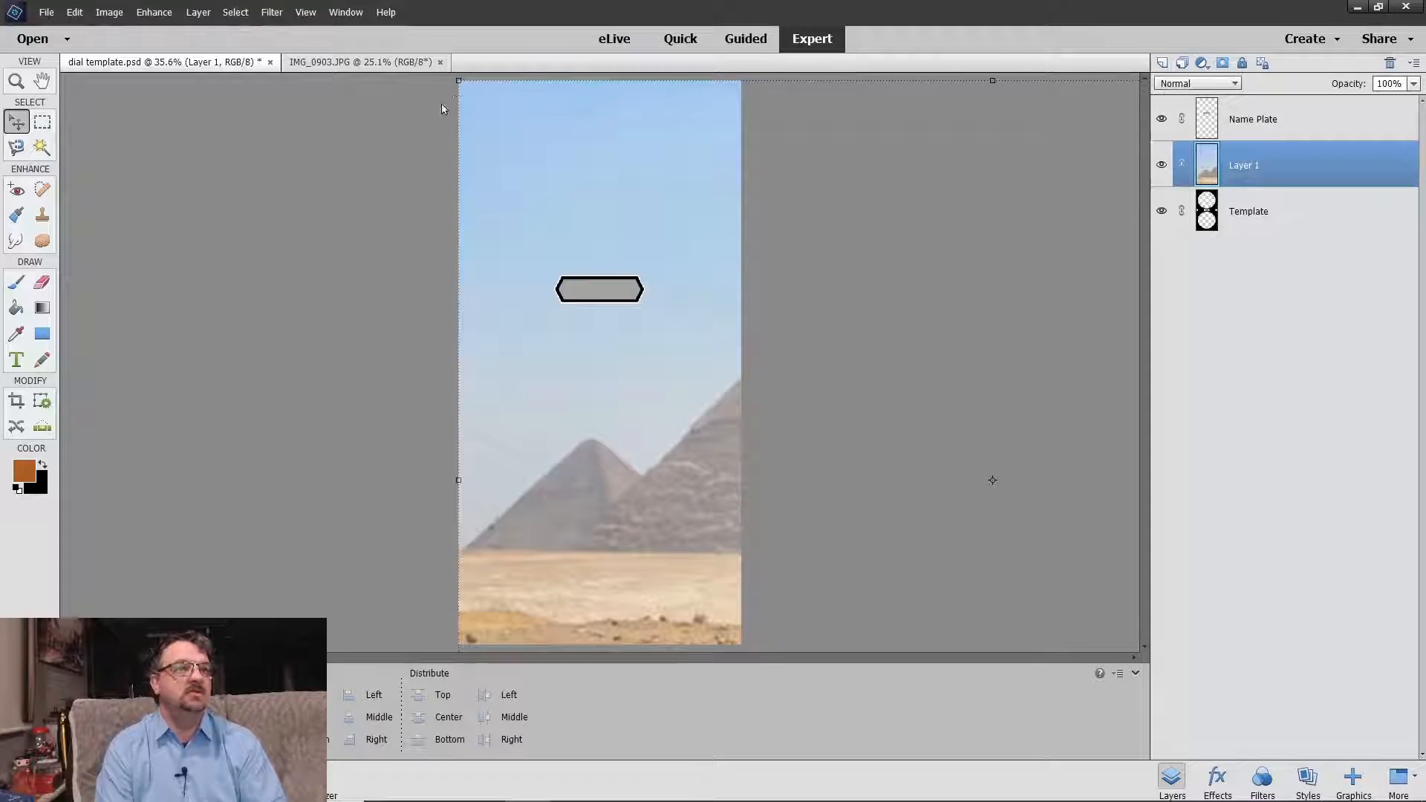
Step: Scale the pasted camel photo down to about 39% of its original size
drag(459, 81, 580, 229)
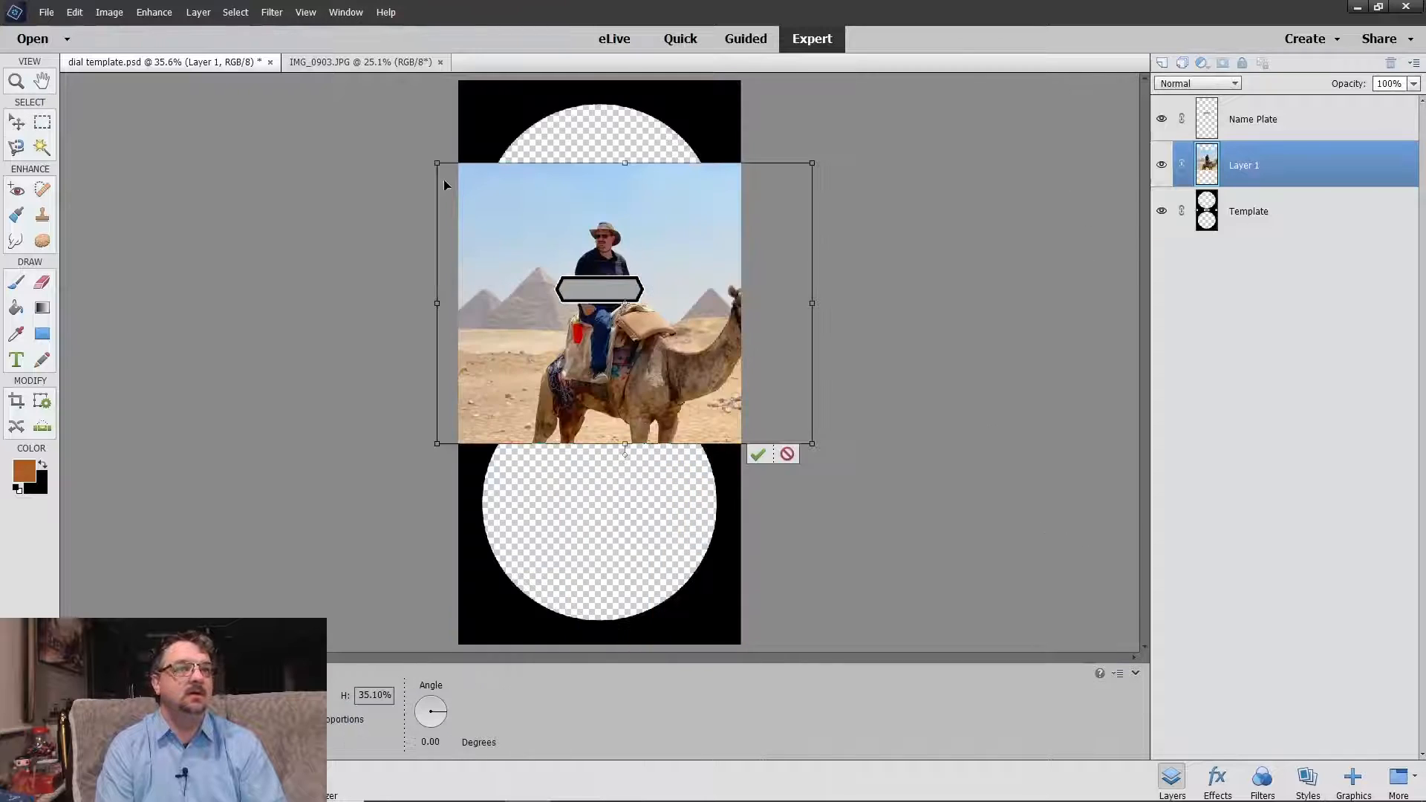
drag(436, 167, 392, 130)
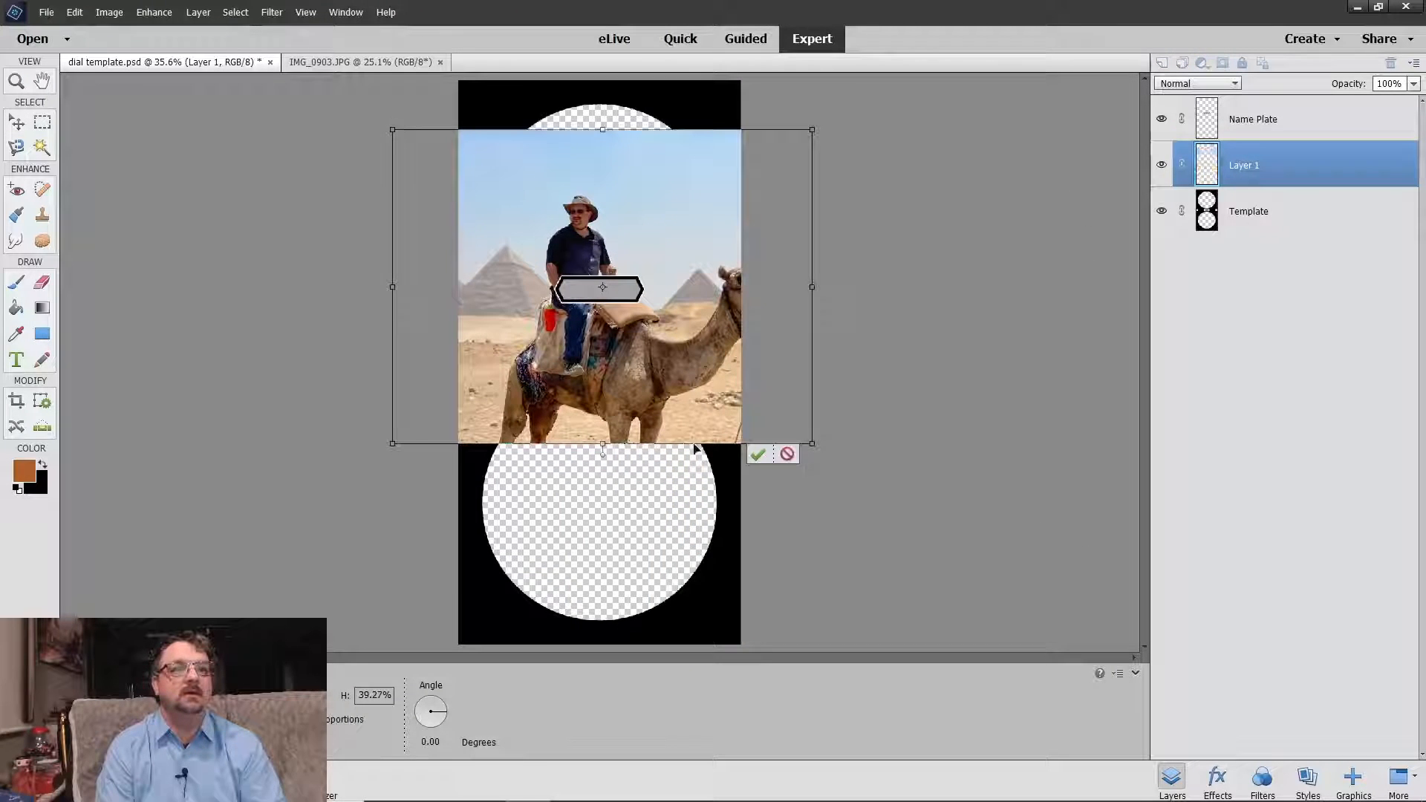
click(759, 453)
Step: Move the photo layer below the Template layer and fit the rider and camel inside the upper circle, scaling the layer to about 77%
drag(1249, 178, 1265, 237)
drag(611, 231, 605, 147)
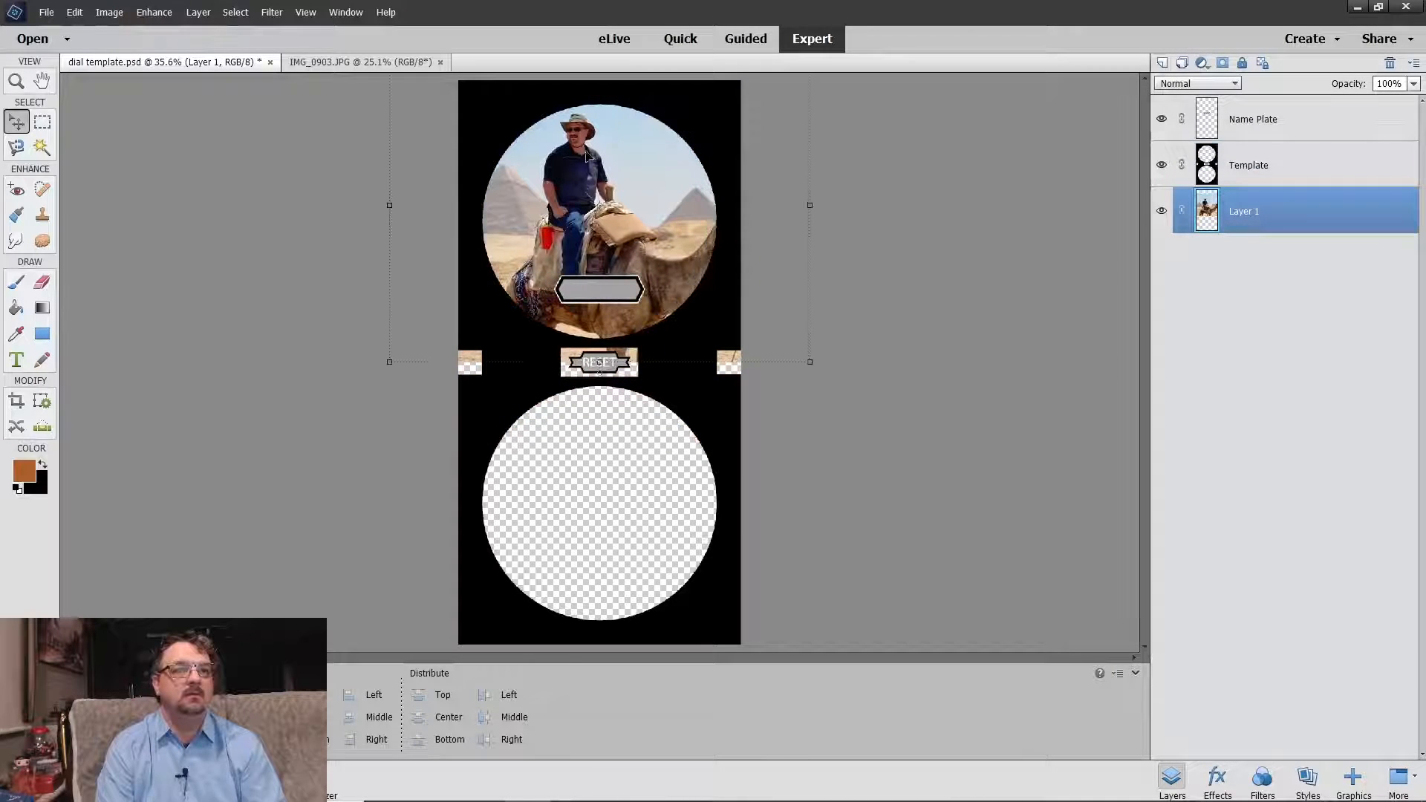
drag(391, 365, 472, 301)
drag(548, 214, 506, 246)
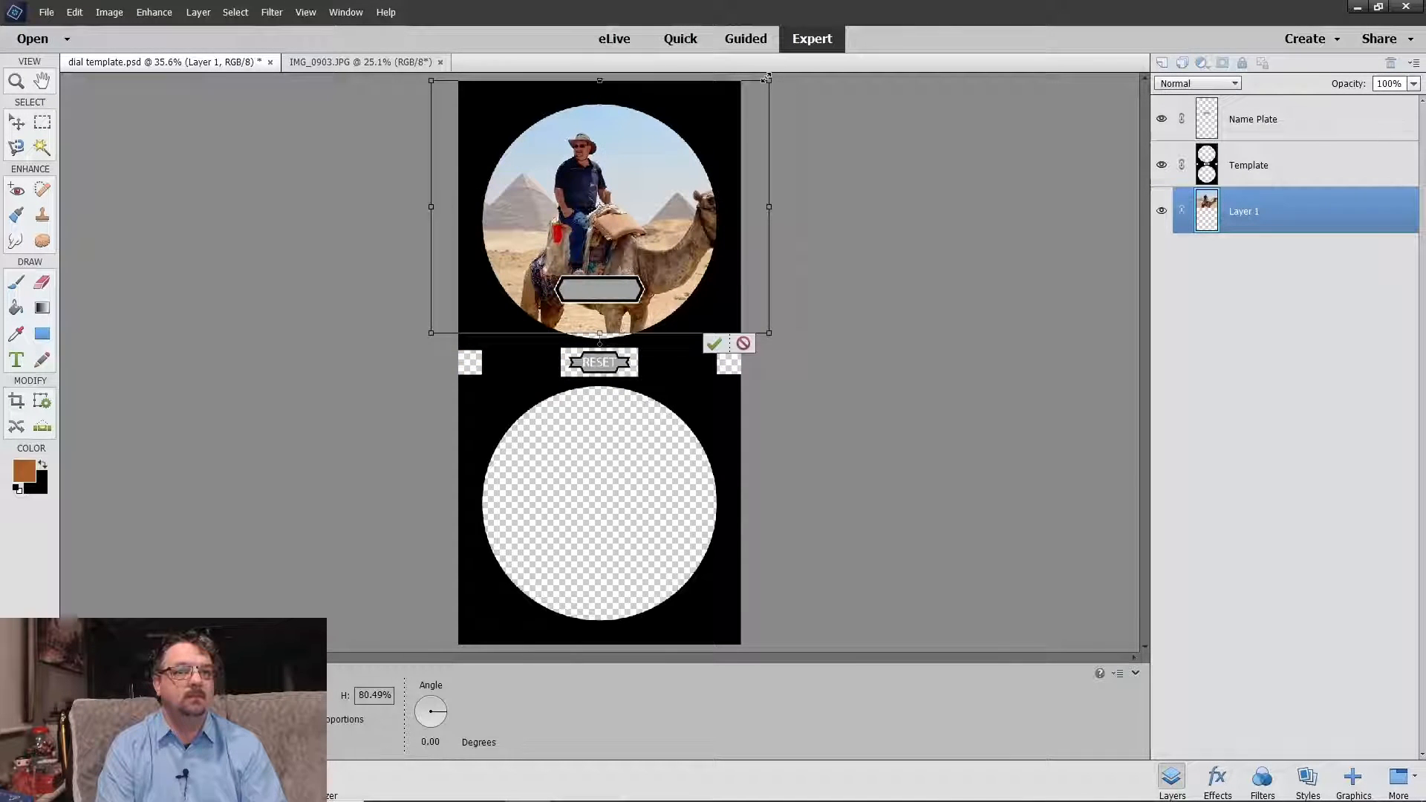
drag(769, 83, 750, 96)
drag(613, 205, 610, 214)
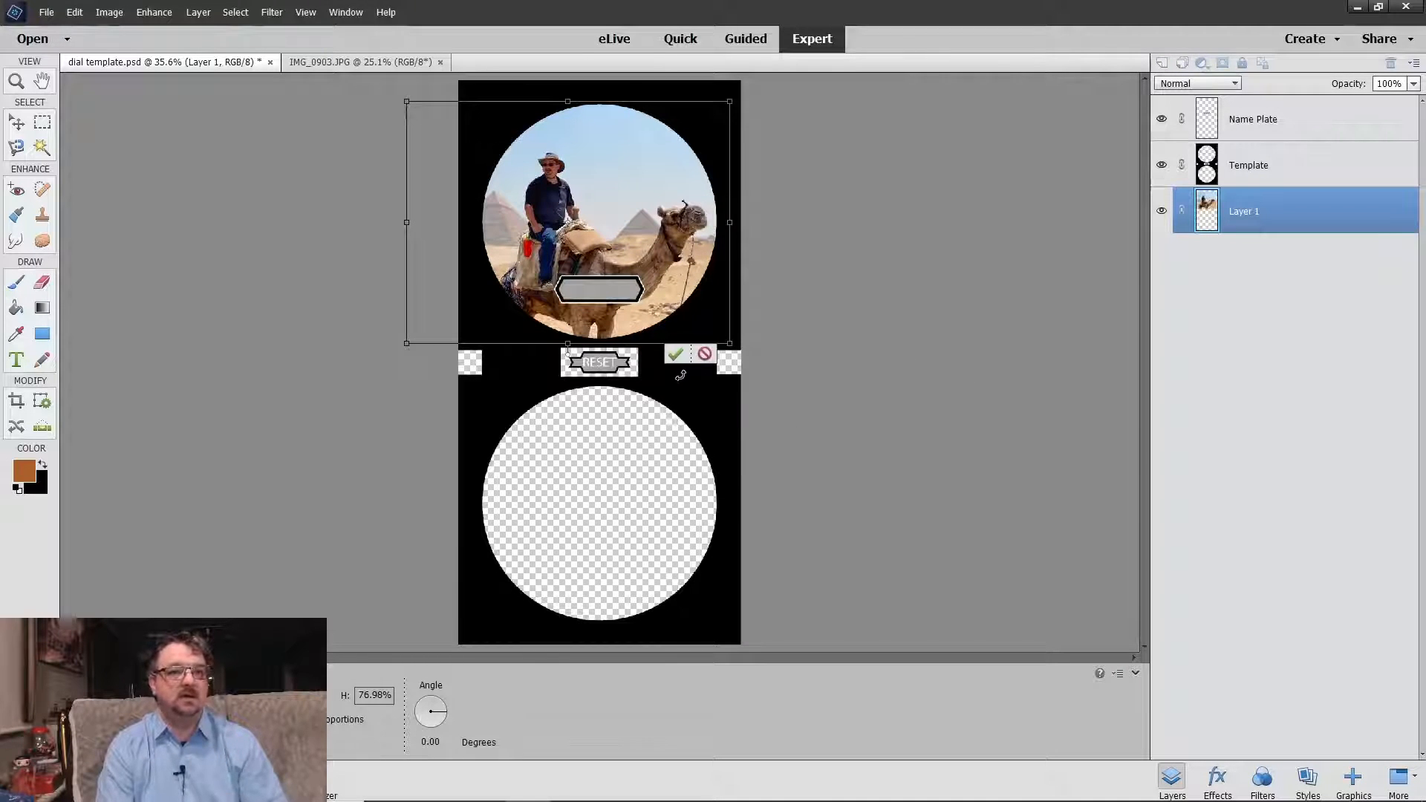
click(678, 354)
click(929, 379)
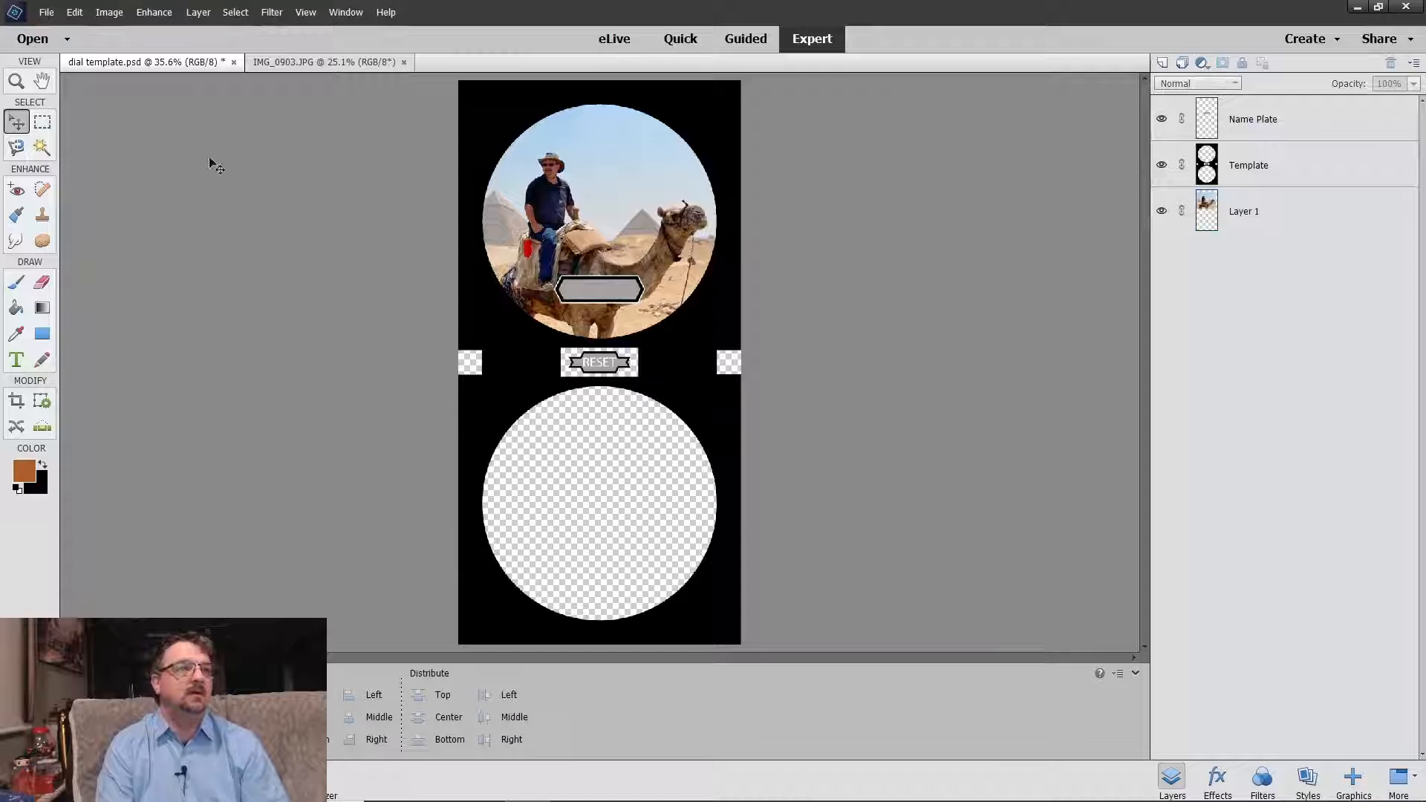
Step: Move the name plate from the bottom of the upper circle into the open sky beside the rider's head
click(15, 82)
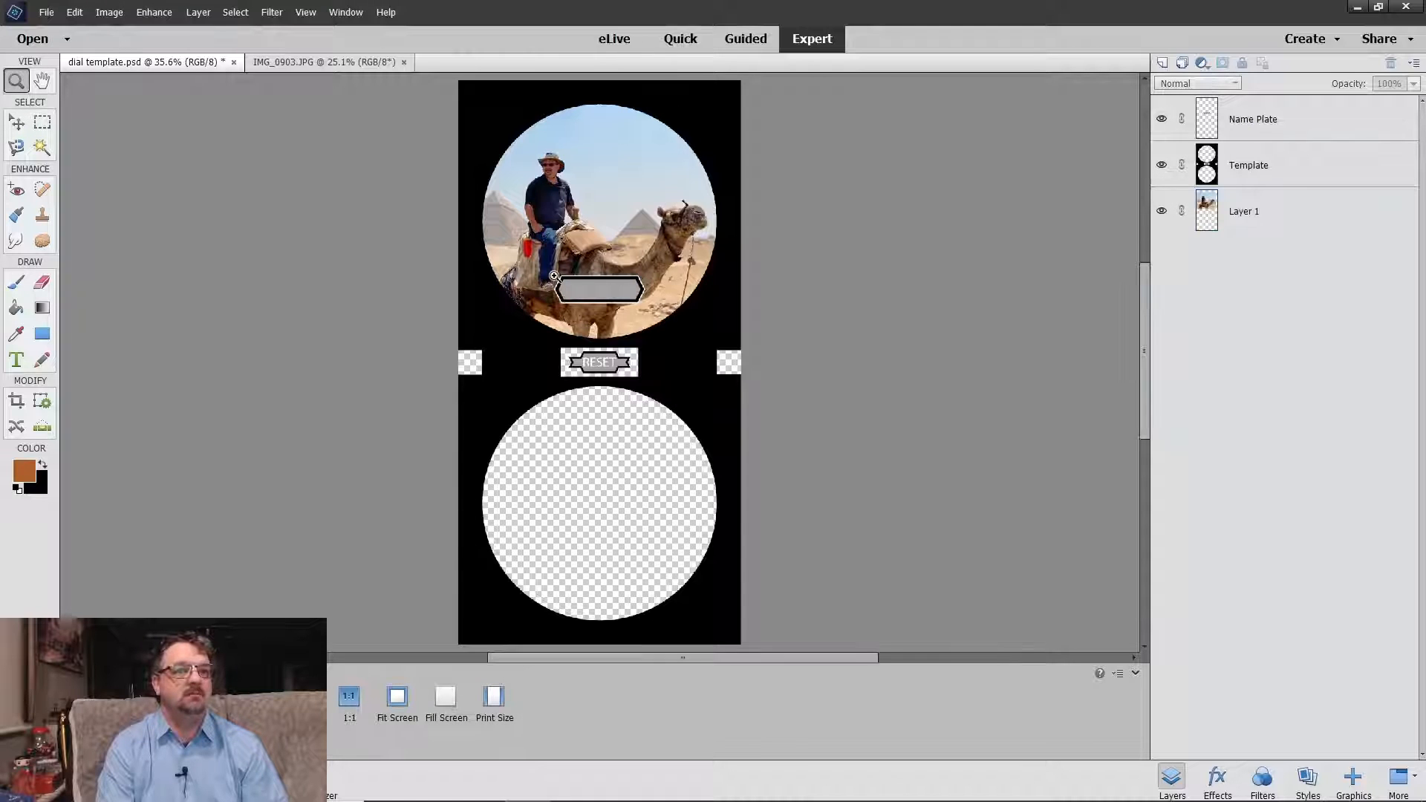
click(553, 276)
click(553, 275)
scroll(756, 495, up, 1)
scroll(756, 496, up, 2)
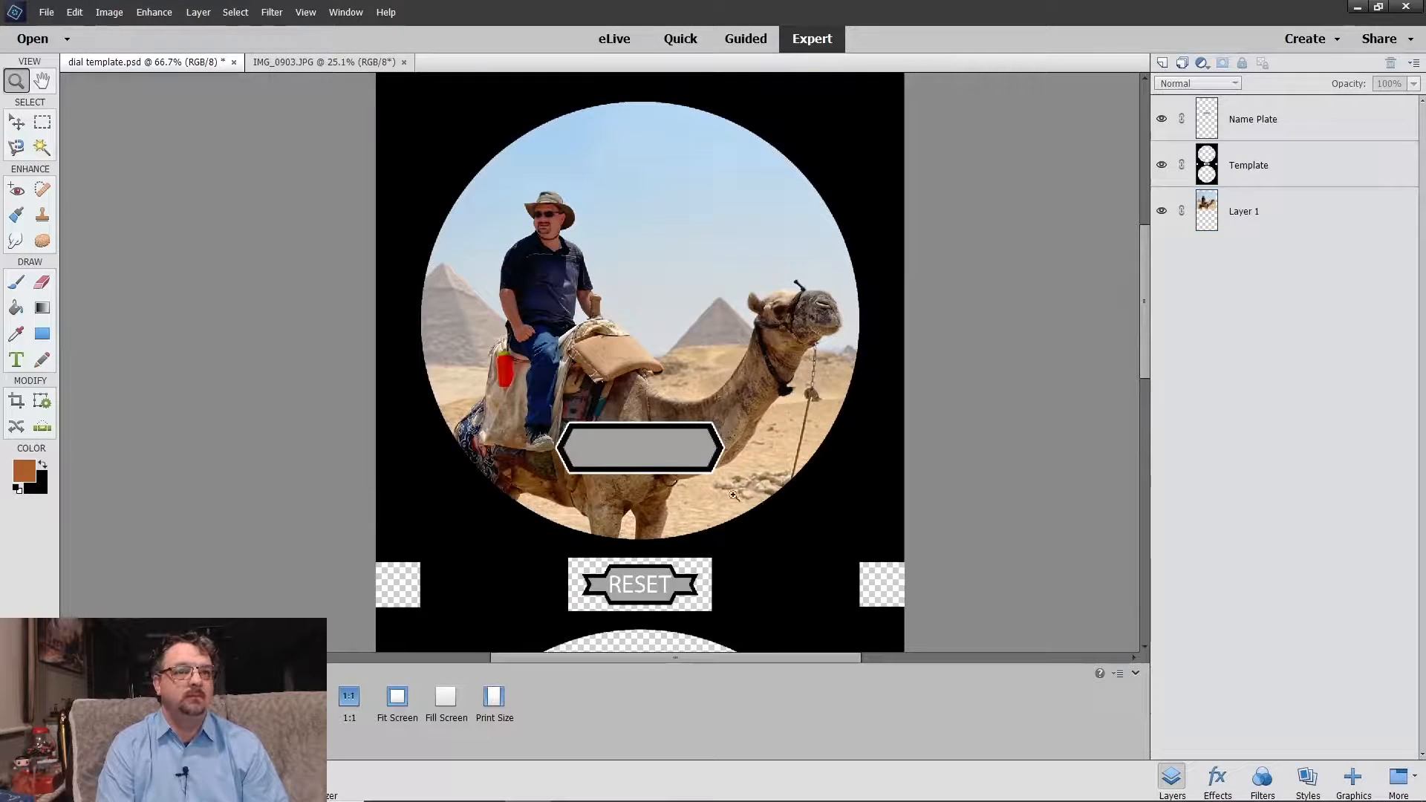
click(16, 124)
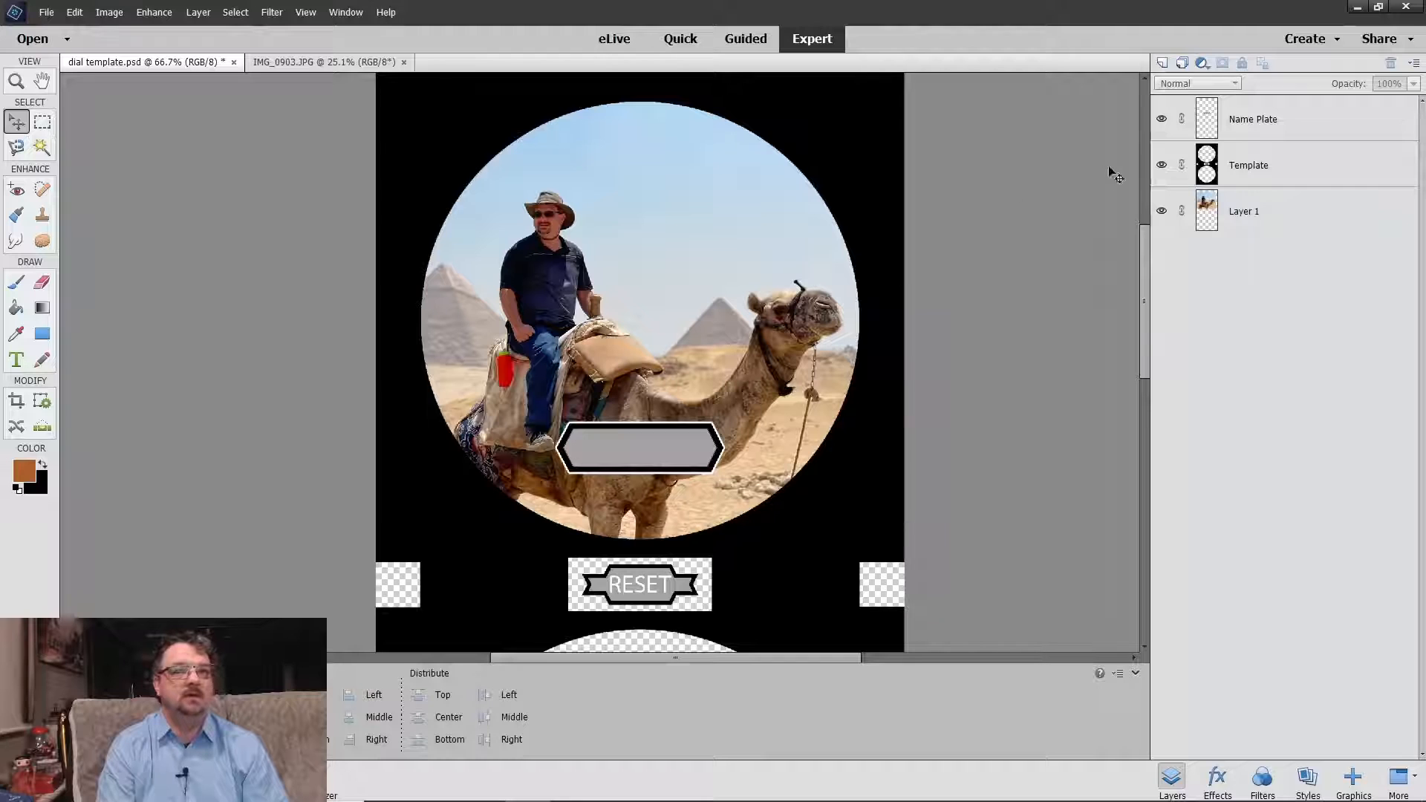
click(1289, 130)
drag(635, 464, 683, 220)
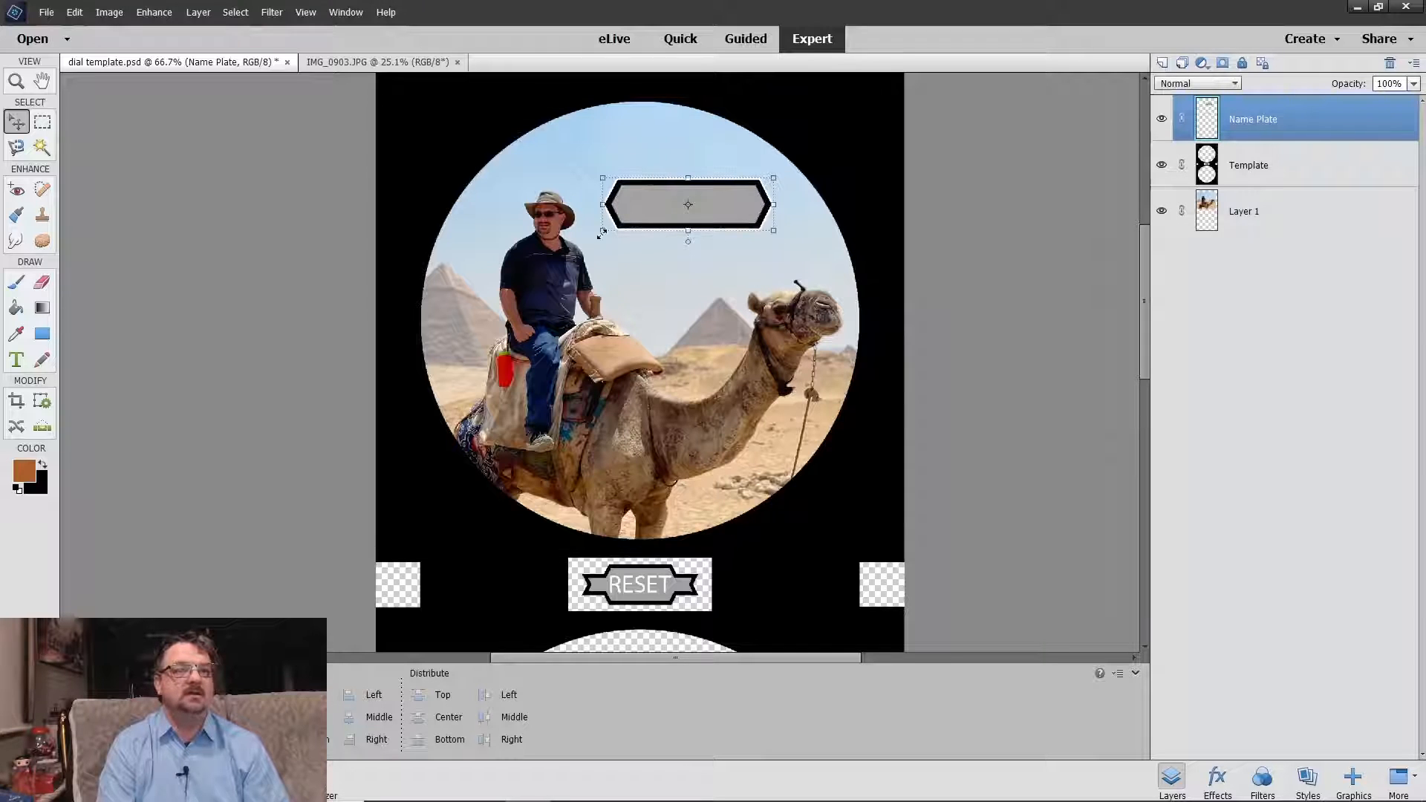
click(190, 336)
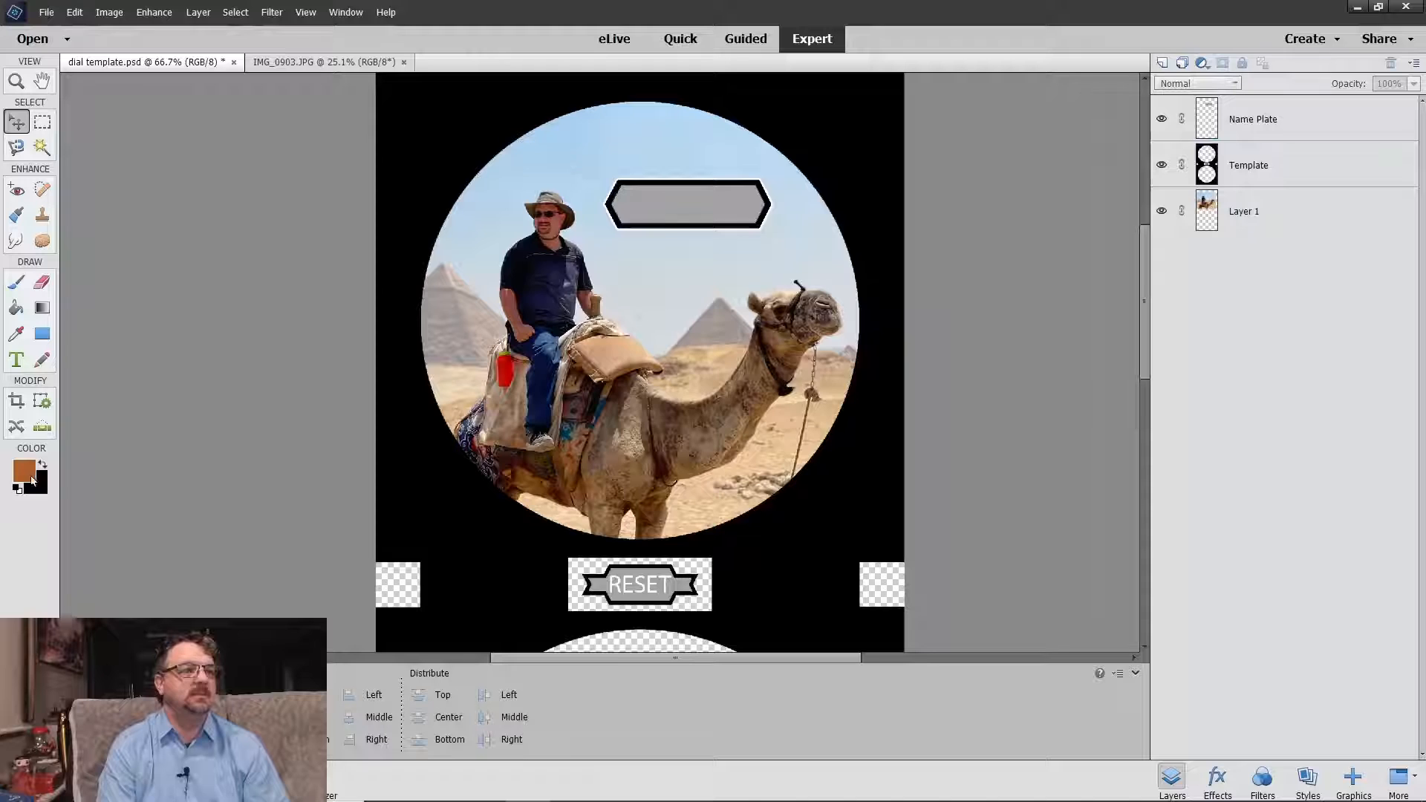
Step: Set the foreground color to white (ffffff)
click(32, 481)
click(481, 482)
click(524, 203)
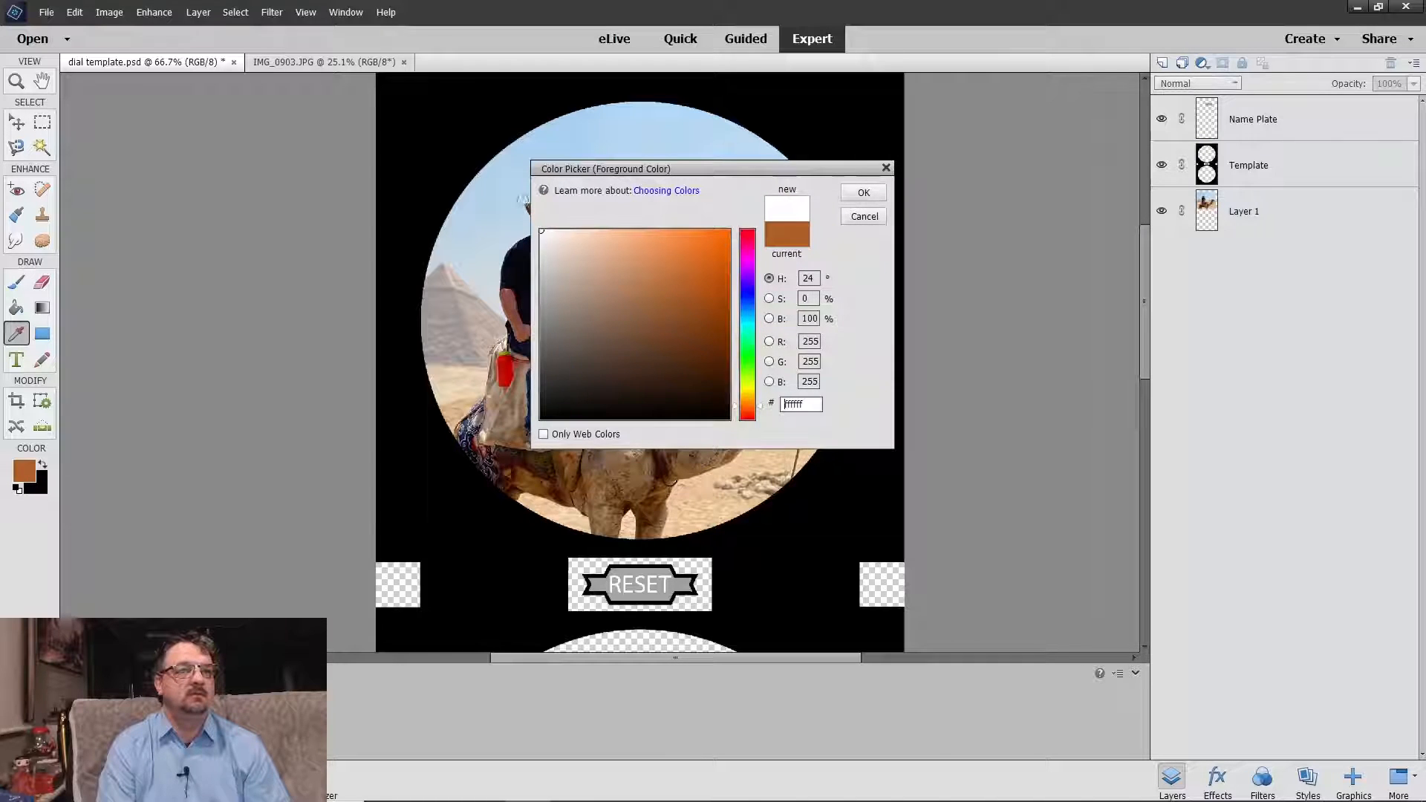
click(860, 197)
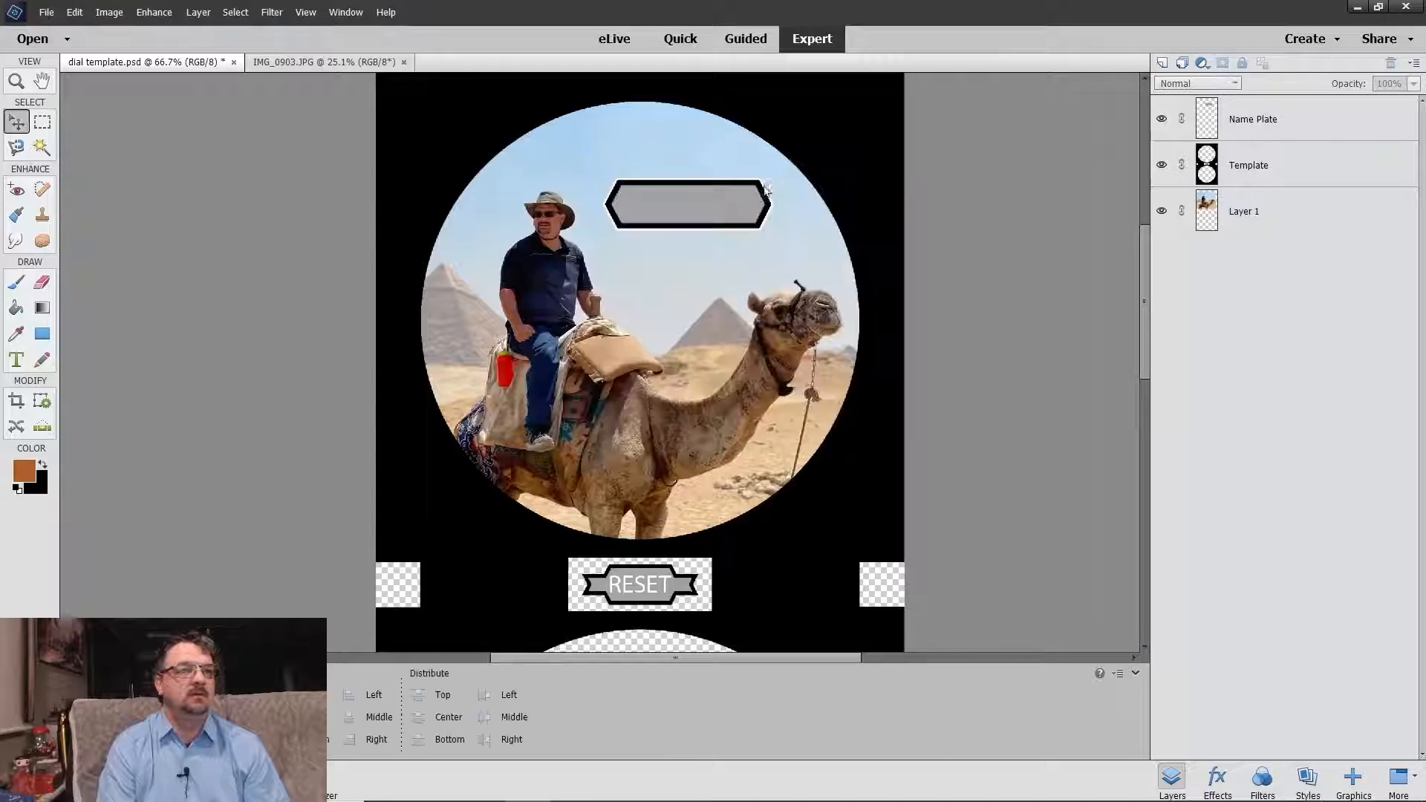
Step: Choose League Gothic Regular as the font for the Type tool
click(16, 360)
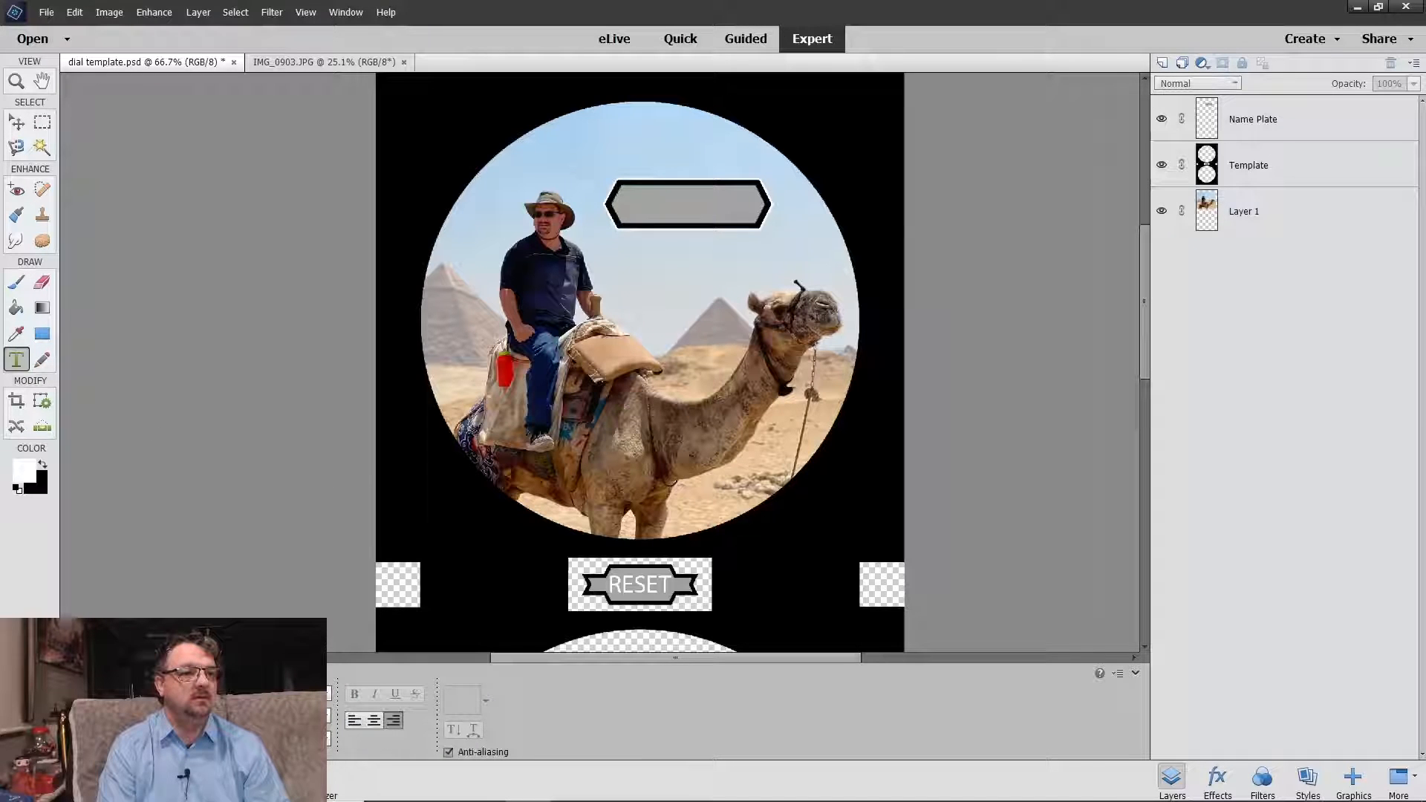
click(323, 694)
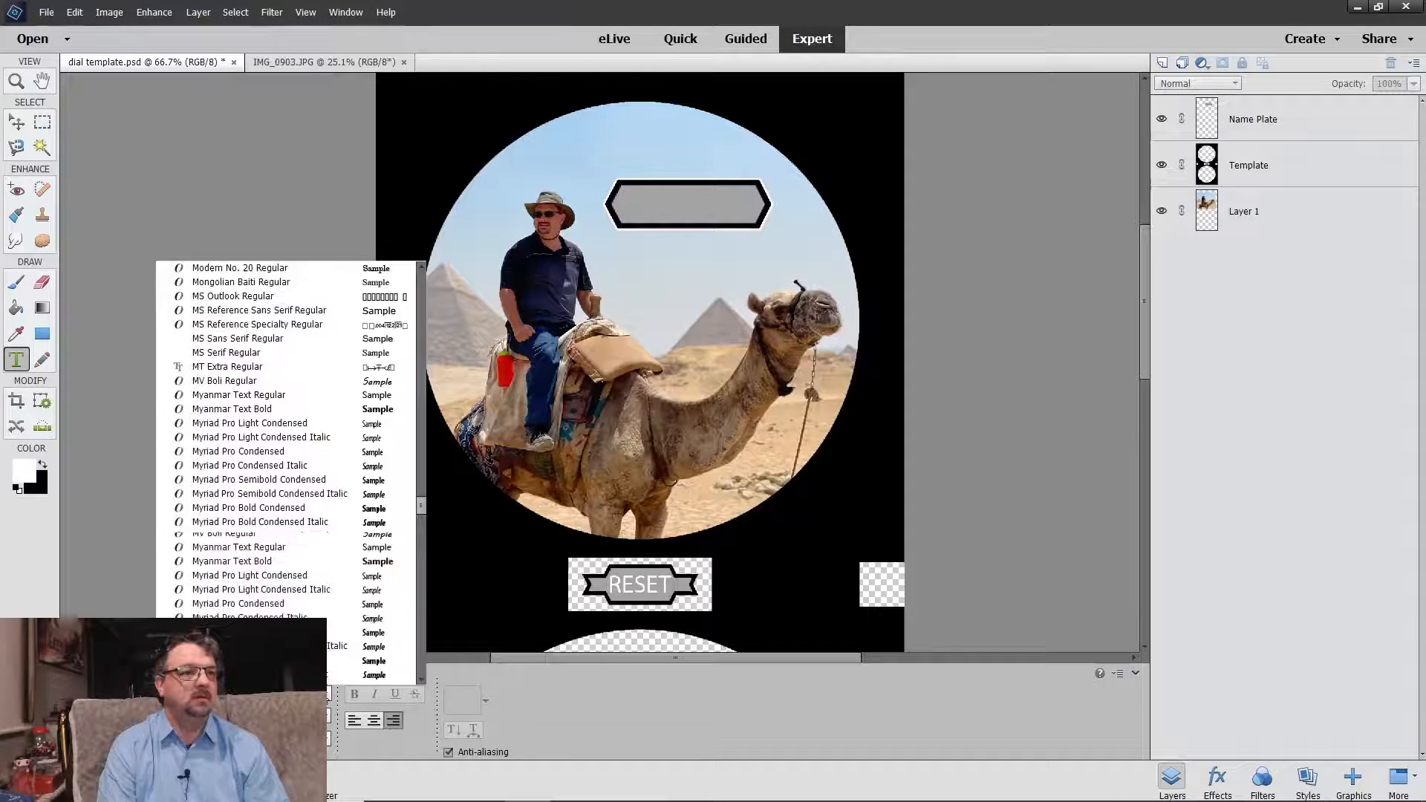
scroll(321, 577, up, 4)
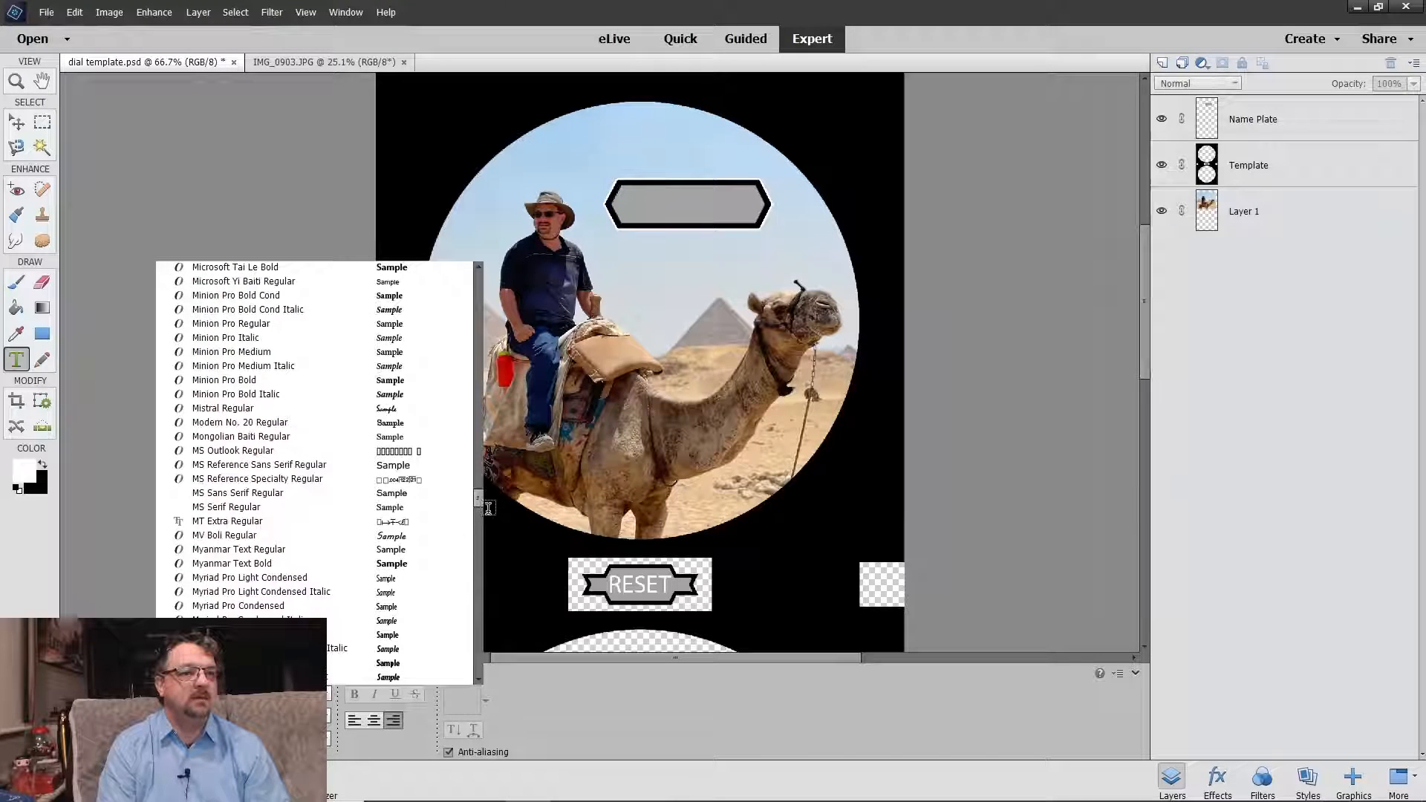
drag(480, 501, 476, 234)
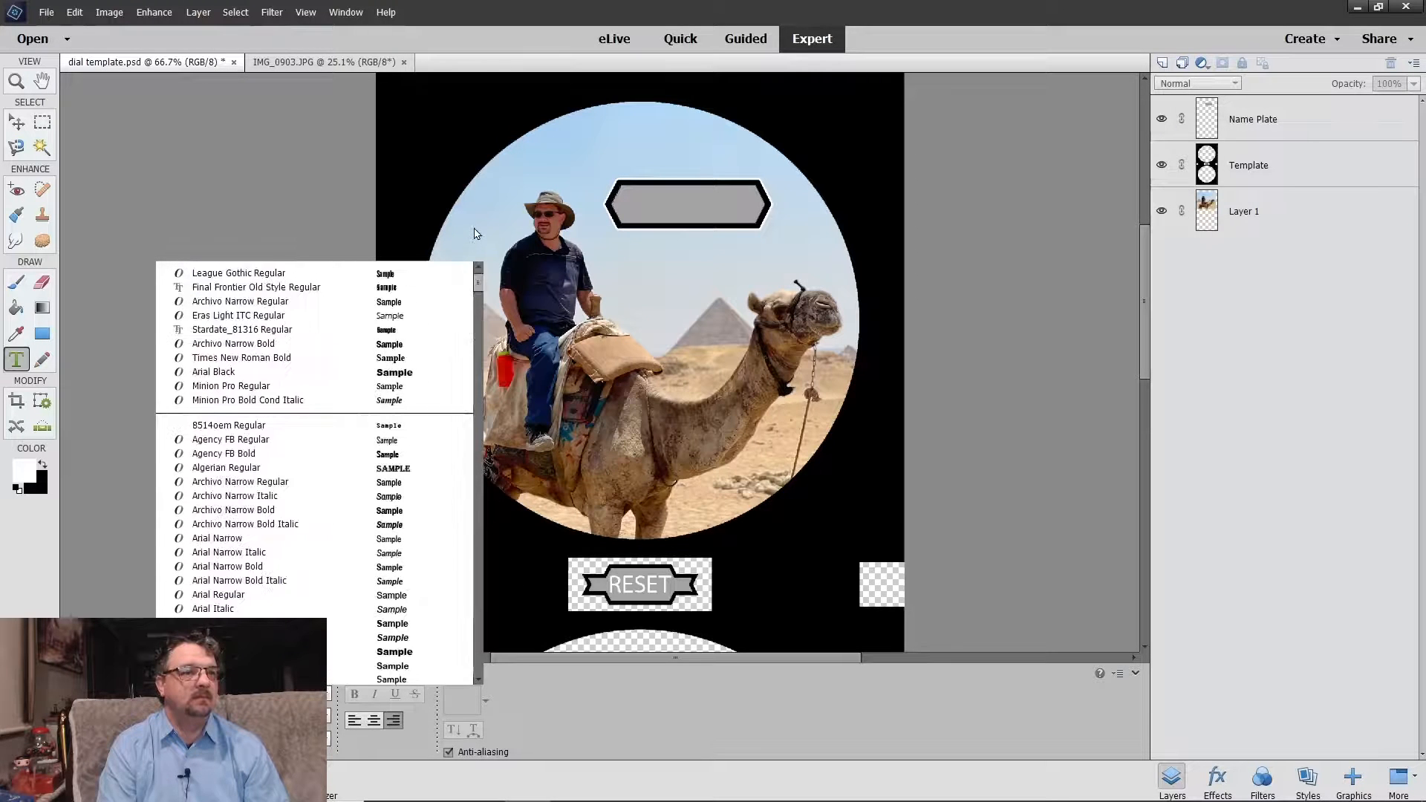
click(233, 273)
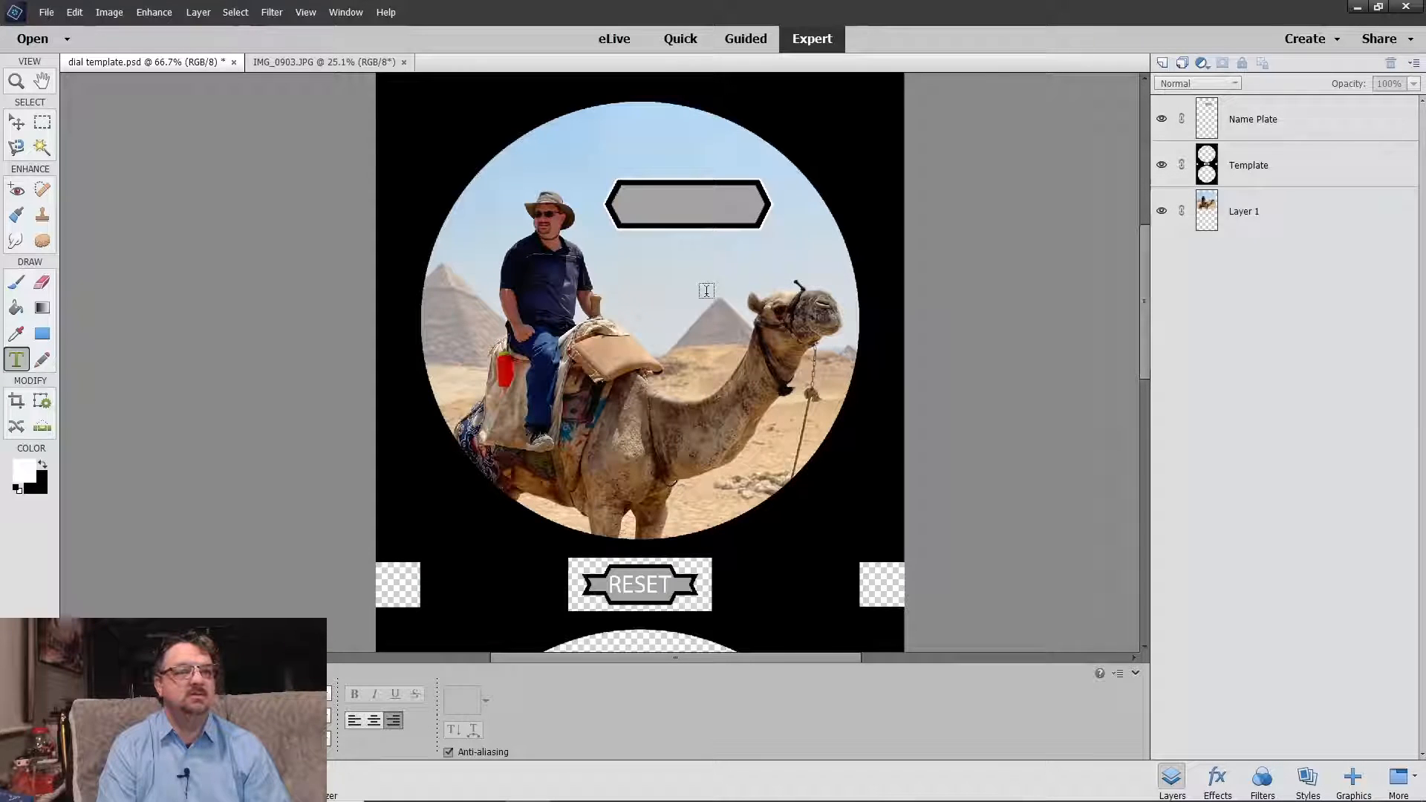
Step: Add a white 18 pt text layer reading POINDEXTERG and center it on the name plate in the upper circle
click(638, 272)
text(mENTURER)
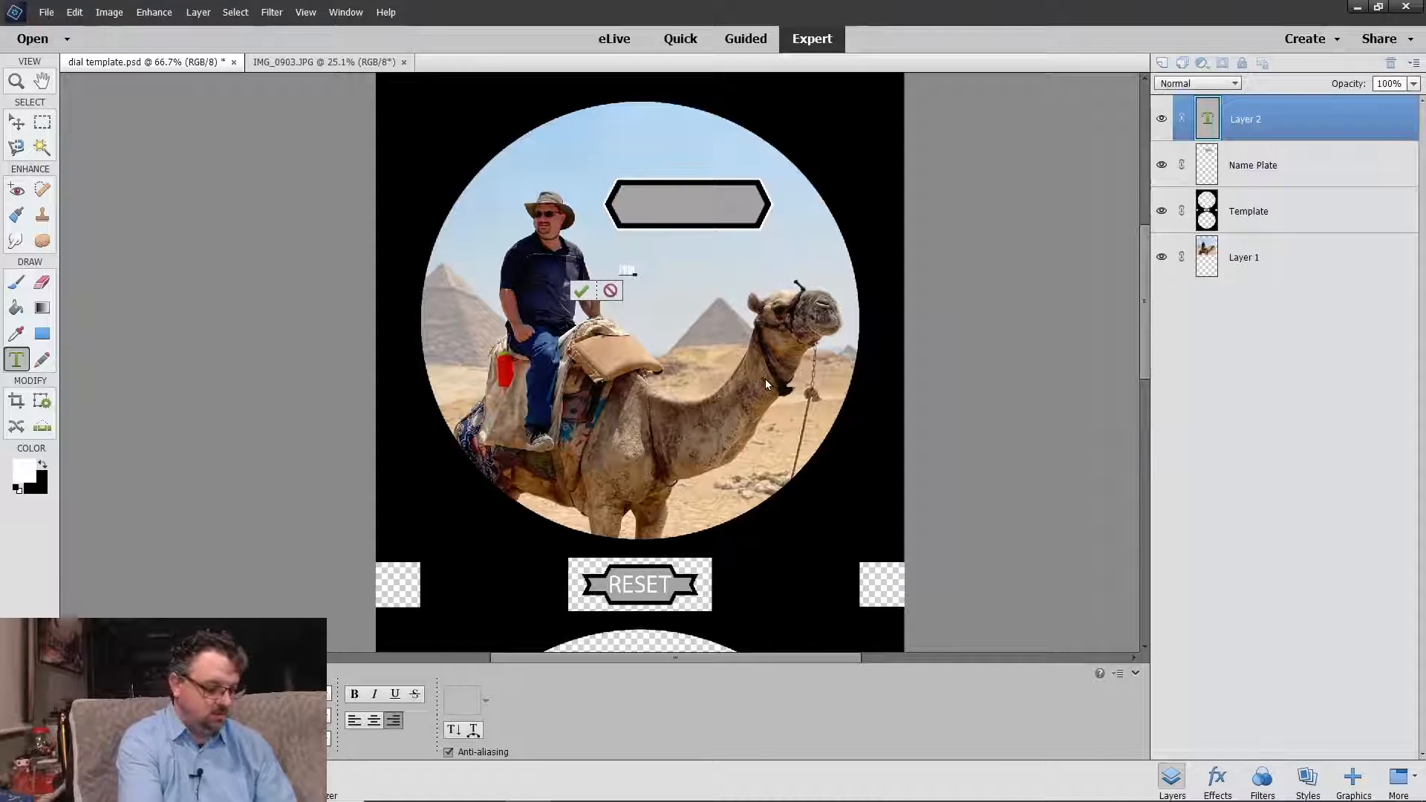
text(R)
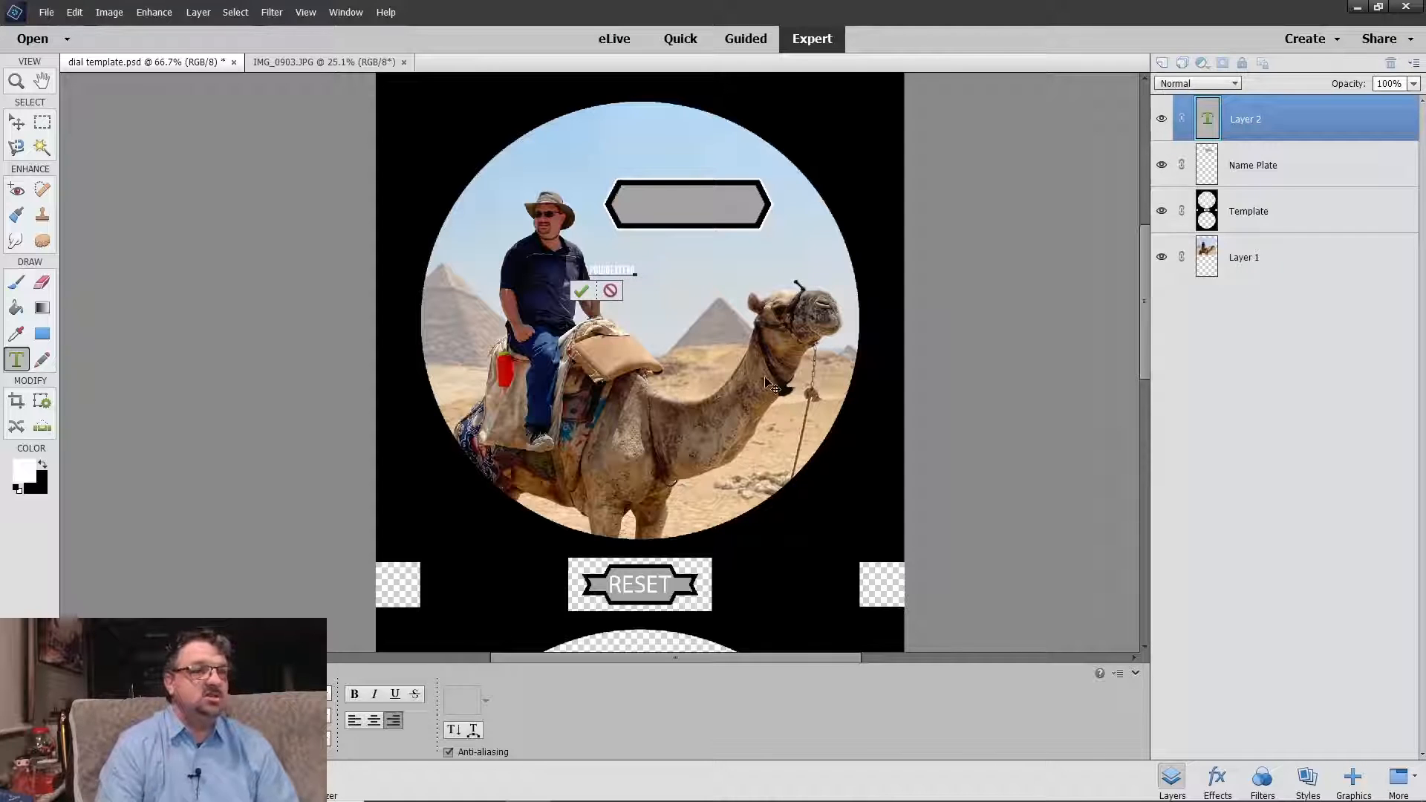
double_click(610, 267)
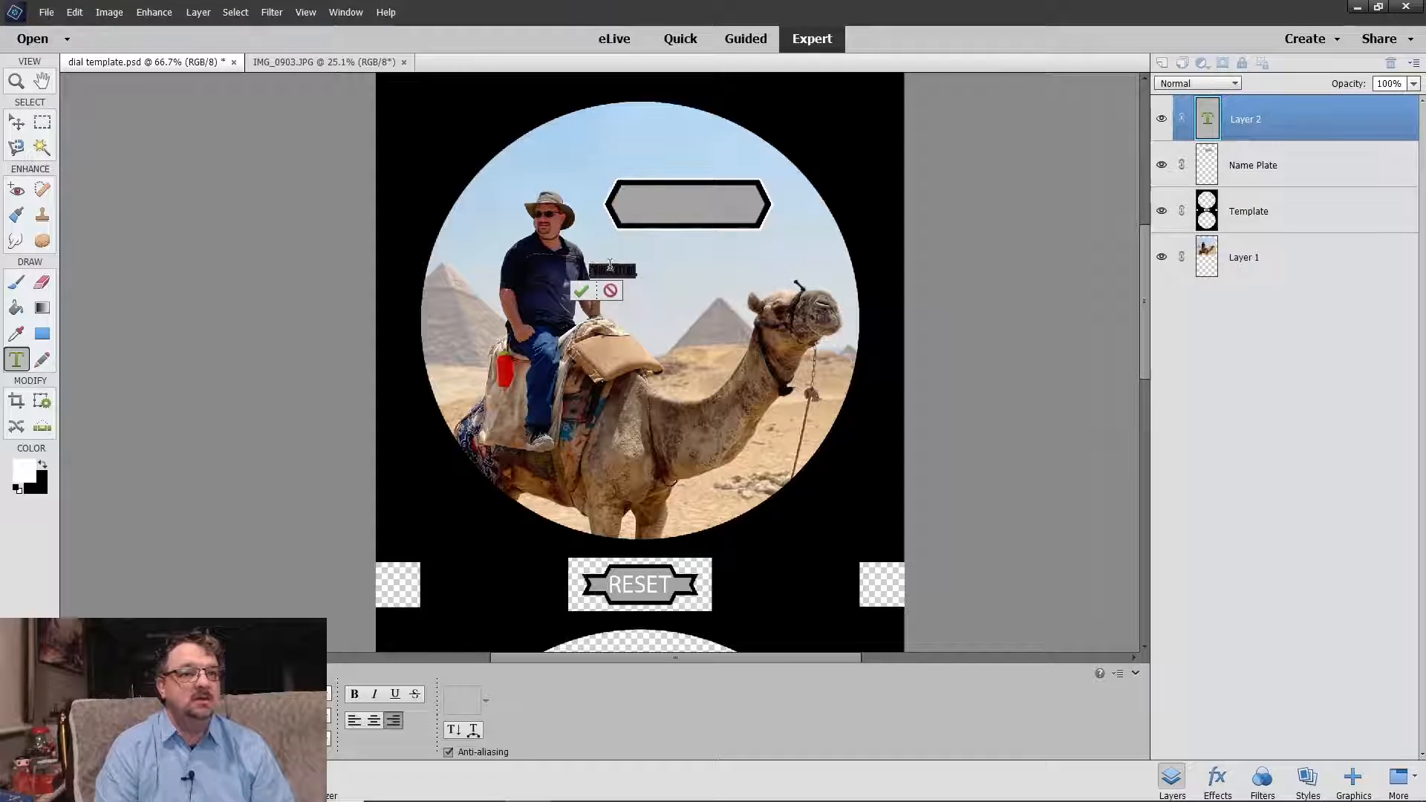
click(329, 718)
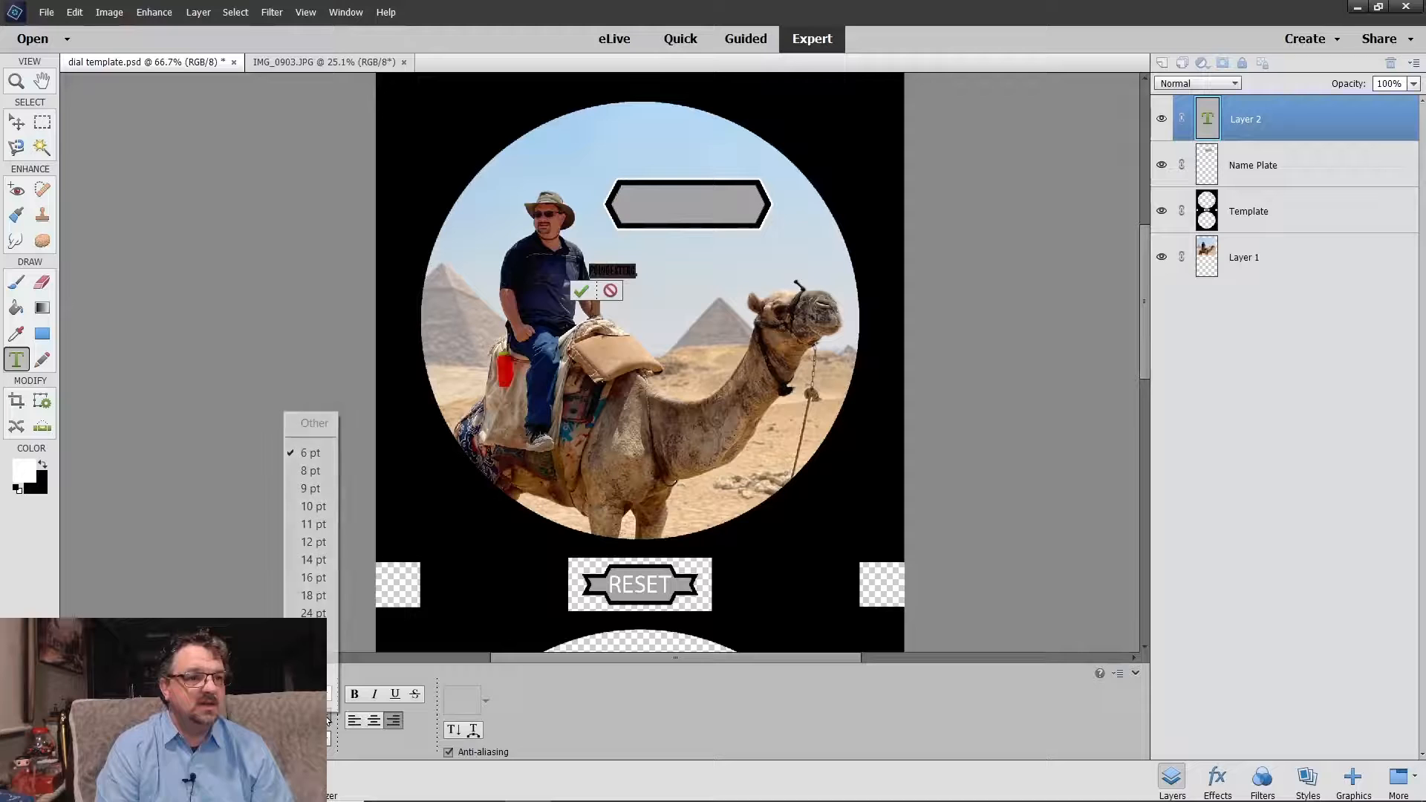
click(331, 592)
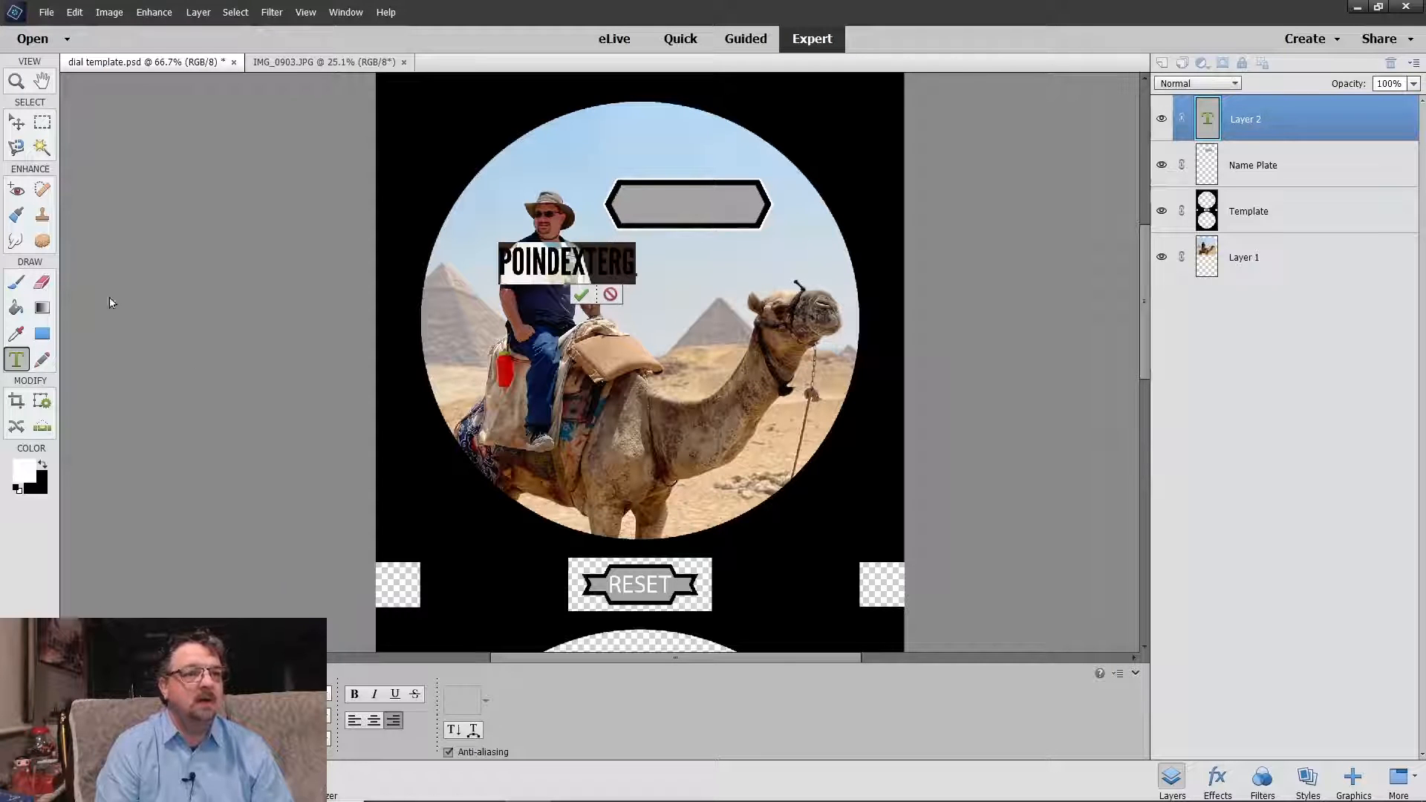
click(16, 121)
drag(580, 272, 702, 214)
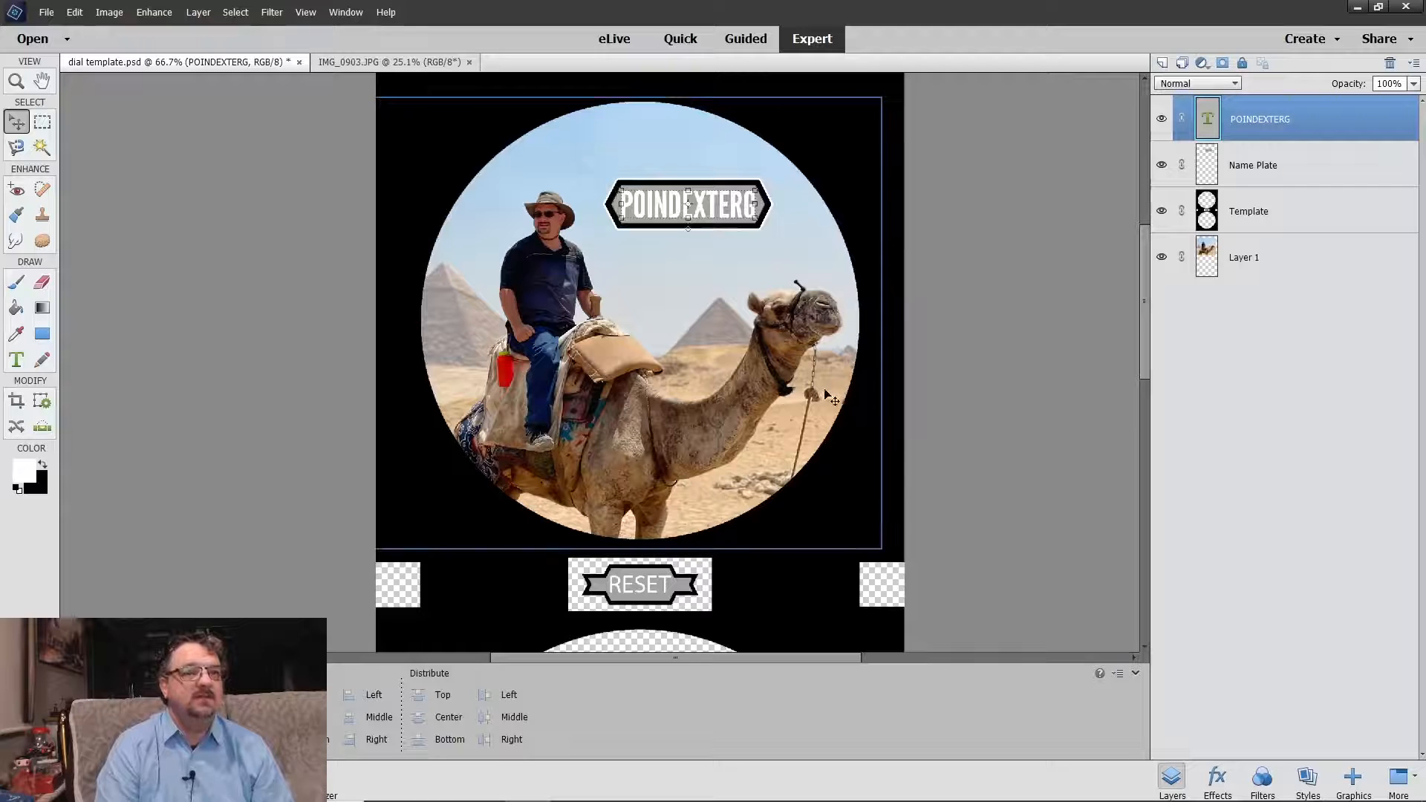
Step: Set the foreground color to bright red (ff000c)
click(15, 83)
click(626, 206)
click(694, 472)
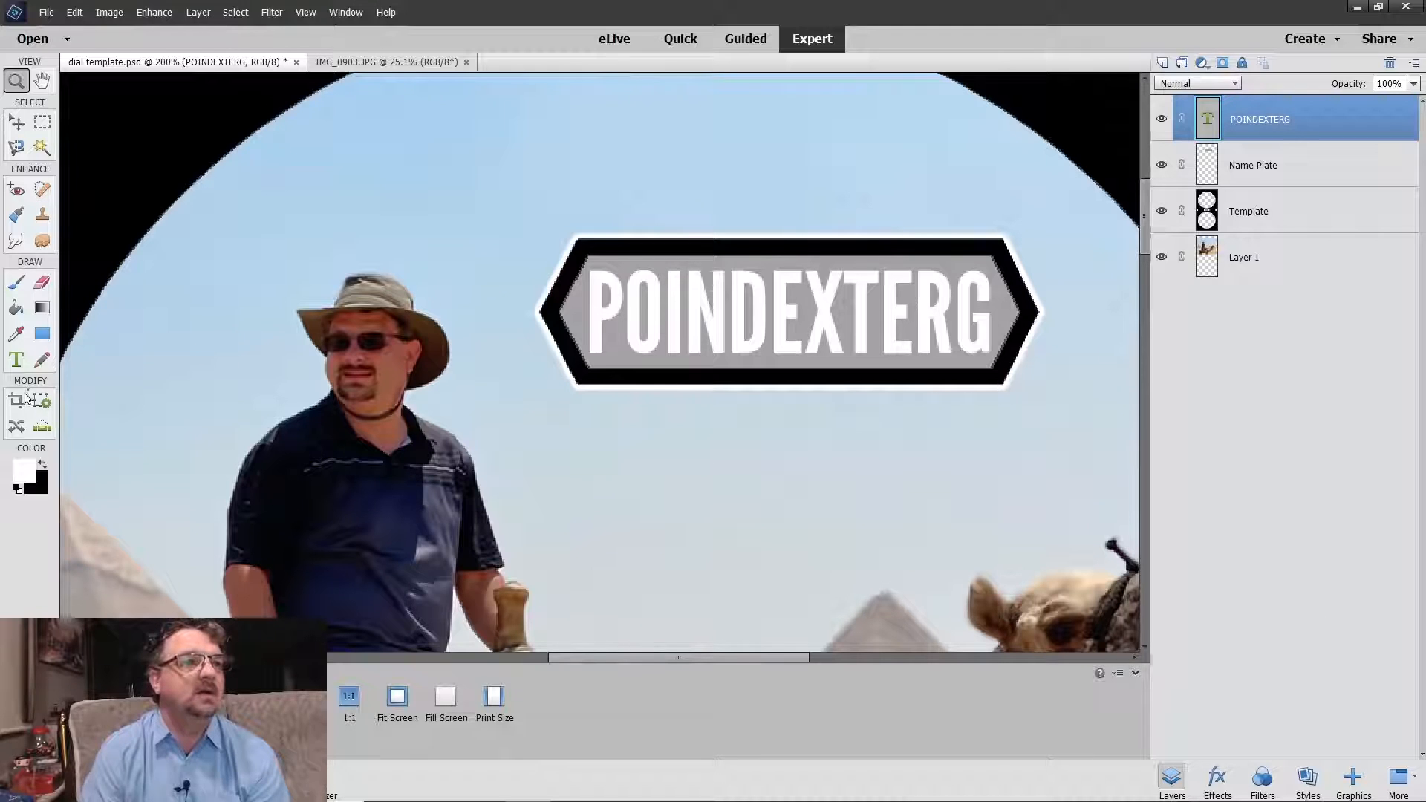
click(31, 470)
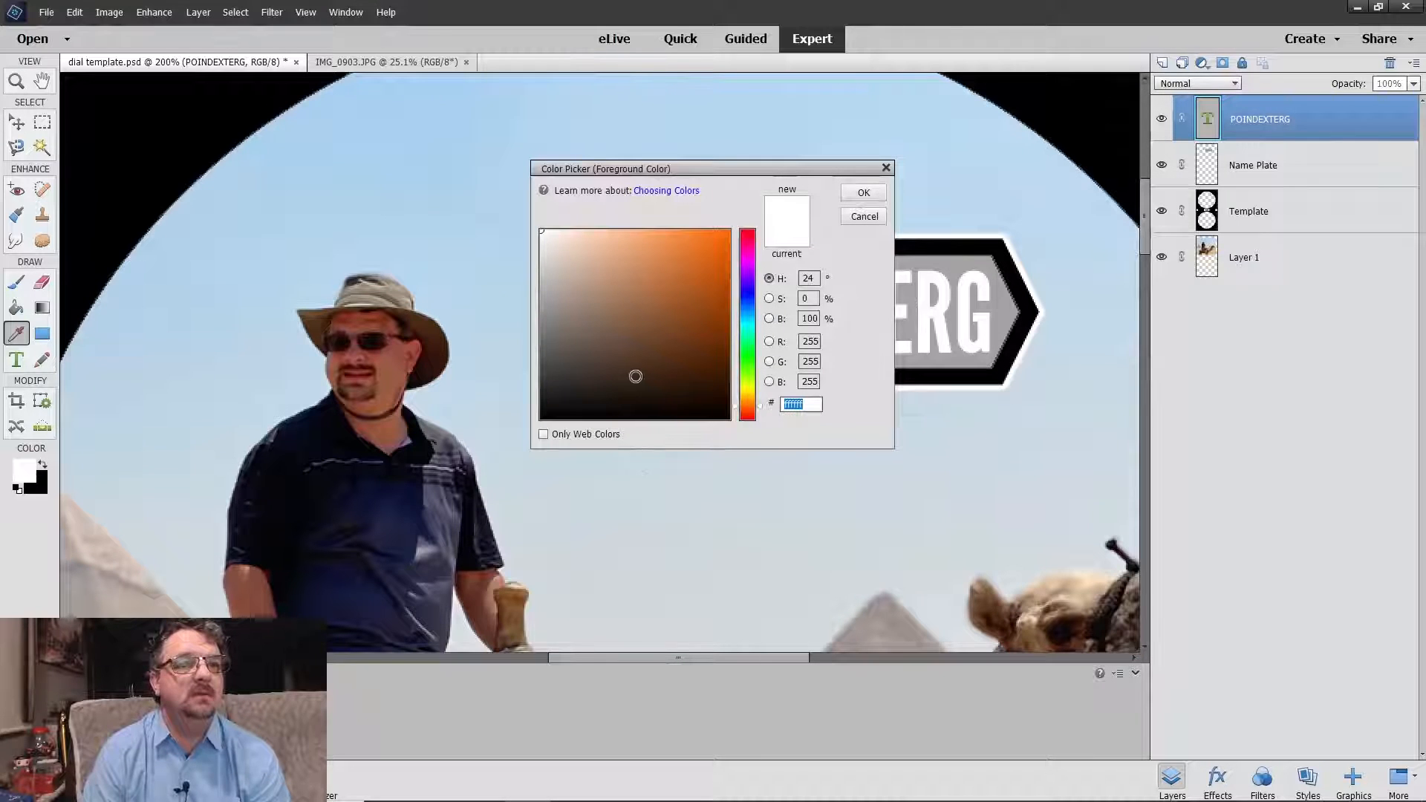
click(649, 380)
drag(649, 379, 658, 181)
drag(745, 259, 741, 189)
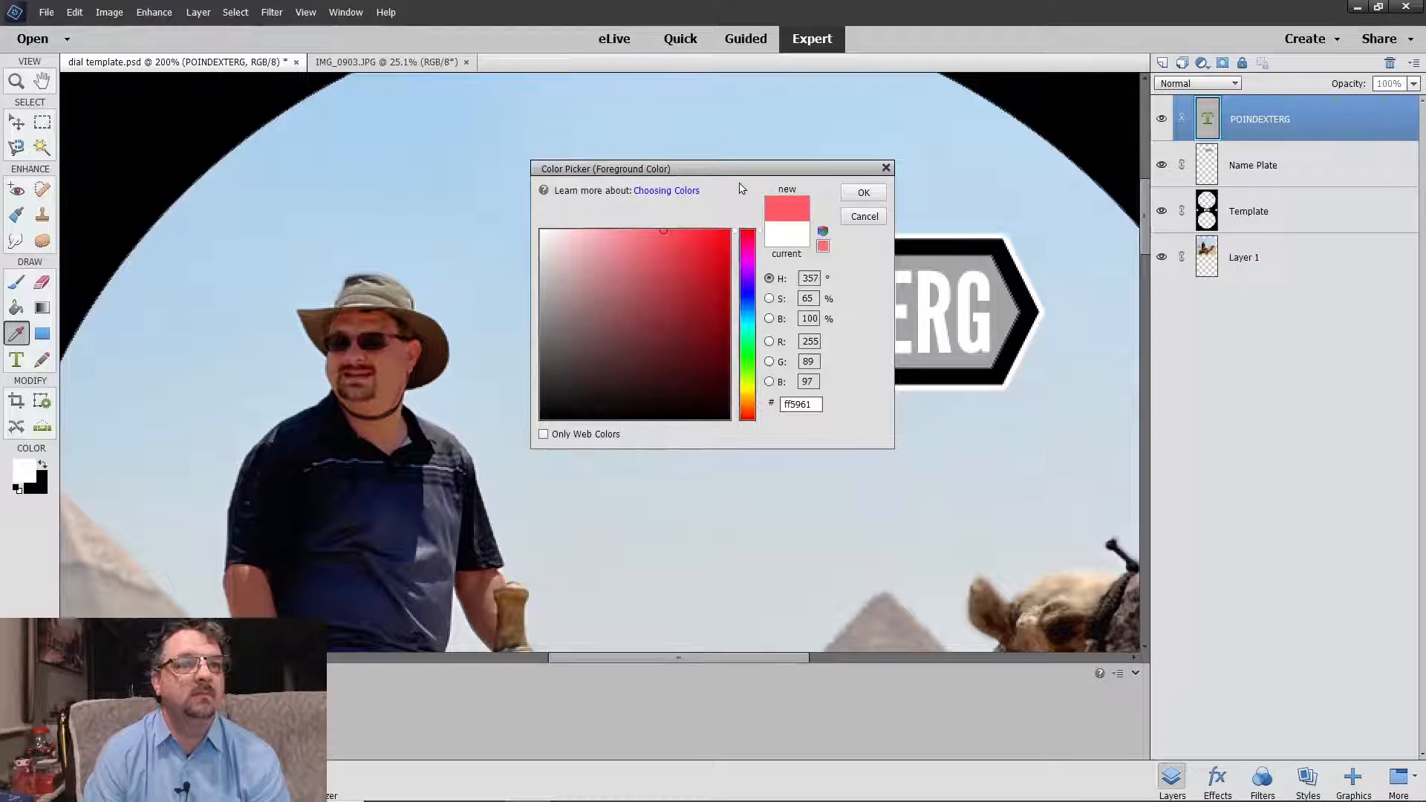
drag(707, 246, 745, 215)
click(861, 194)
key(z)
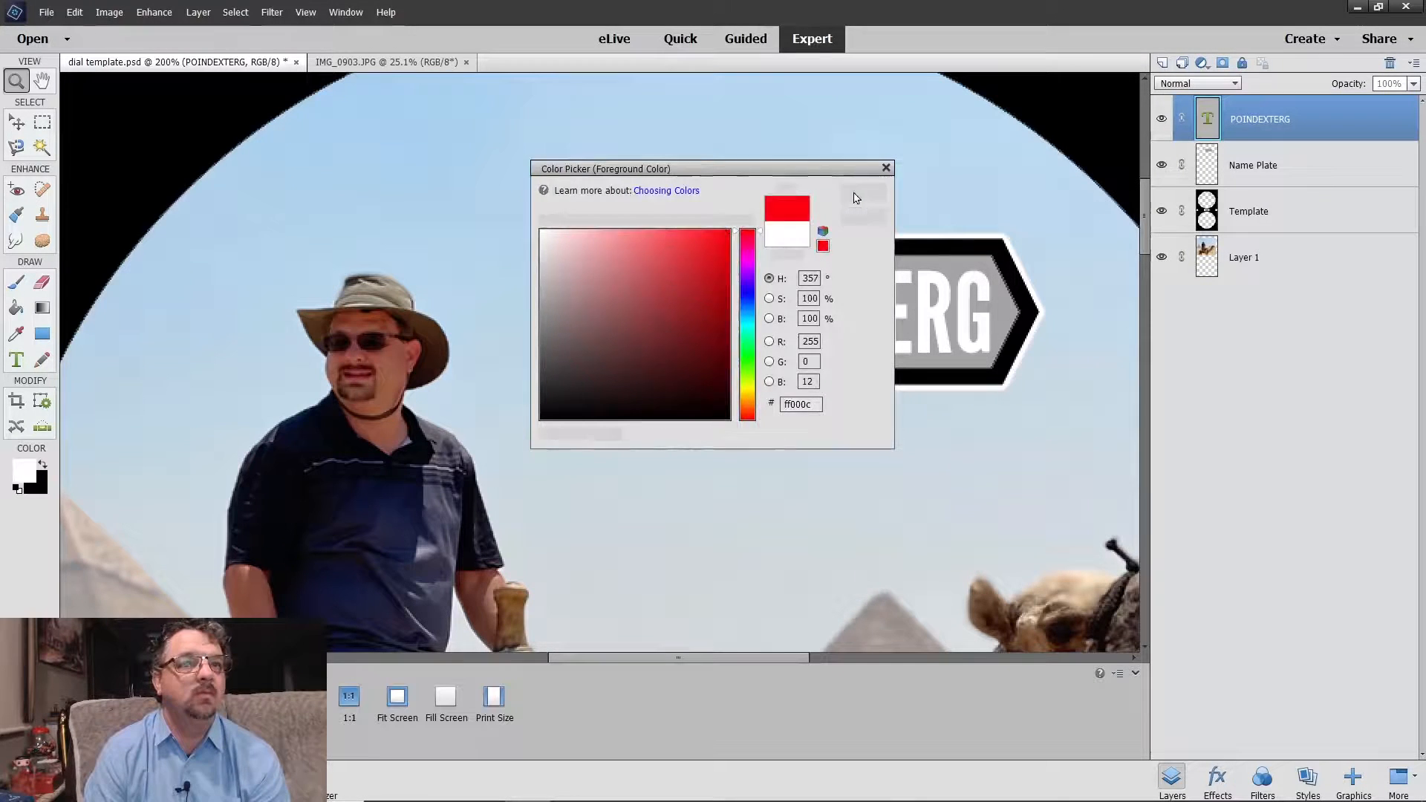
Step: Fill the gray interior of the plate on the Name Plate layer with red using the Paint Bucket
click(15, 308)
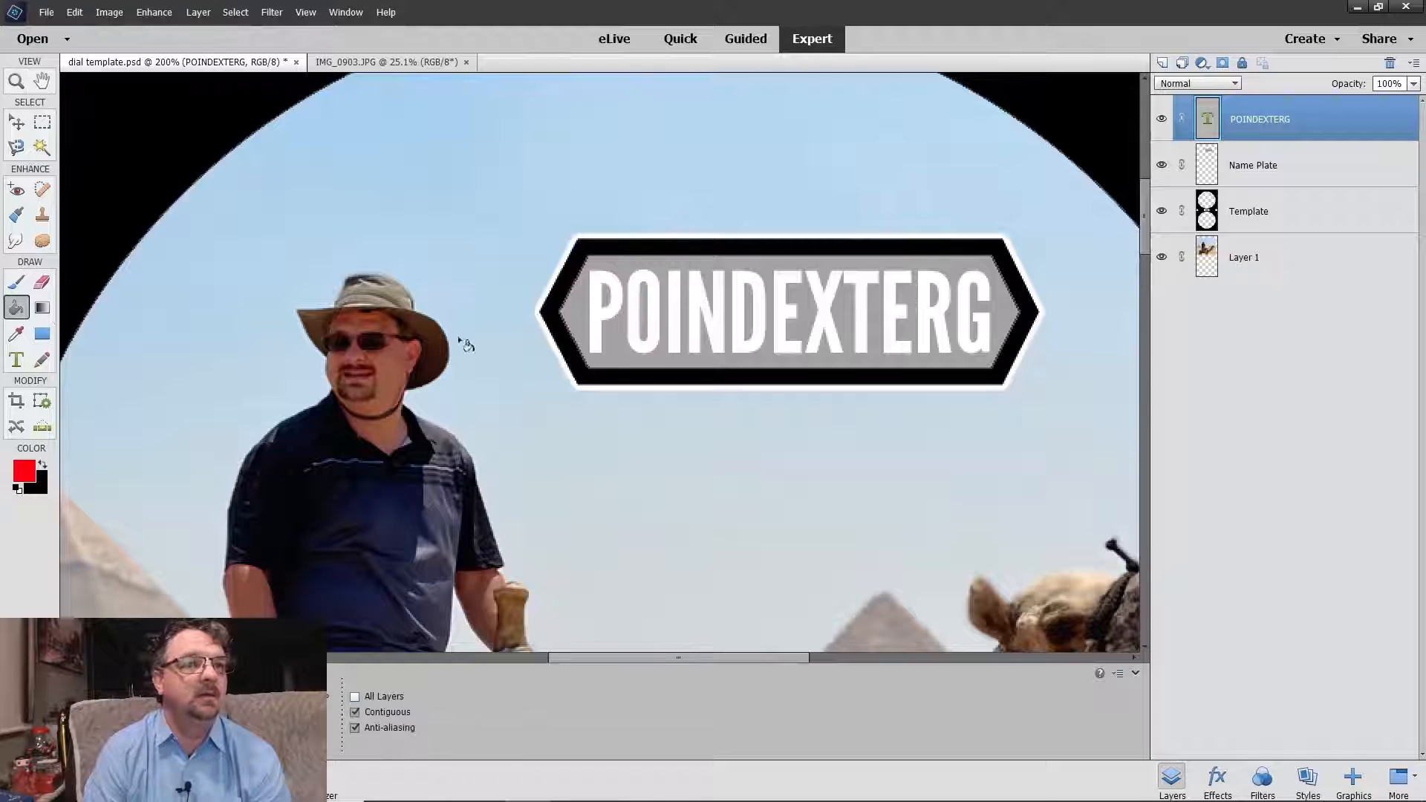
click(578, 315)
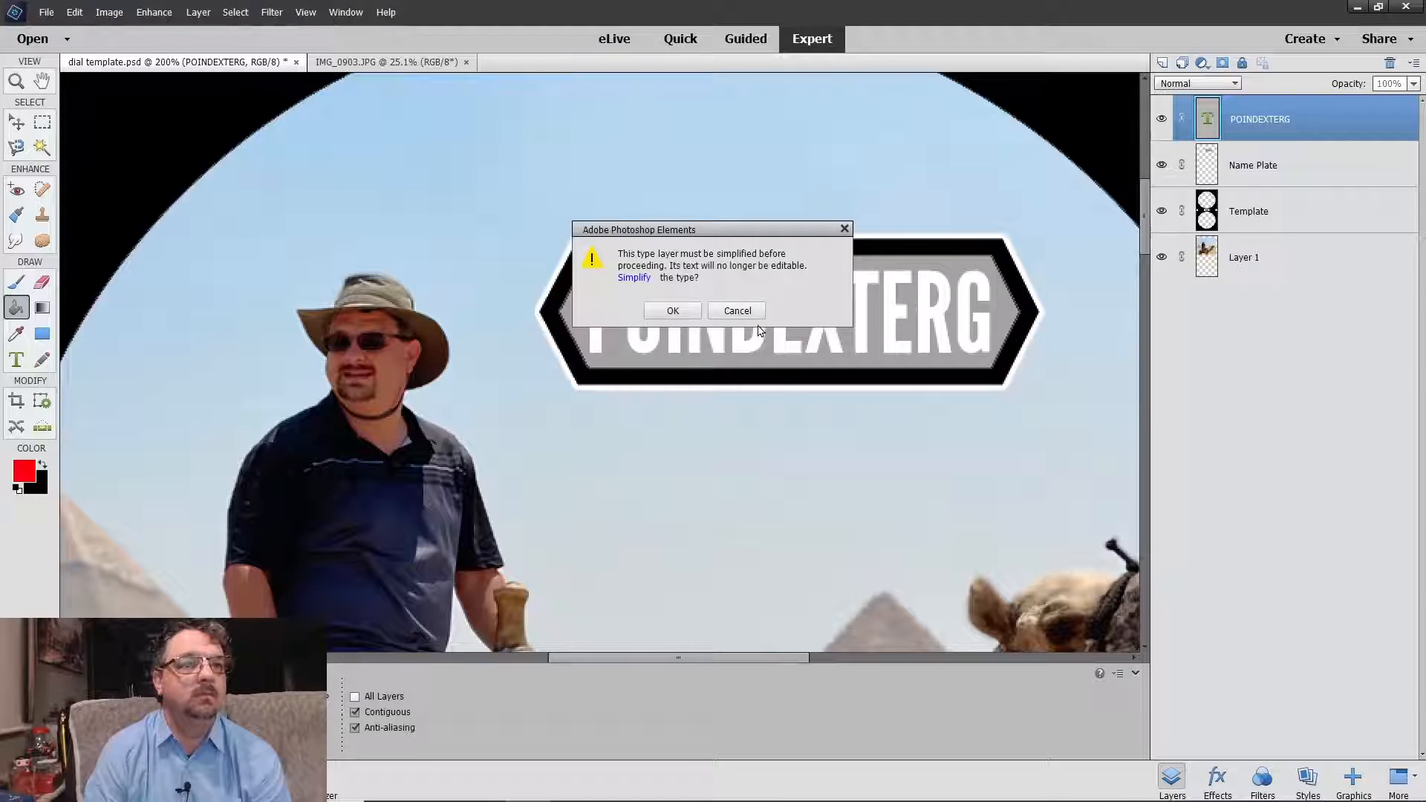
click(754, 317)
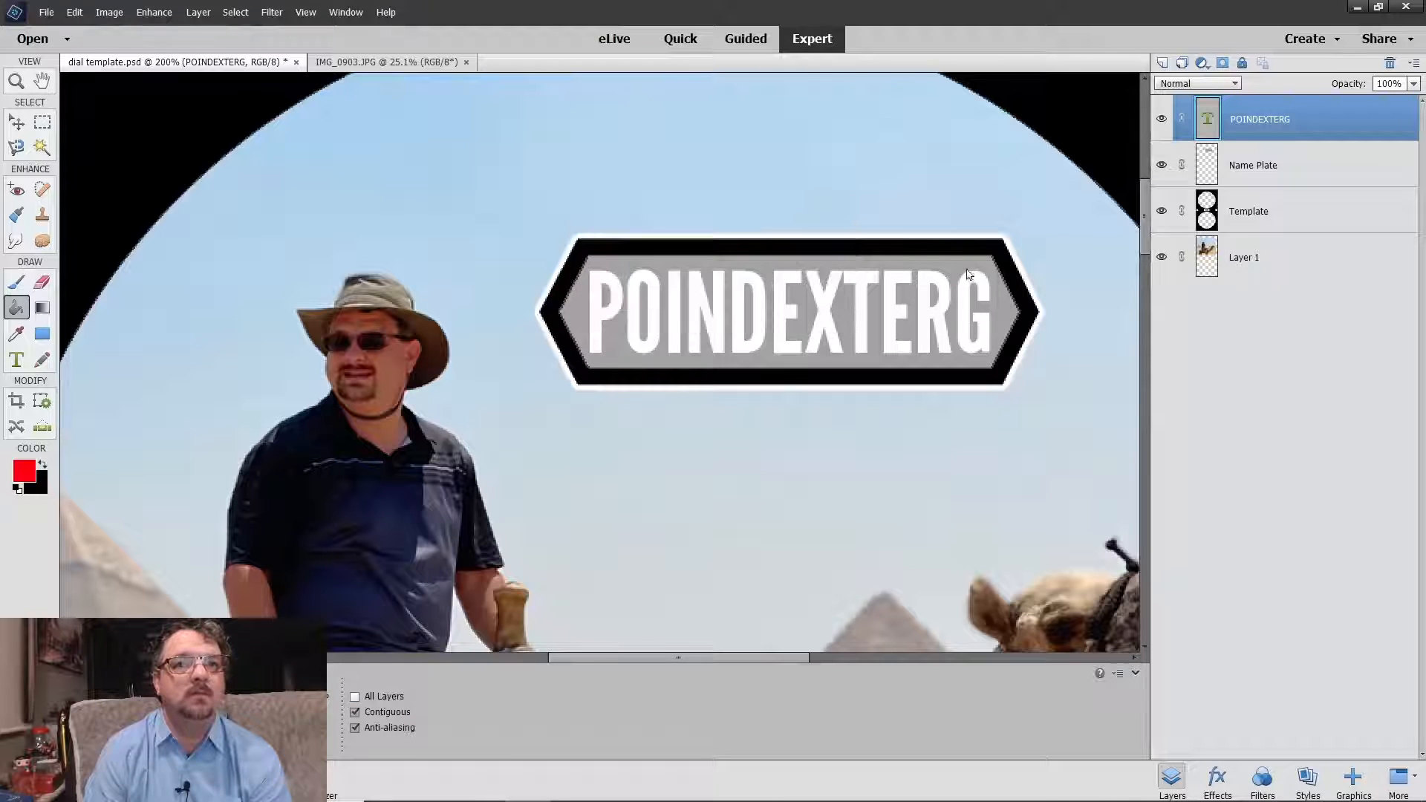
click(1364, 154)
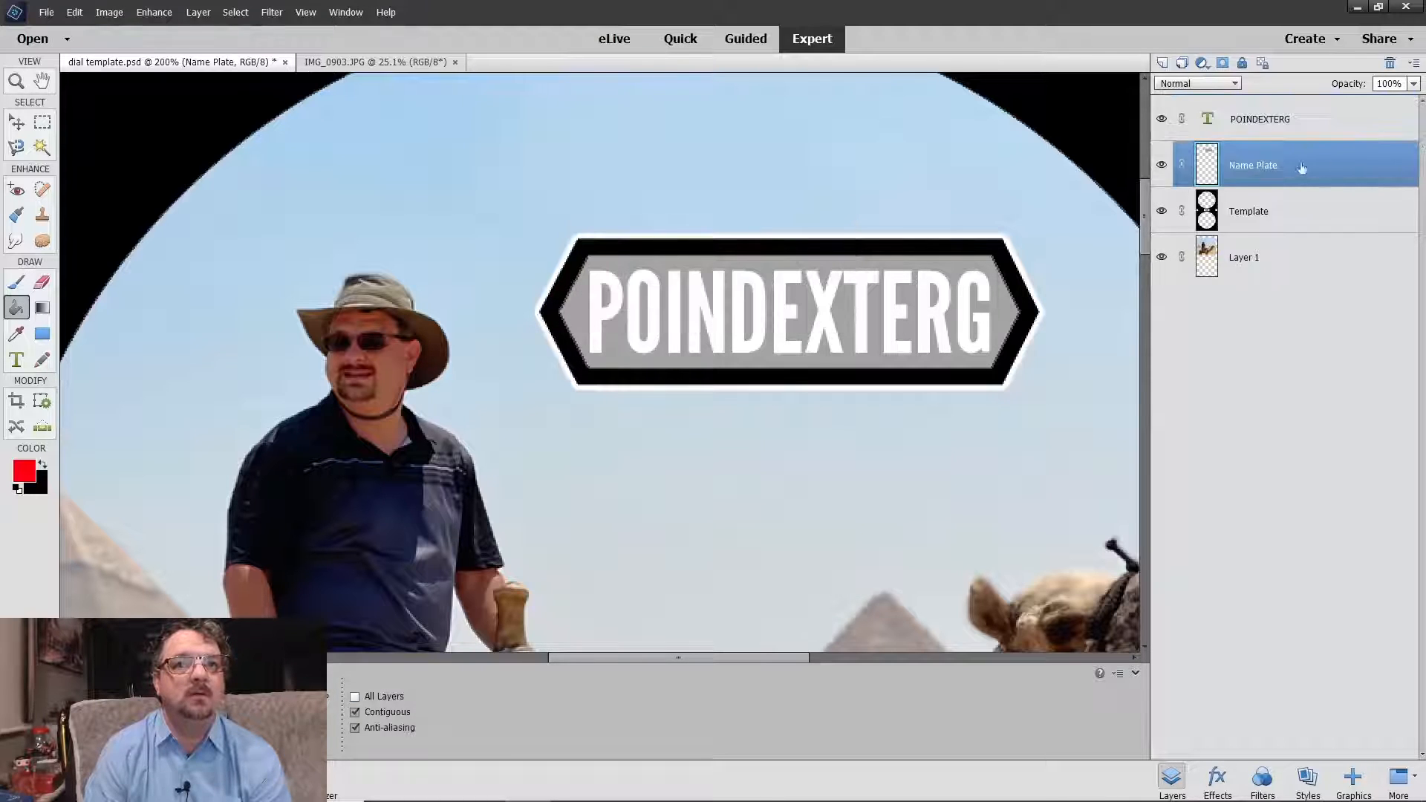
click(577, 313)
Step: Fill the transparent square left of the RESET badge with red on the Template layer
scroll(74, 128, down, 1)
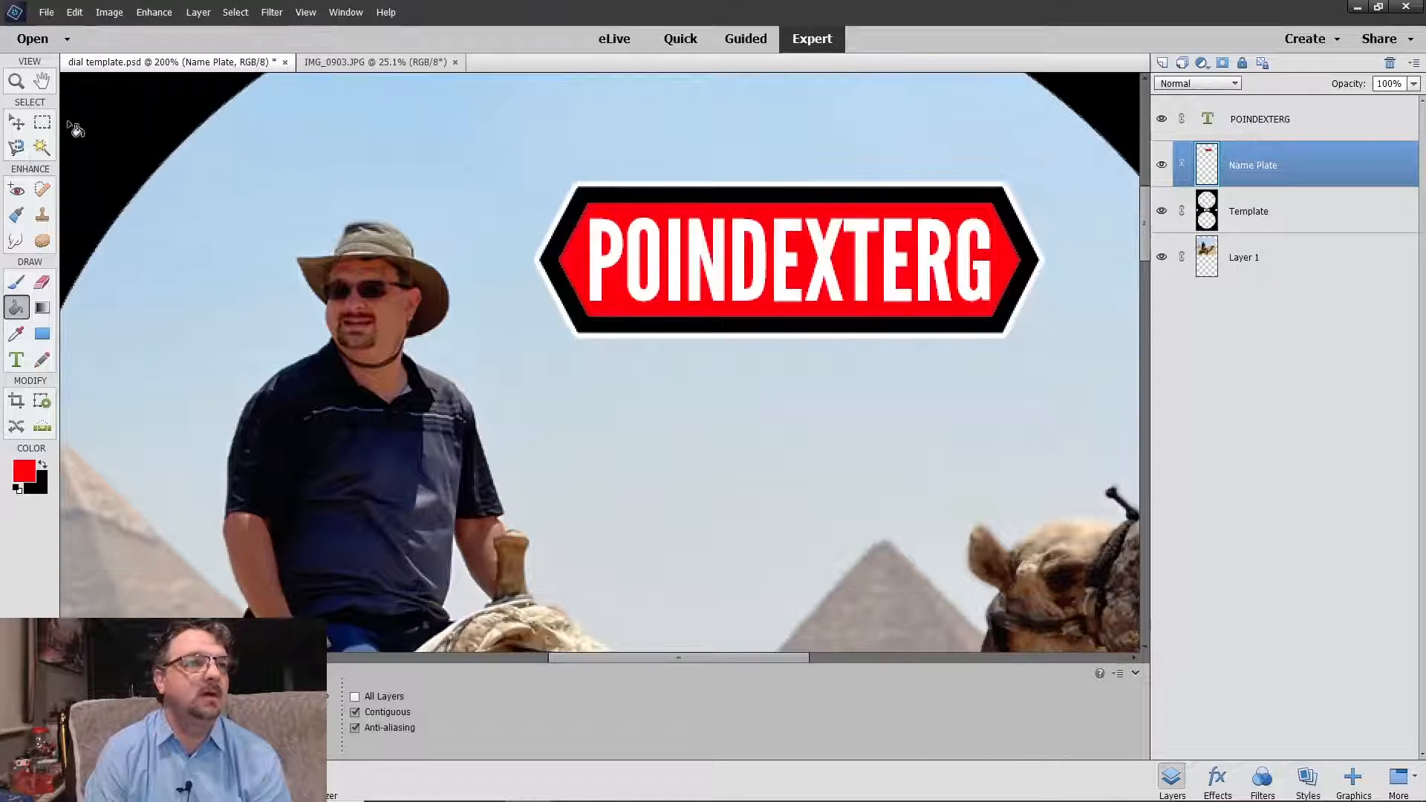
click(17, 82)
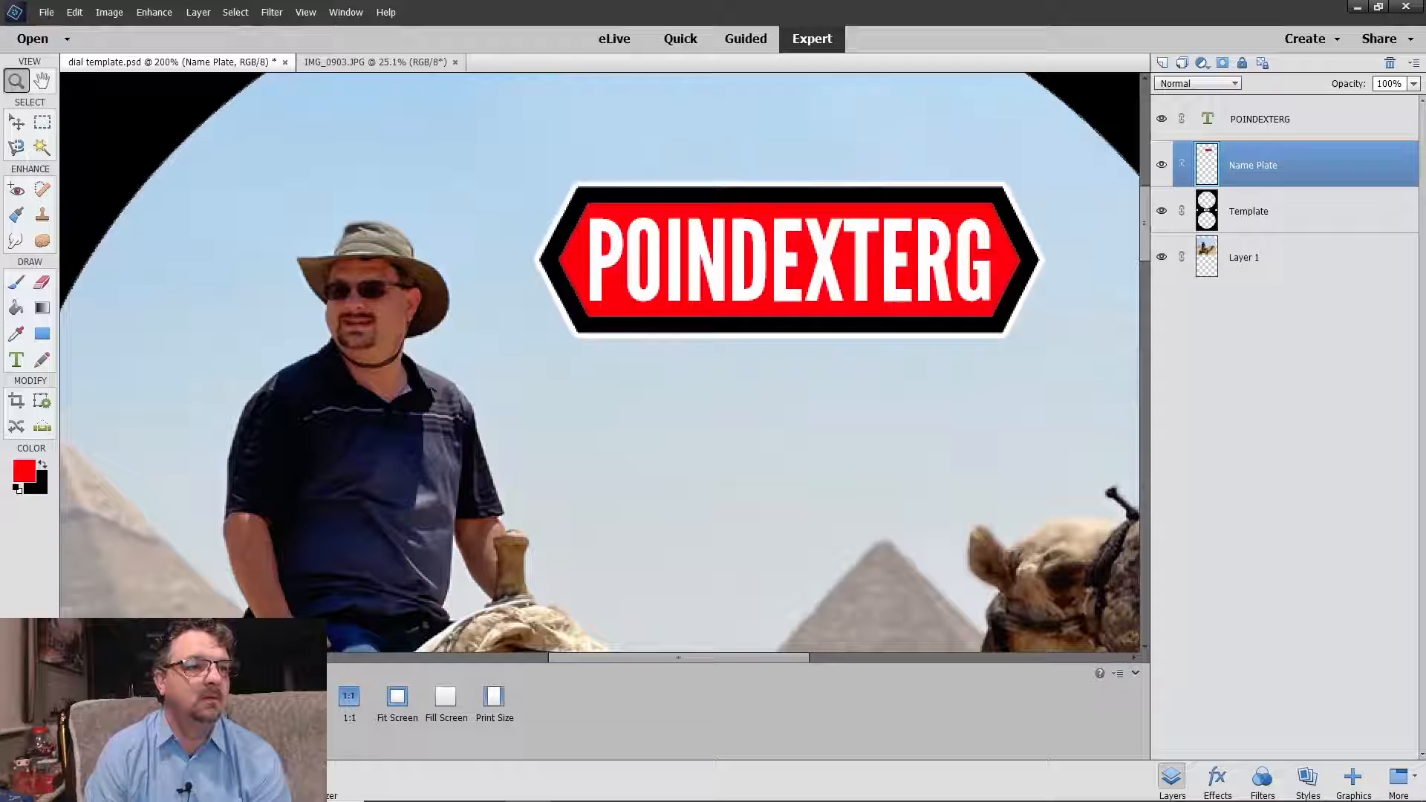
alt+click(478, 554)
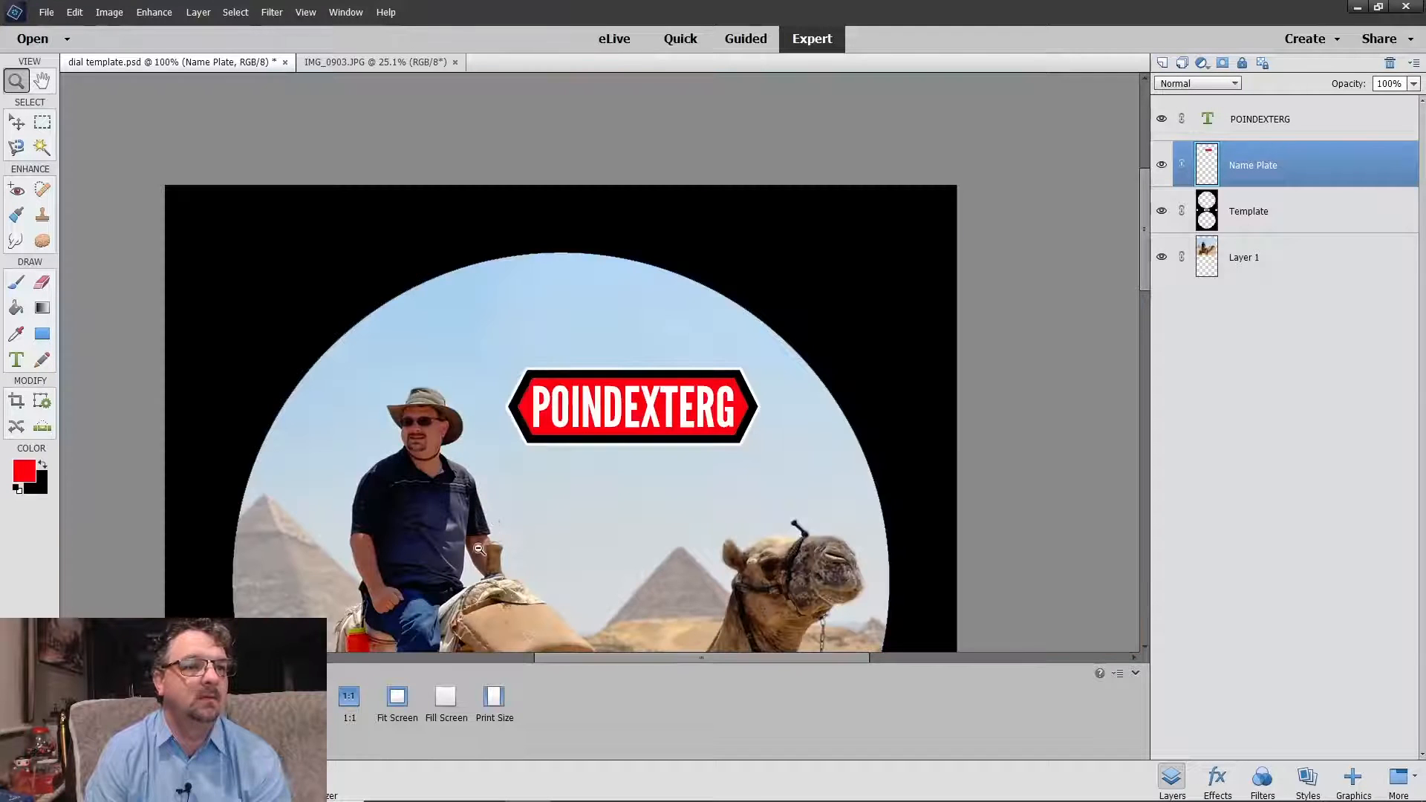
scroll(504, 509, down, 8)
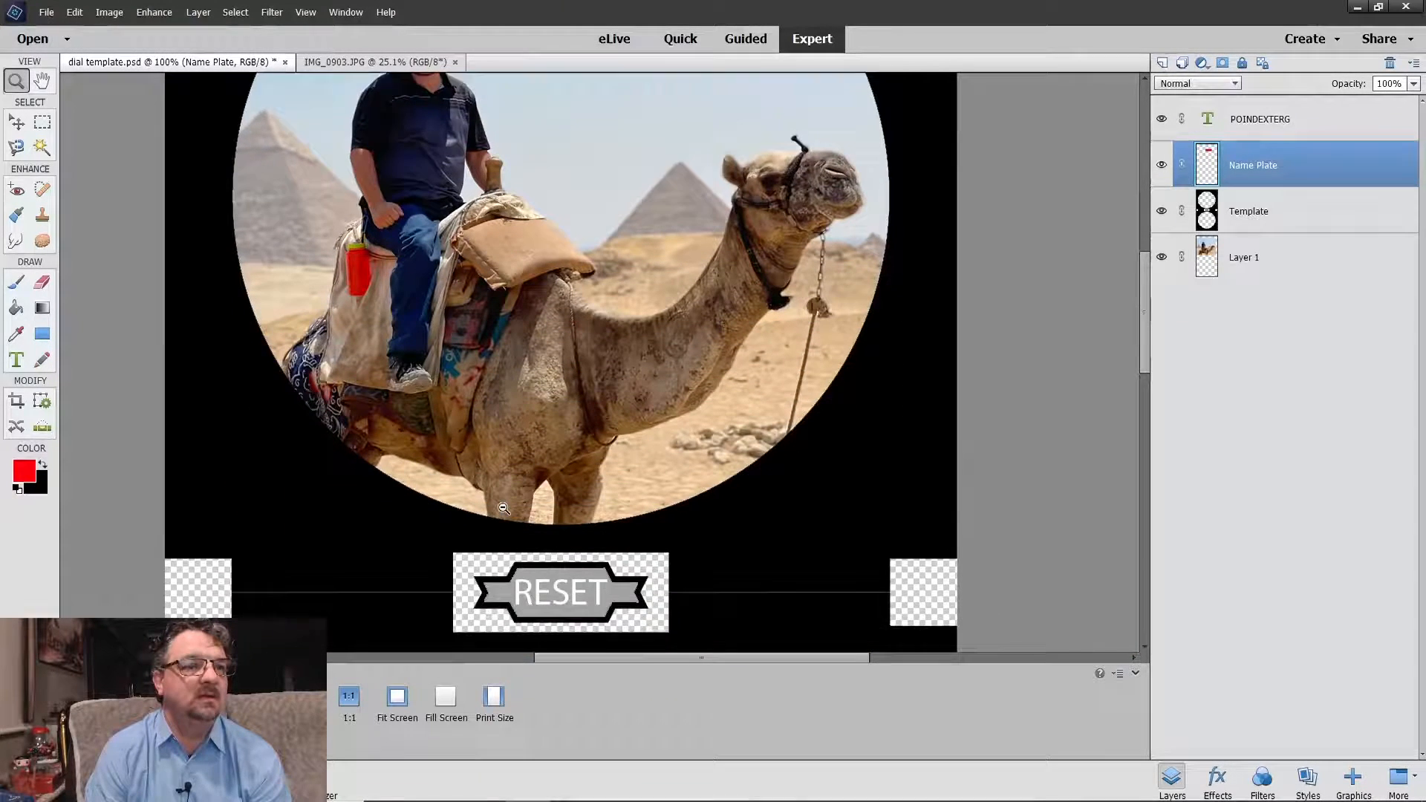
scroll(502, 509, down, 2)
click(15, 308)
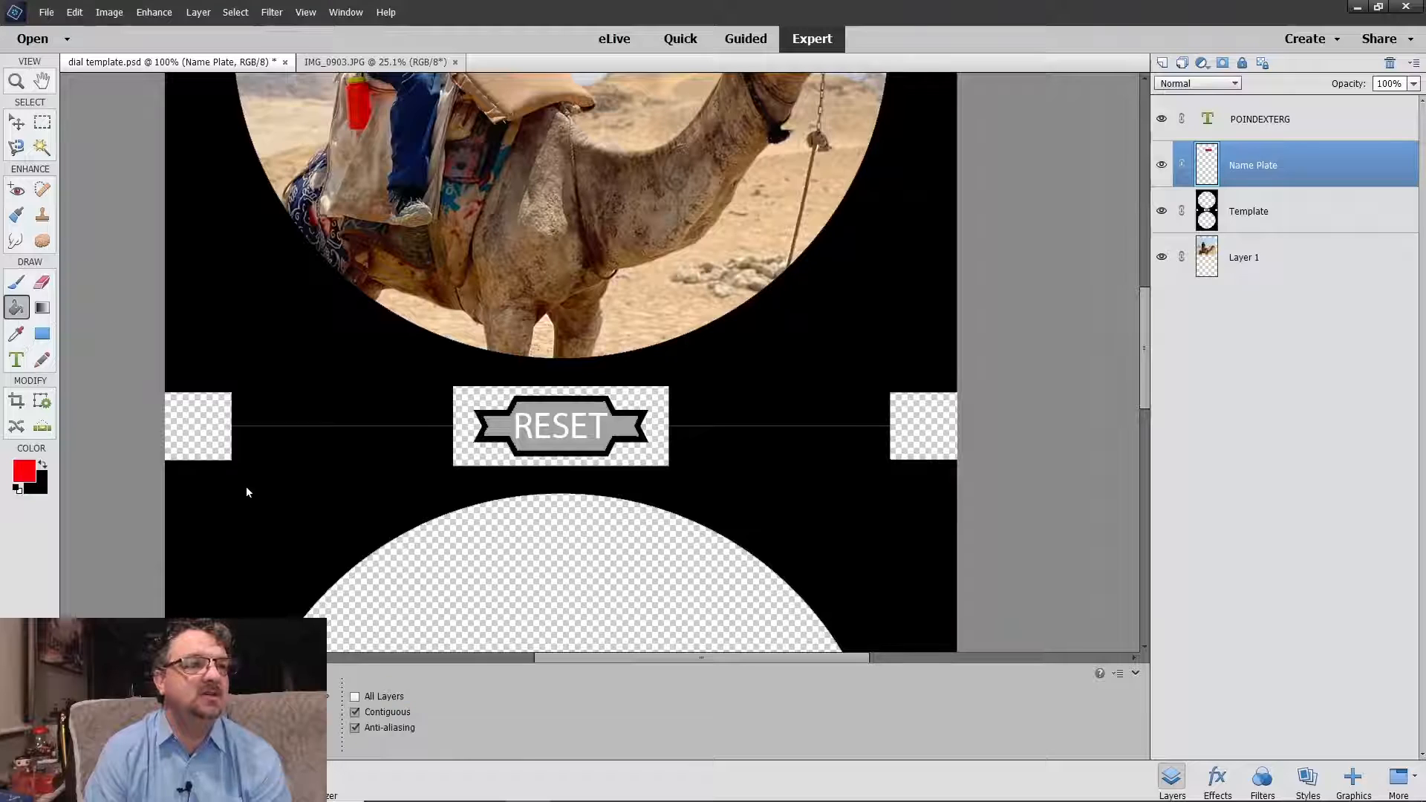
click(208, 442)
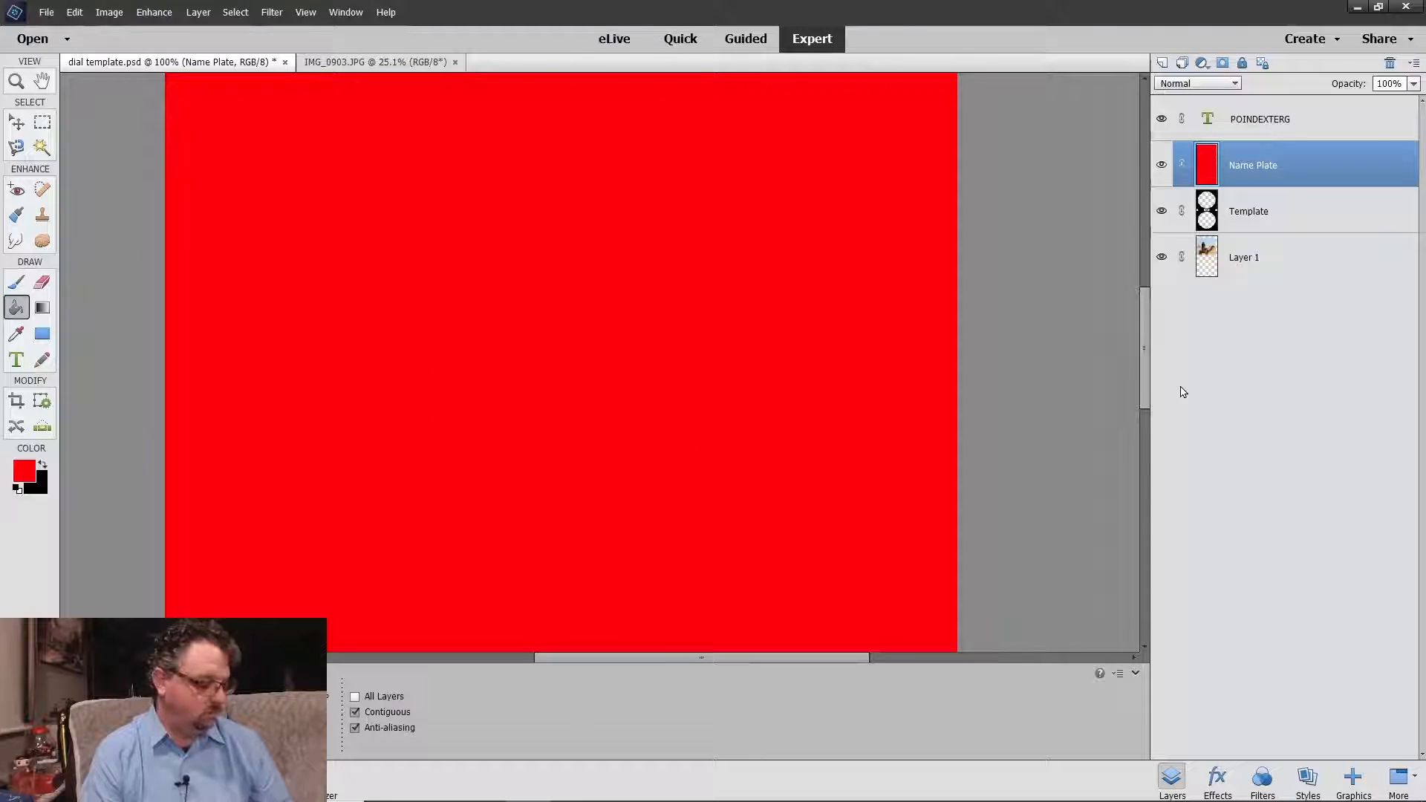
key(ctrl+z)
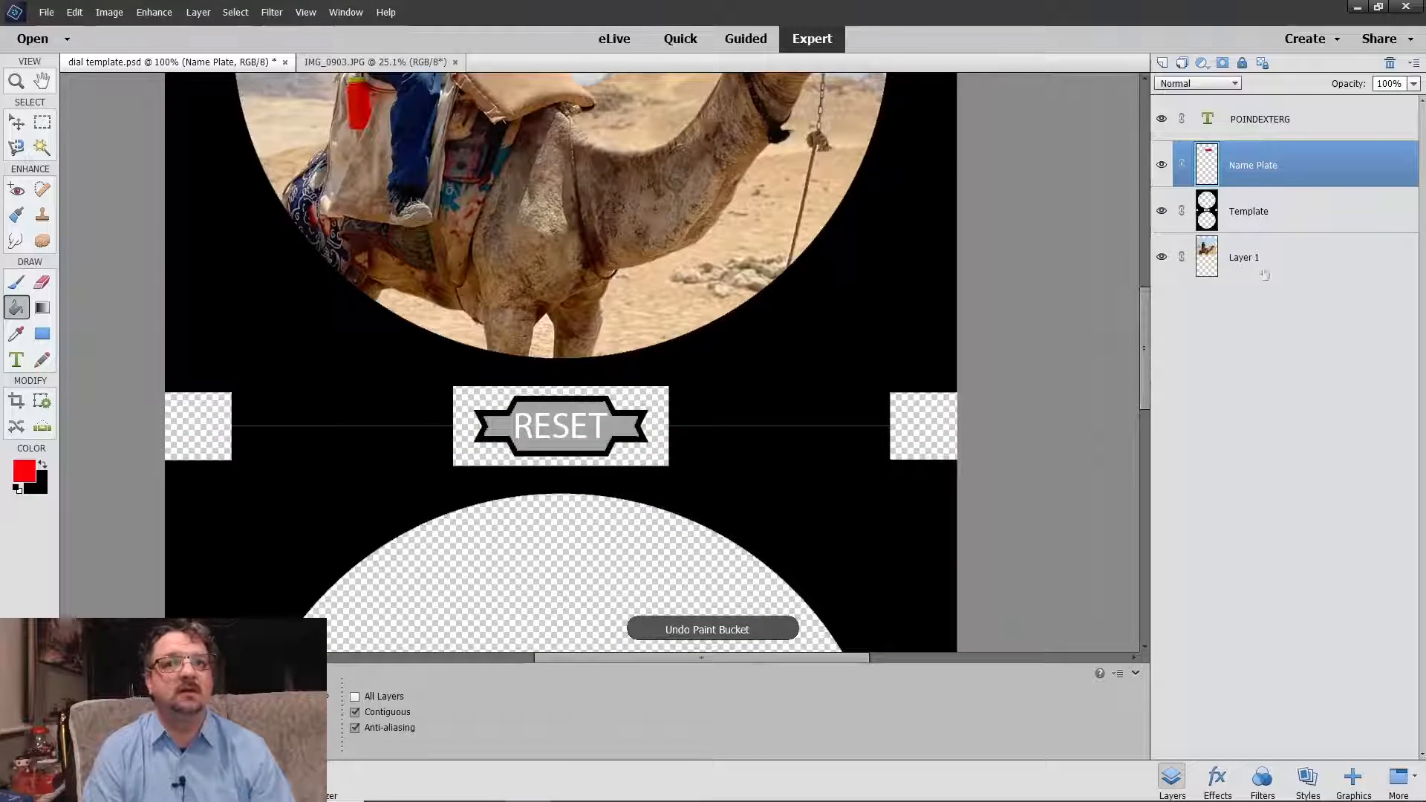
click(1254, 218)
click(191, 444)
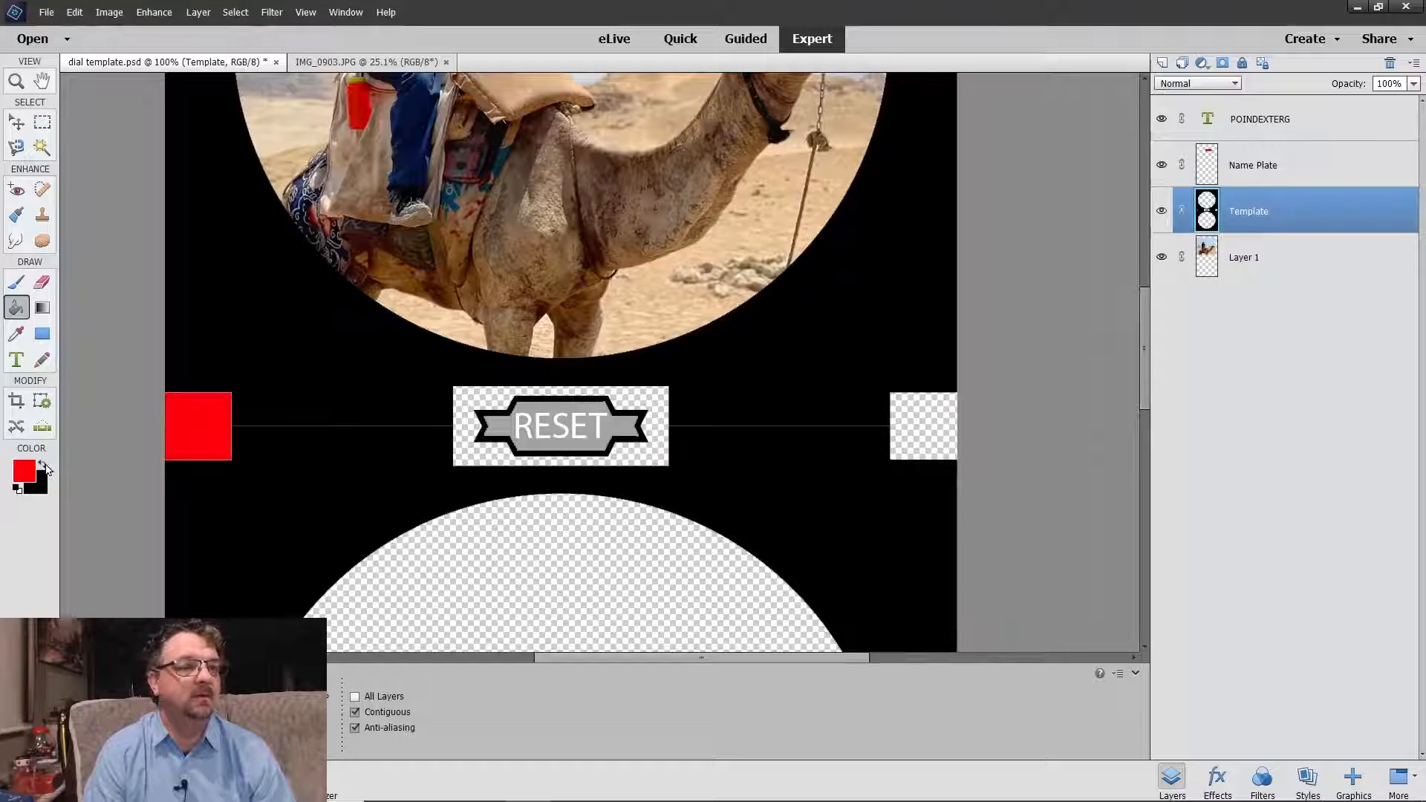
Step: Change the black swatch color to white (ffffff) and fill the transparent square right of the RESET badge with it
click(43, 467)
click(27, 473)
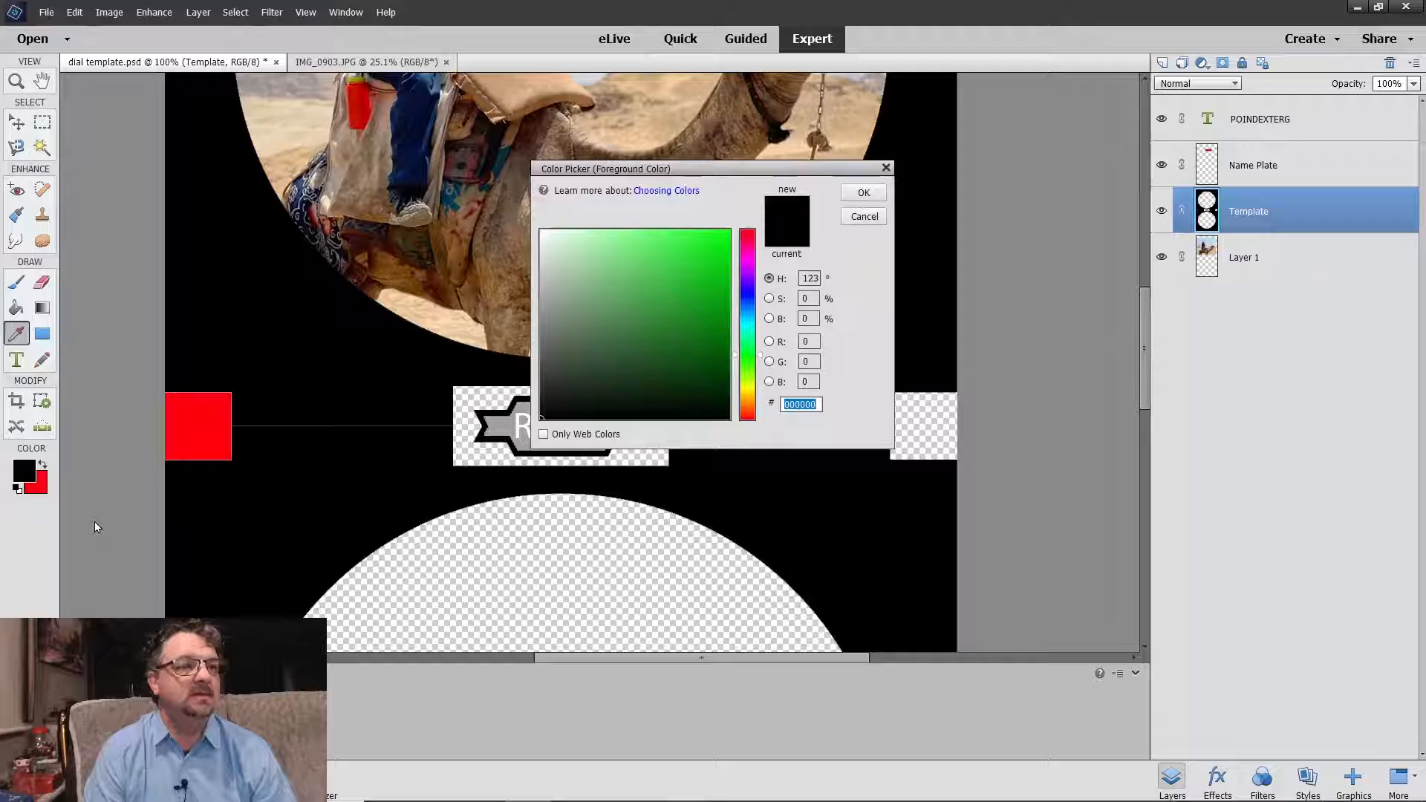
drag(594, 318, 483, 169)
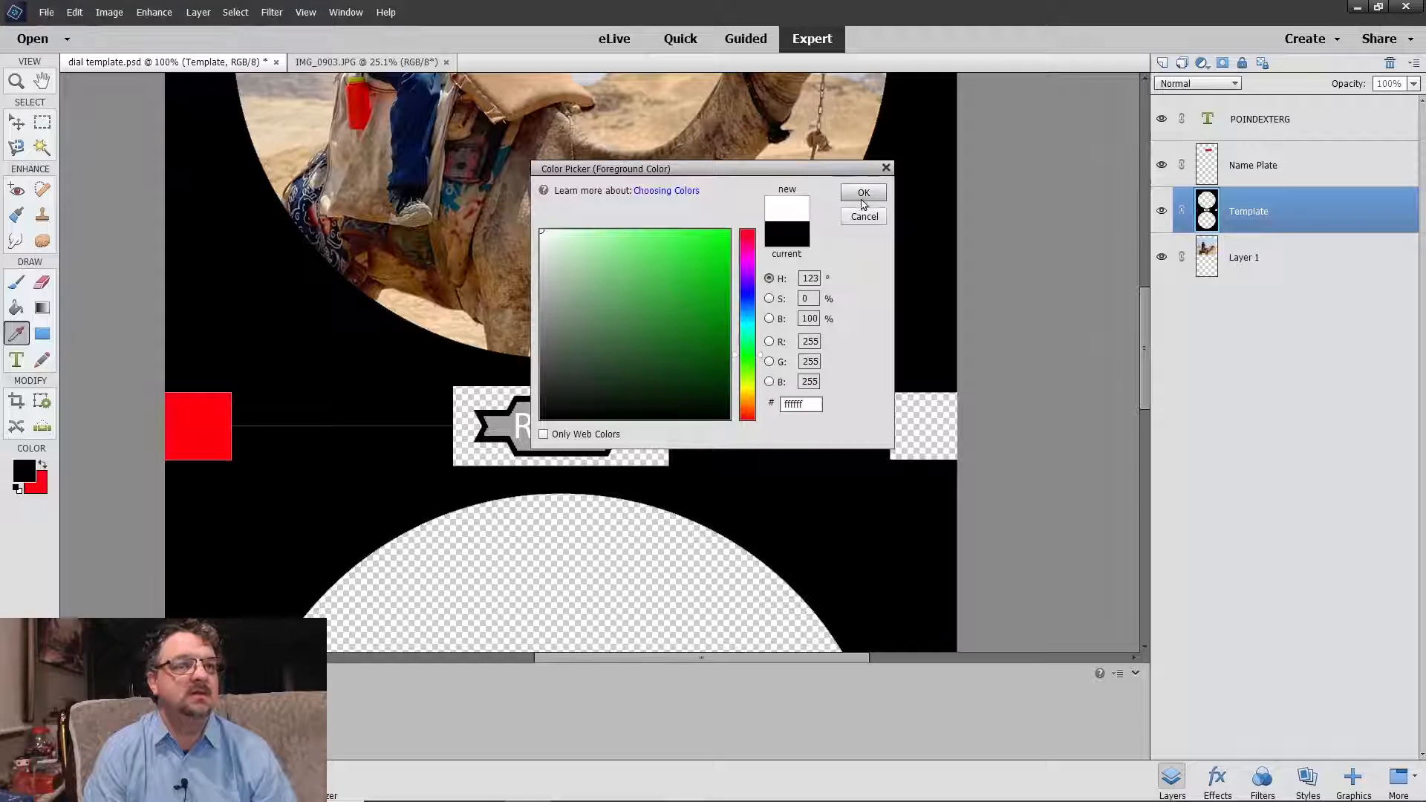
click(863, 195)
key(k)
click(909, 431)
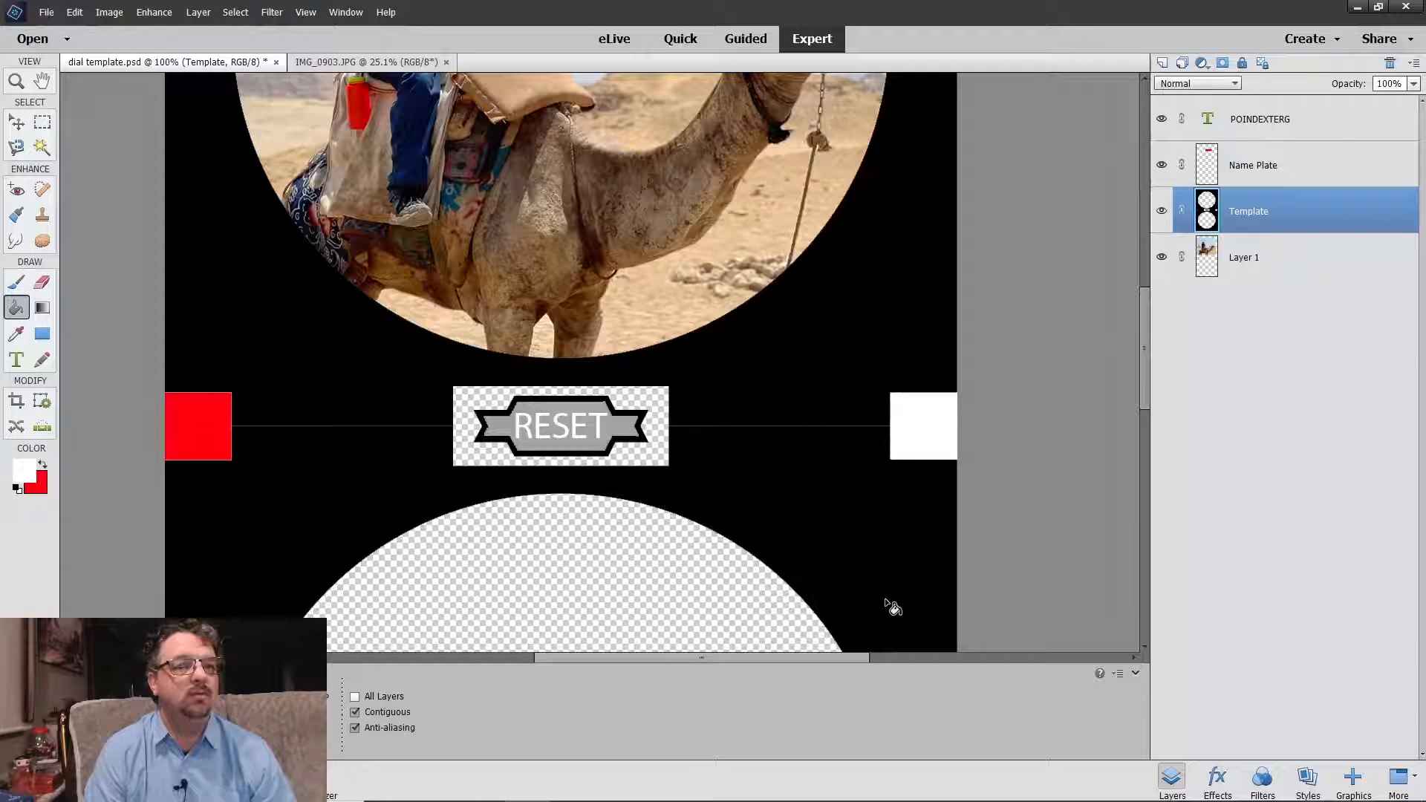
Step: Fill the RESET badge's gray interior with red and the transparent rectangle around the badge with white, leaving its lettering white
click(43, 467)
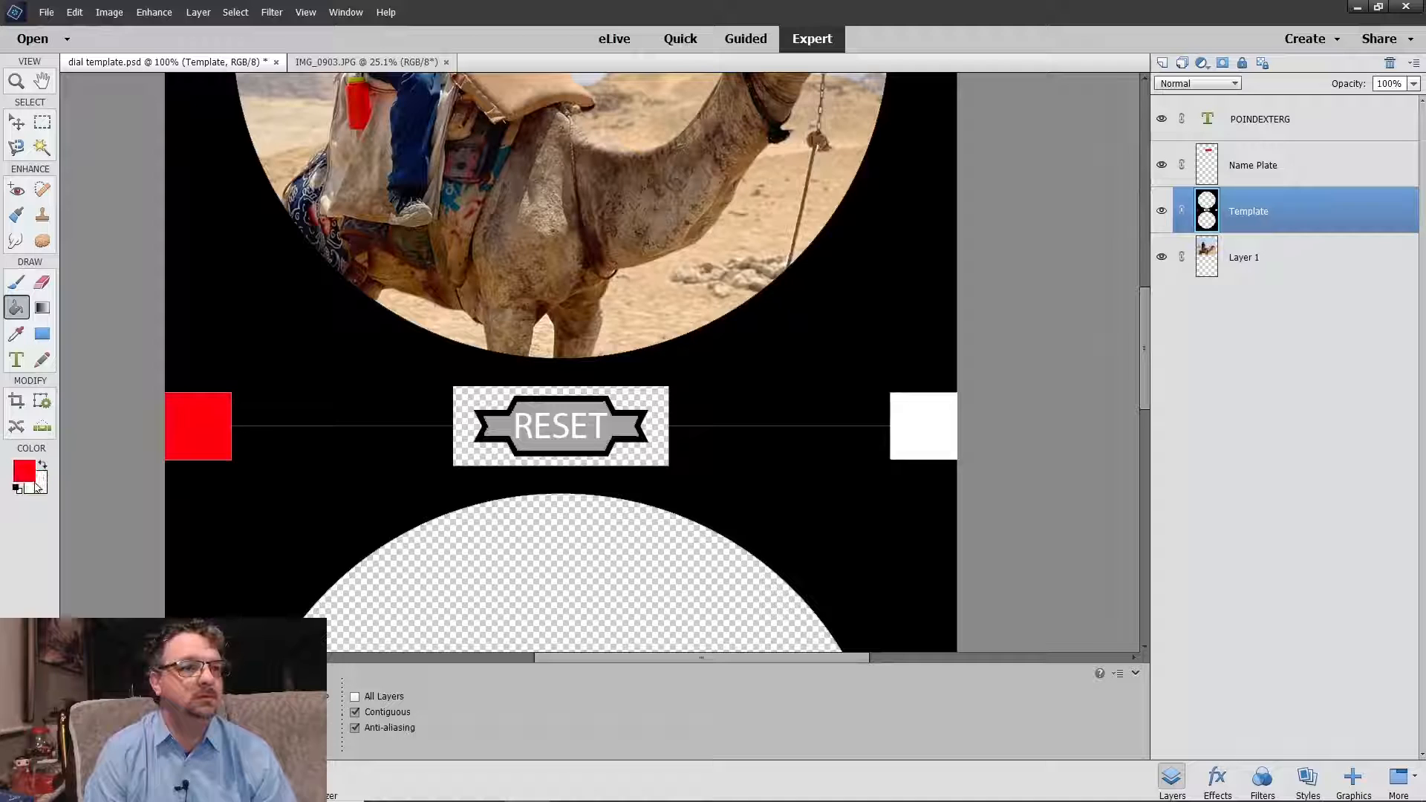
click(33, 470)
click(862, 216)
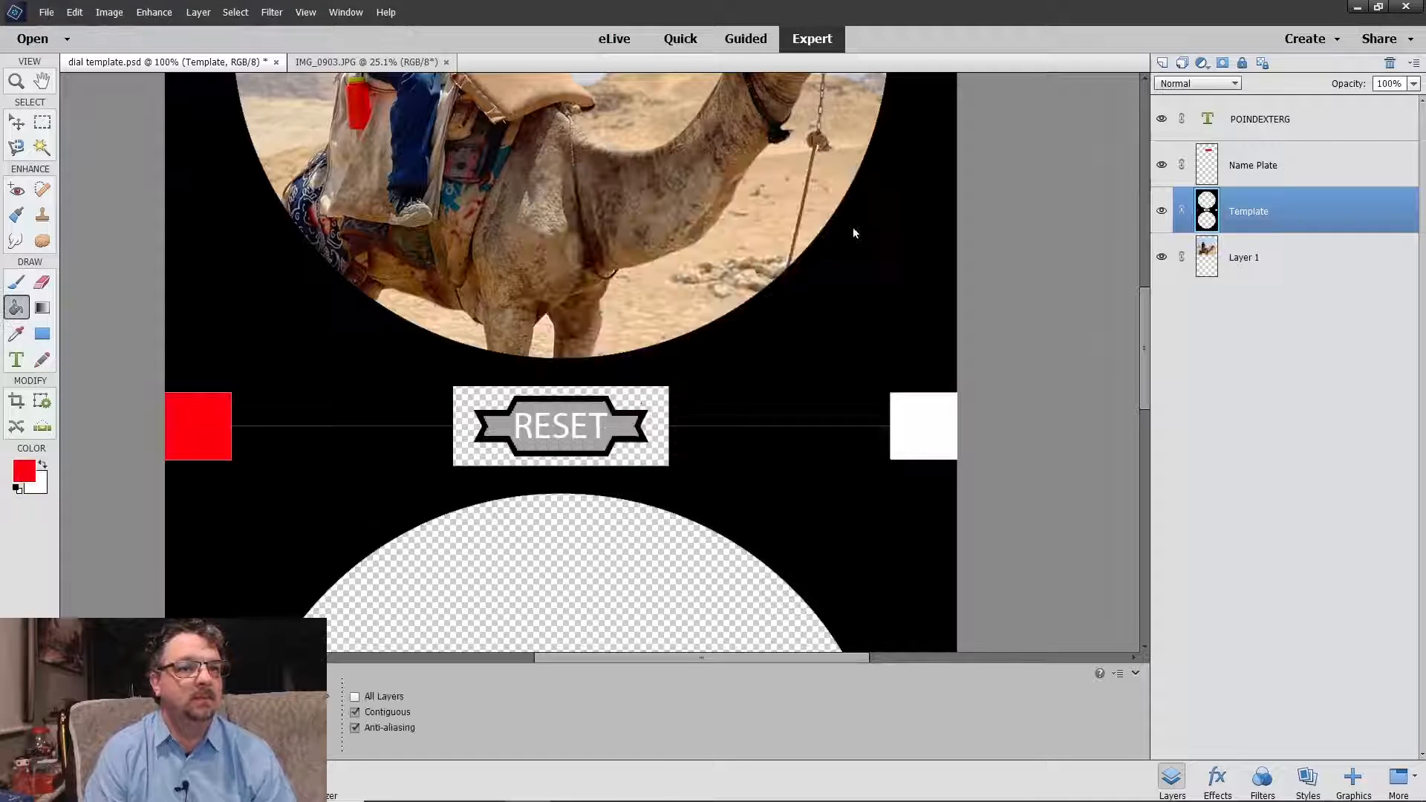
click(519, 434)
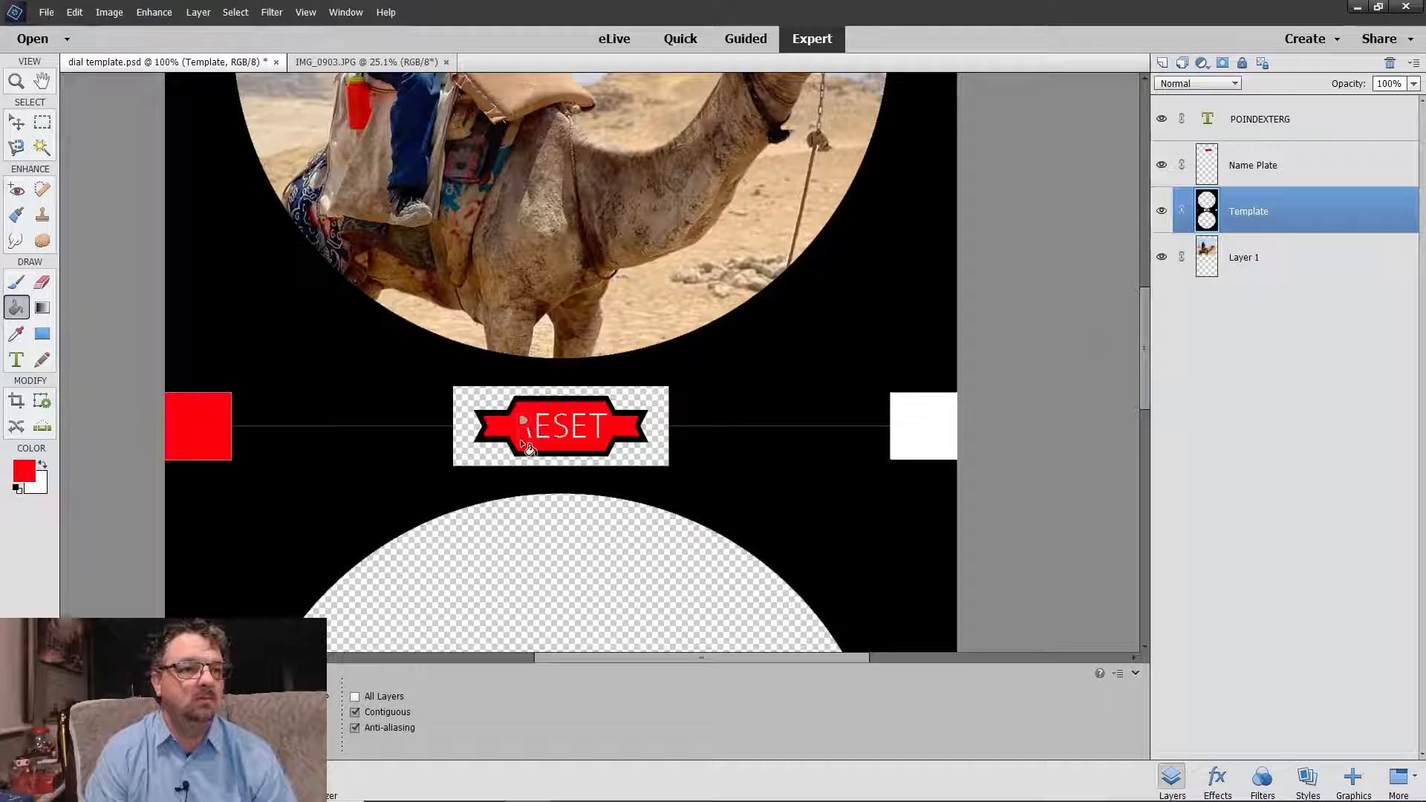
key(ctrl+z)
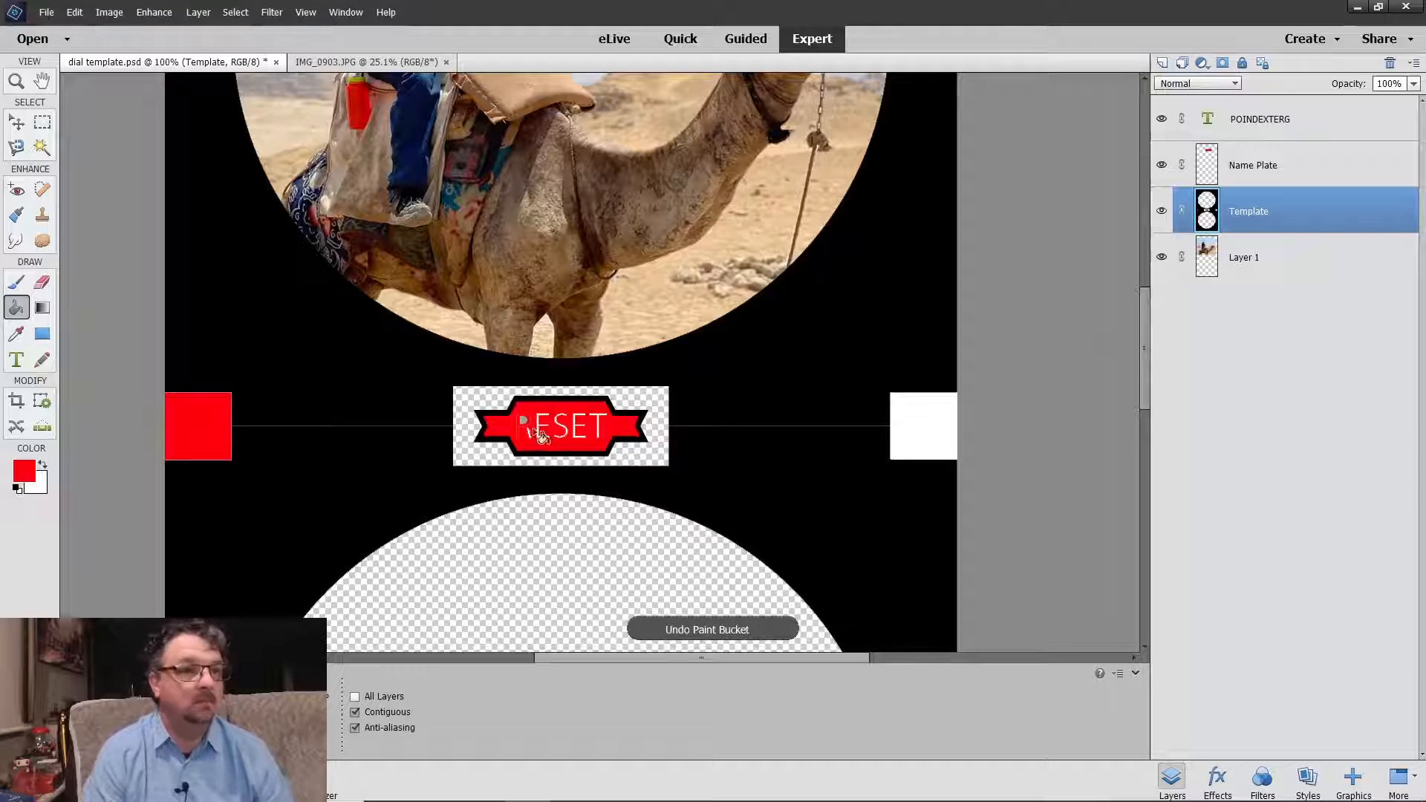
click(43, 466)
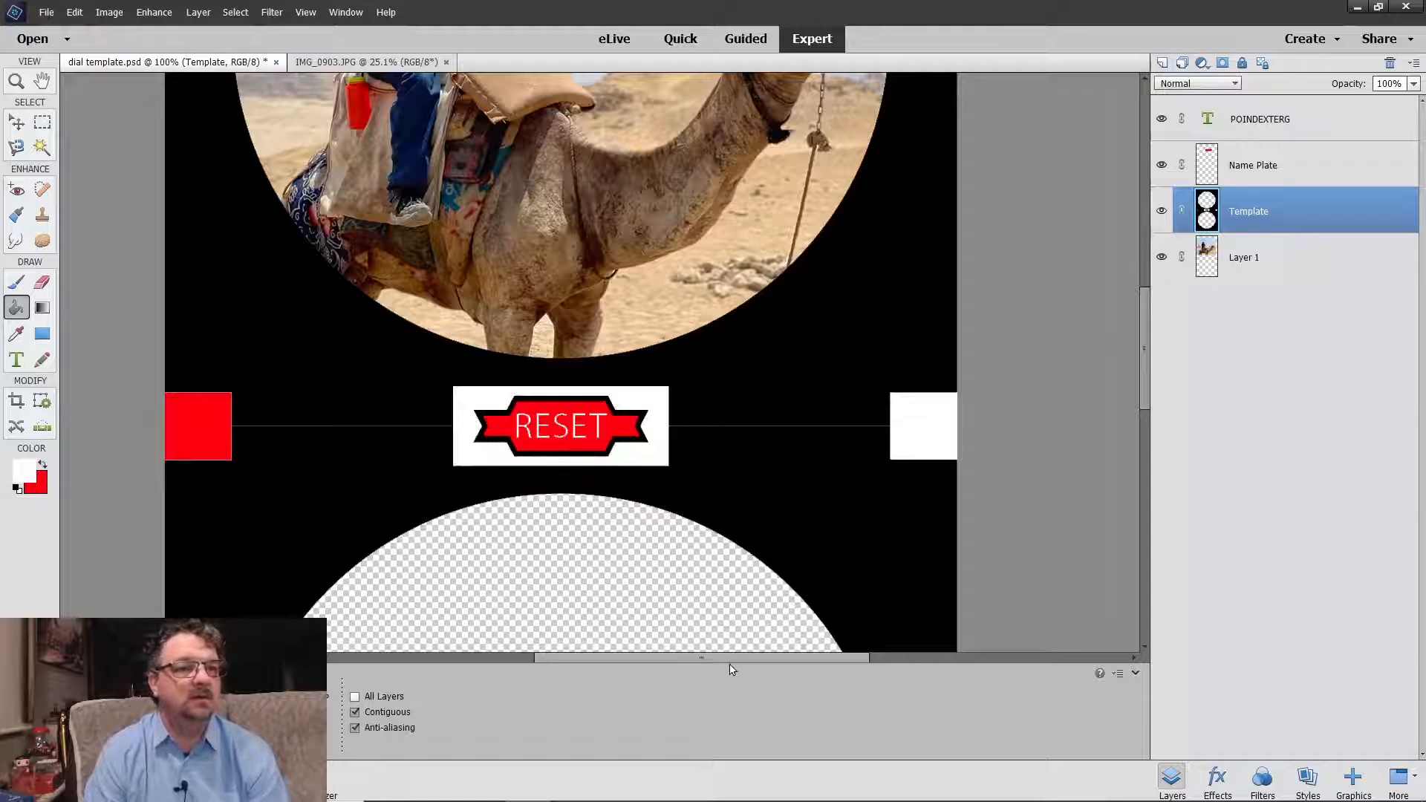
Step: Copy the entire IMG_0883.JPG photo and return to the dial template document at its empty lower circle
scroll(815, 543, down, 5)
scroll(817, 538, down, 6)
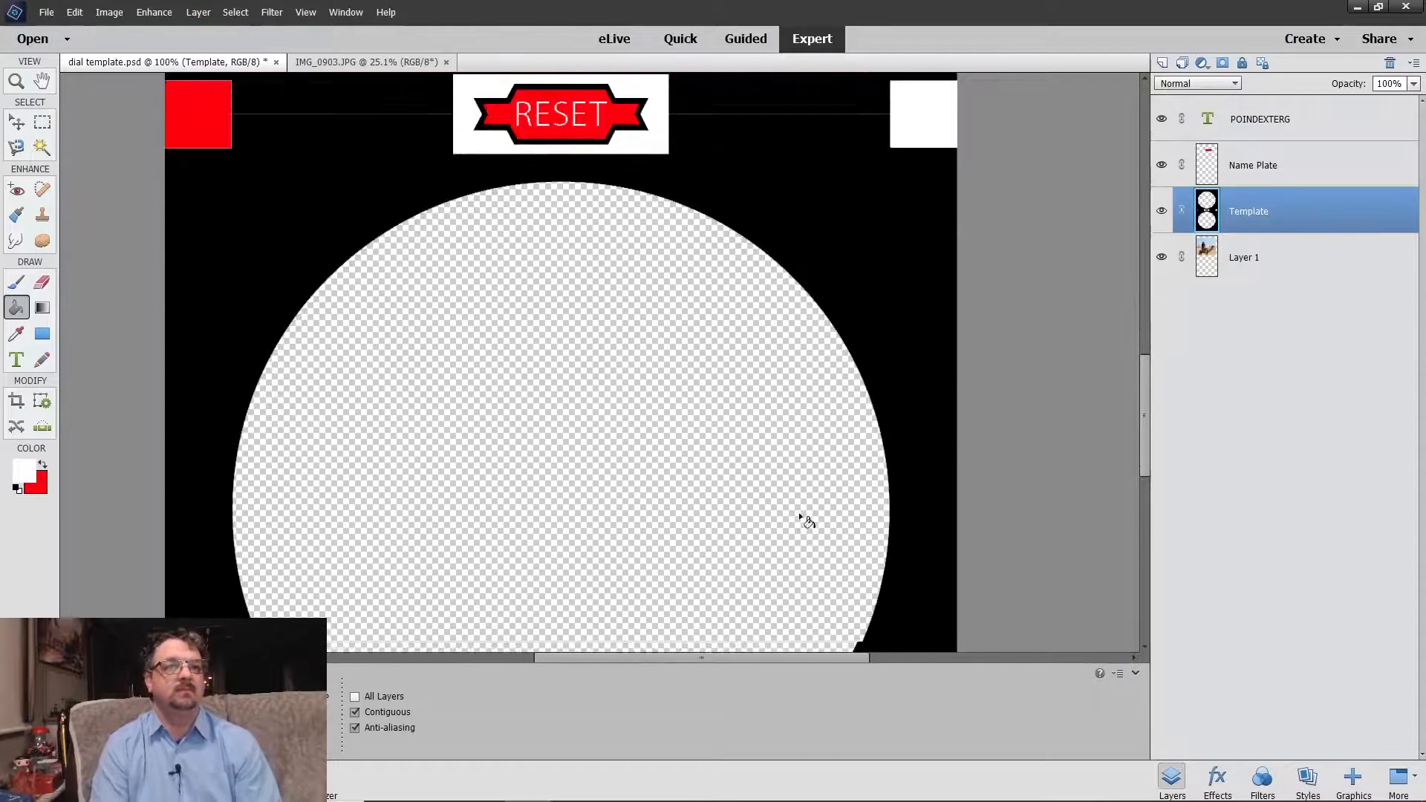
click(9, 83)
click(346, 579)
click(370, 570)
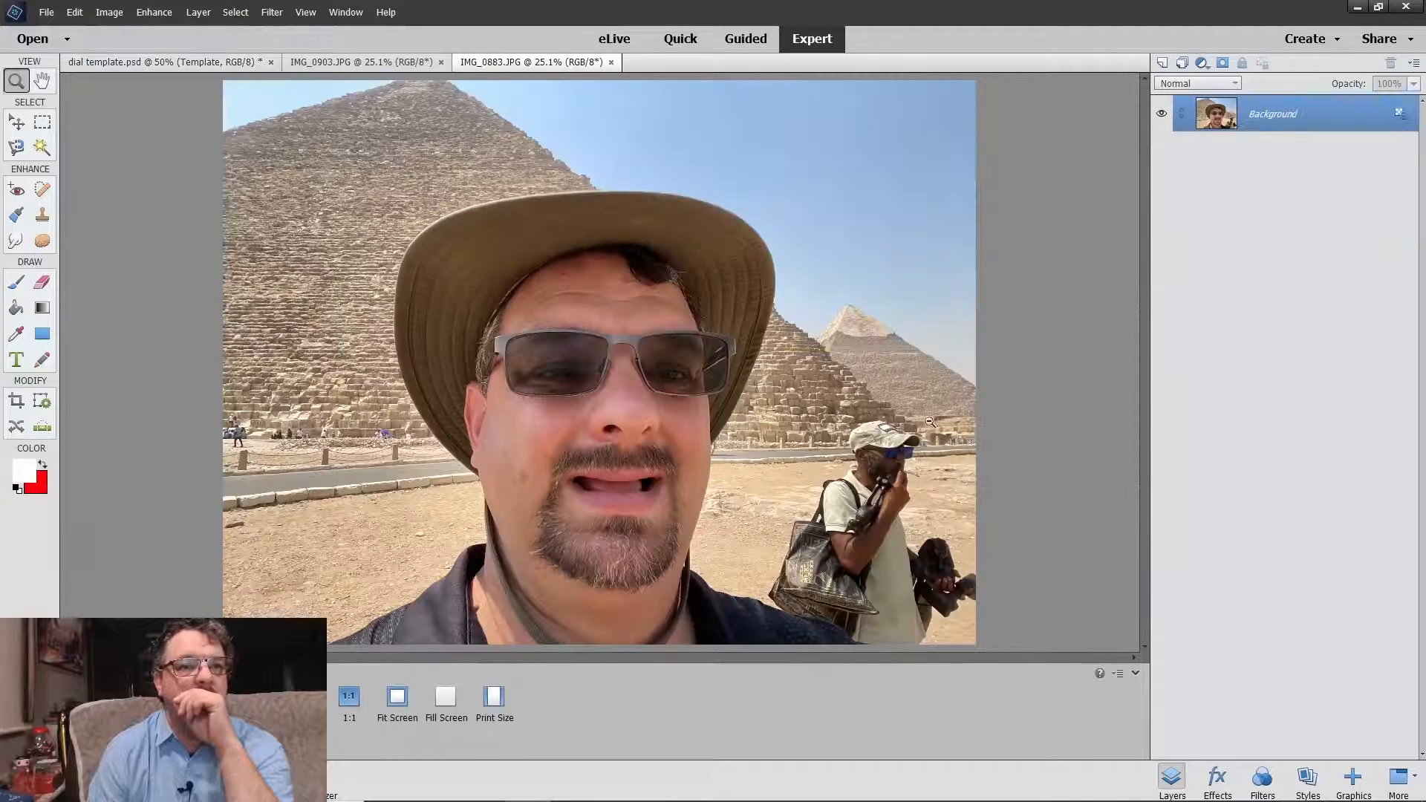
key(ctrl+a)
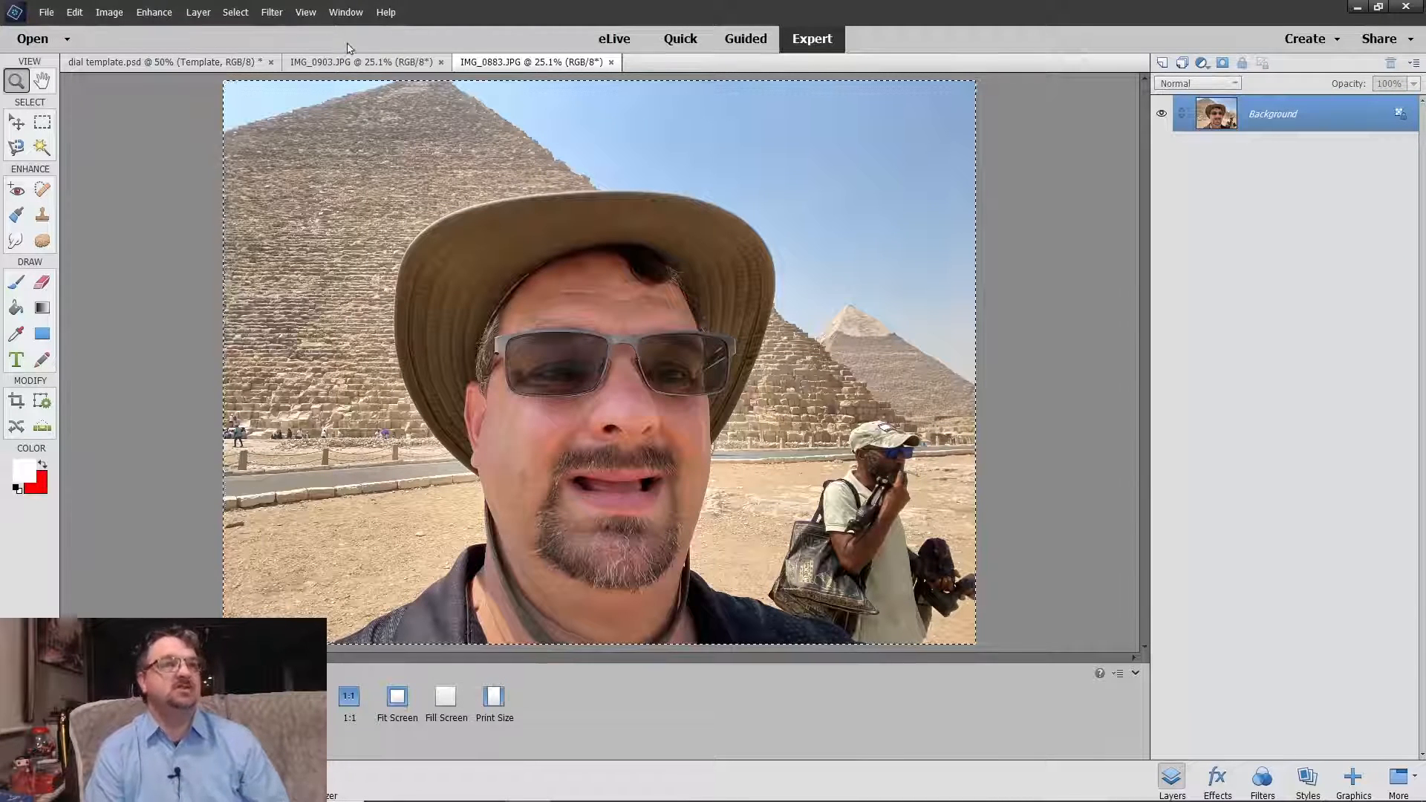
click(74, 12)
click(137, 121)
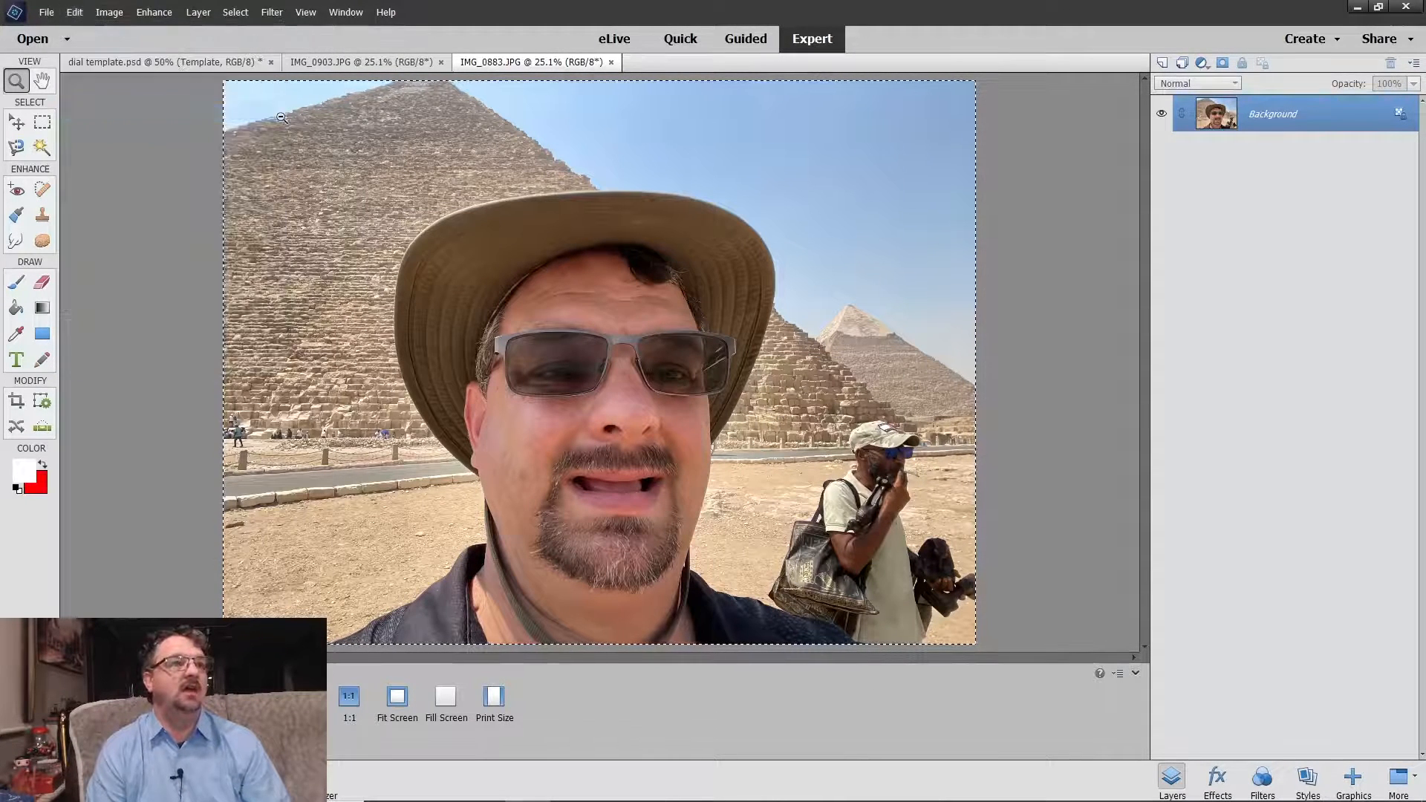
click(148, 62)
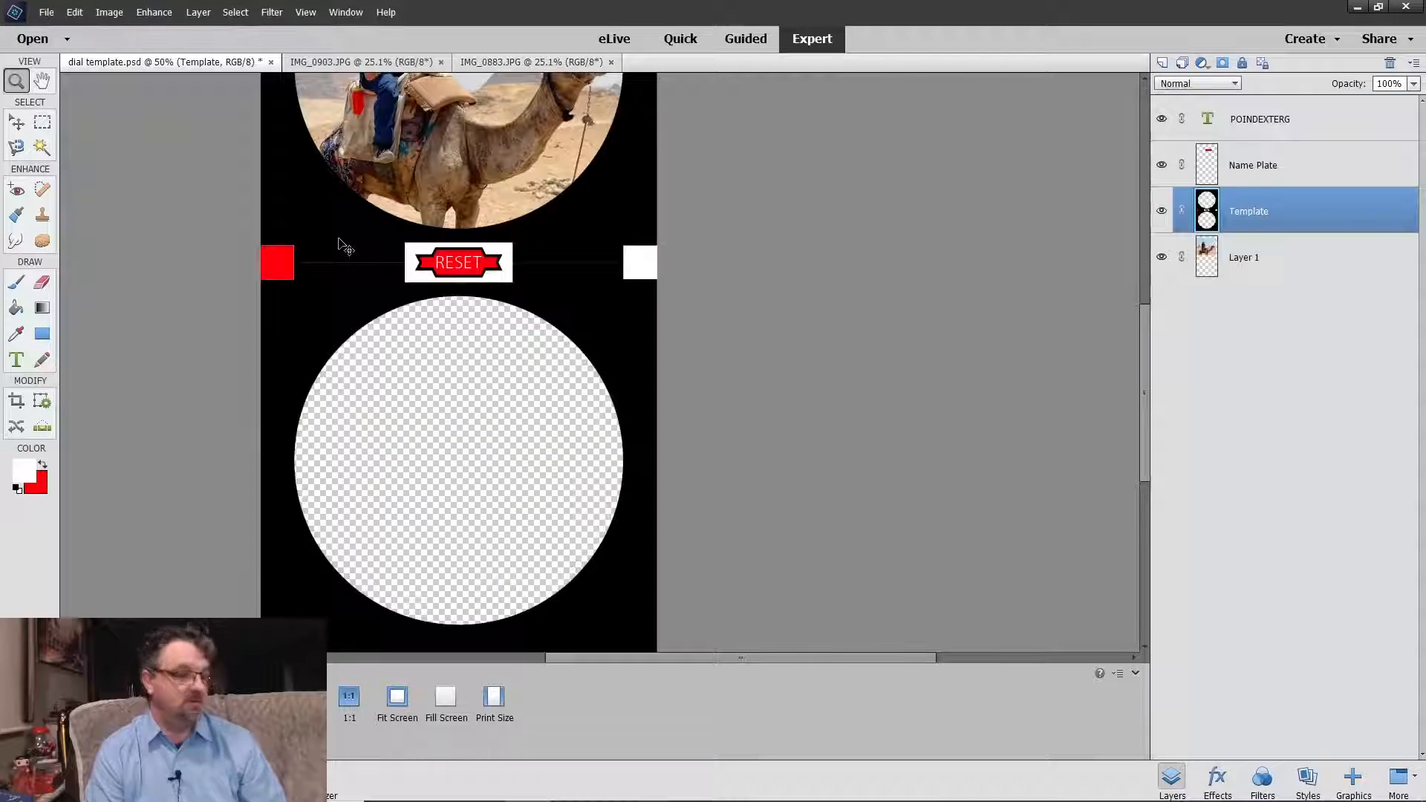
Step: Paste the copied pyramid selfie as a new layer, scale it to about 38% and place it over the lower circle
key(ctrl+v)
click(16, 121)
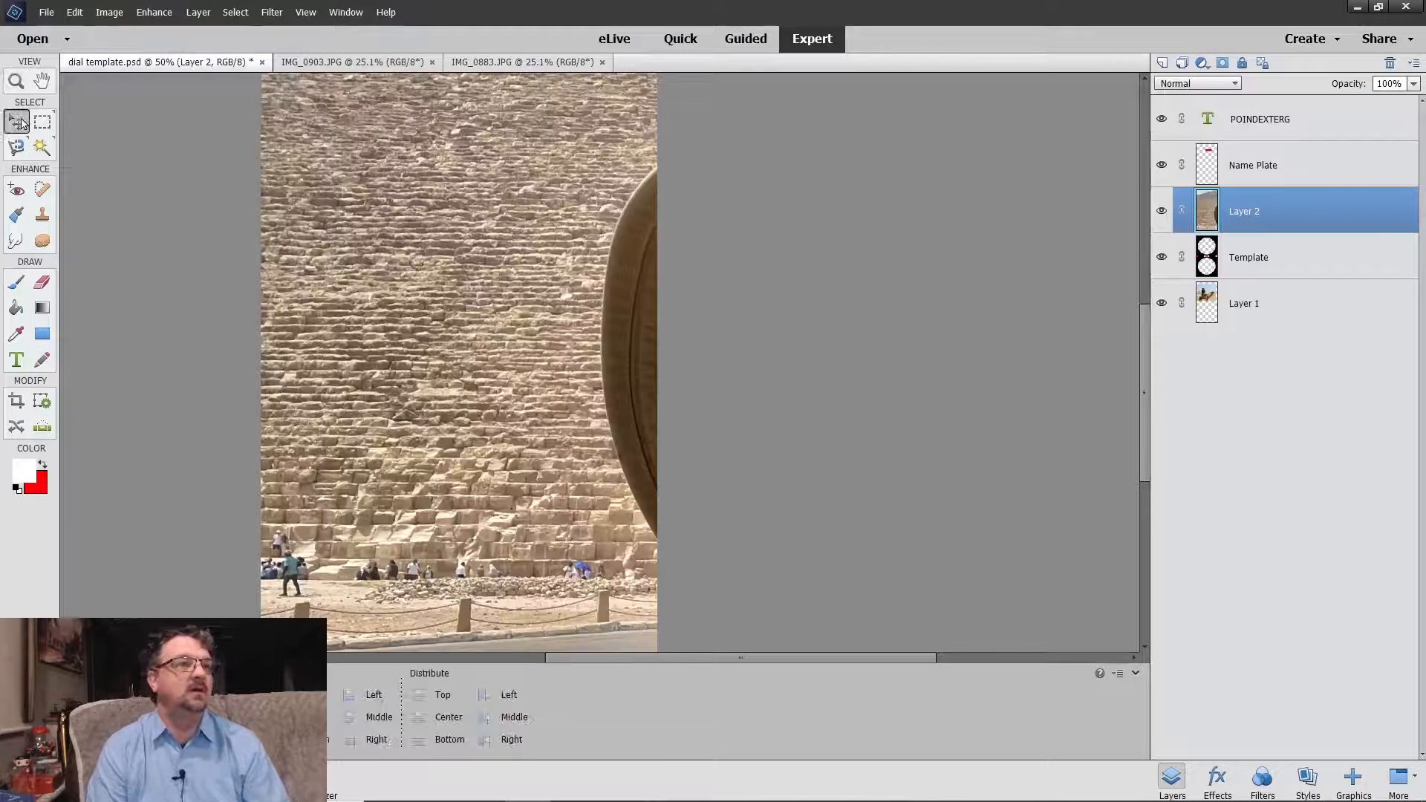
drag(381, 364, 637, 576)
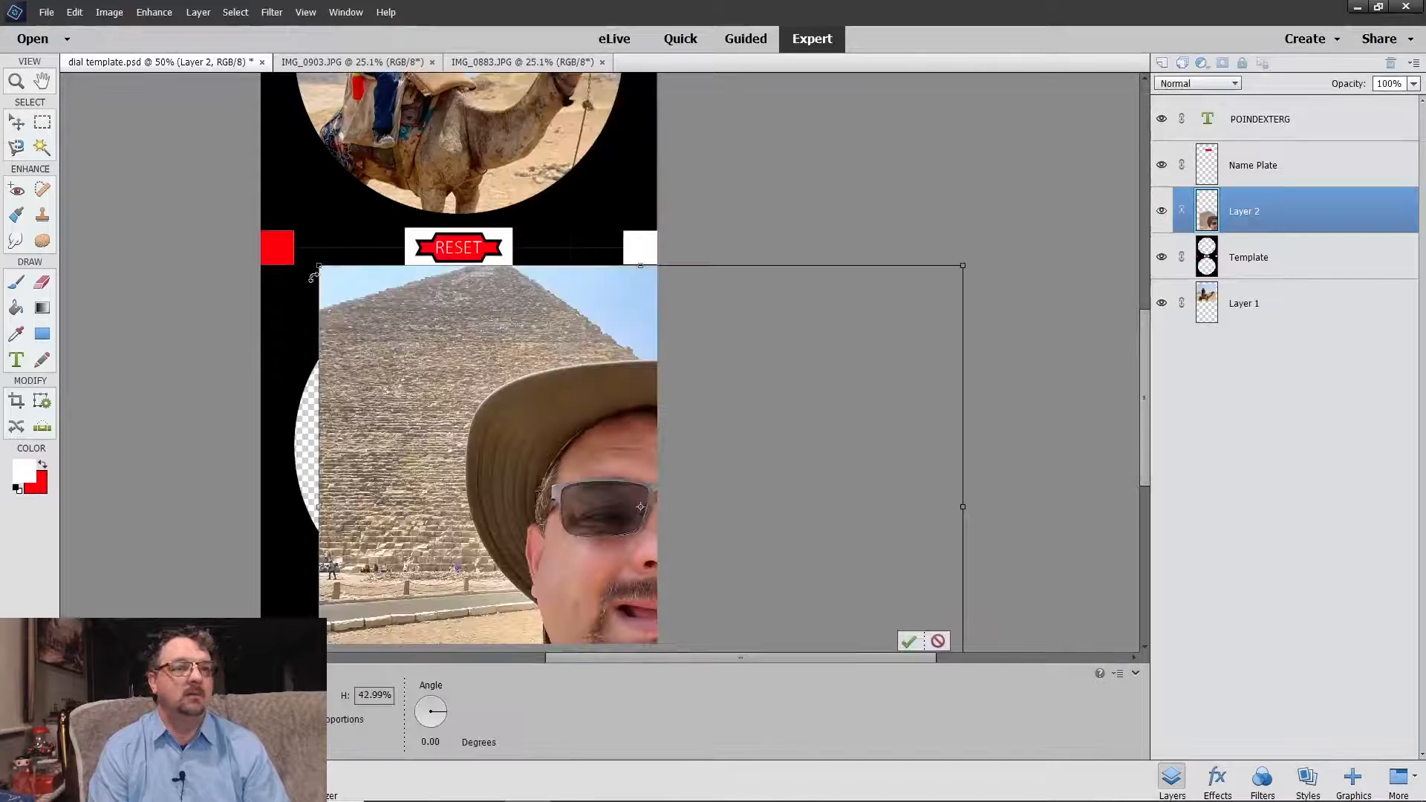
drag(320, 264, 392, 318)
drag(549, 443, 355, 364)
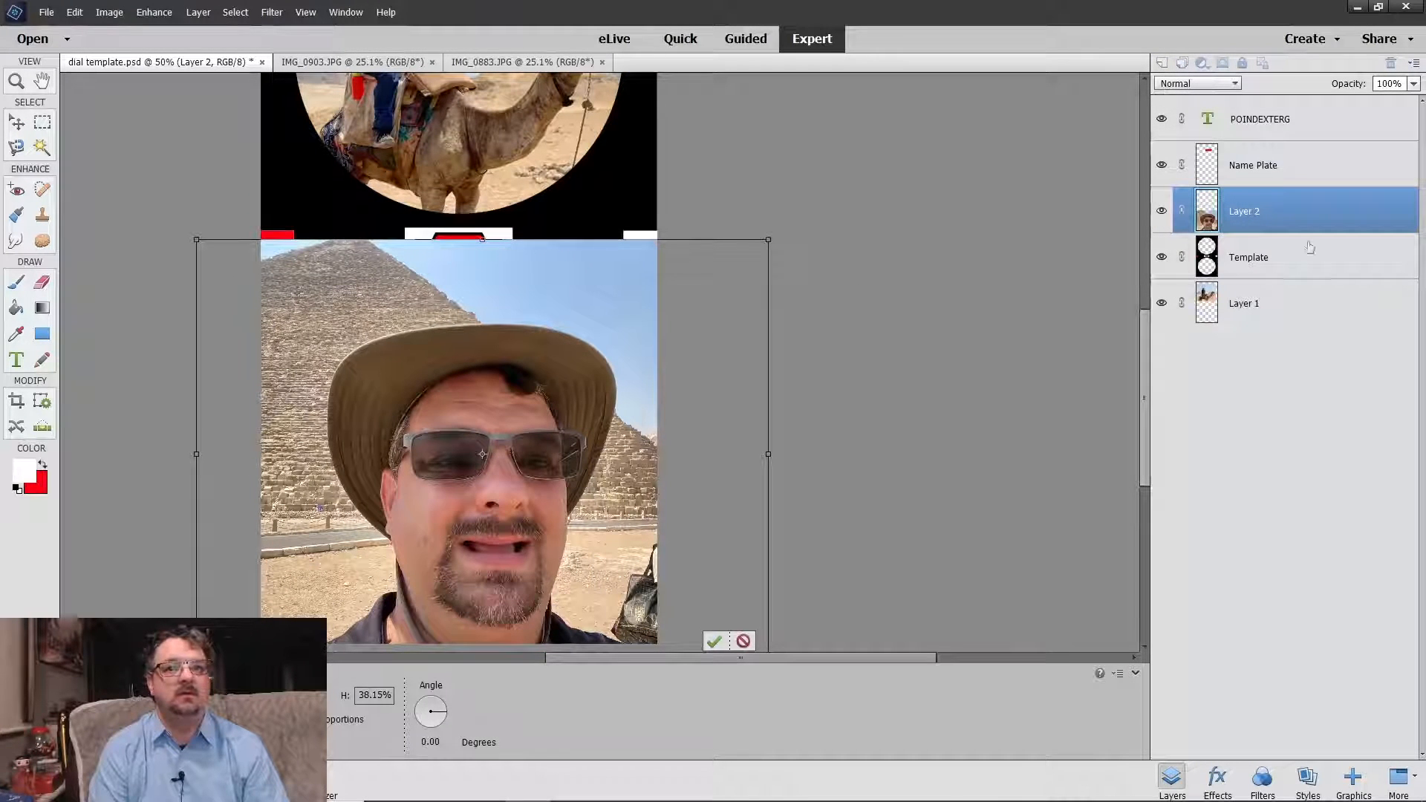
click(714, 641)
Step: Move Layer 2 to the bottom of the layer stack and center its photo within the Template's lower circle
drag(1263, 229, 1263, 322)
drag(472, 449, 447, 445)
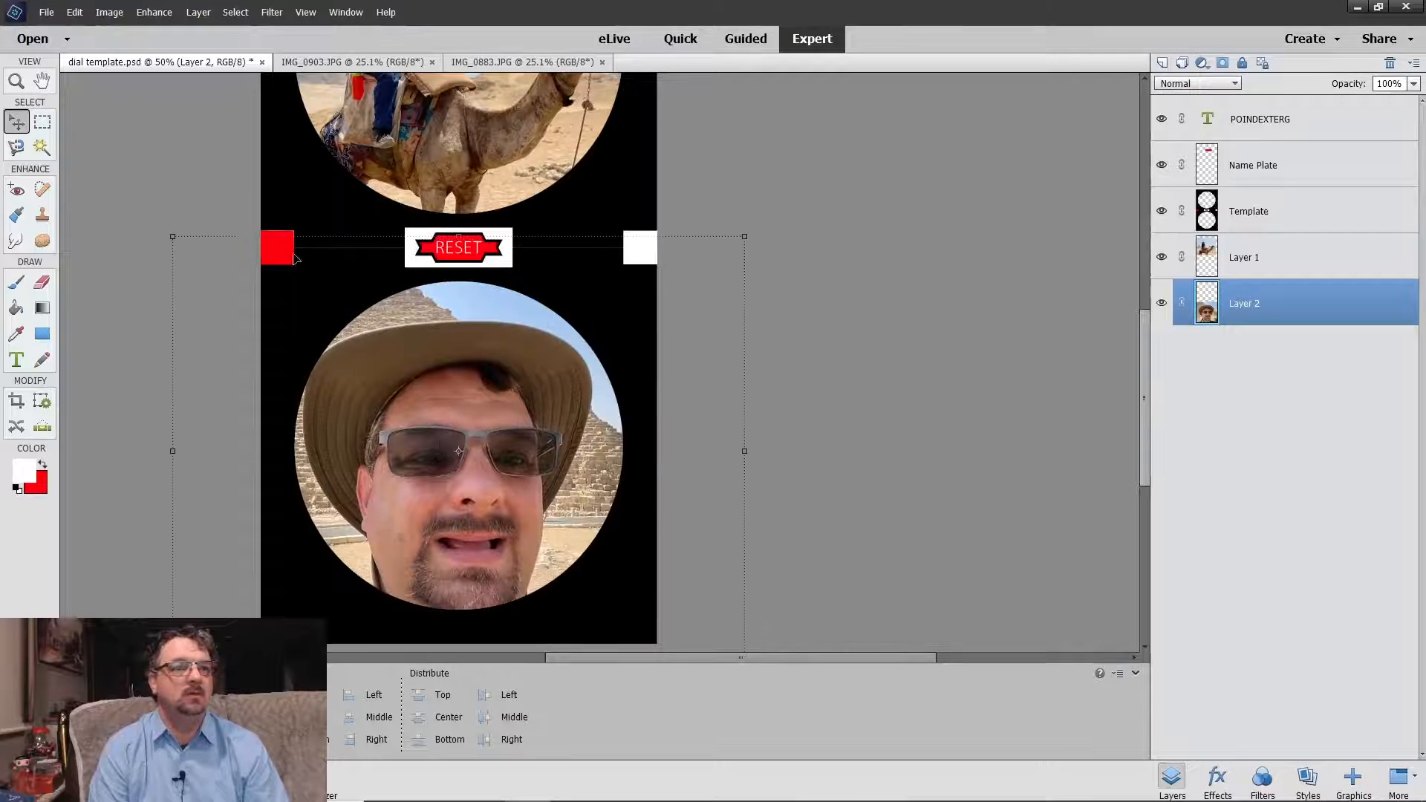
click(157, 223)
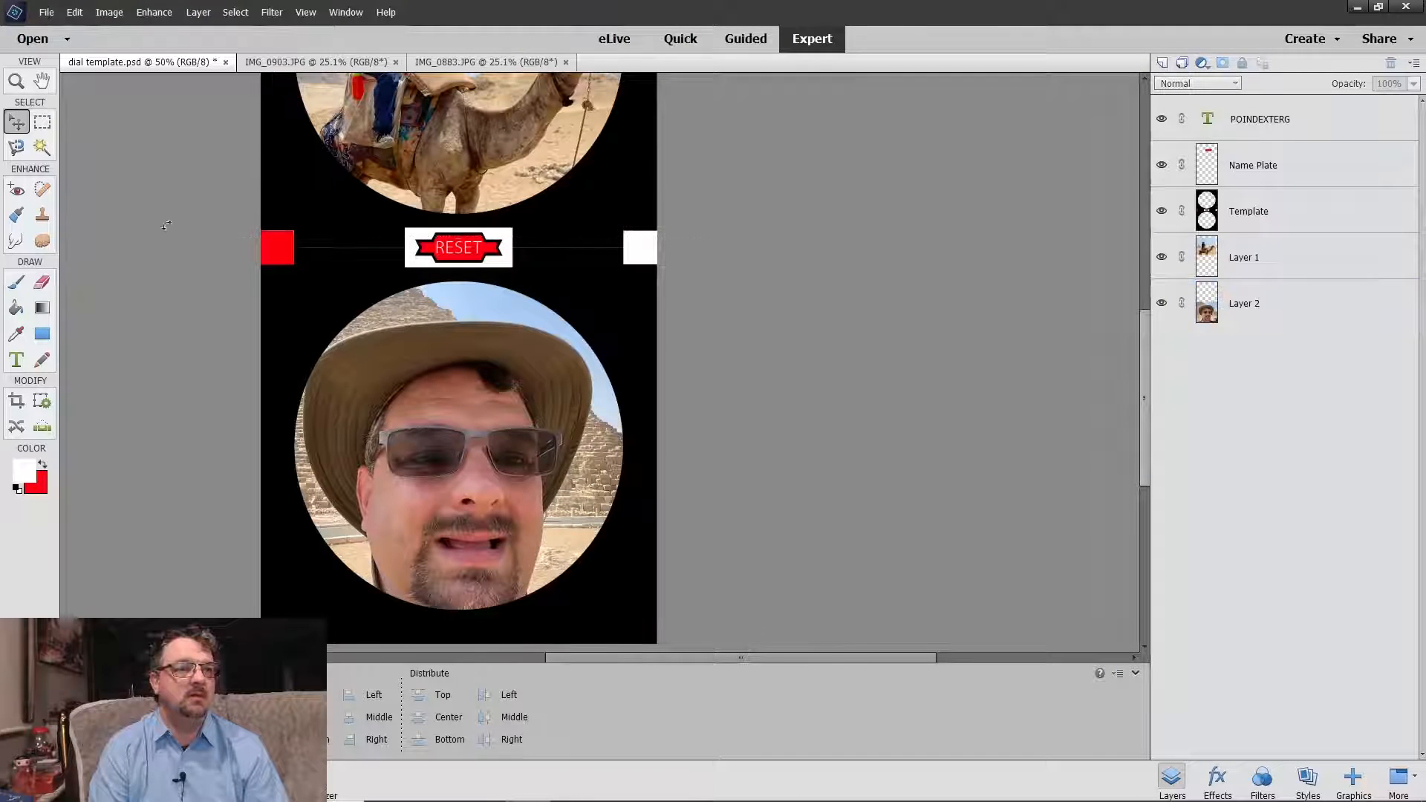
Step: Scale the lower photo down to about 79% and reposition it so it fills the whole lower circle
click(346, 380)
drag(173, 237, 293, 326)
drag(408, 459, 401, 395)
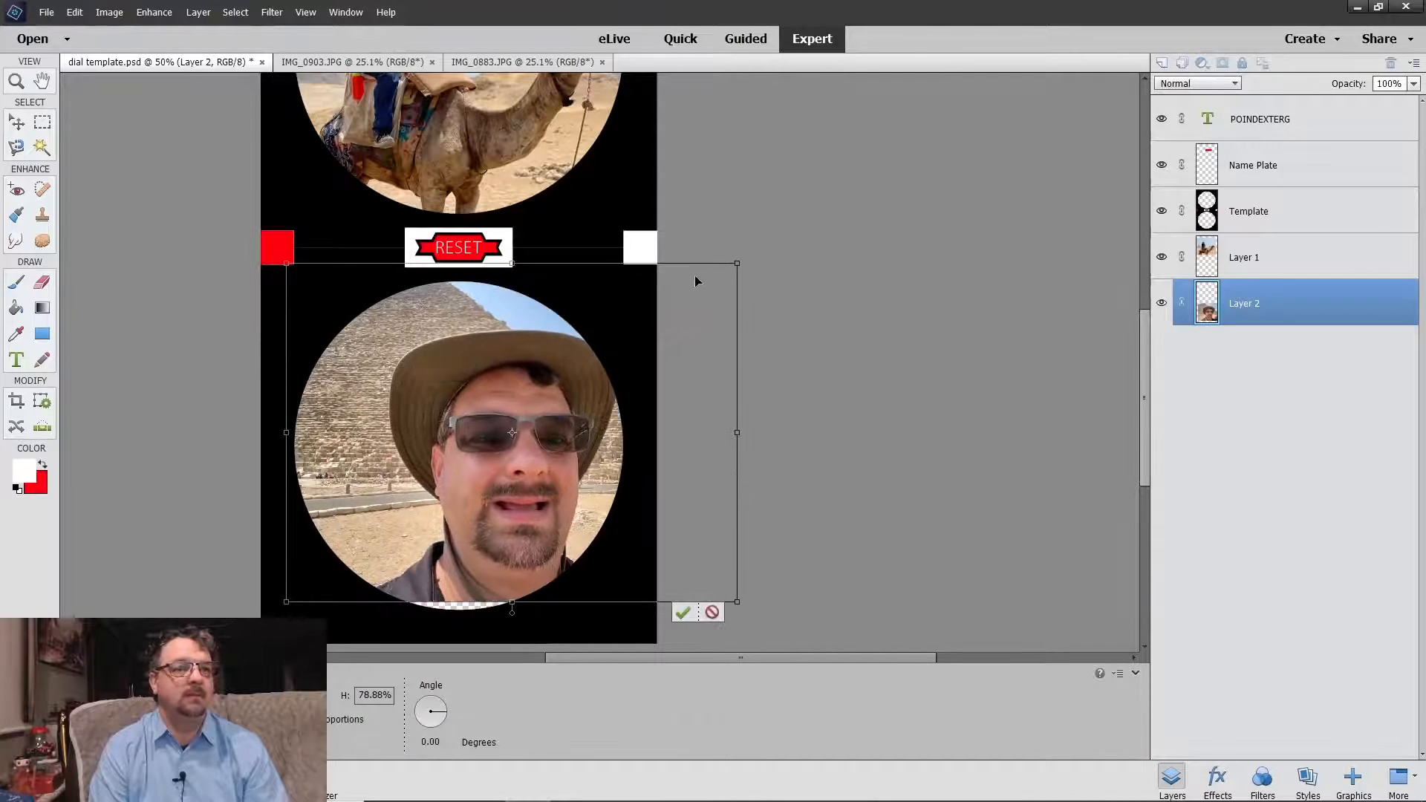
drag(735, 263, 701, 261)
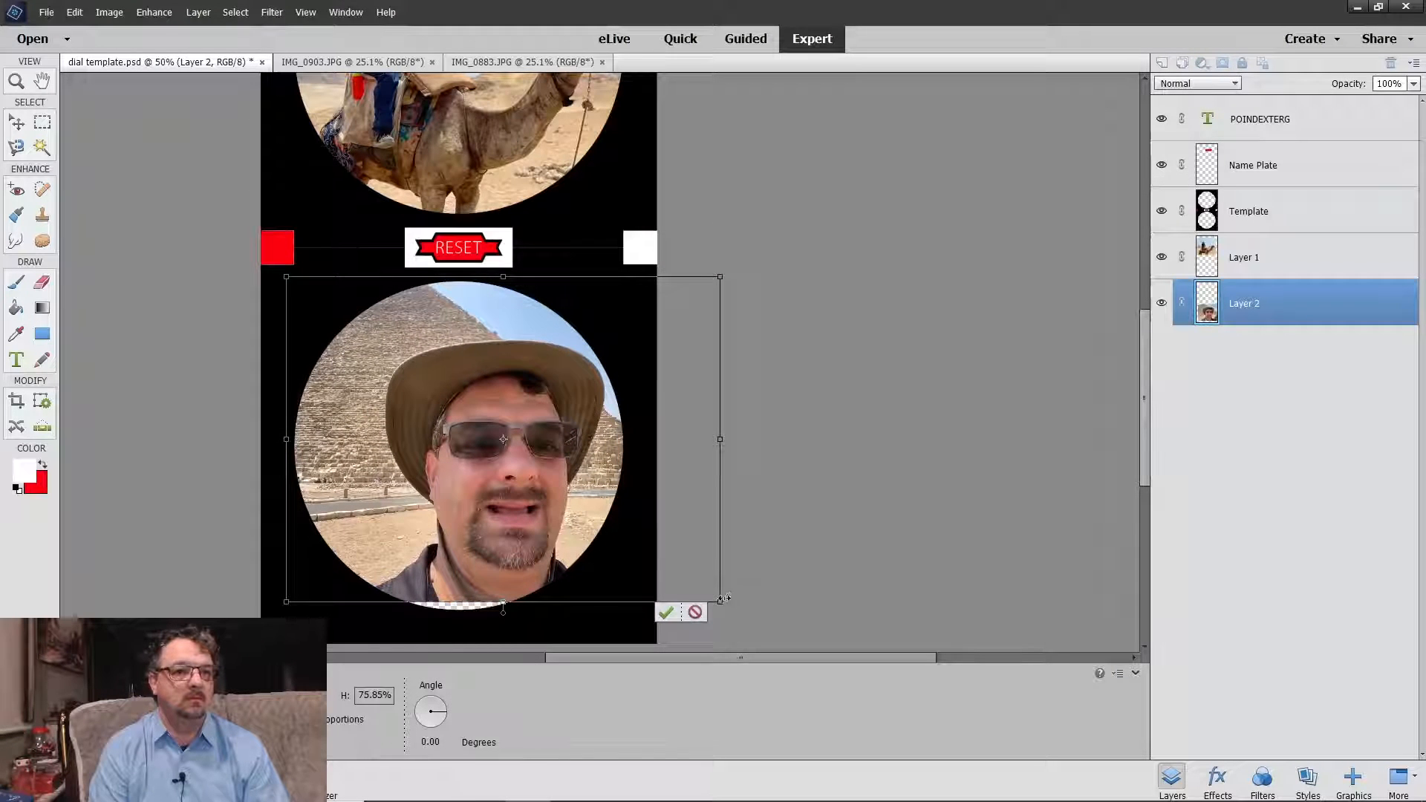
drag(722, 602, 736, 615)
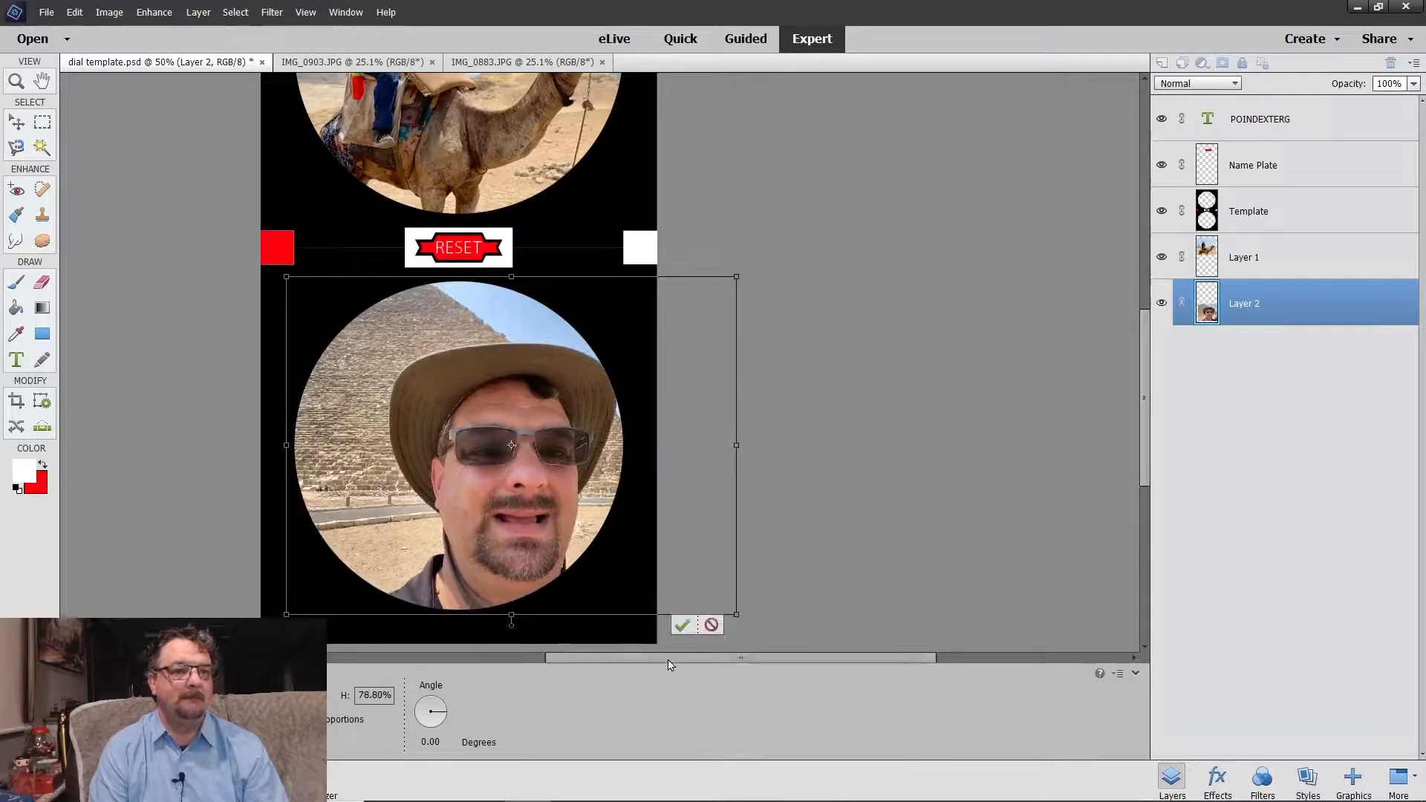
click(681, 626)
click(882, 354)
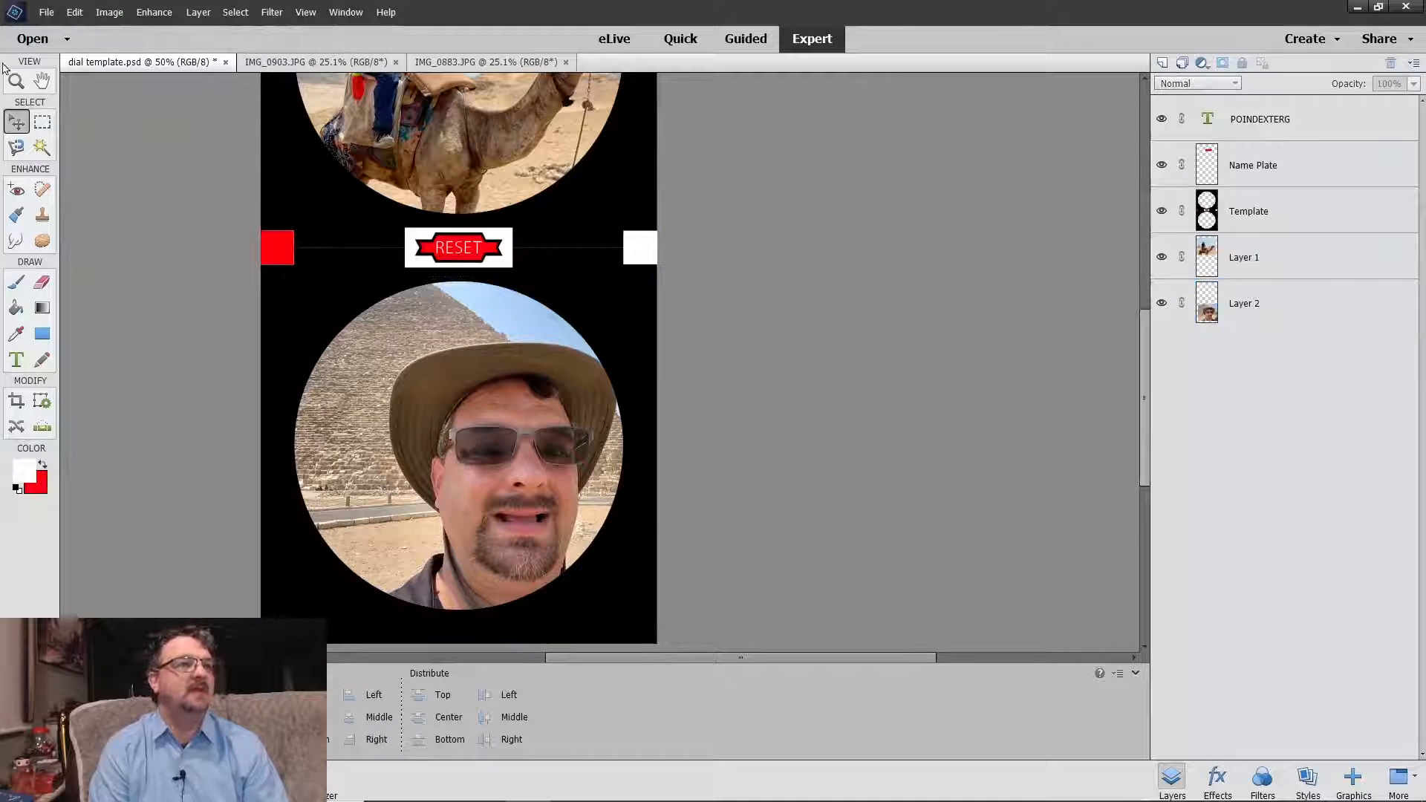
click(15, 82)
click(397, 696)
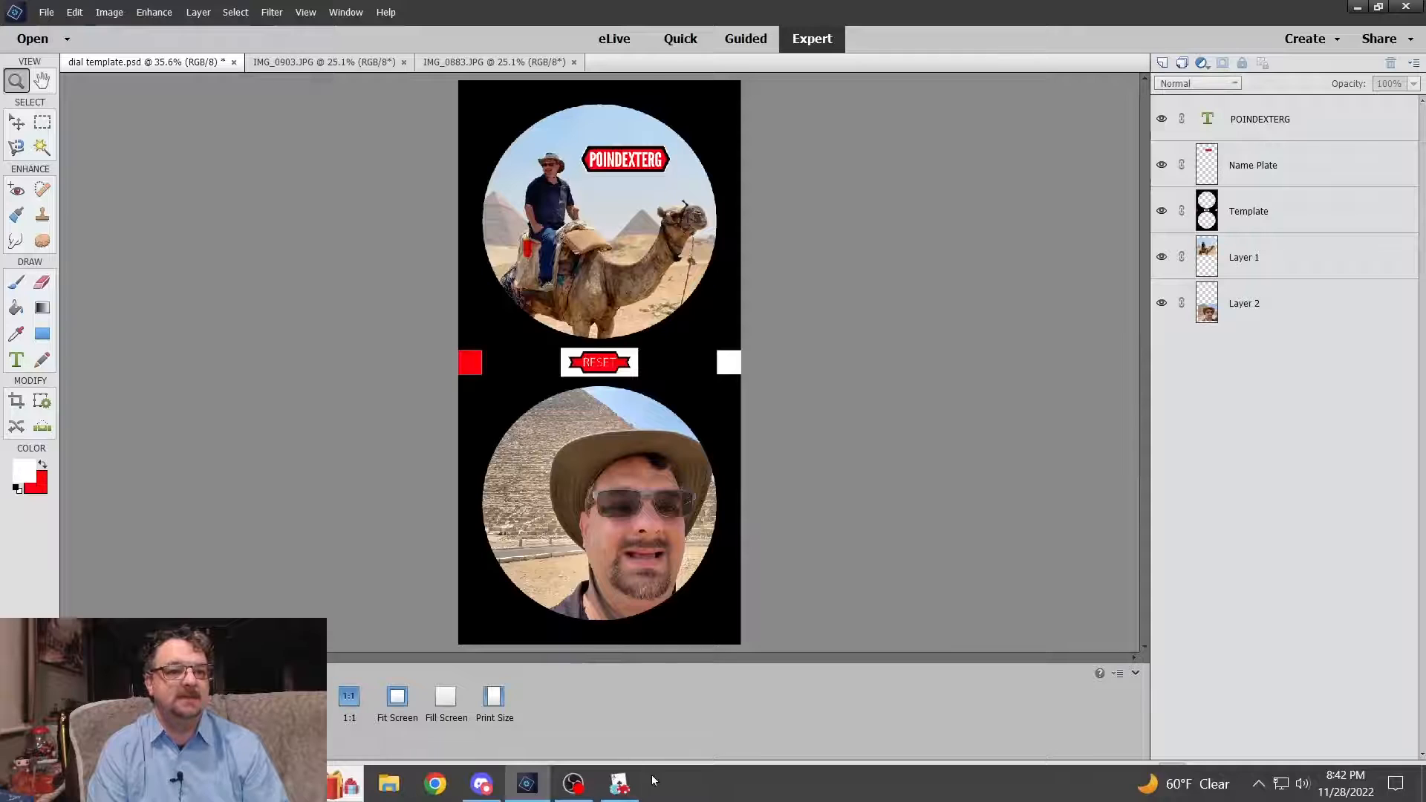
Step: Switch to Tabletop Simulator and open the custom model settings of the Sam Houston health dial
click(620, 783)
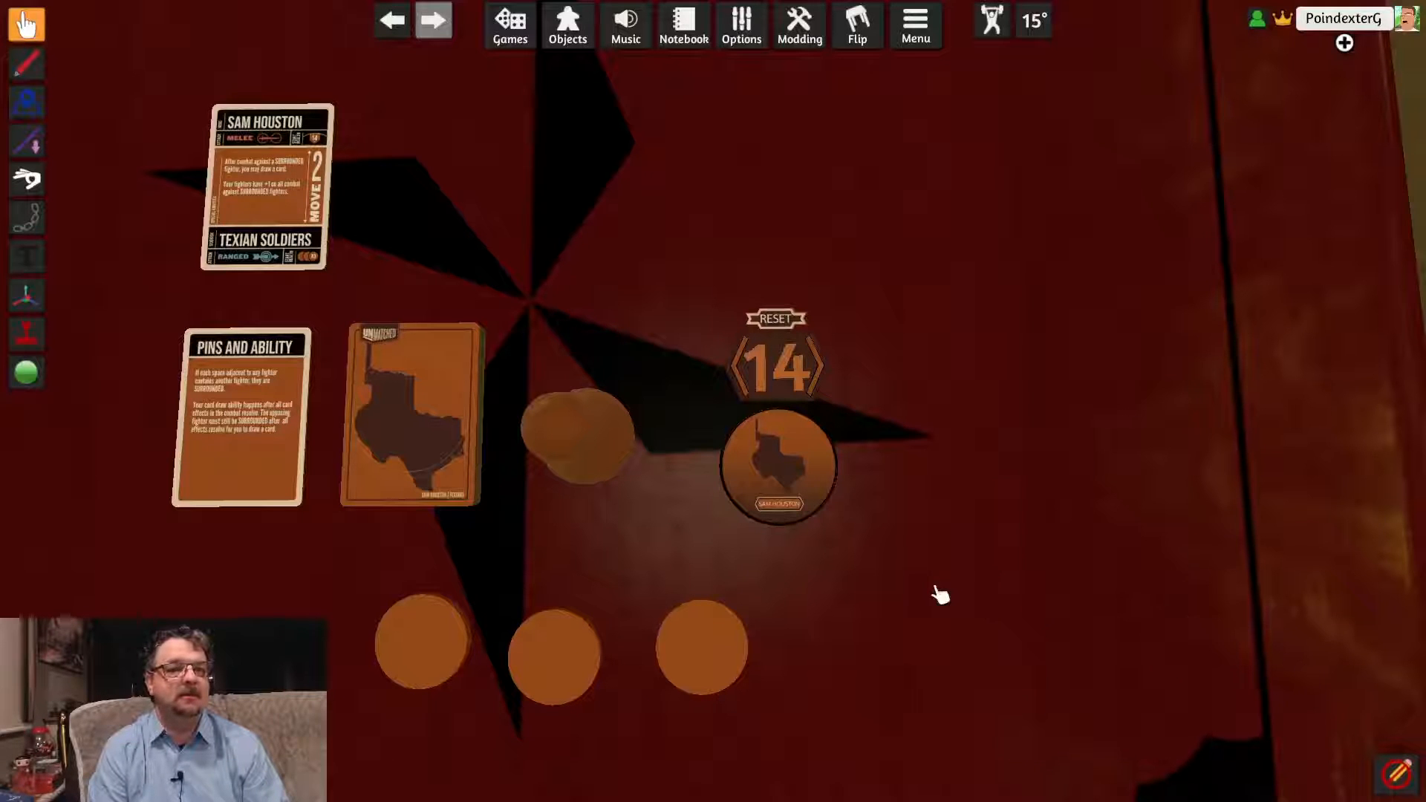
scroll(942, 590, up, 3)
right_click(822, 487)
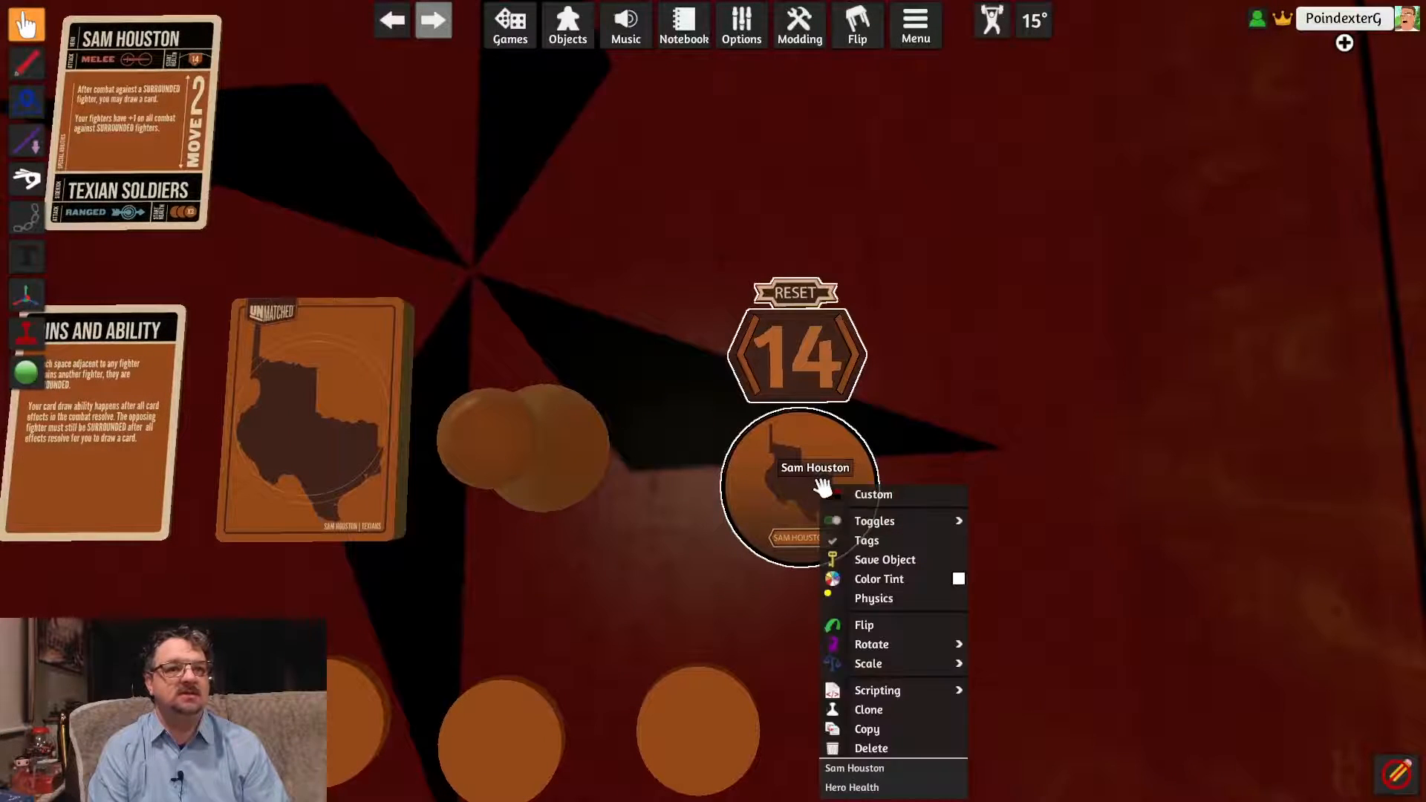
click(887, 498)
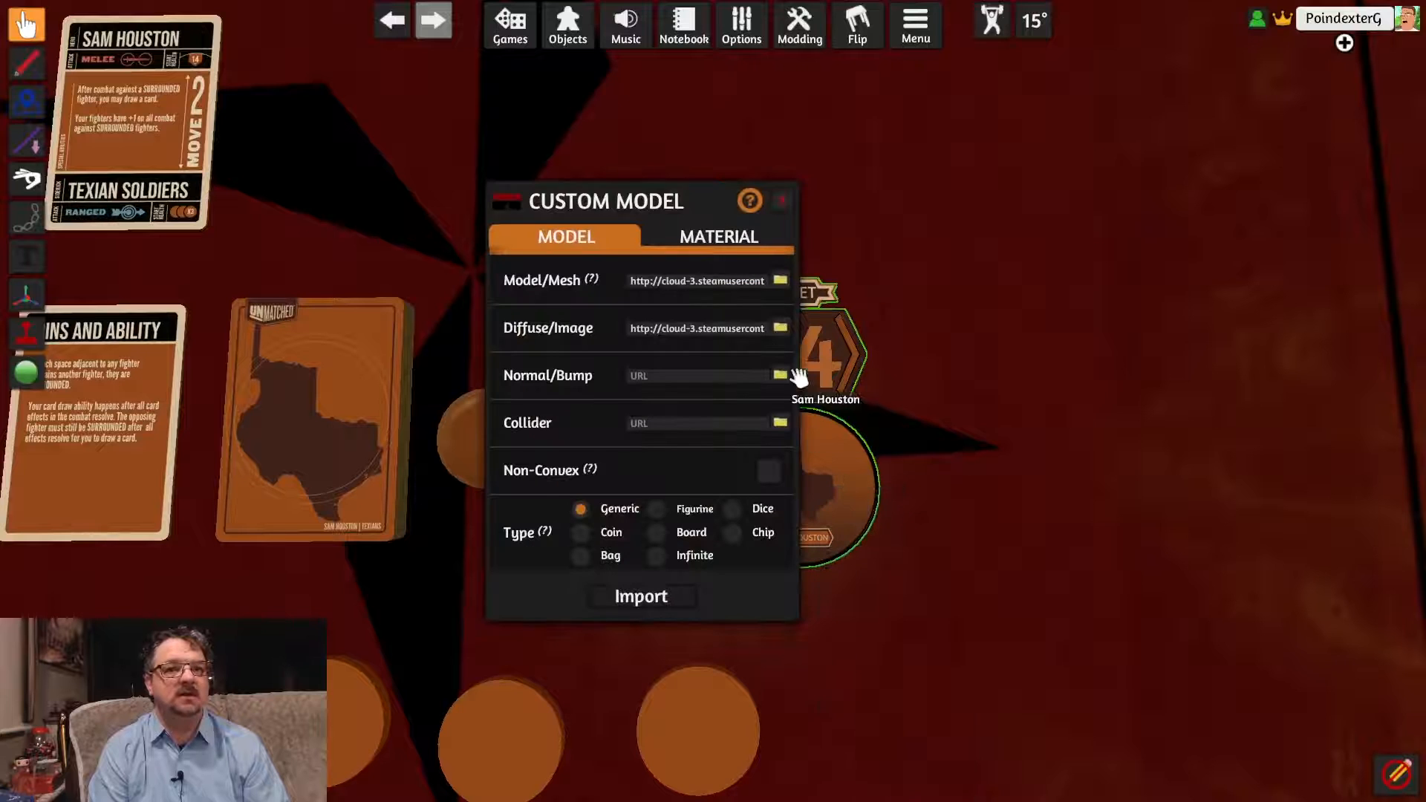
Step: Replace the dial's diffuse image with the "ugly dial" file from the Desktop, loaded locally, and import the model
click(789, 329)
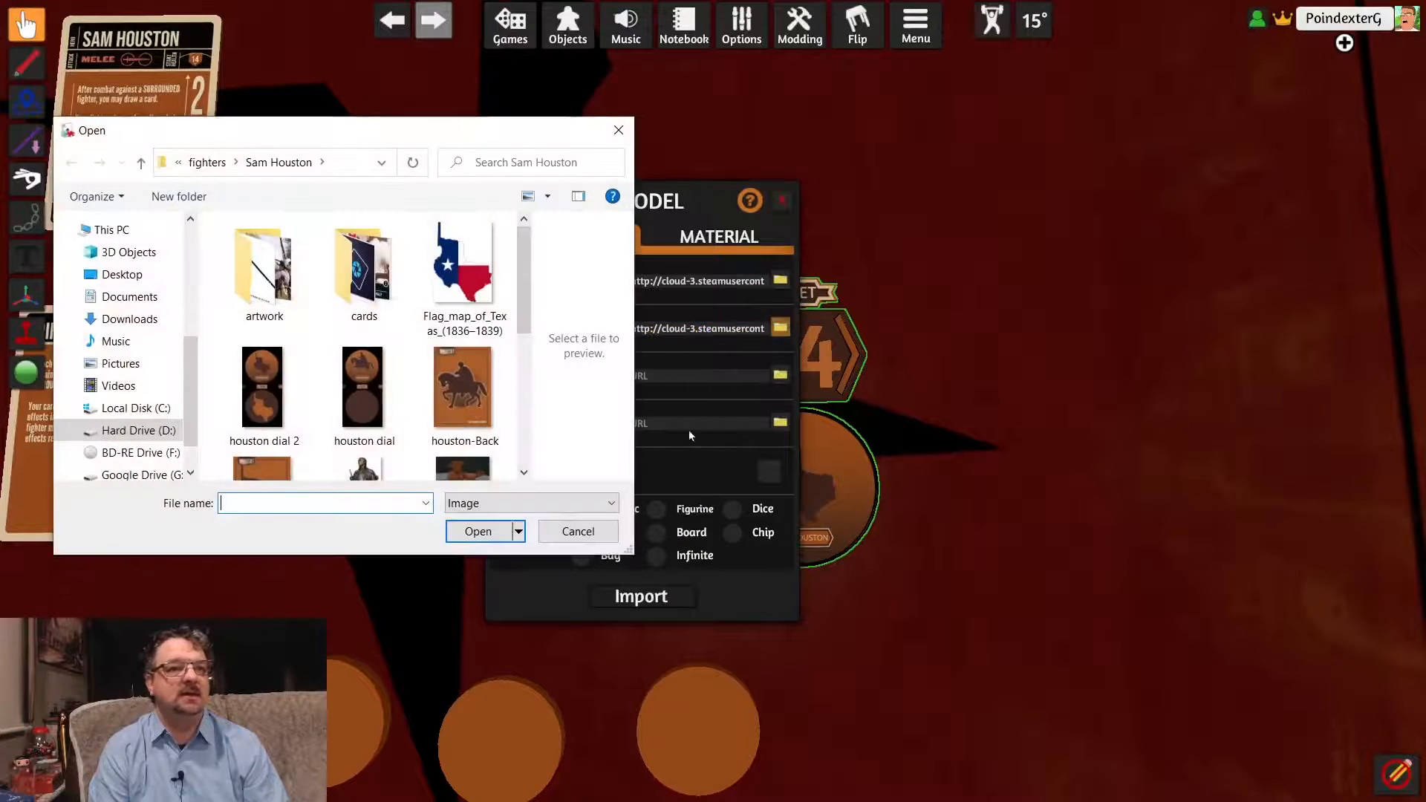
click(109, 280)
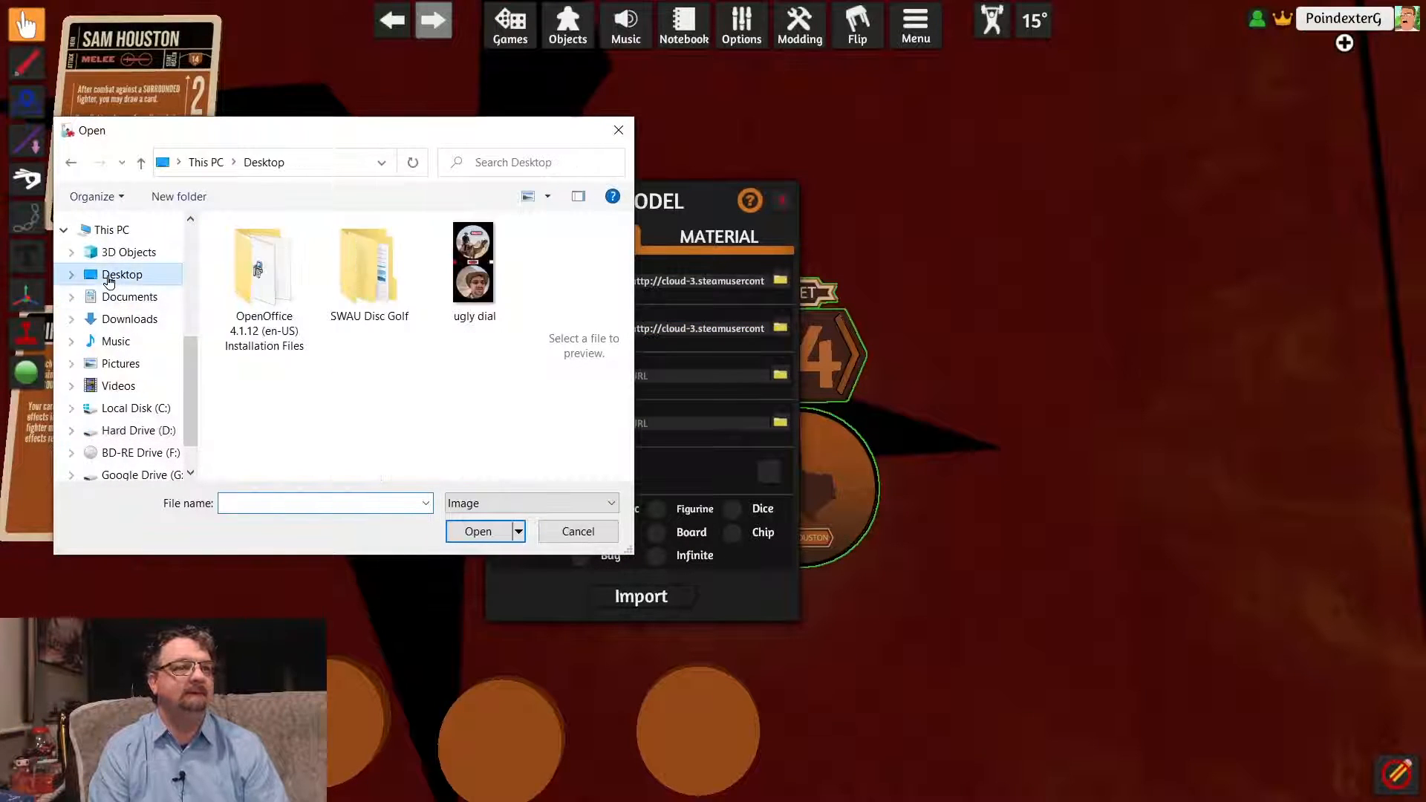
click(484, 276)
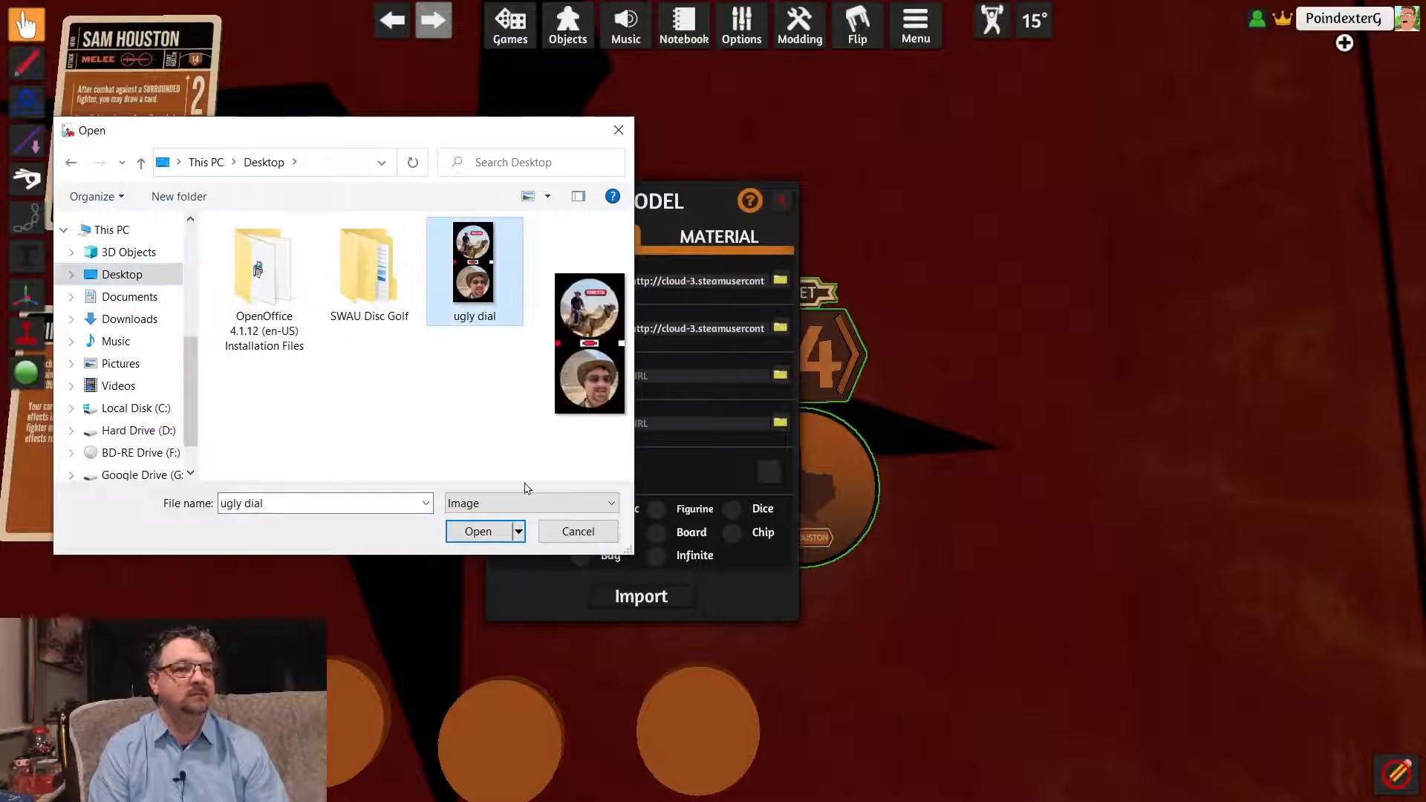
click(488, 531)
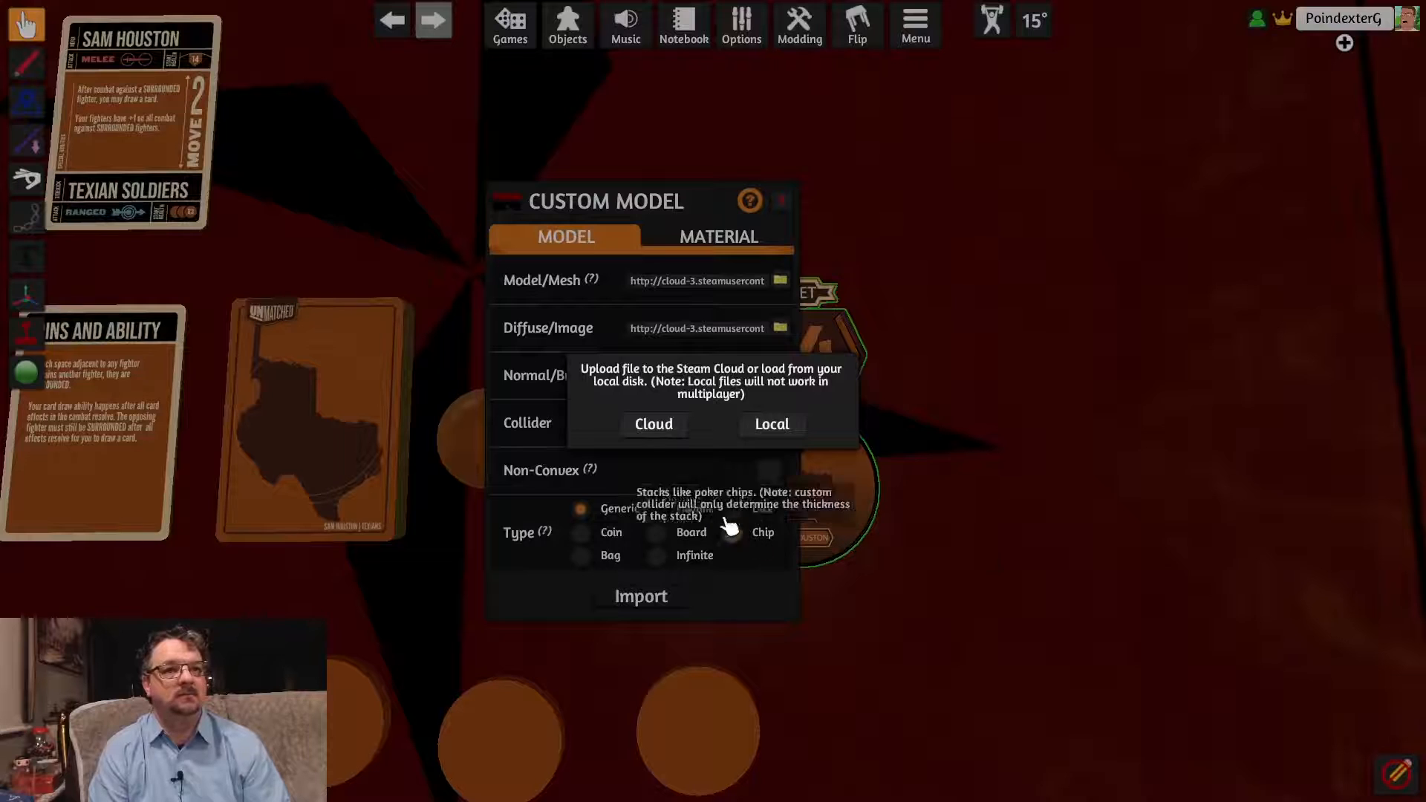
click(772, 425)
click(673, 606)
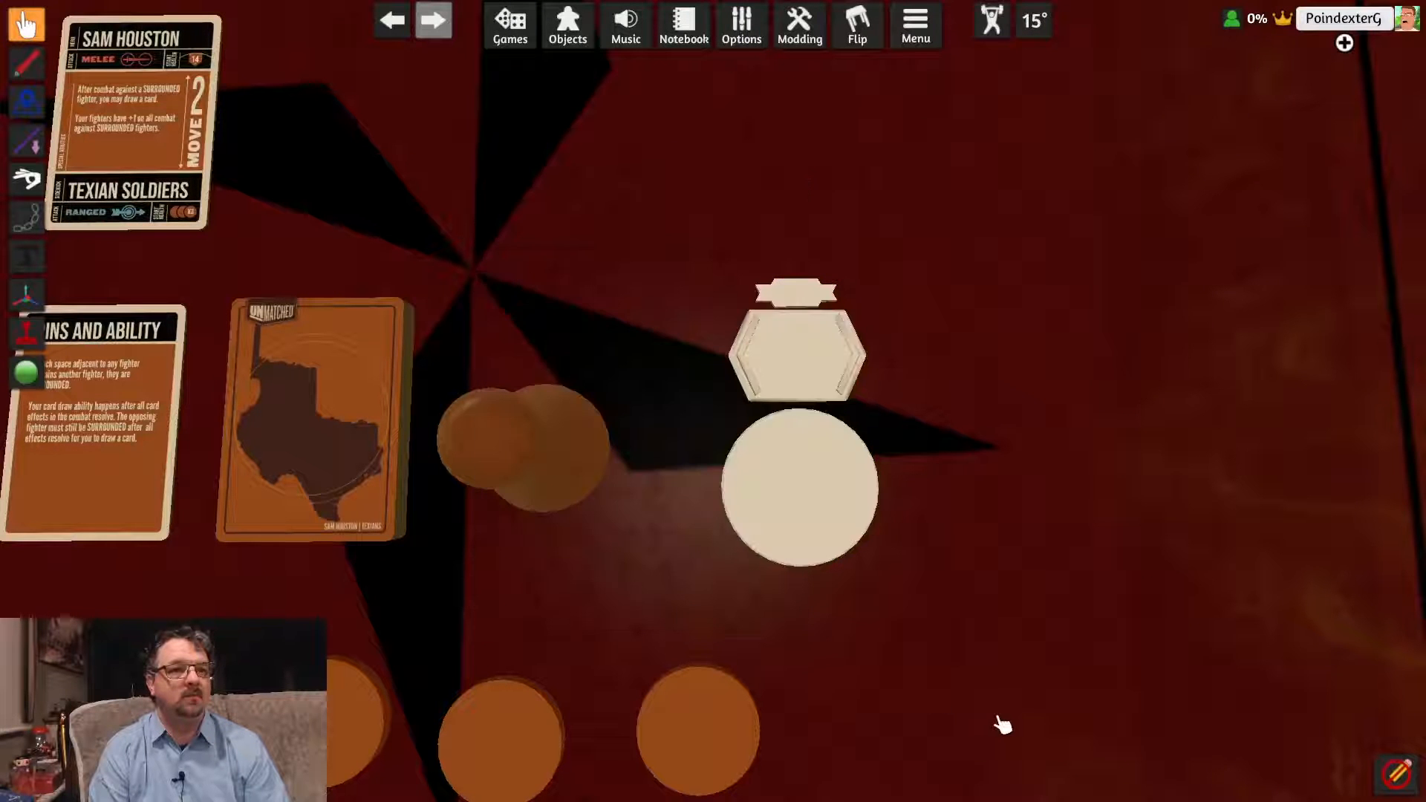
Step: In the dial's Lua script, set MAX_VALUE to 99 and COLOR_HEX to black, then save and play and close the editor
scroll(951, 587, up, 3)
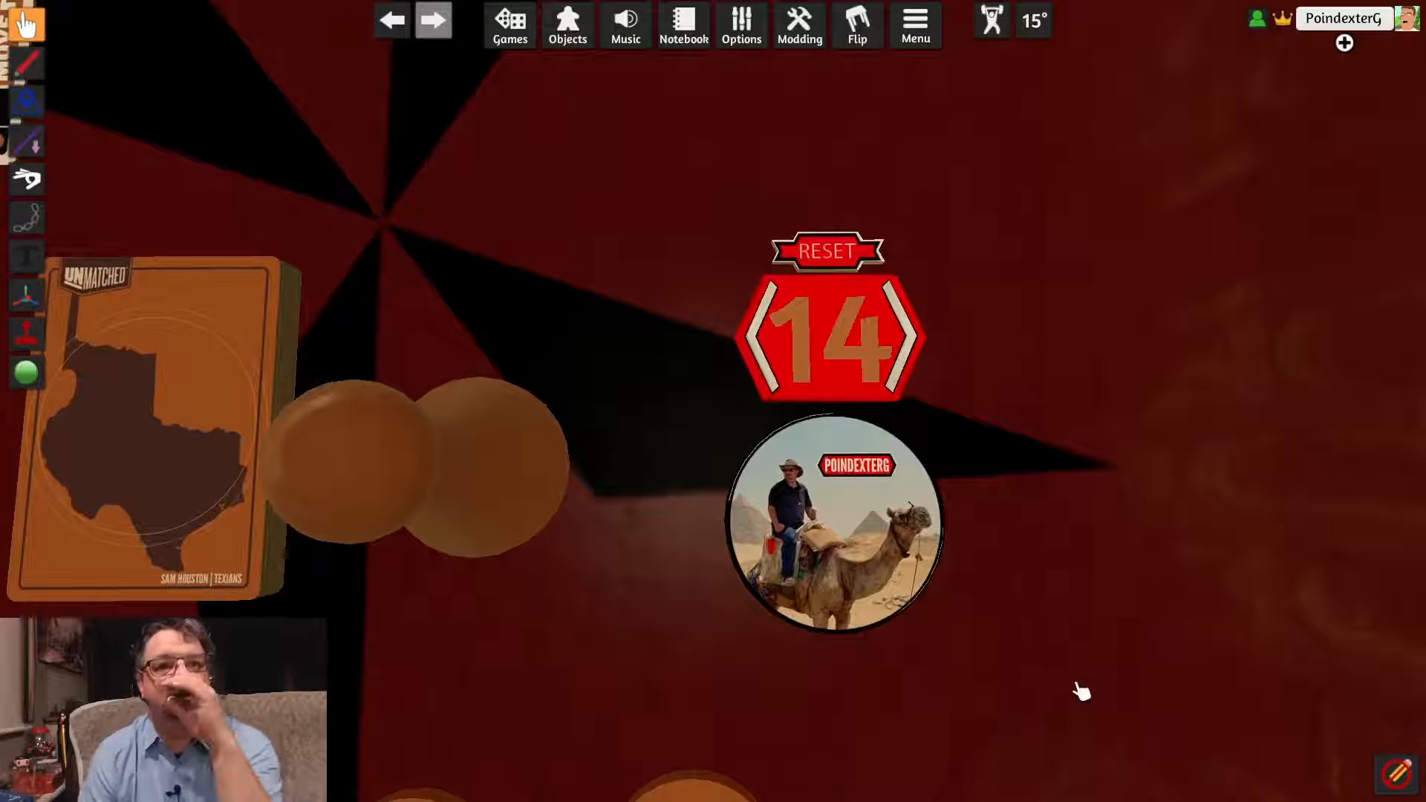
right_click(866, 491)
mouse_move(949, 676)
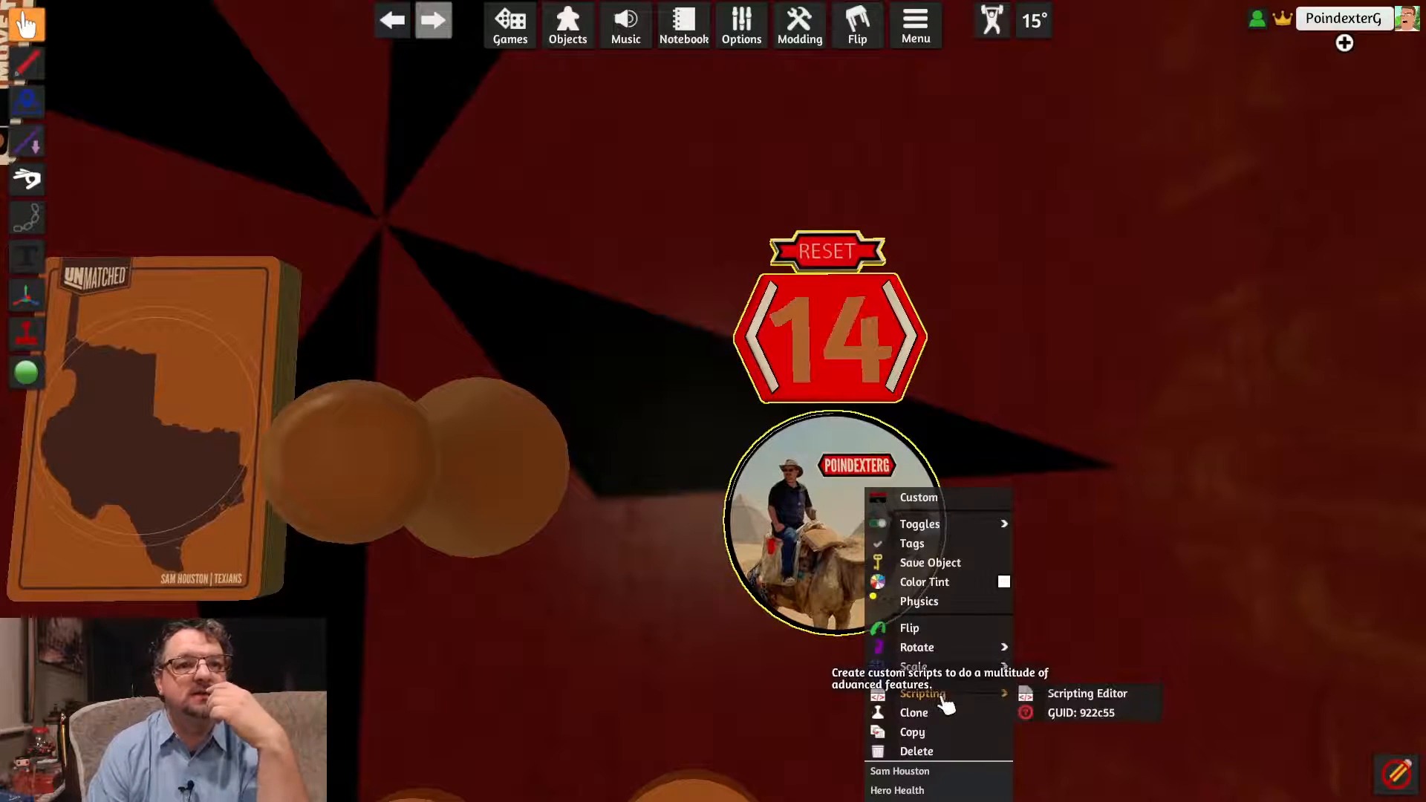
click(1082, 693)
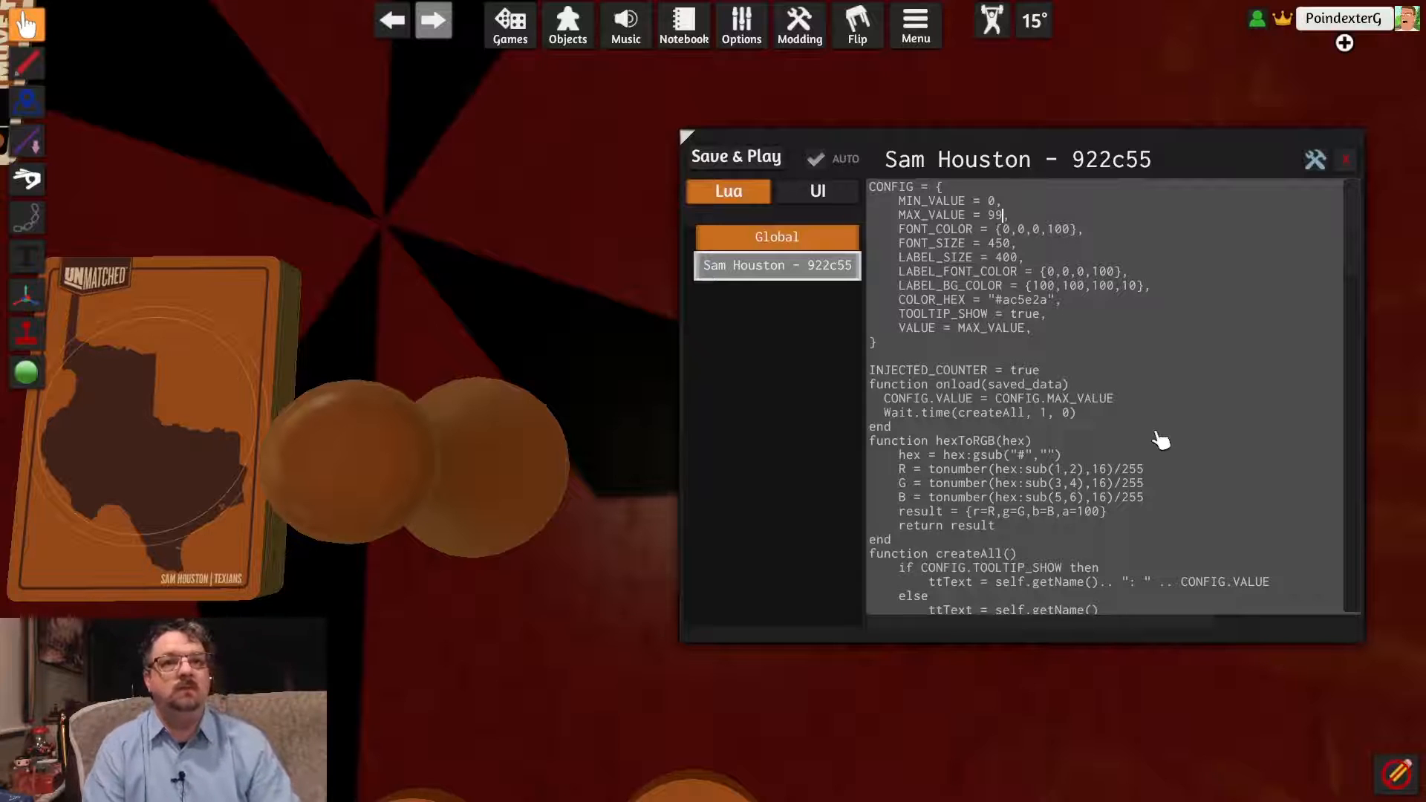
click(1043, 312)
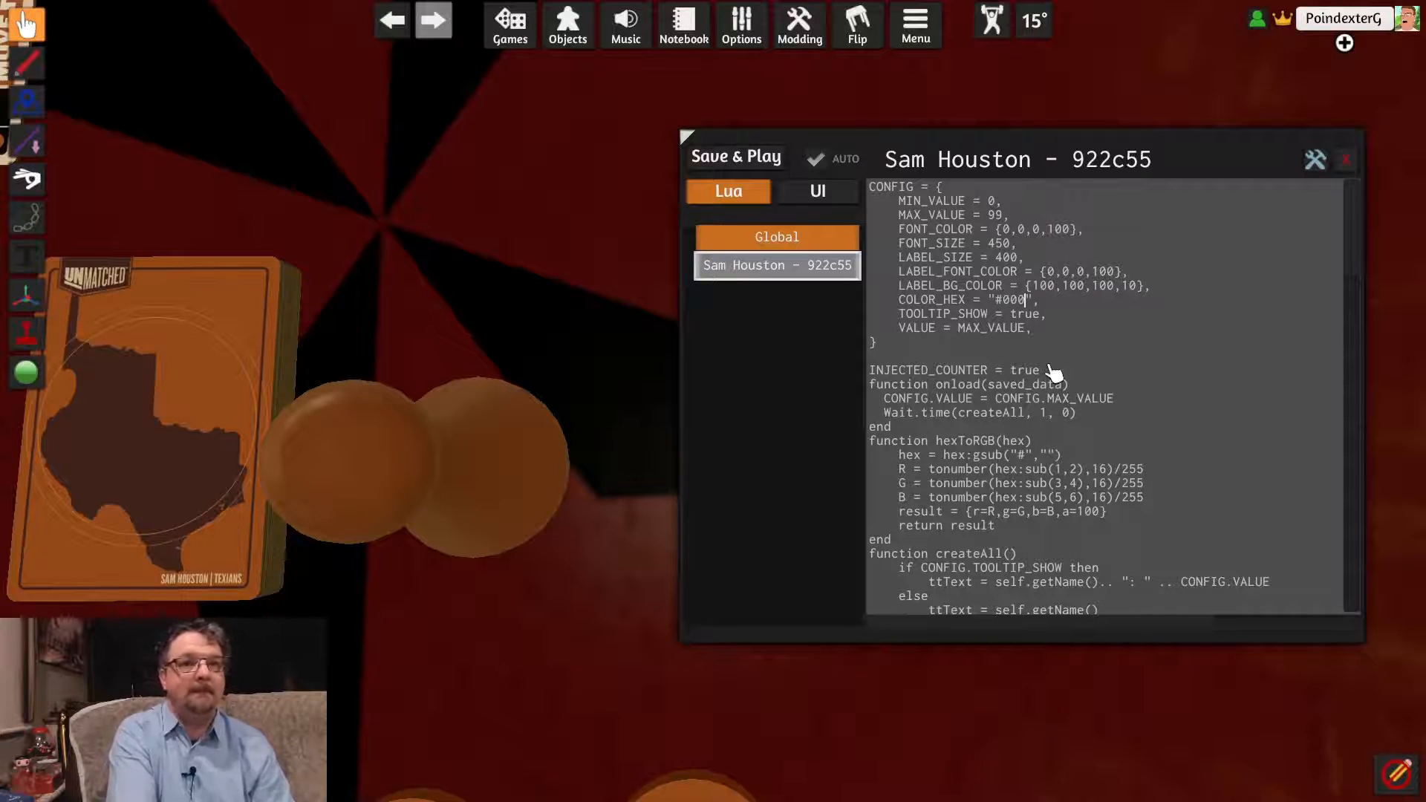
click(737, 157)
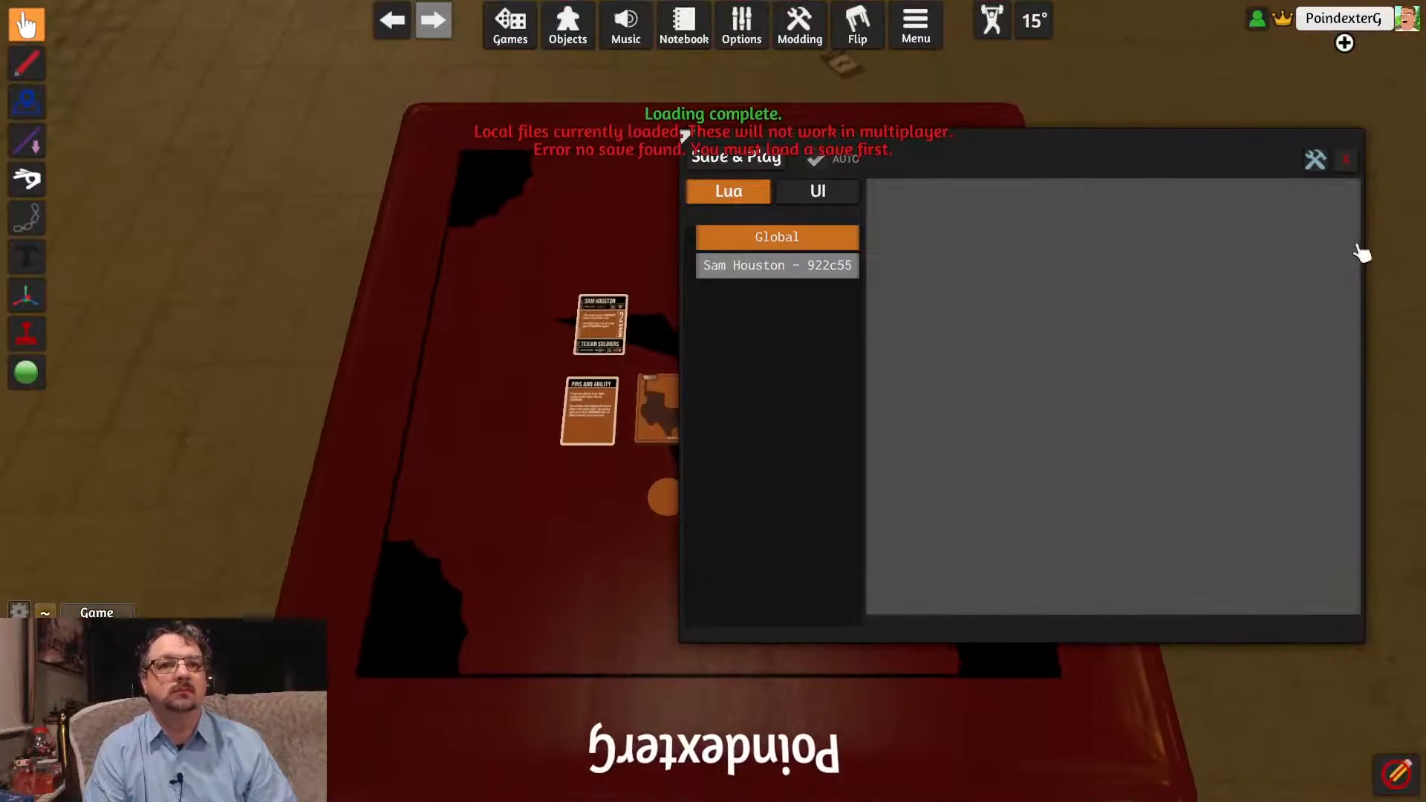
click(1346, 159)
Step: Shift the health dial up the table, flip it over and back, and examine it from several angles
scroll(891, 494, up, 6)
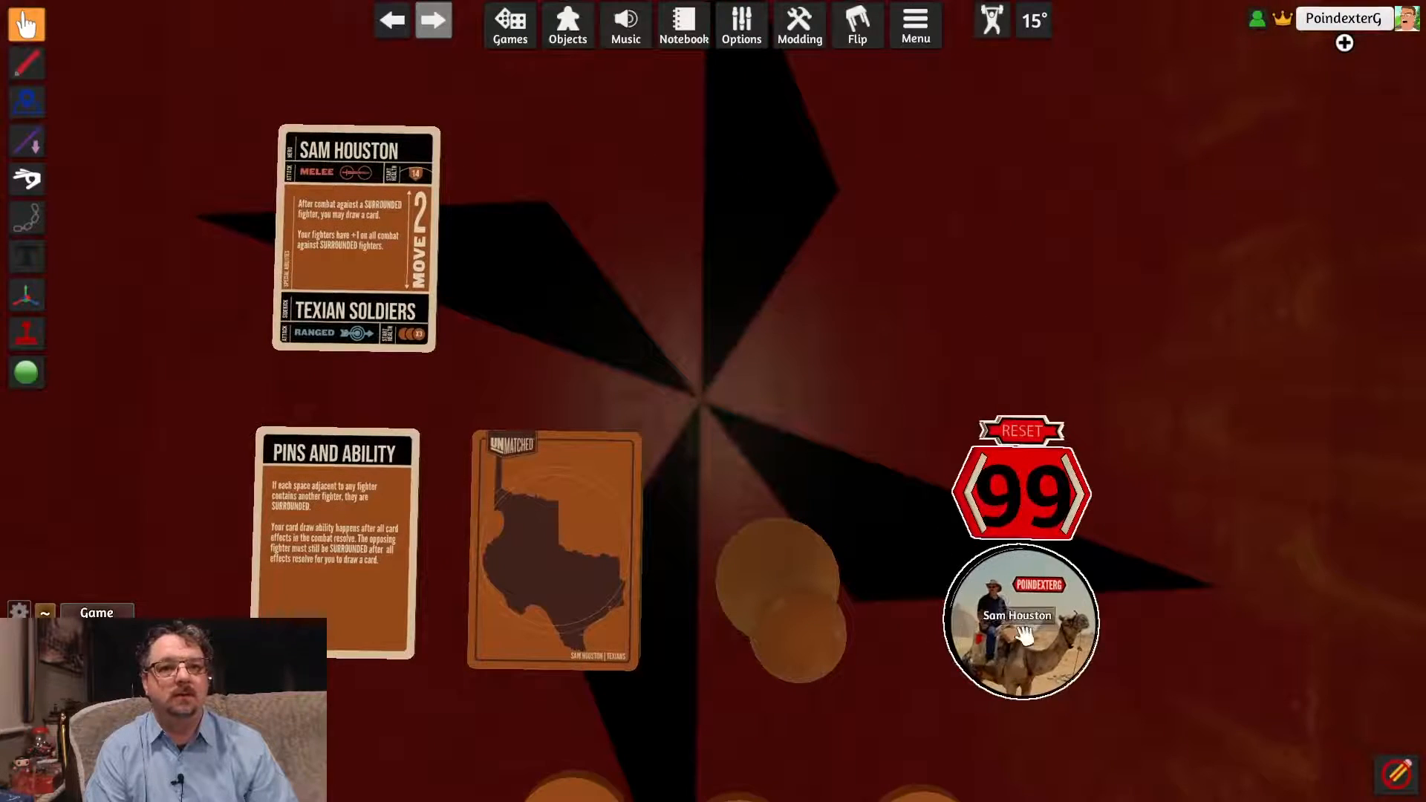
drag(1023, 635, 1023, 460)
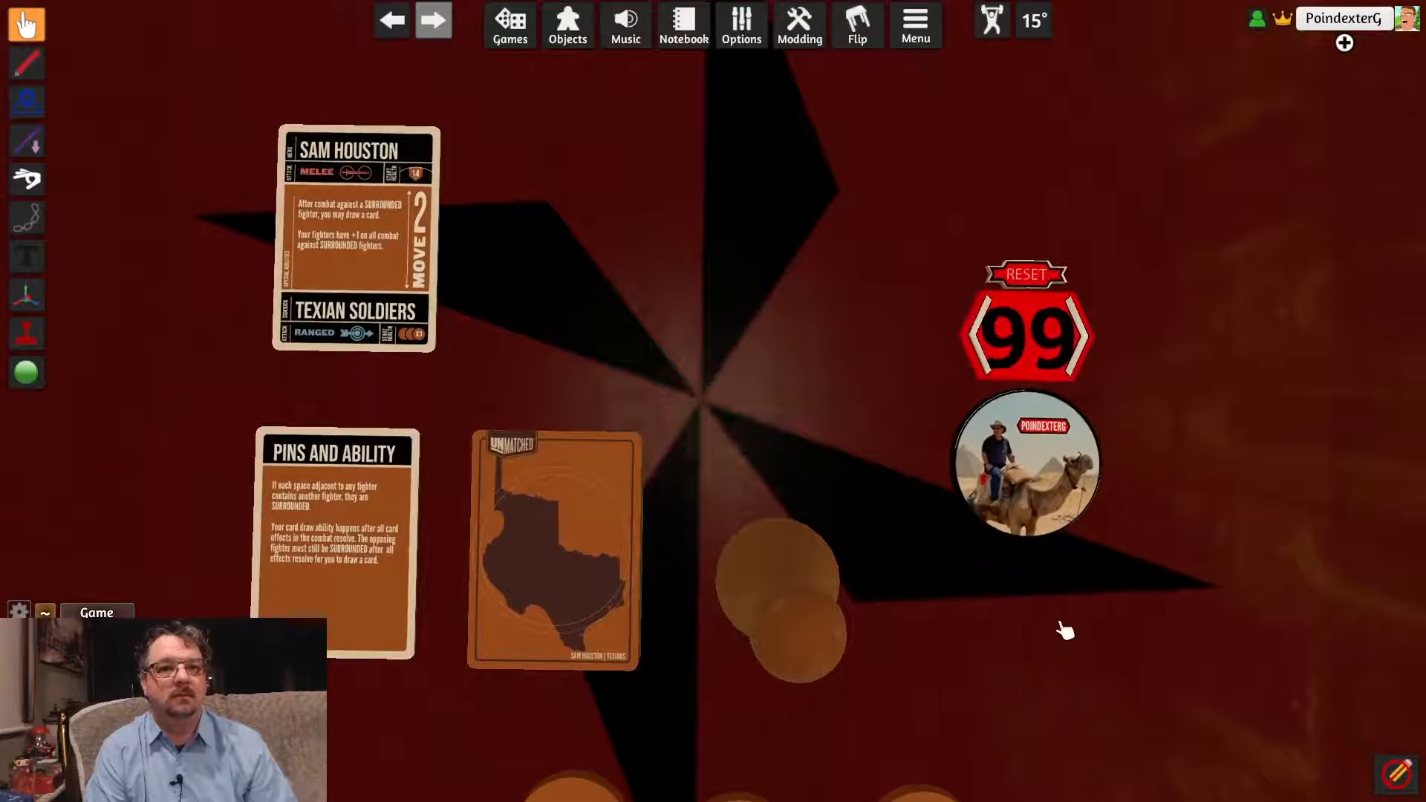
key(f)
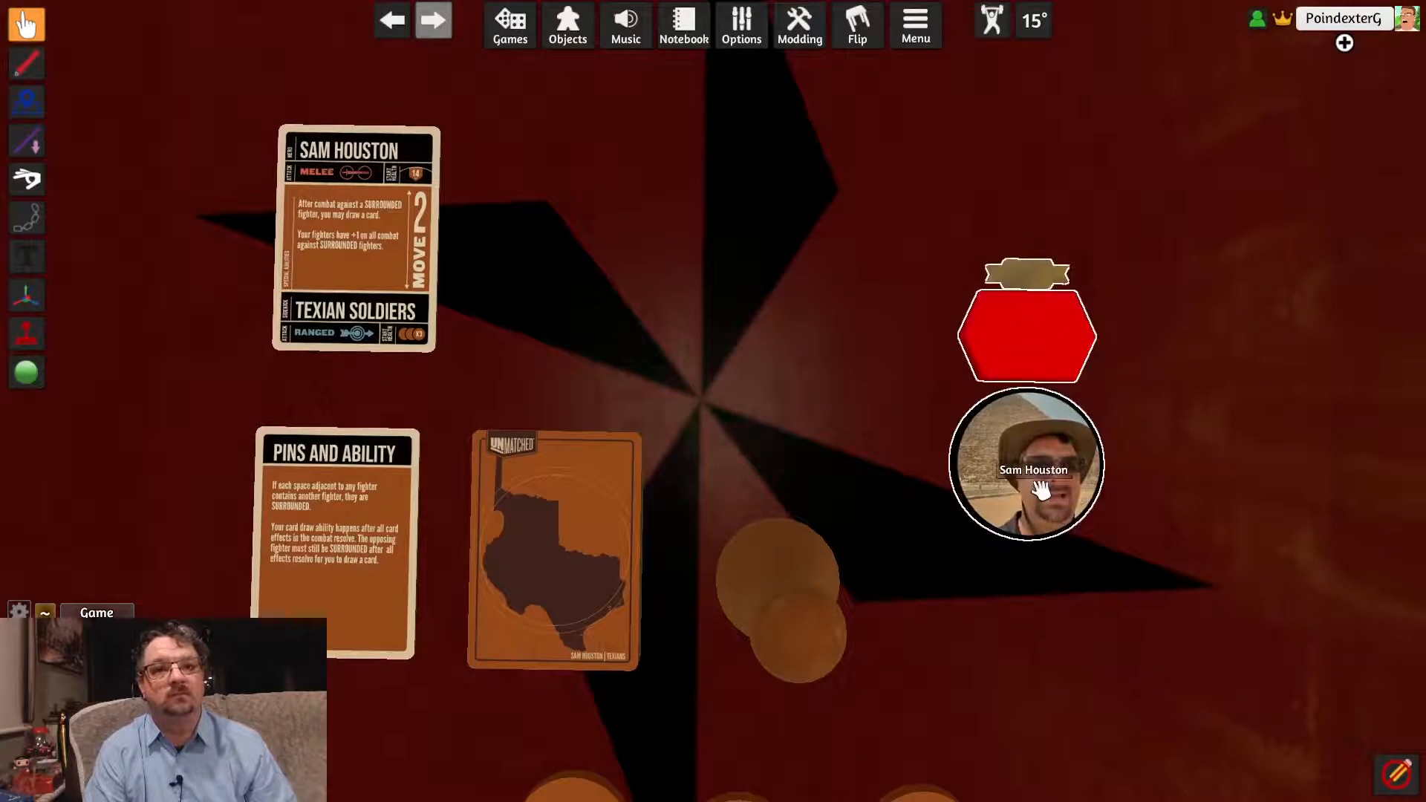
key(f)
scroll(1040, 487, up, 1)
drag(1102, 470, 1067, 453)
drag(1178, 595, 1111, 498)
drag(1200, 356, 1067, 369)
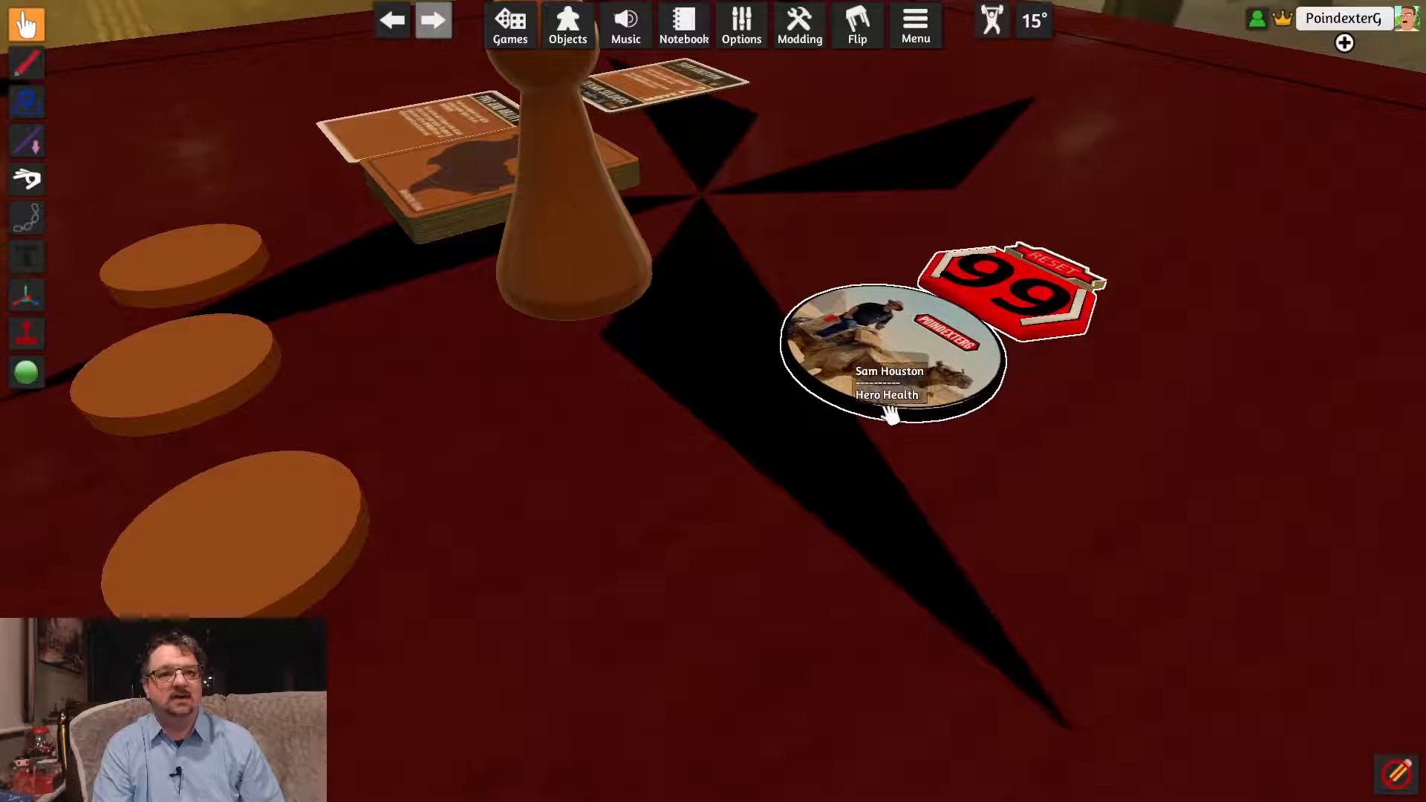
drag(859, 408, 1088, 445)
drag(821, 520, 995, 616)
Step: Switch to Photoshop Elements to review the finished dial image, and return to Tabletop Simulator
key(super)
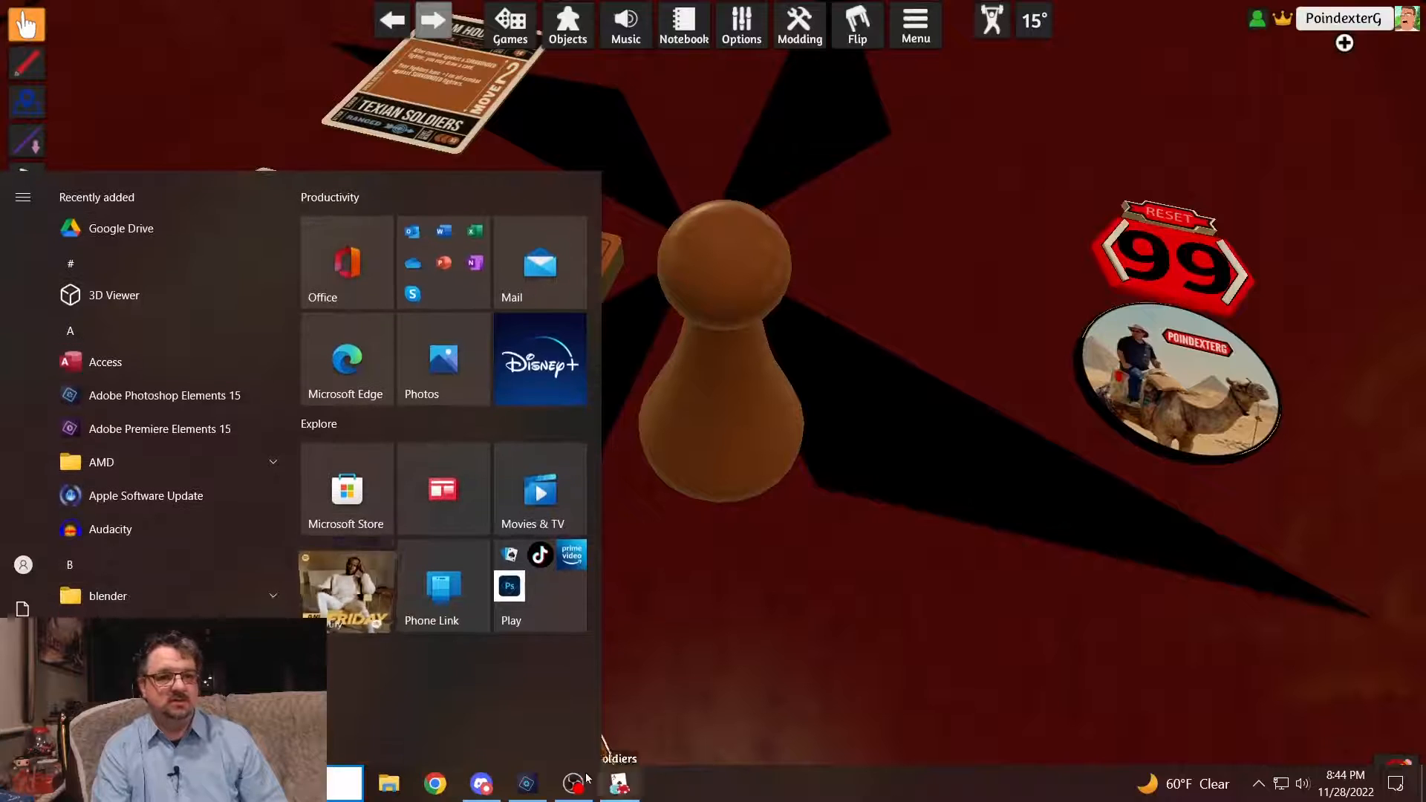
click(542, 784)
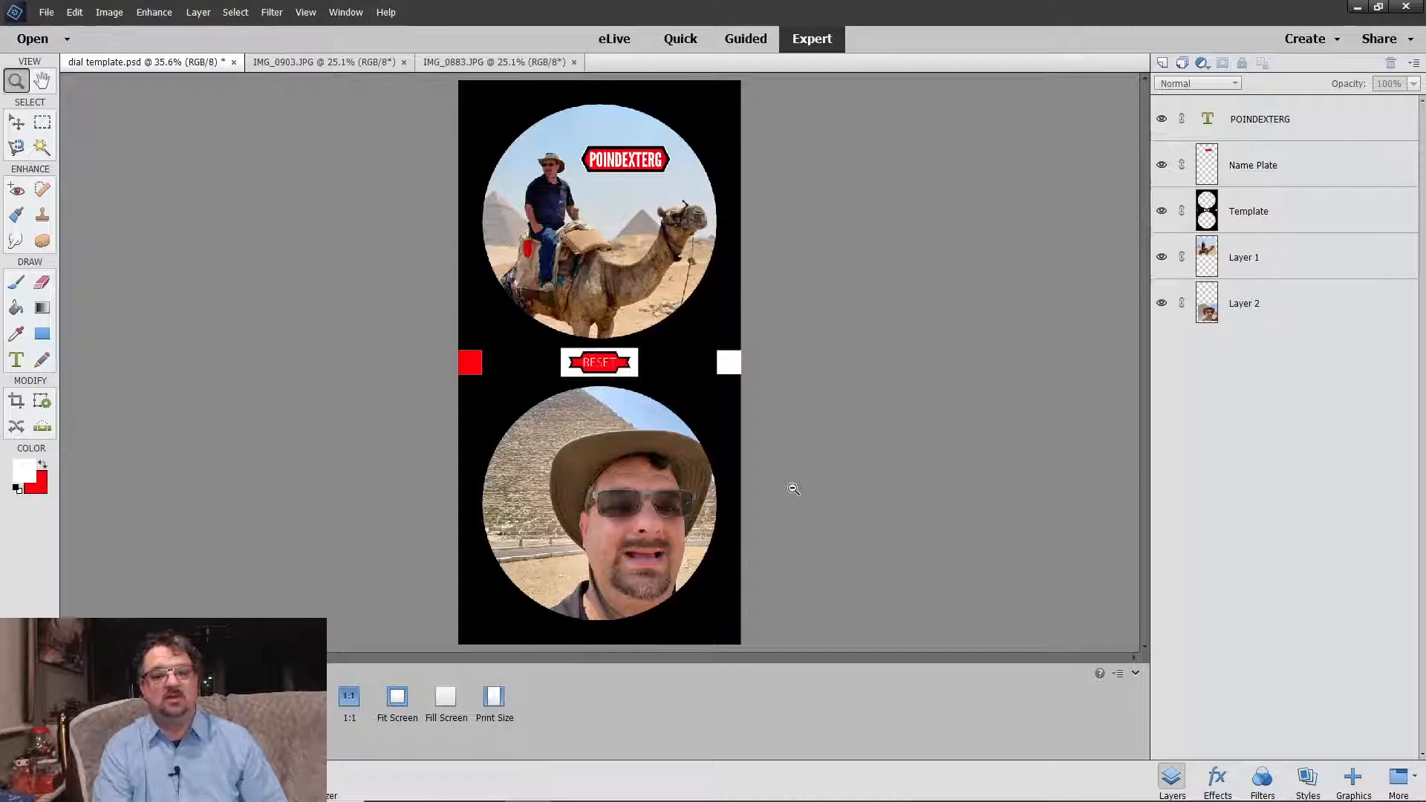
key(super)
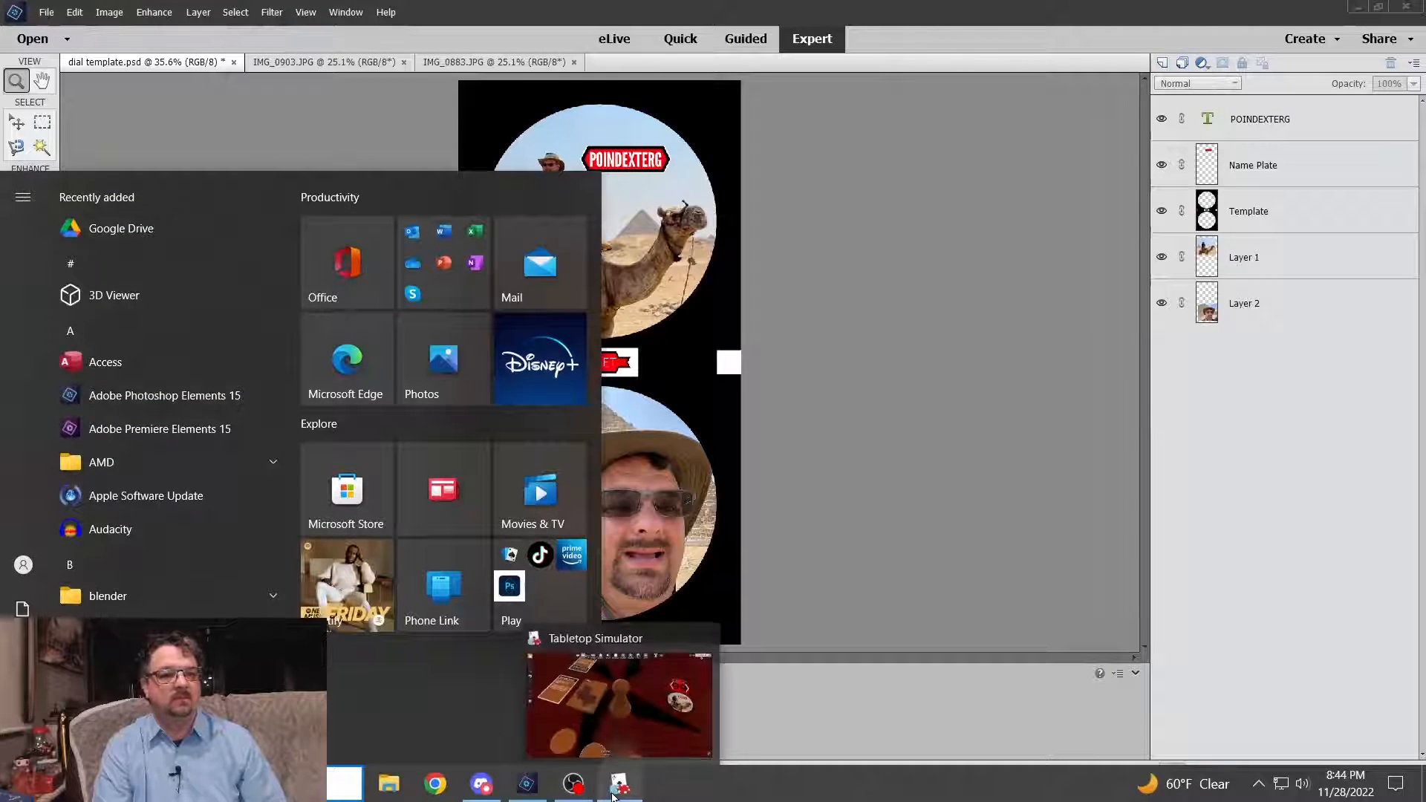
click(573, 783)
Step: Move the Sam Houston health dial next to the pawn and the orange tokens on the table
scroll(925, 532, down, 5)
mouse_move(926, 533)
mouse_down()
mouse_move(968, 653)
mouse_move(921, 547)
mouse_up()
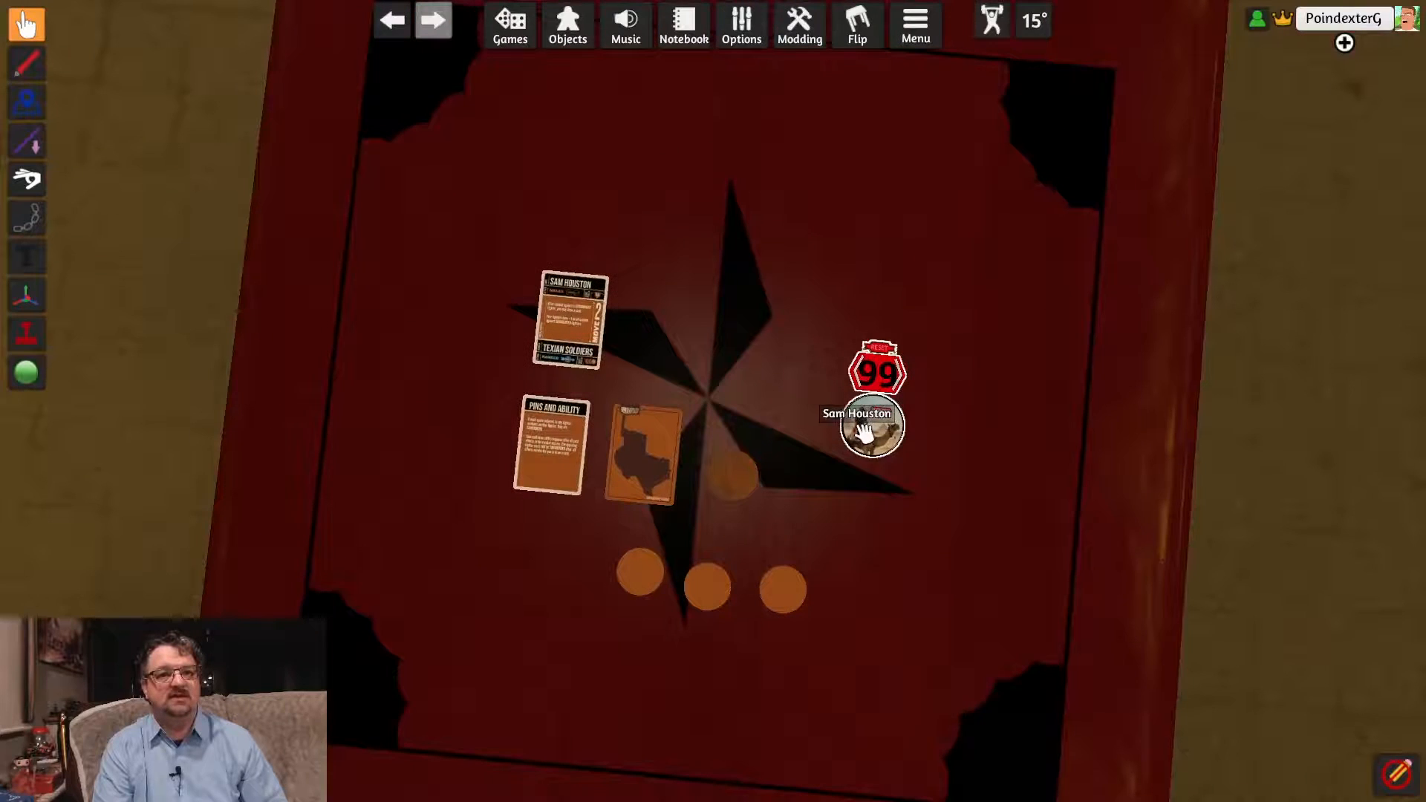
right_click(862, 431)
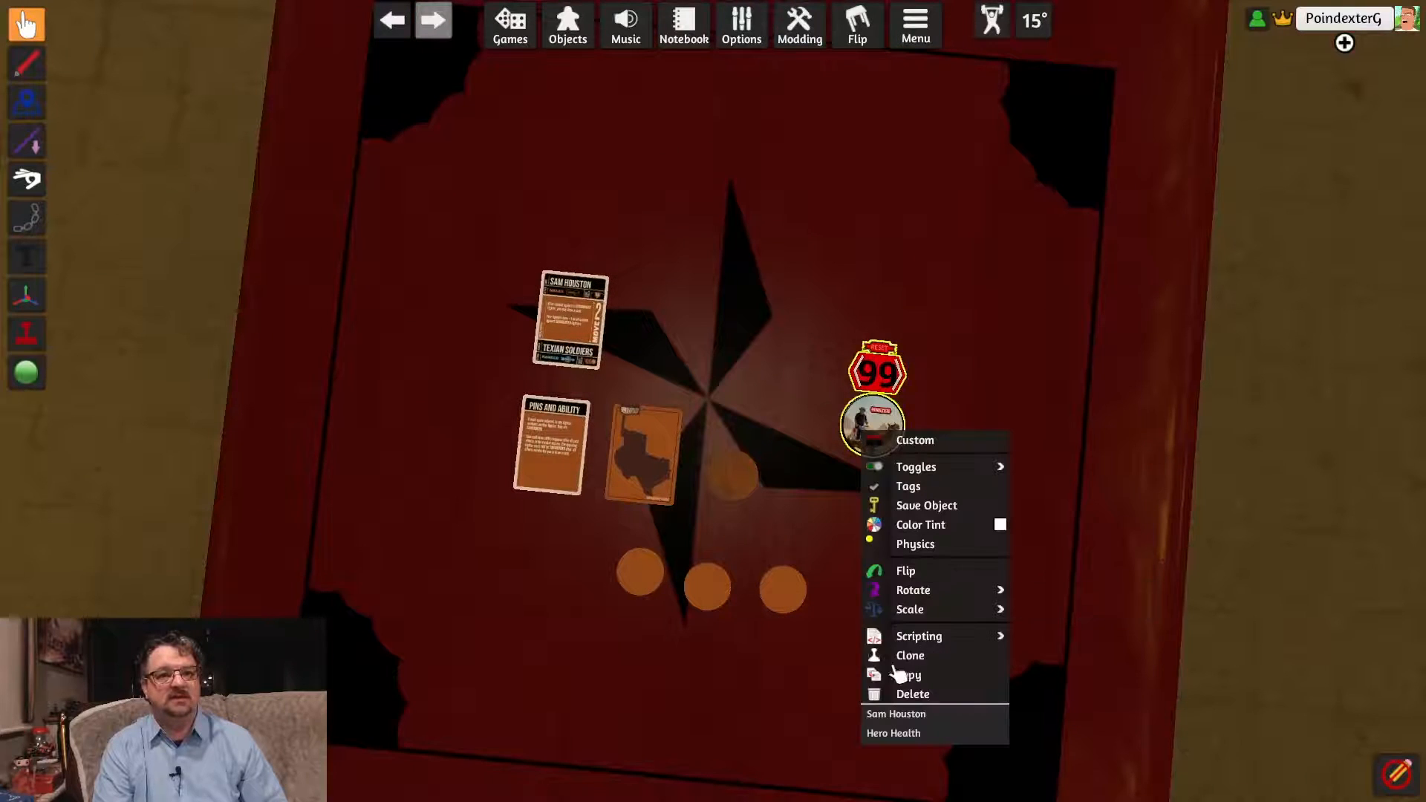
click(765, 368)
drag(861, 435, 821, 529)
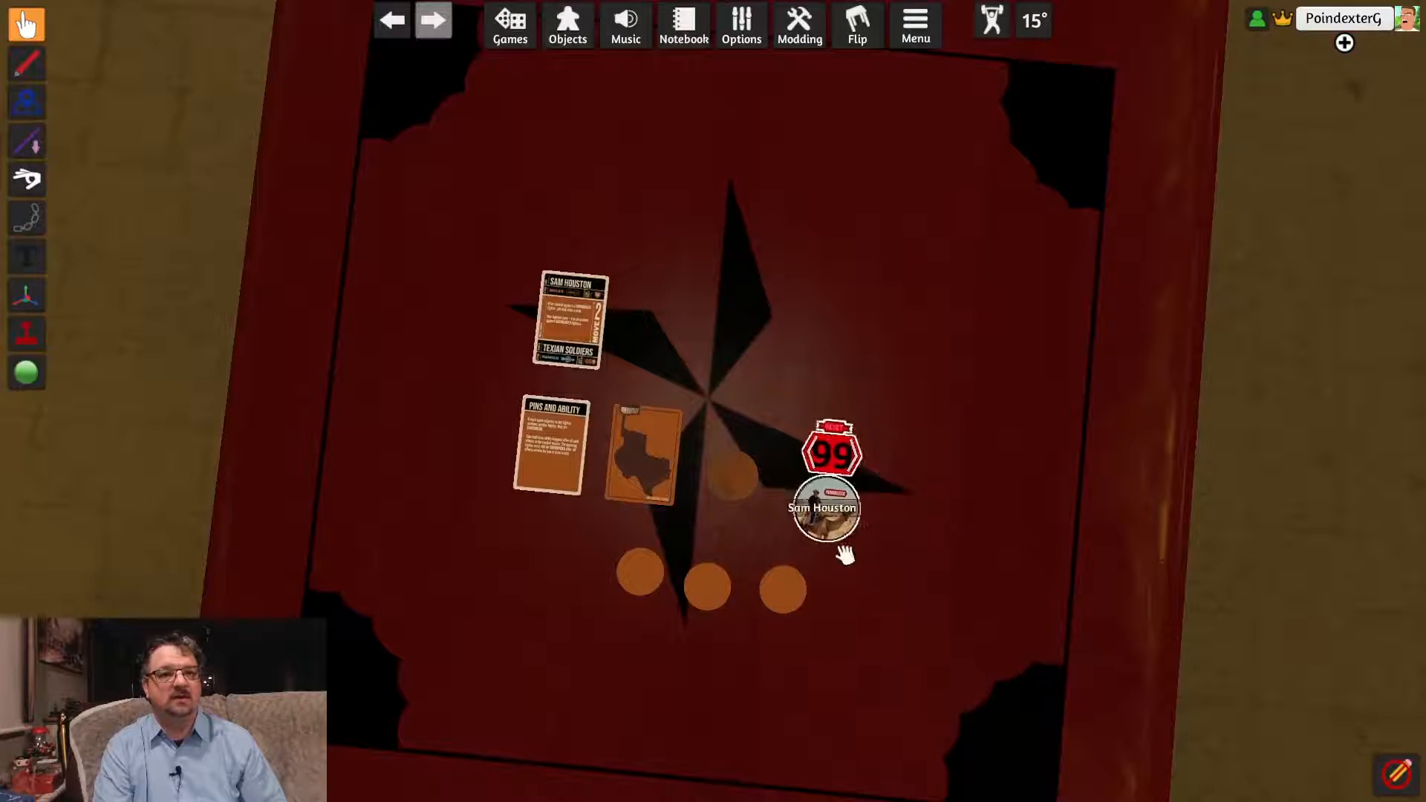
drag(948, 642, 967, 580)
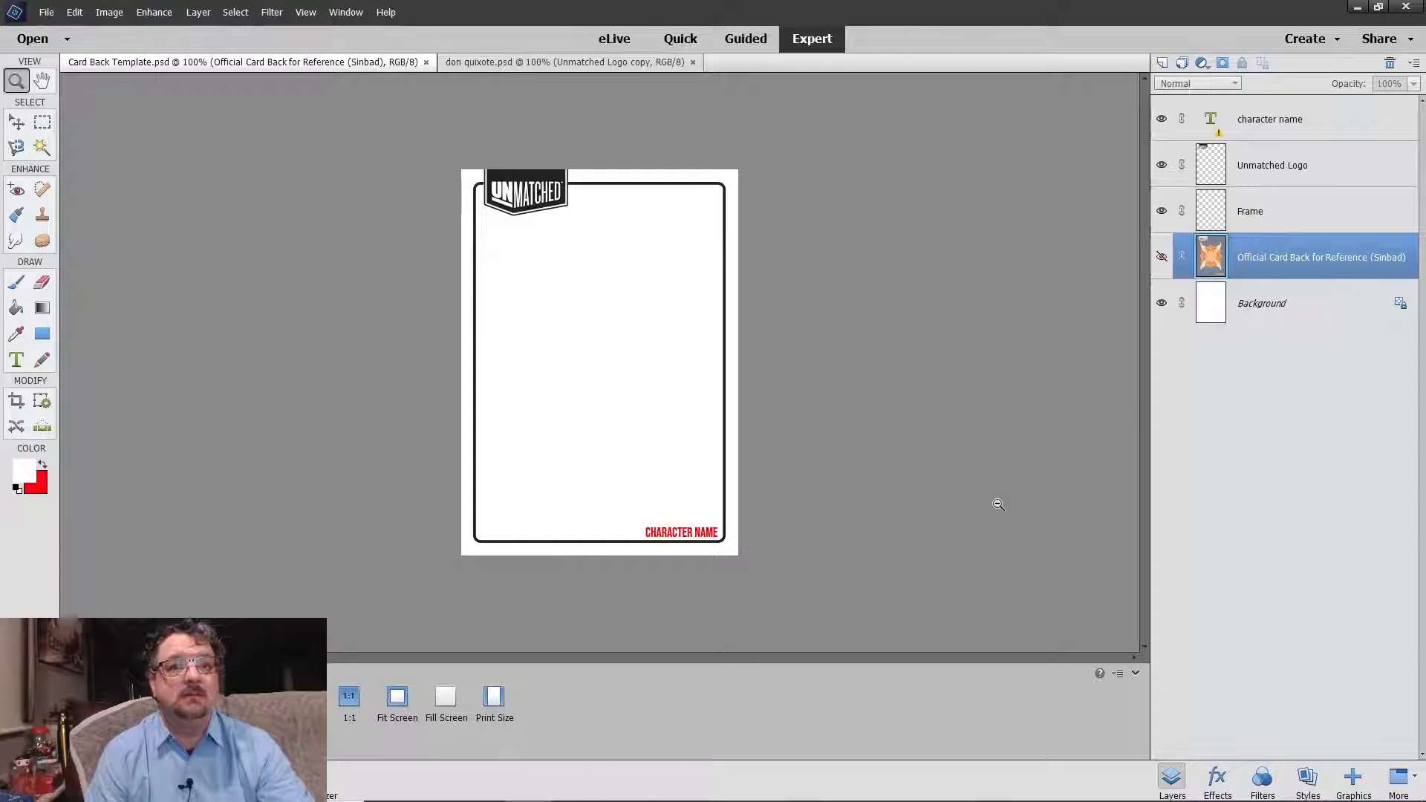
Step: Open the character name text for editing, accepting the font substitution, and set its font to League Gothic Regular
click(15, 124)
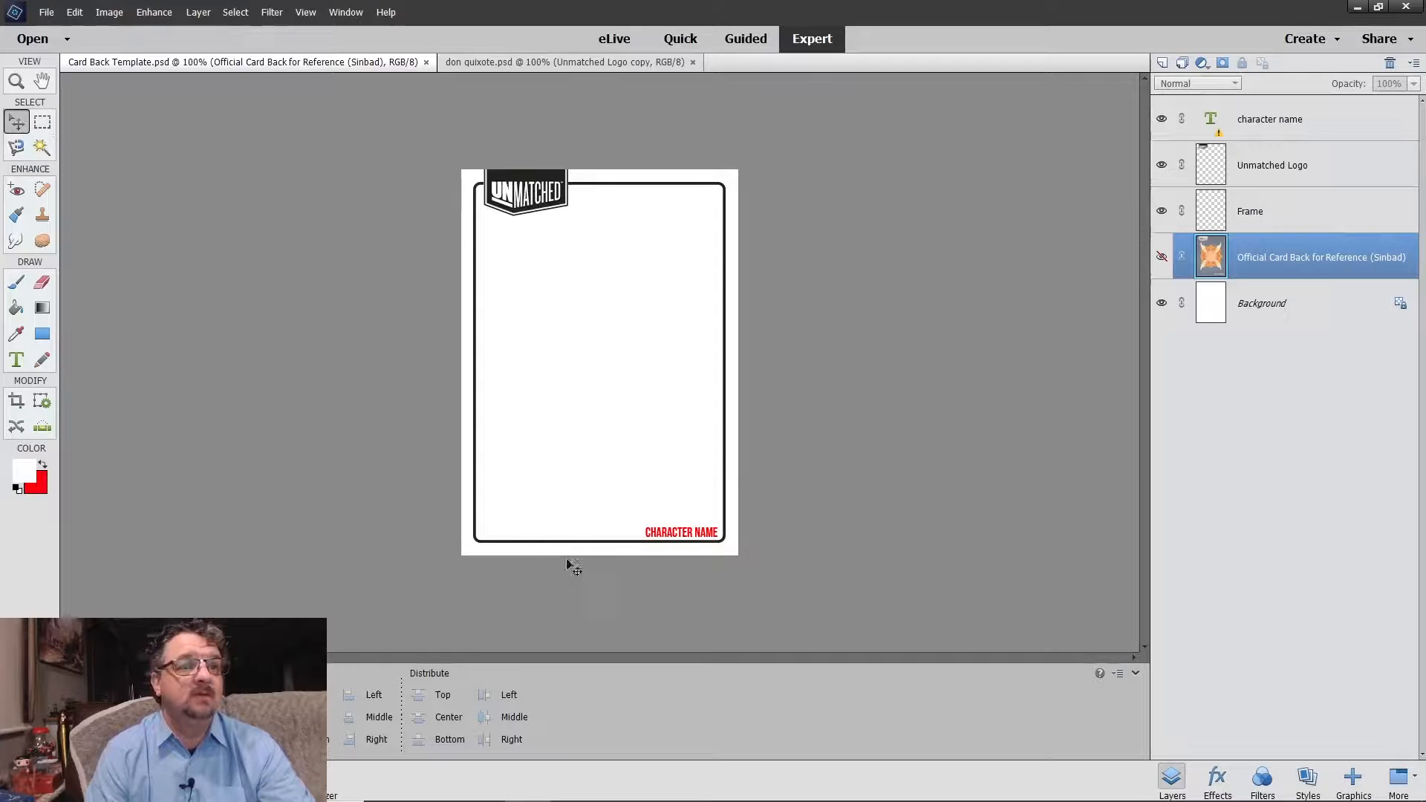
click(683, 535)
double_click(684, 535)
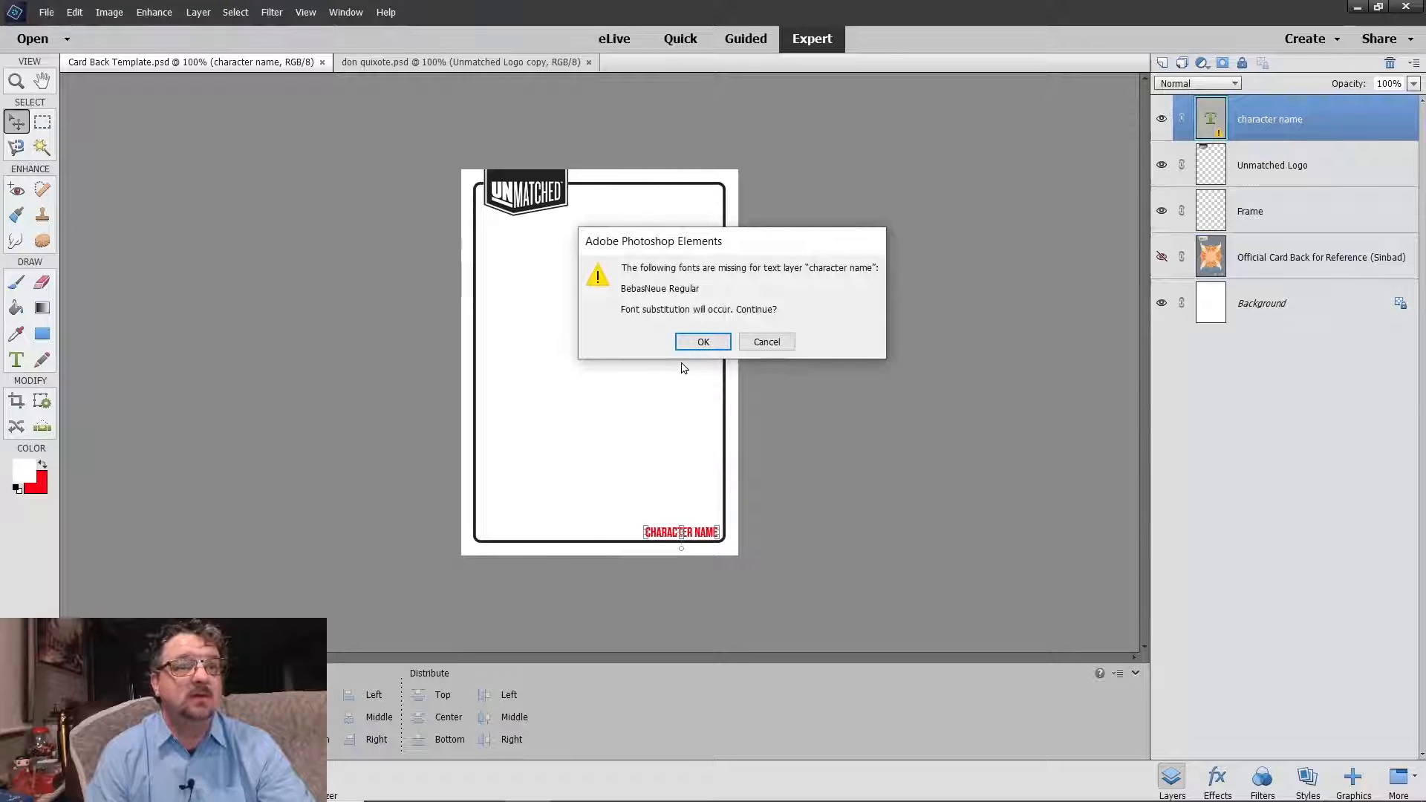
click(702, 341)
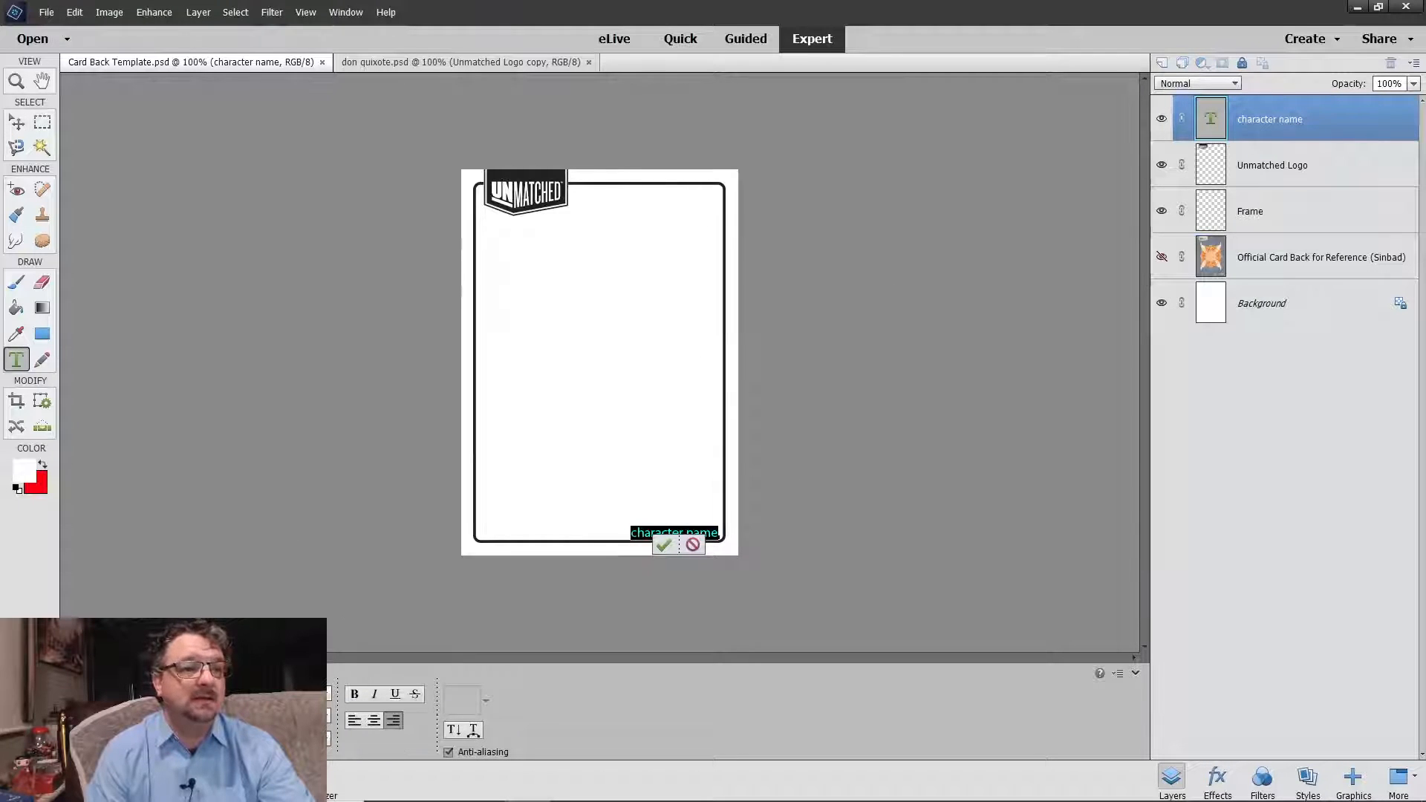
click(329, 698)
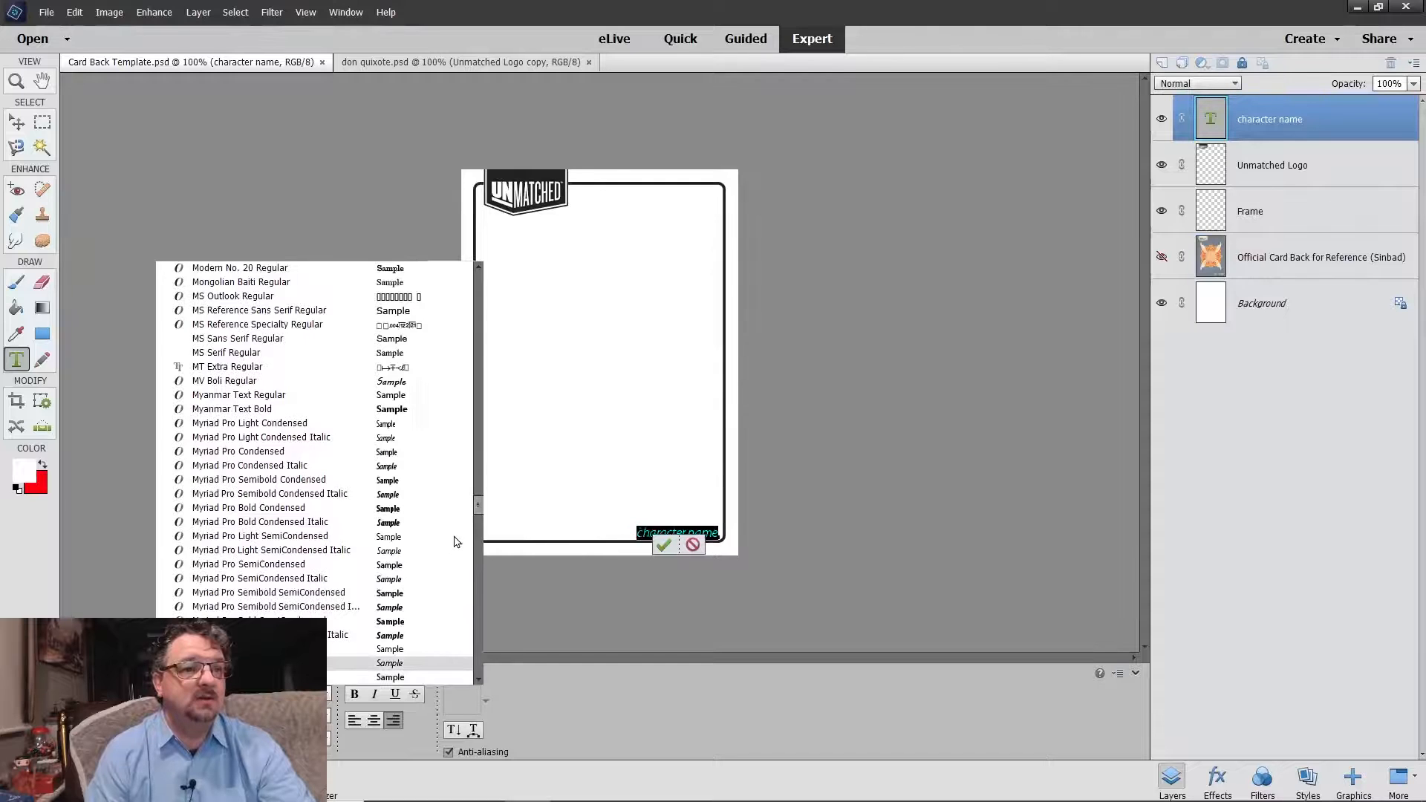
scroll(469, 364, up, 5)
scroll(469, 364, up, 10)
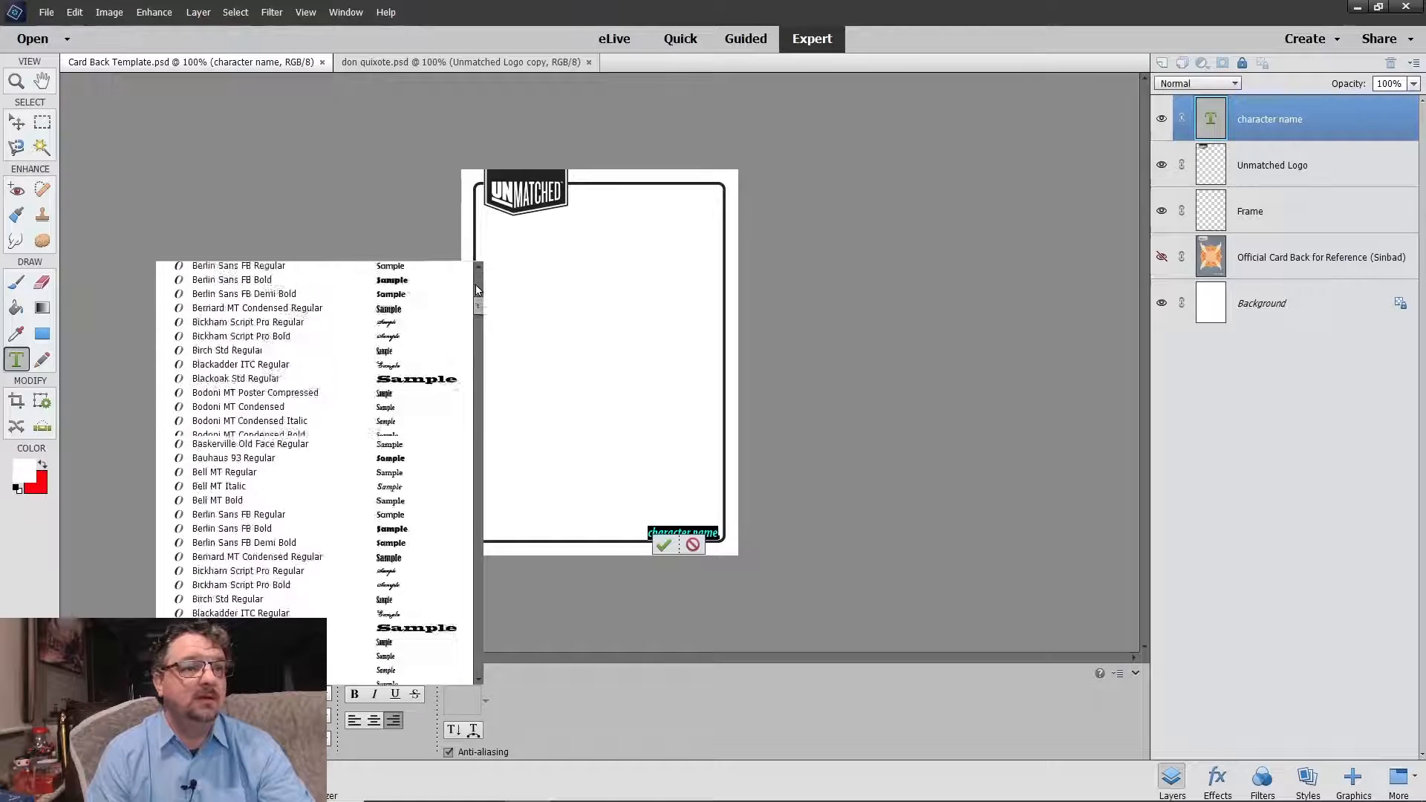
drag(481, 255, 482, 253)
click(483, 255)
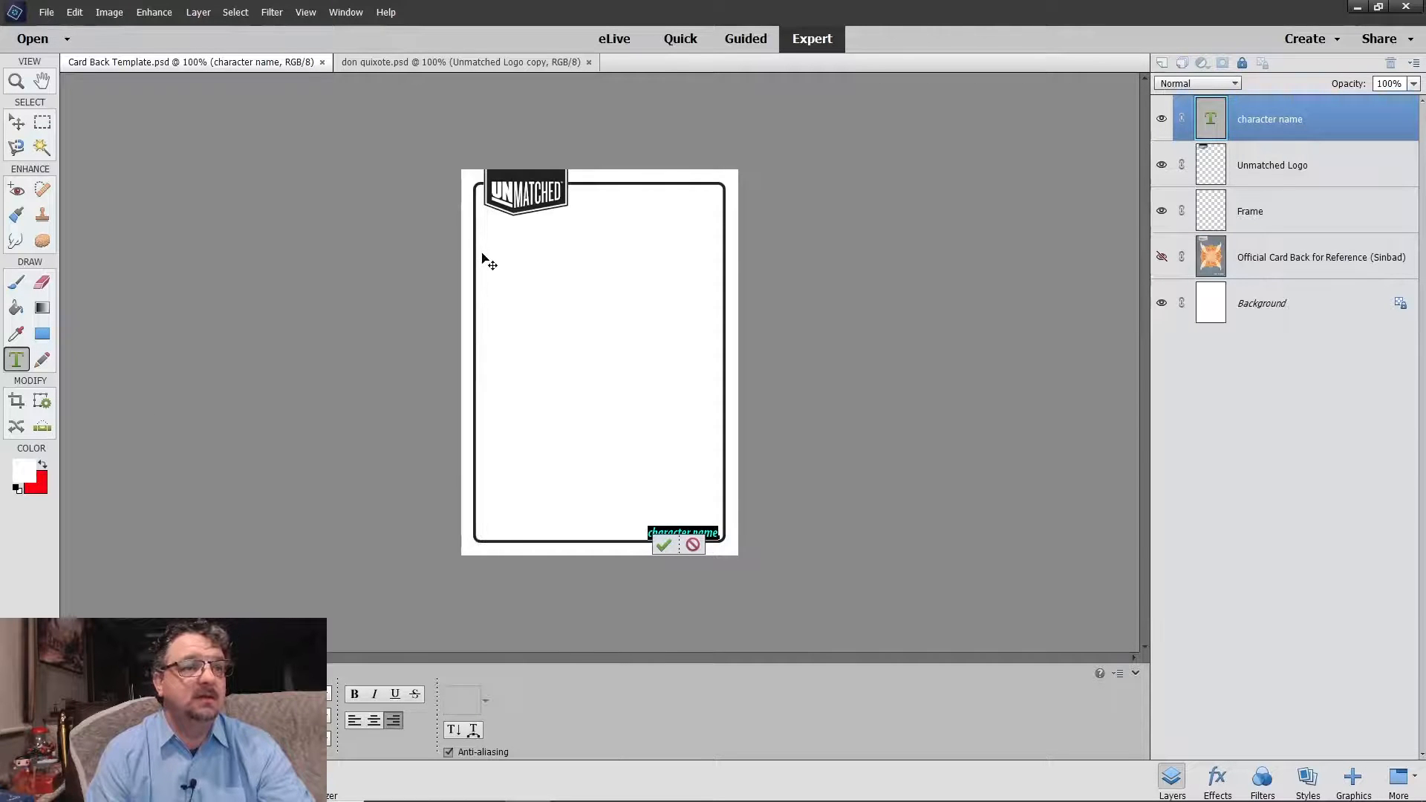
click(329, 698)
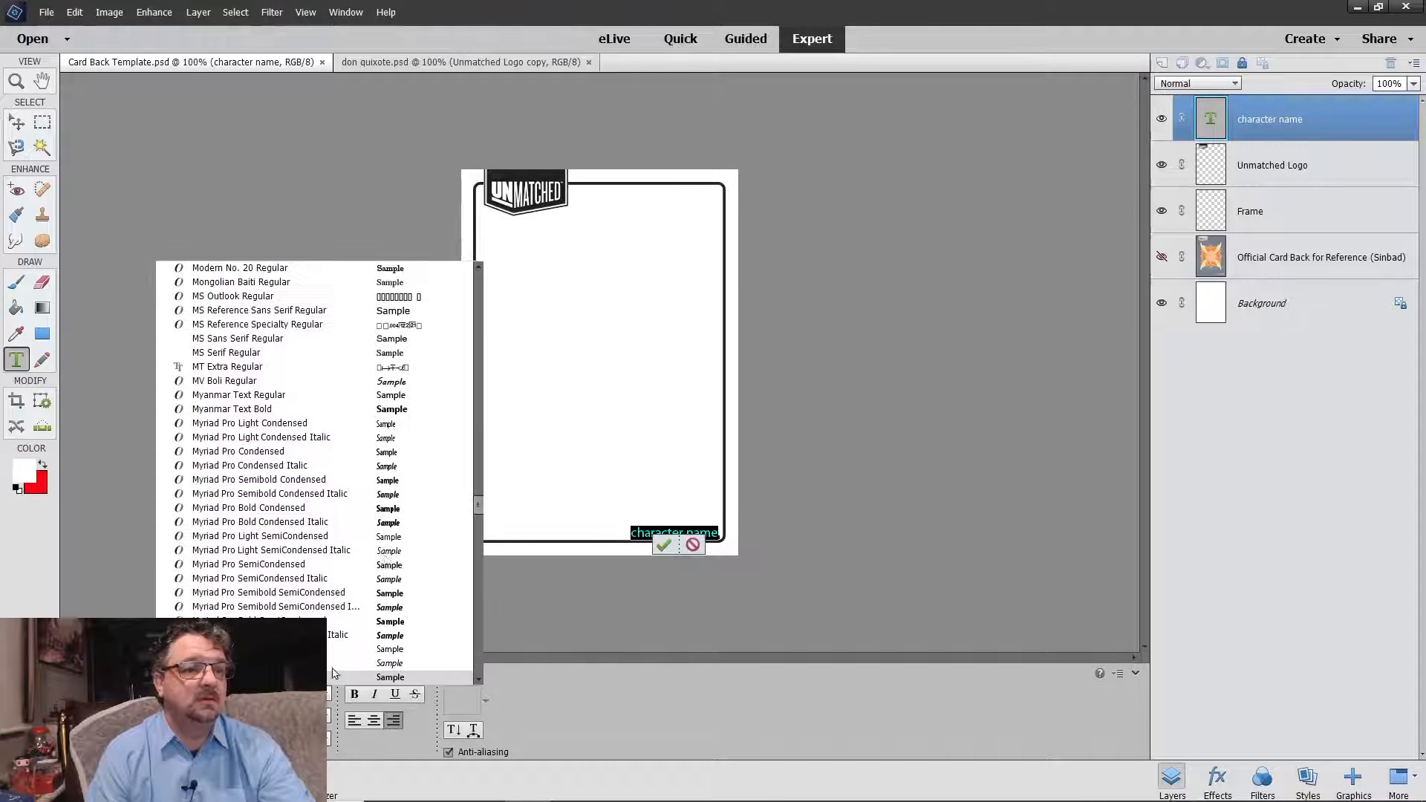
drag(476, 512, 493, 282)
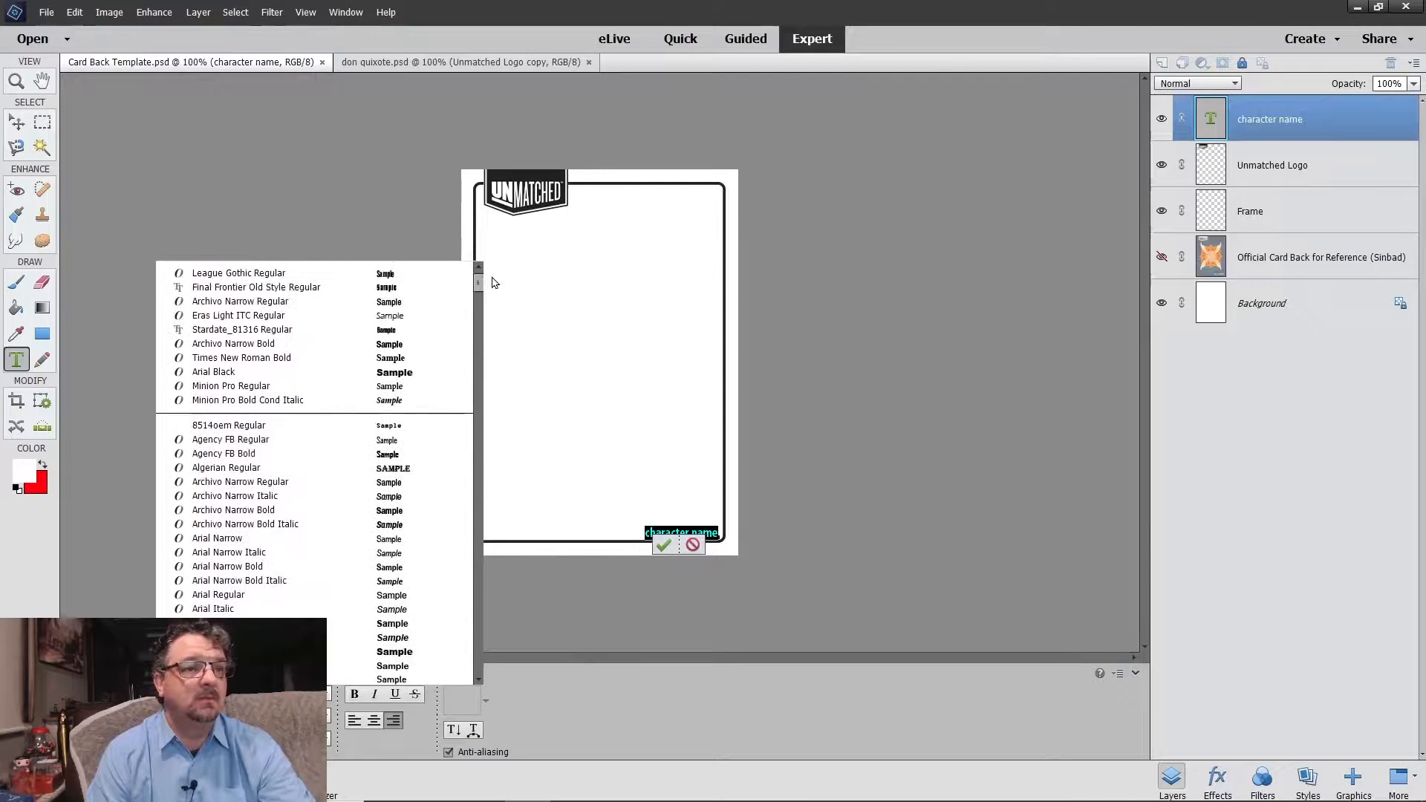
click(327, 274)
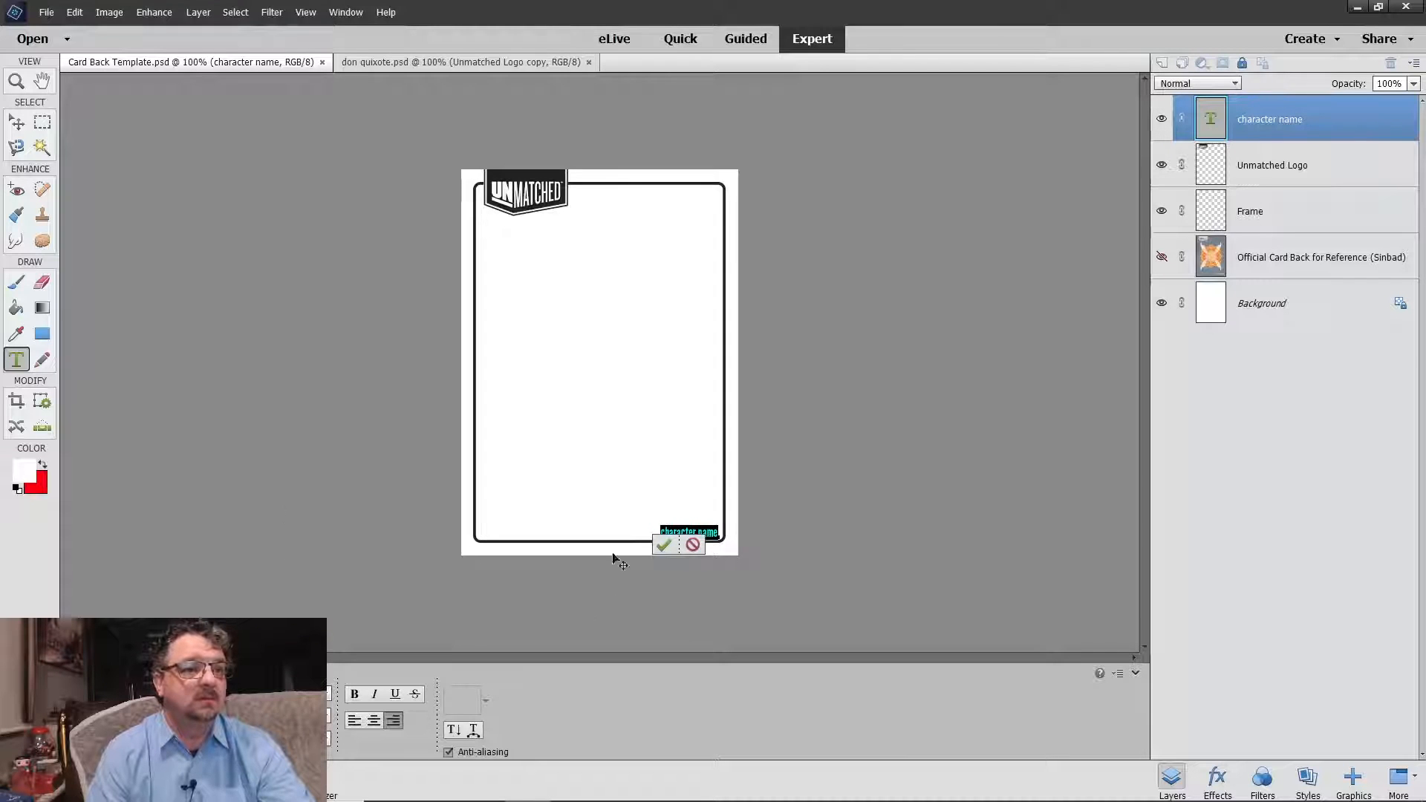
Step: Replace the character name text with POINDEXTERG
click(722, 529)
key(BackSpace)
key(BackSpace)
key(BackSpace)
key(BackSpace)
key(BackSpace)
key(BackSpace)
key(BackSpace)
key(BackSpace)
key(BackSpace)
key(BackSpace)
key(BackSpace)
key(BackSpace)
key(BackSpace)
key(BackSpace)
text(INDEXTERG)
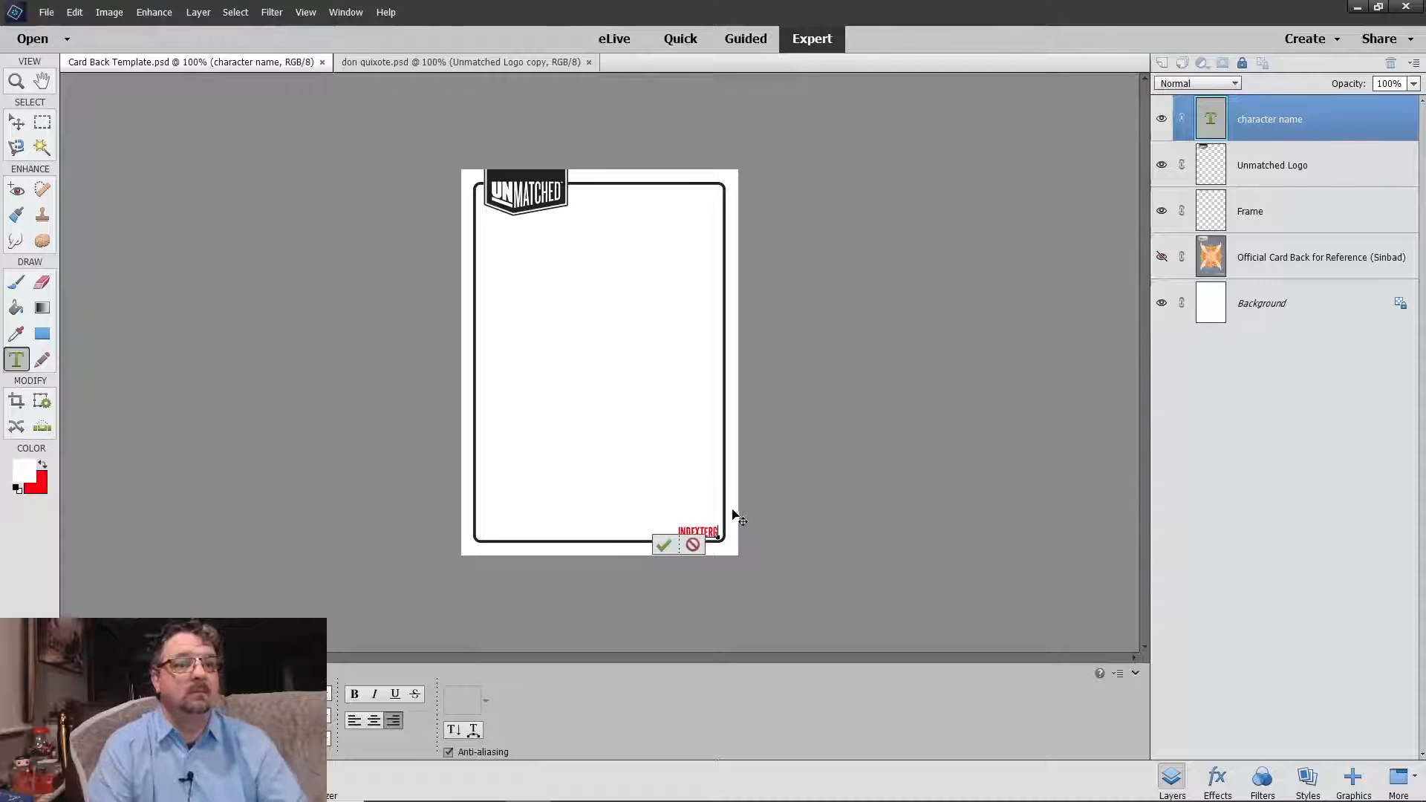
key(ctrl+Return)
key(v)
click(831, 527)
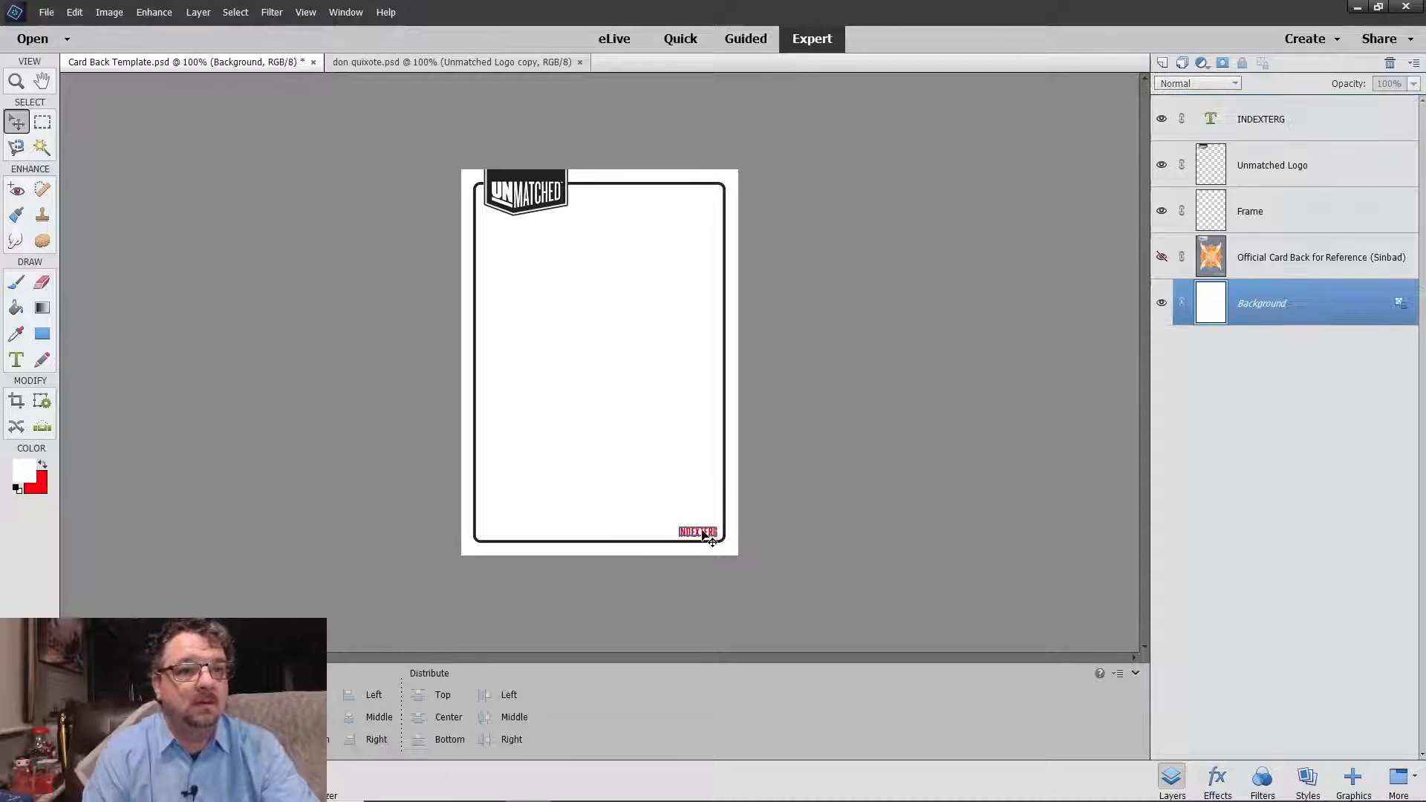
double_click(705, 534)
key(Home)
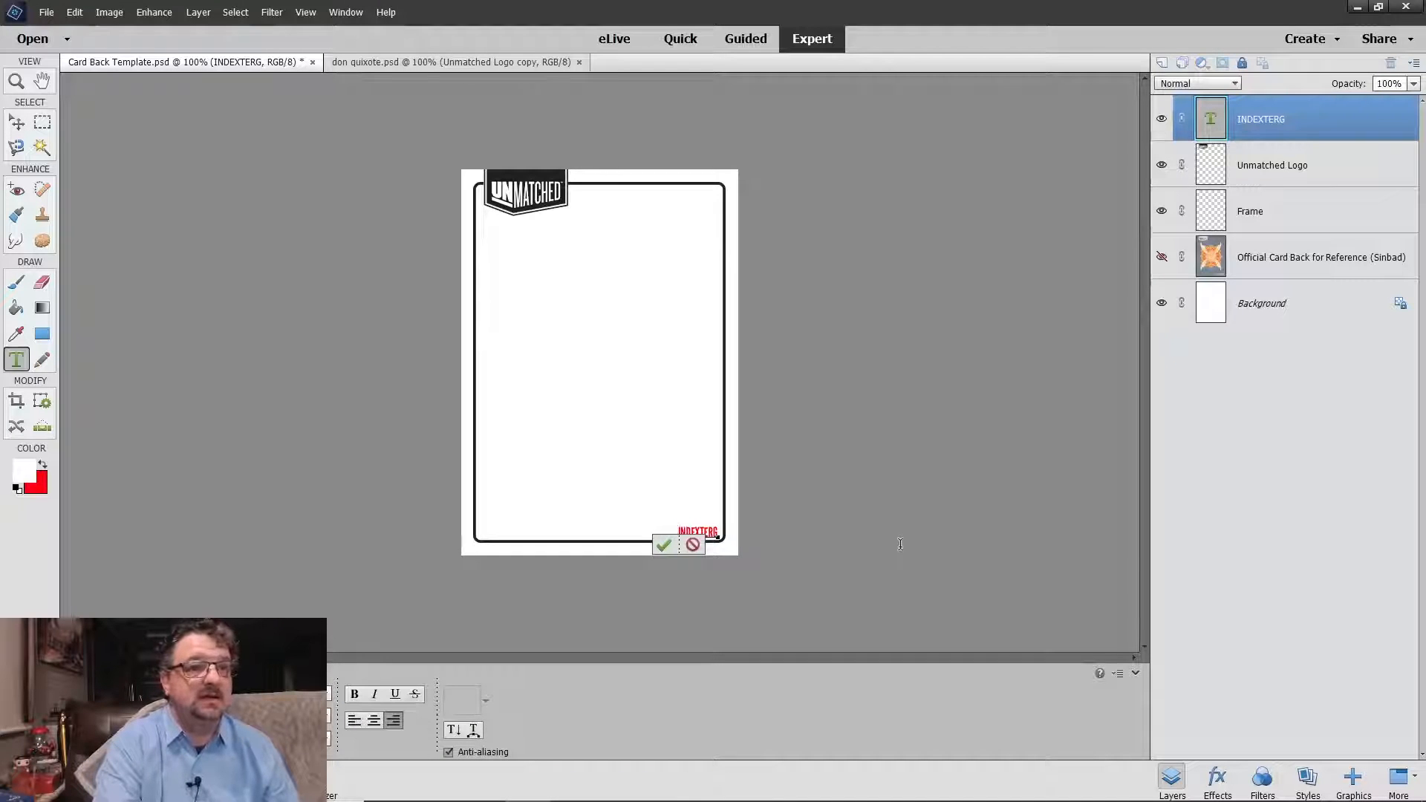
text(PO)
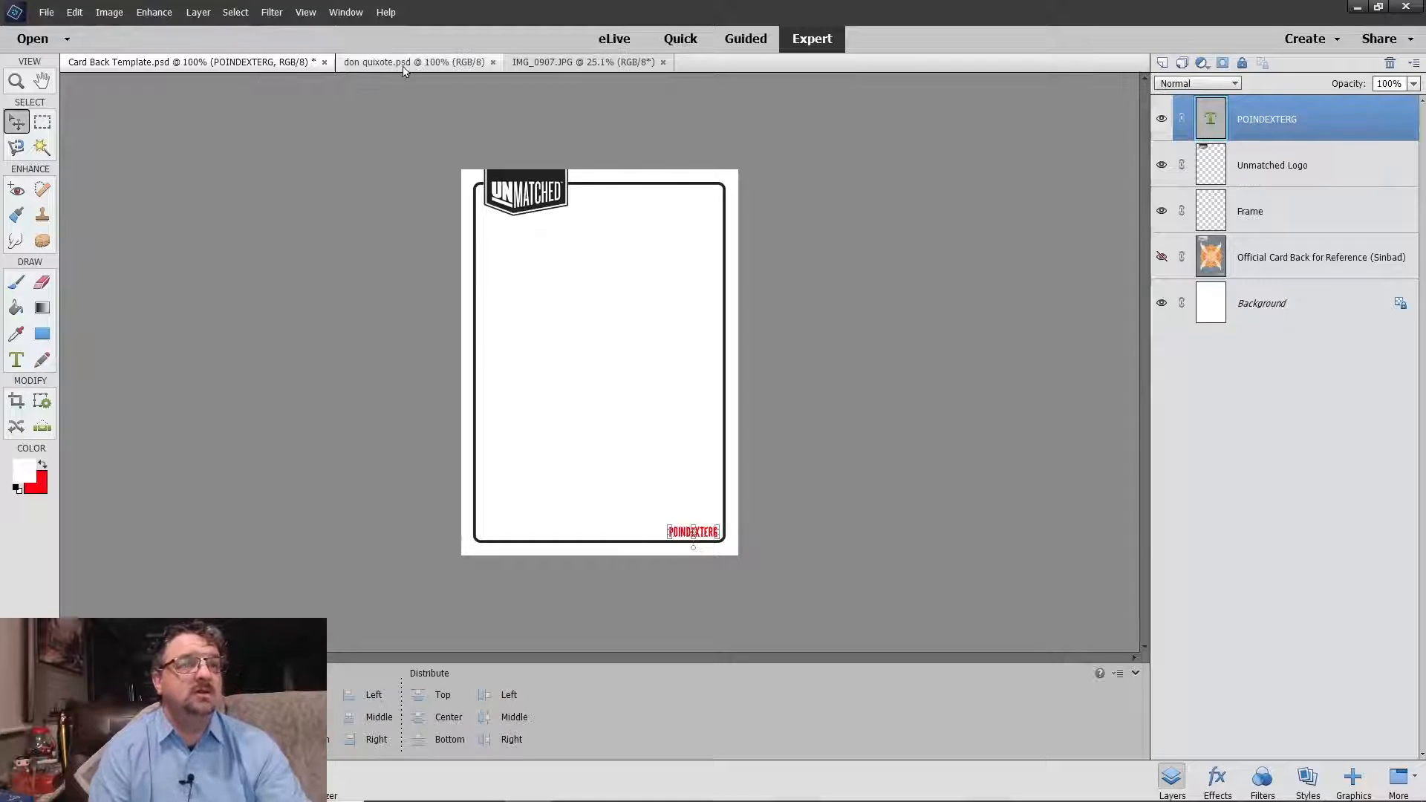
Step: Examine how don quixote.psd is built up in layers, toggling the visibility of Layer 10 and Layer 5
click(417, 64)
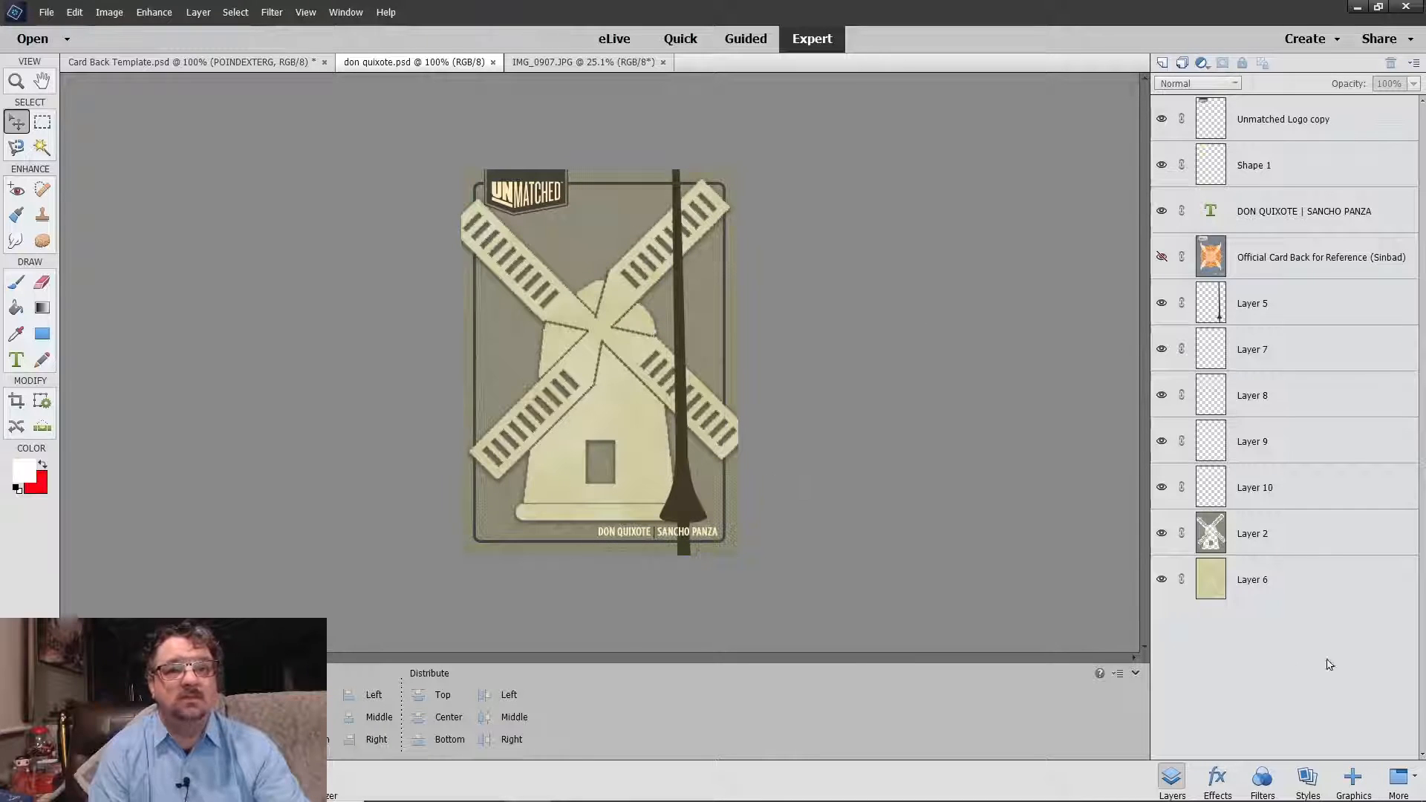
click(1291, 549)
click(1256, 487)
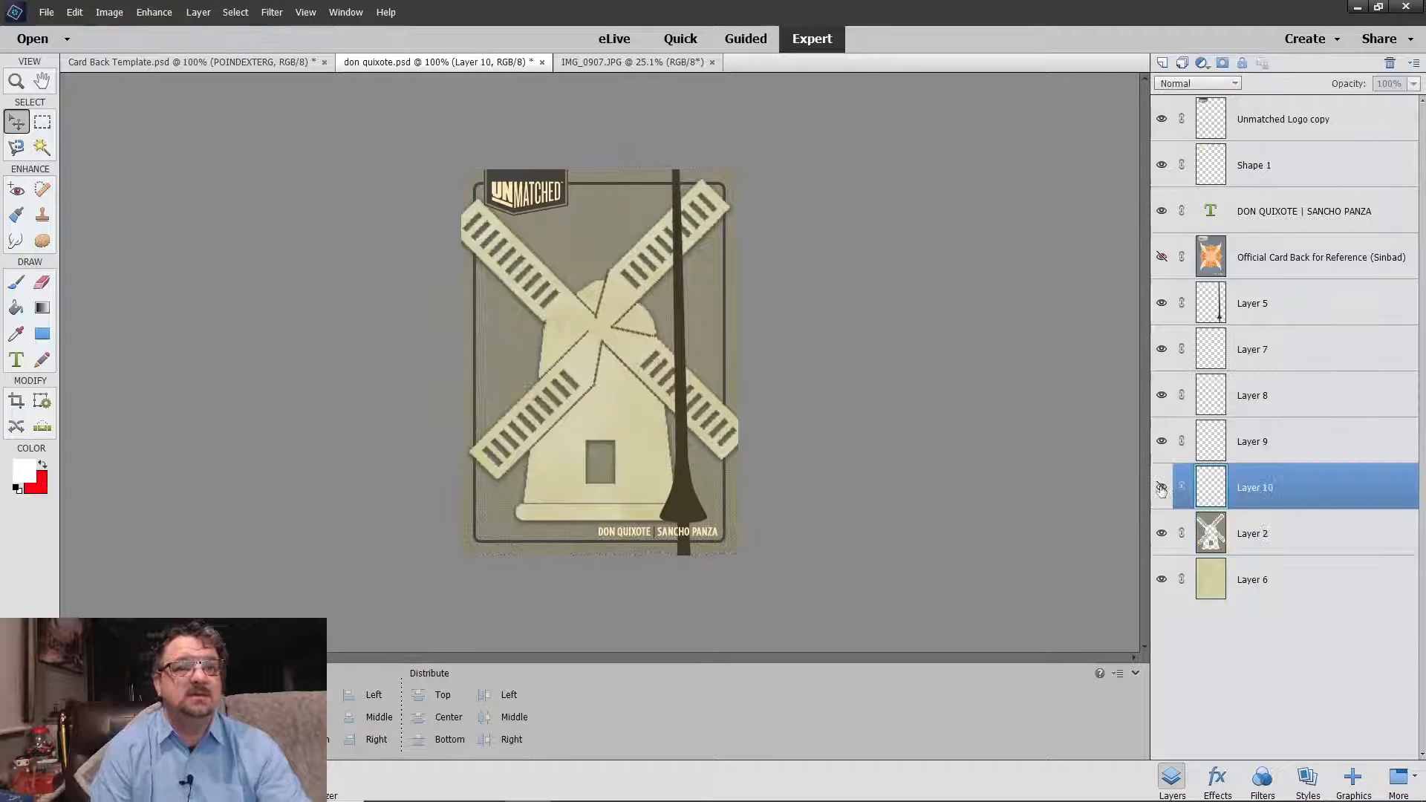
click(1162, 488)
click(974, 486)
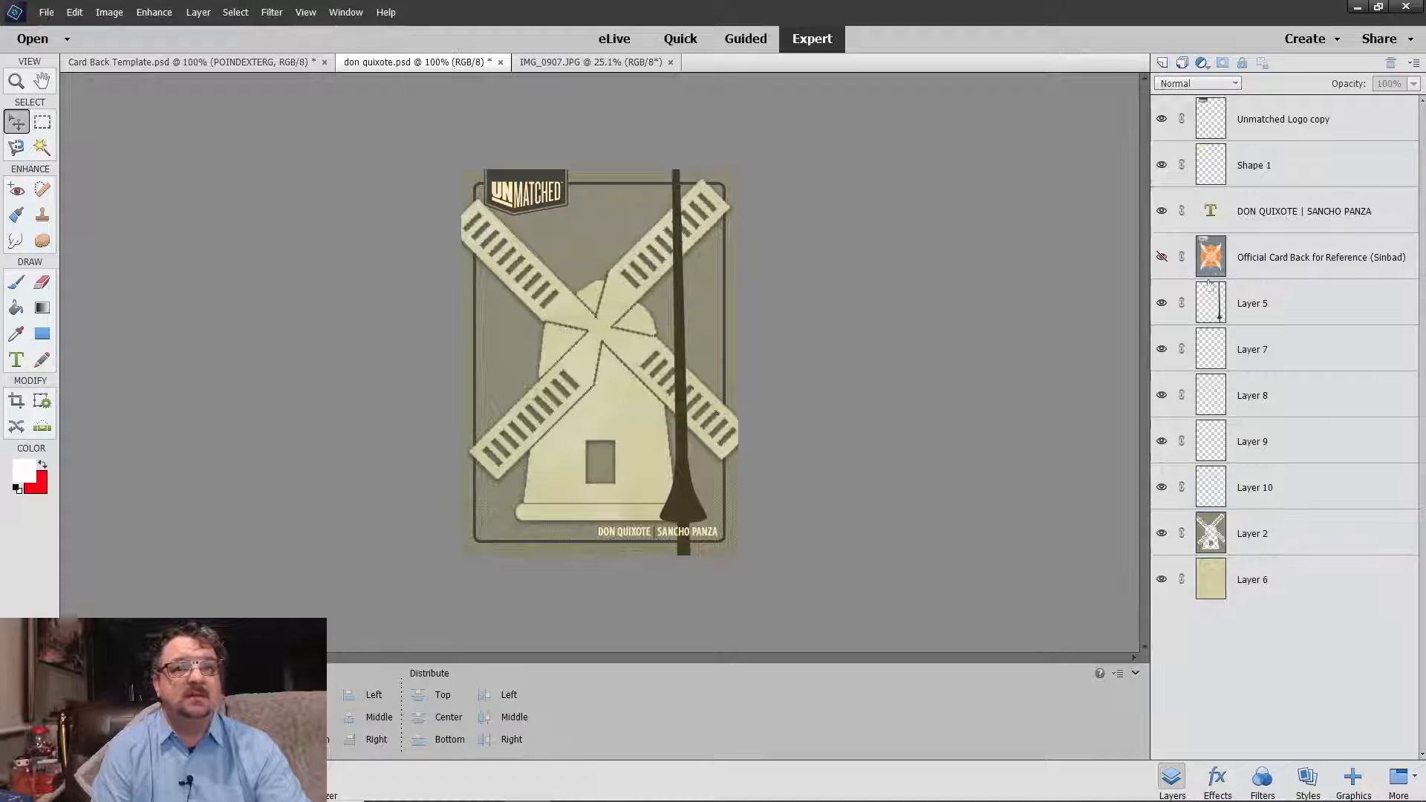
click(1259, 310)
click(1162, 307)
click(1162, 307)
Step: In Card Back Template.psd, compare the design with the official Sinbad reference by showing and hiding that layer
click(178, 63)
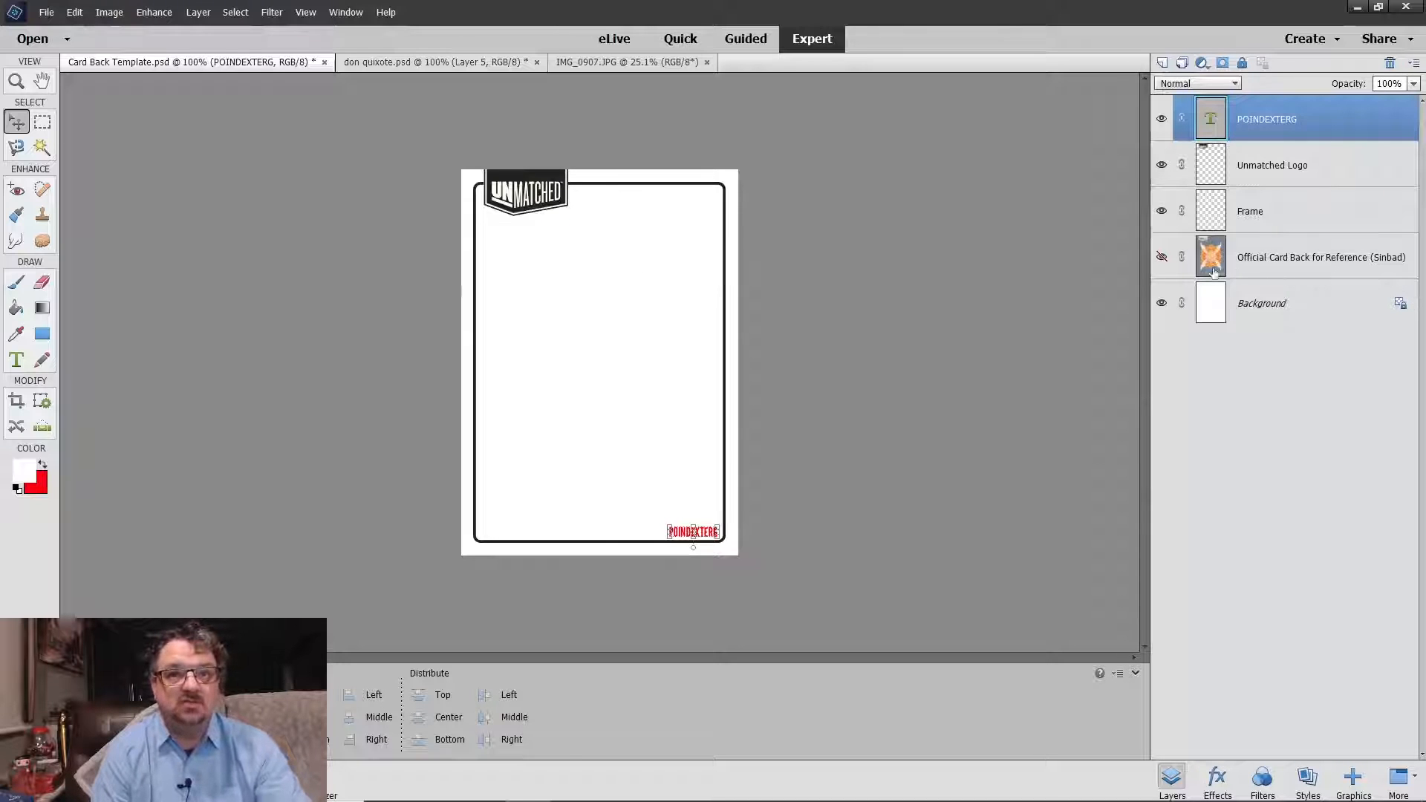
click(1161, 258)
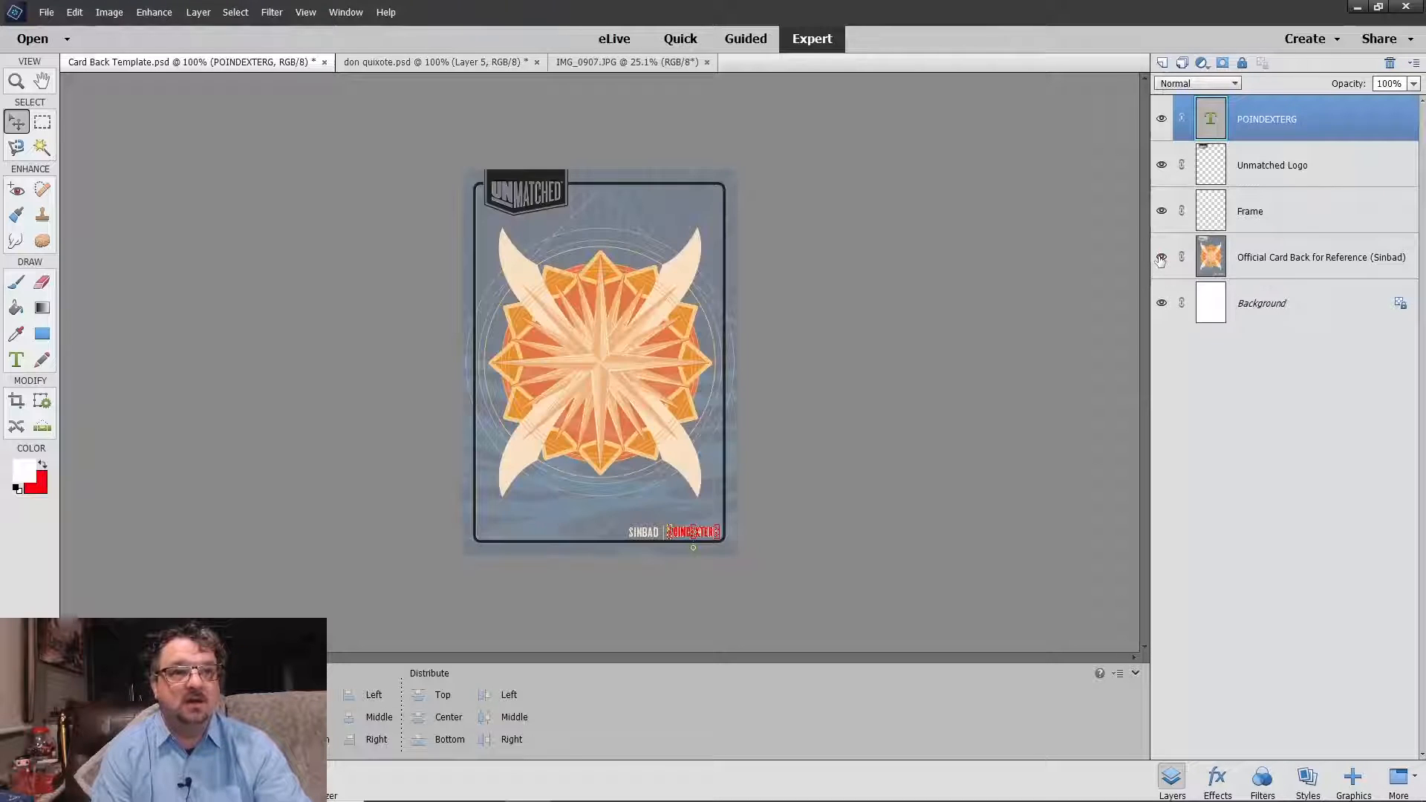
click(1161, 258)
click(1161, 258)
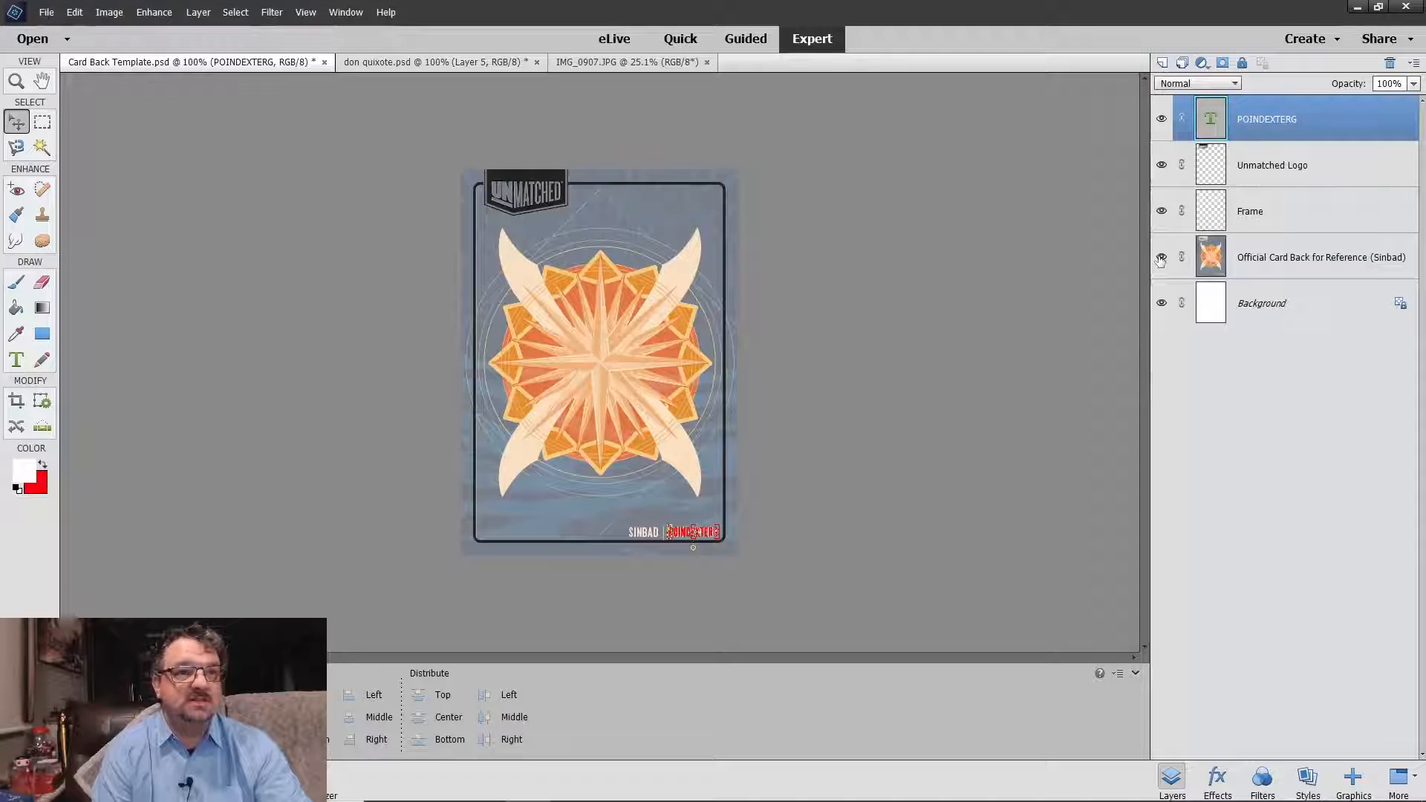
click(1161, 258)
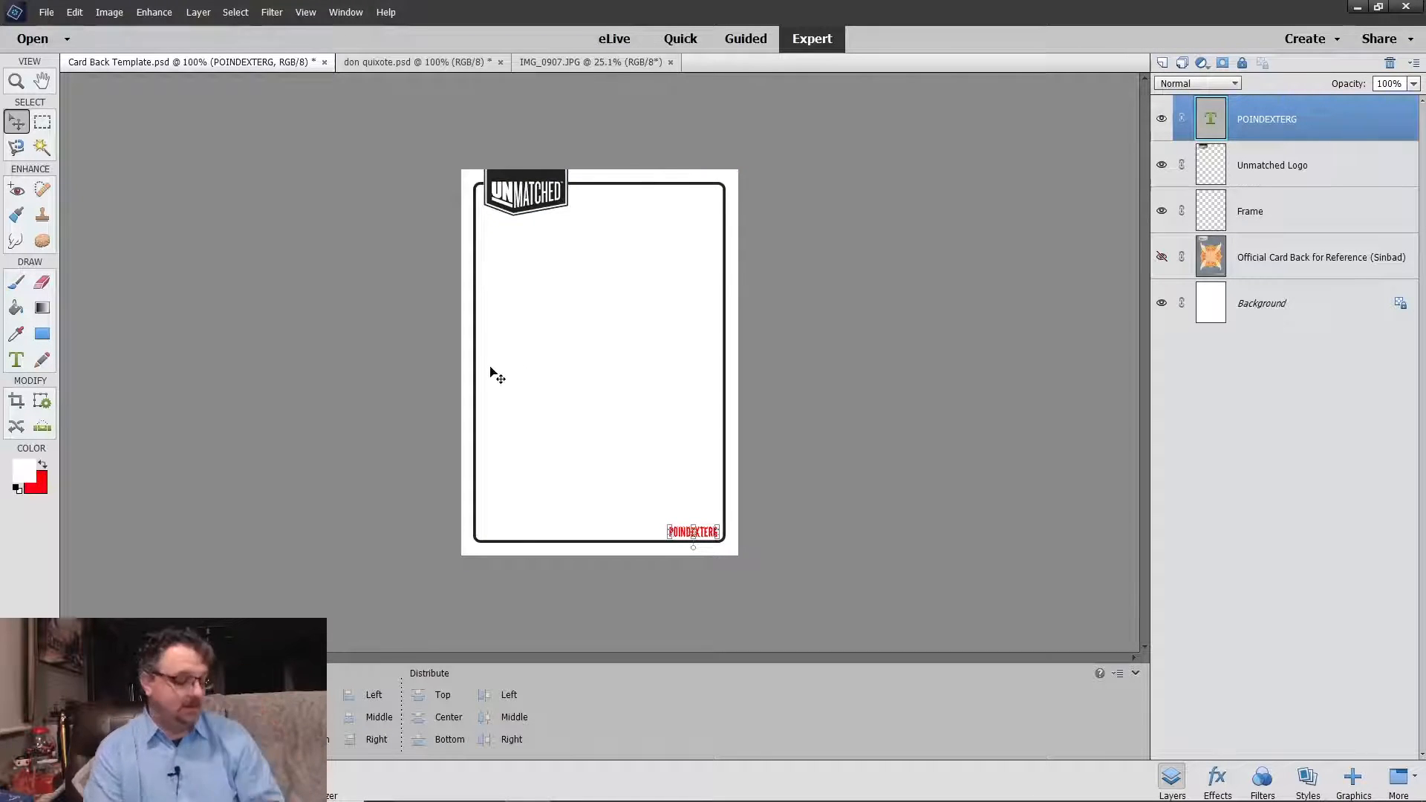
Step: Select the whole photo in IMG_0907.JPG and copy it
click(593, 63)
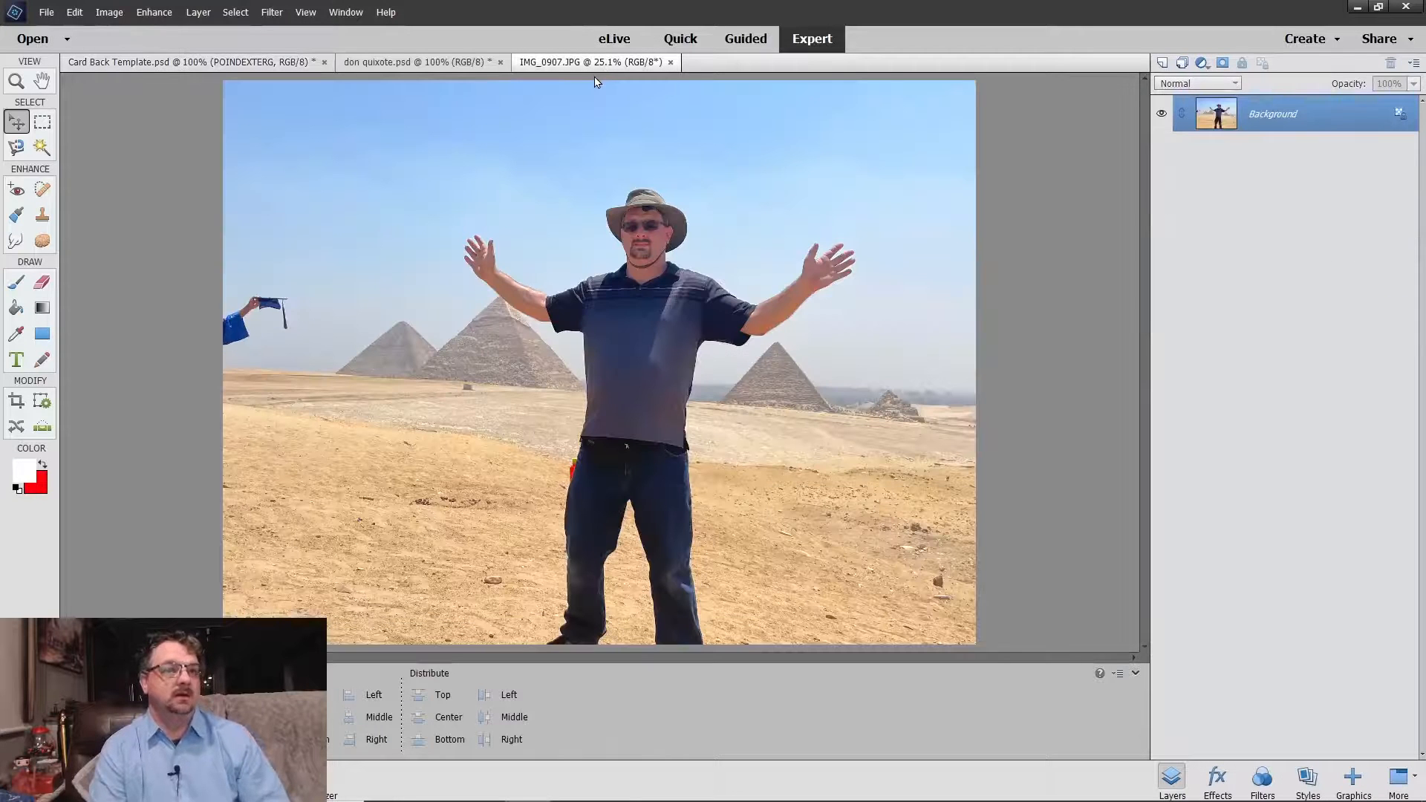
click(74, 12)
click(396, 235)
key(ctrl+a)
click(87, 12)
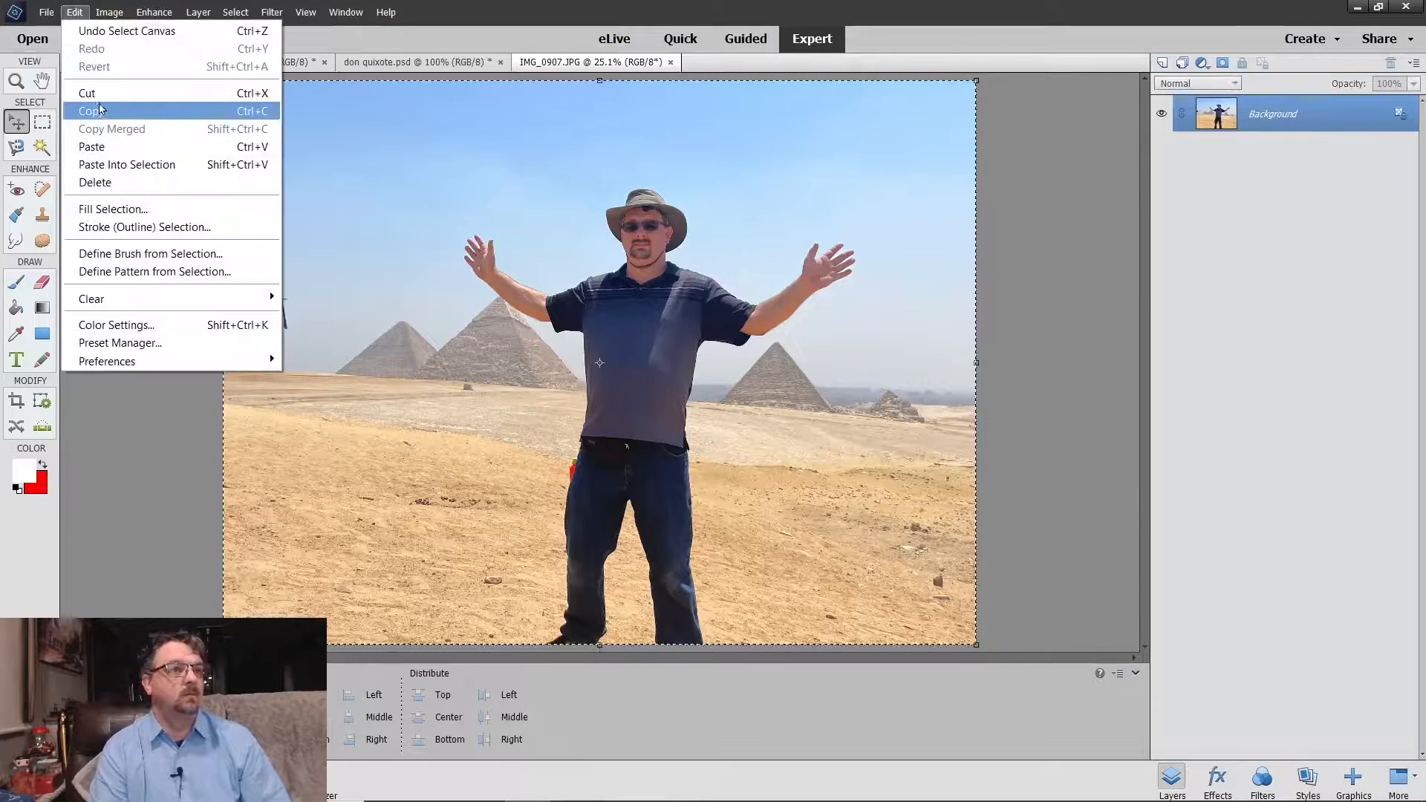
click(91, 110)
Step: Paste the photo into Card Back Template.psd scaled to about 19.83%, and place its layer directly below the Frame layer
click(185, 62)
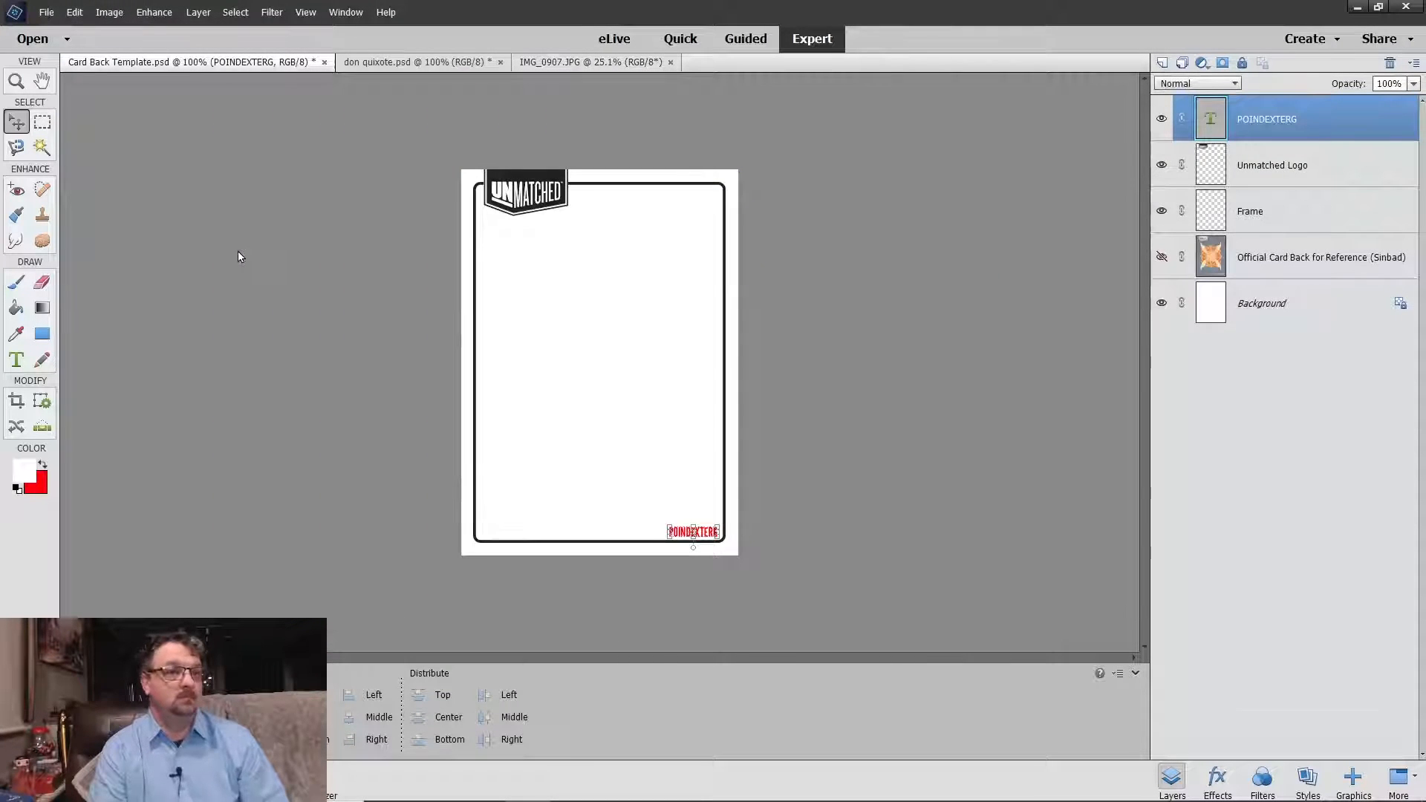
key(ctrl+v)
key(ctrl+t)
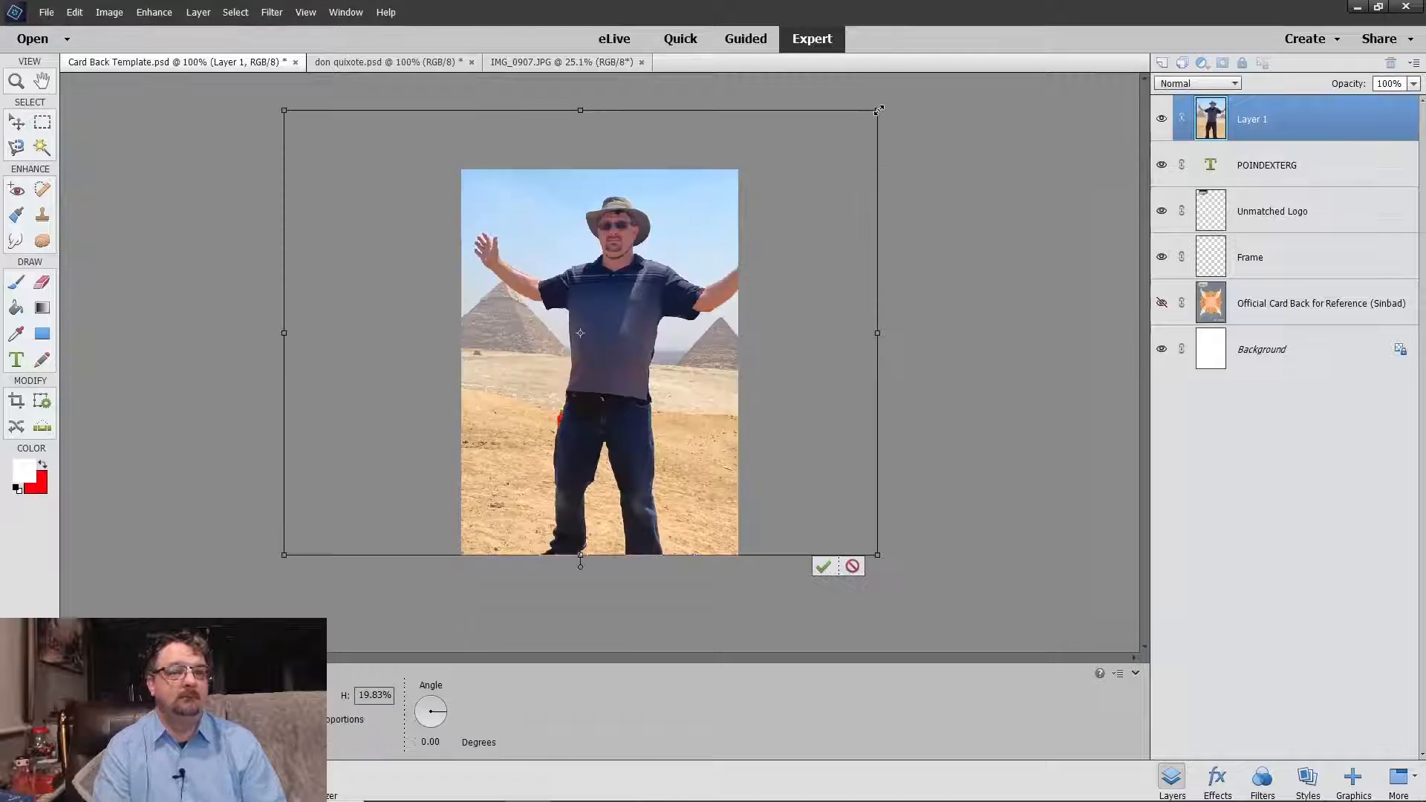
click(823, 567)
drag(1270, 120, 1282, 284)
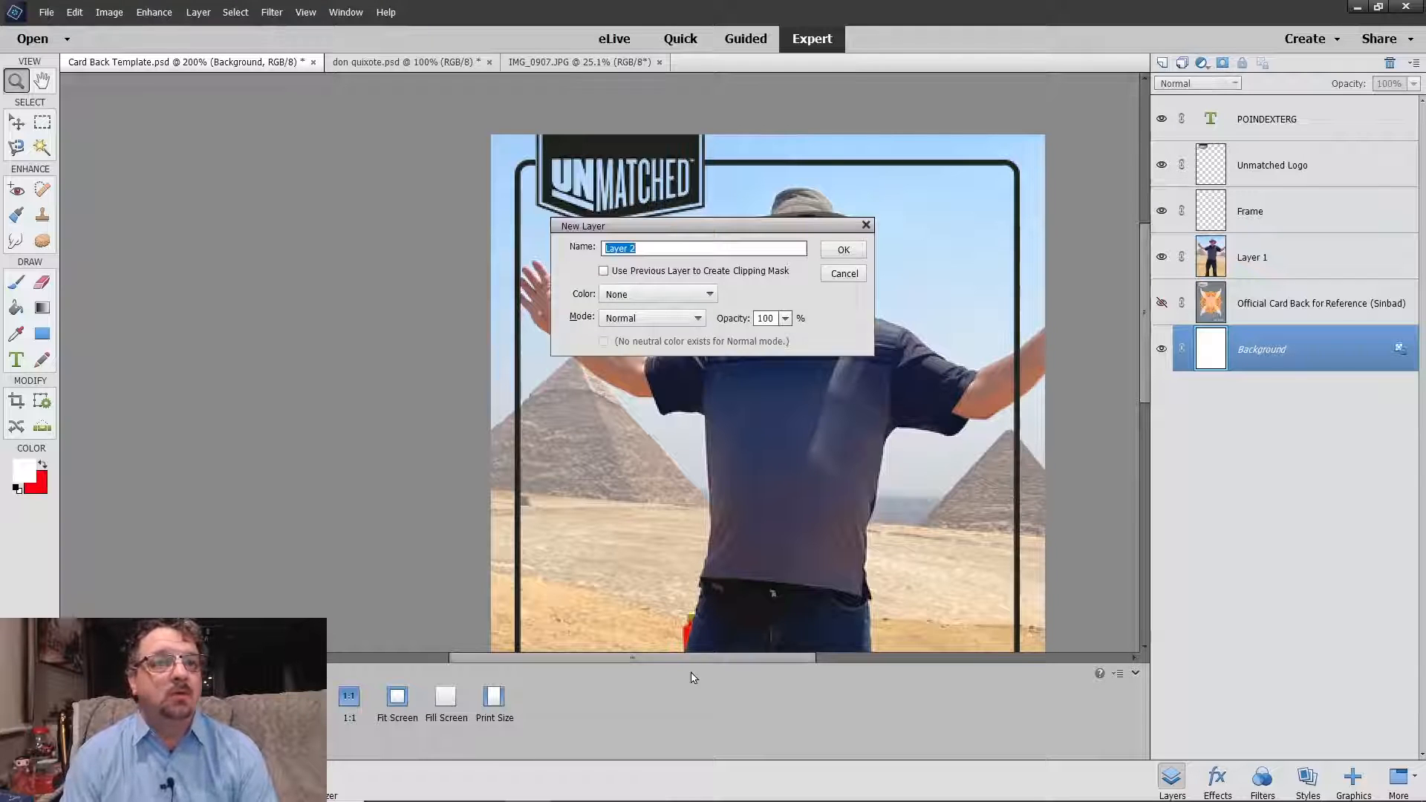
Step: Create a new layer above the background, fill it with red, and move it between the Frame and photo layers
click(852, 251)
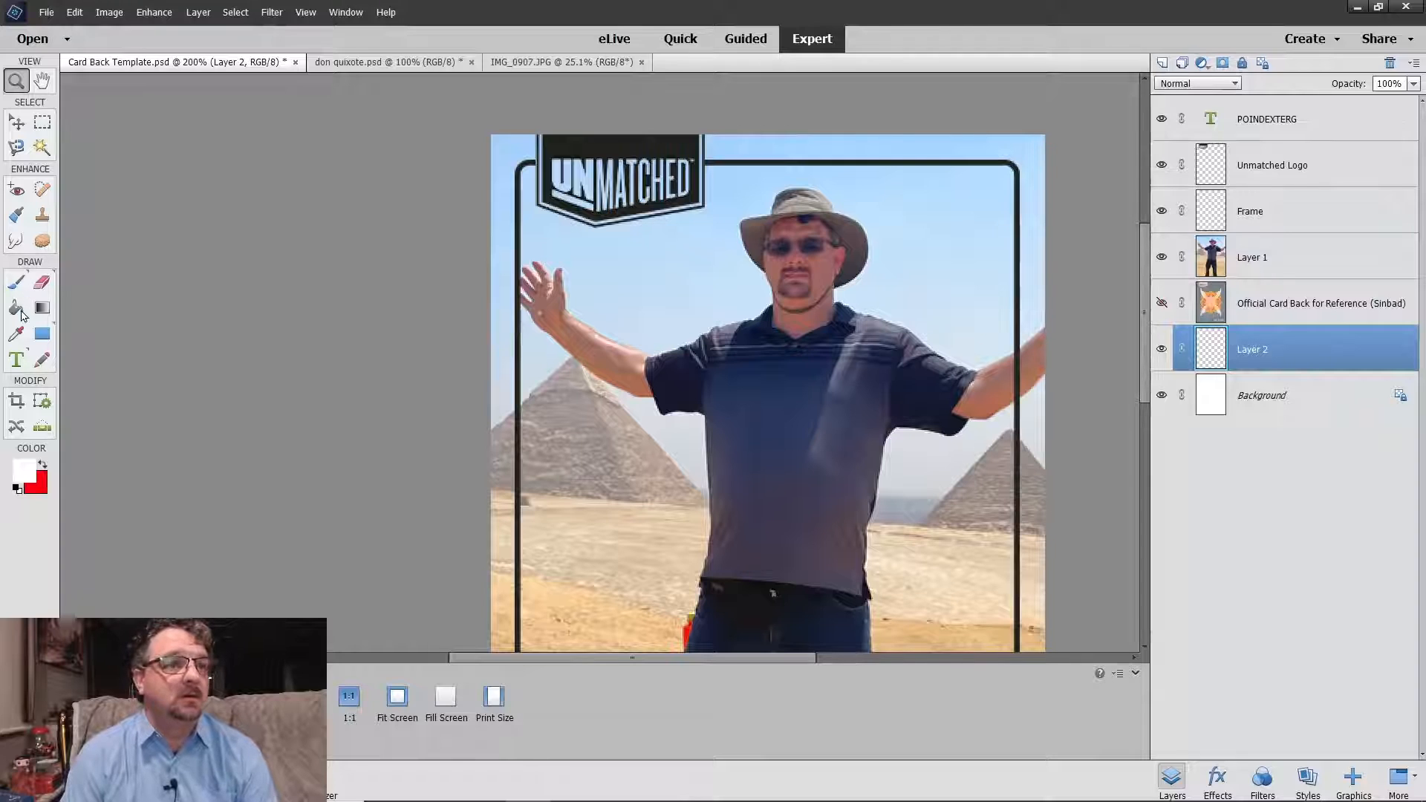
click(18, 311)
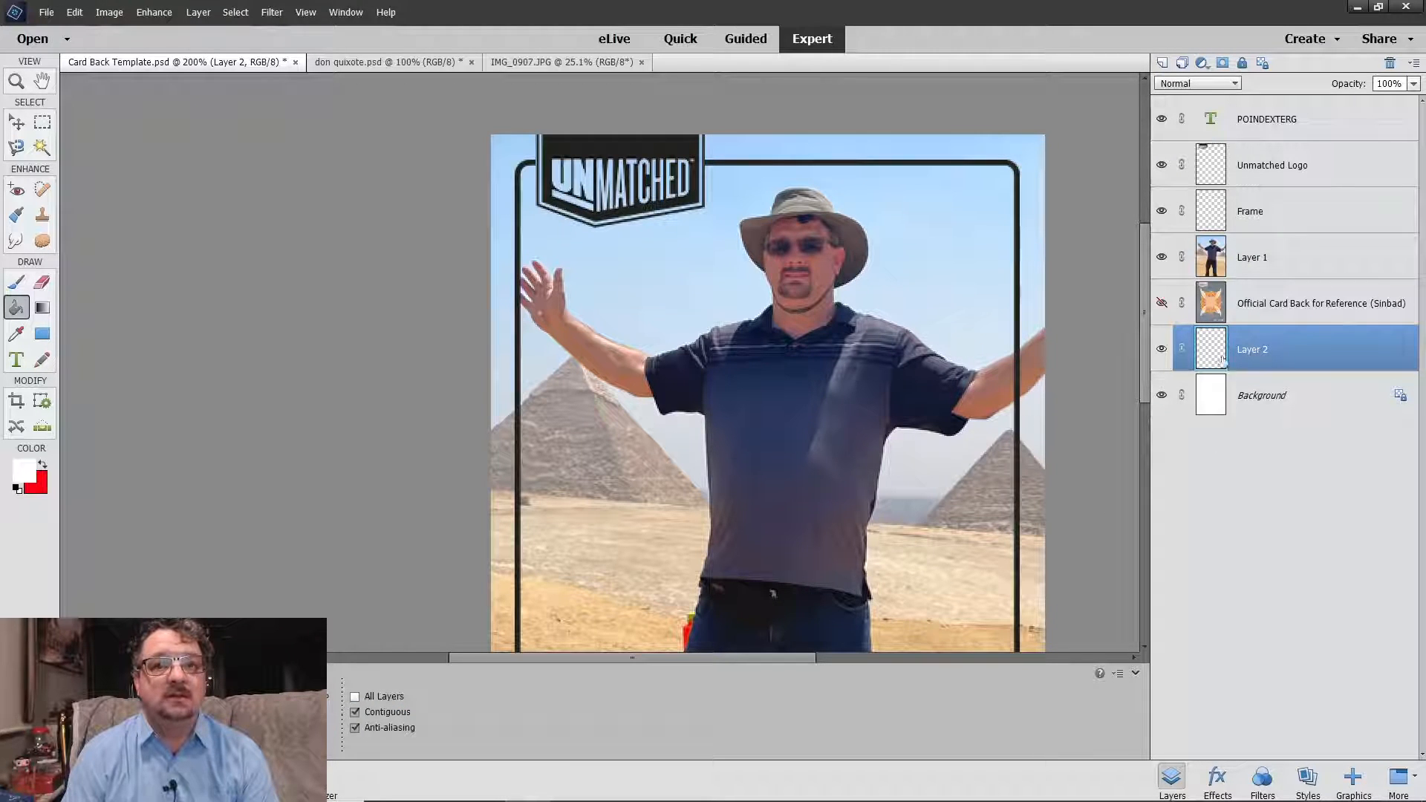
click(652, 295)
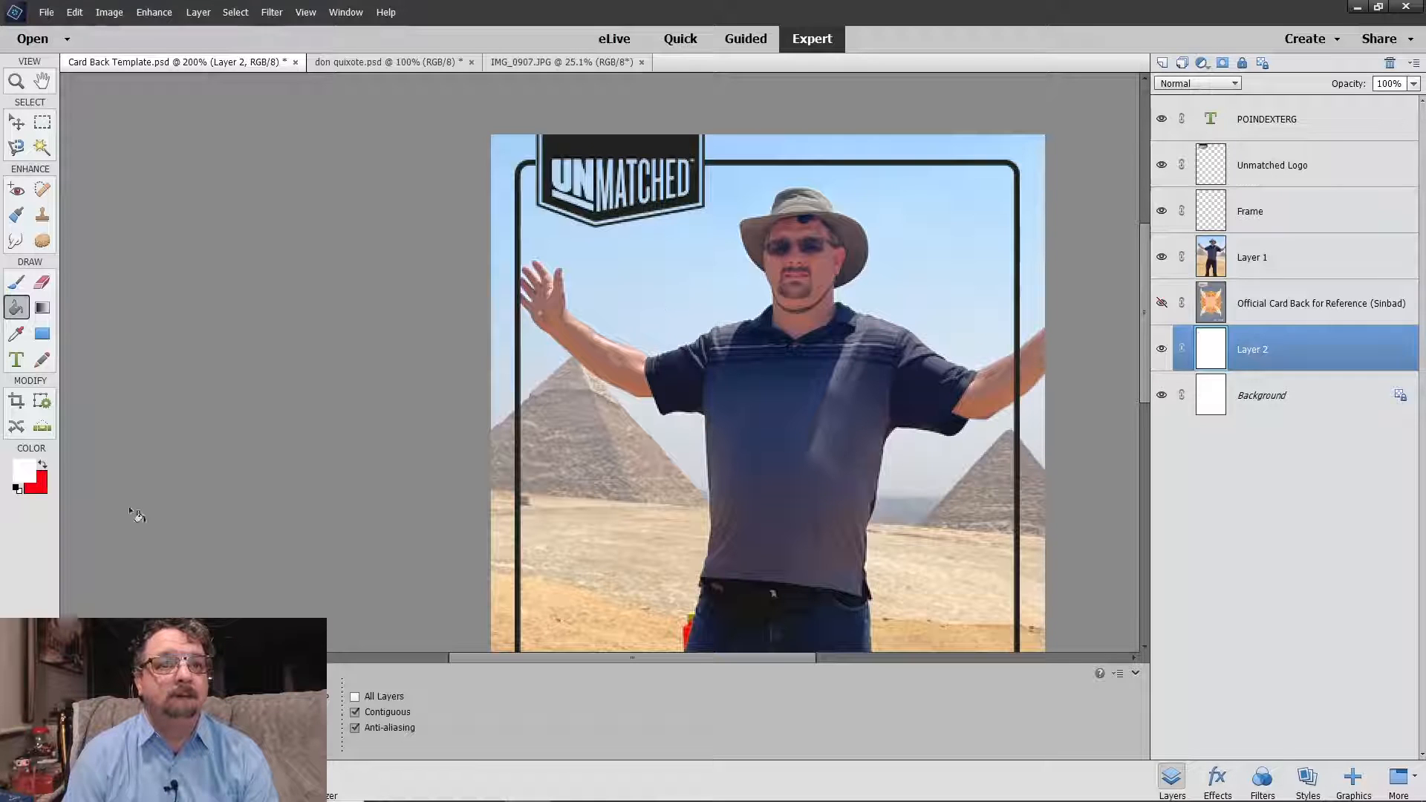
click(45, 466)
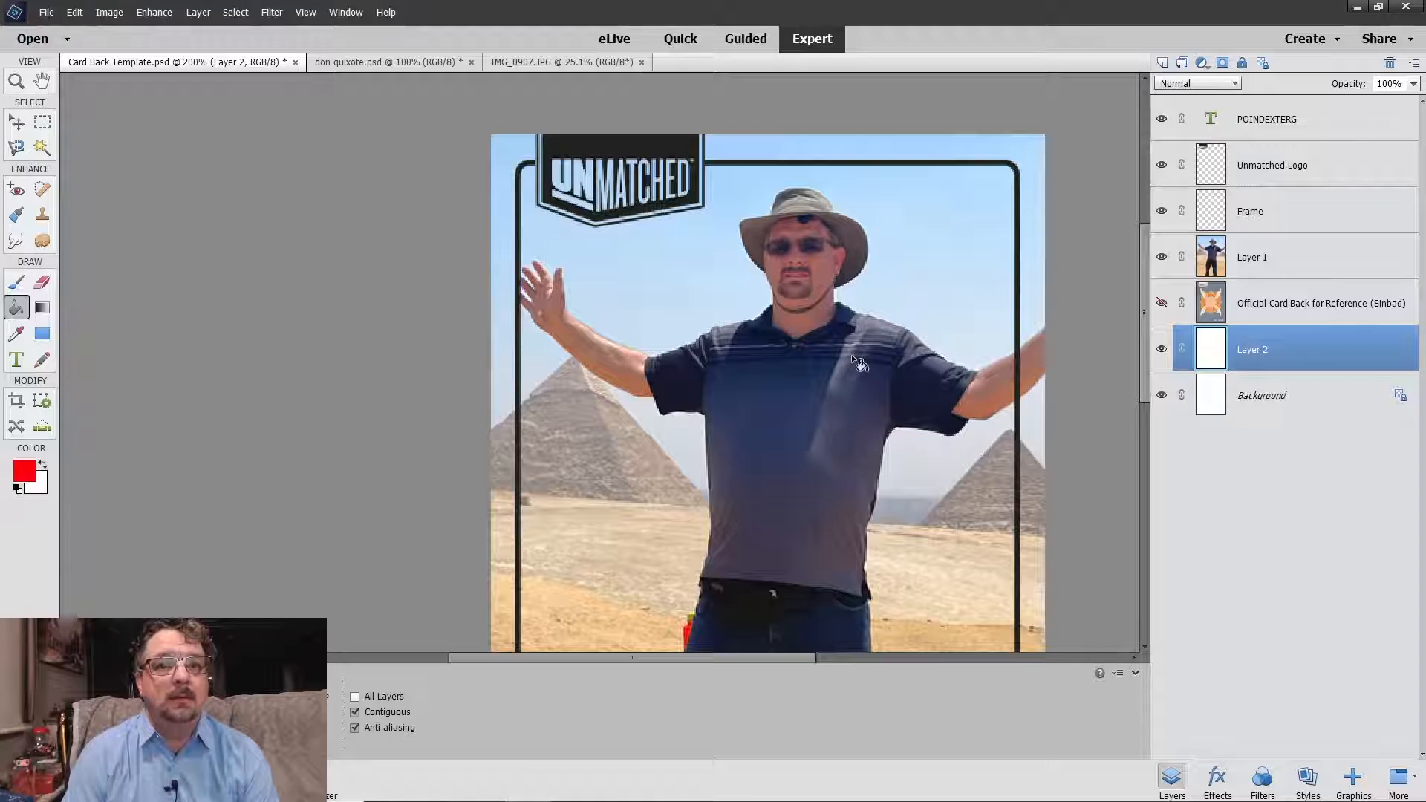
click(652, 252)
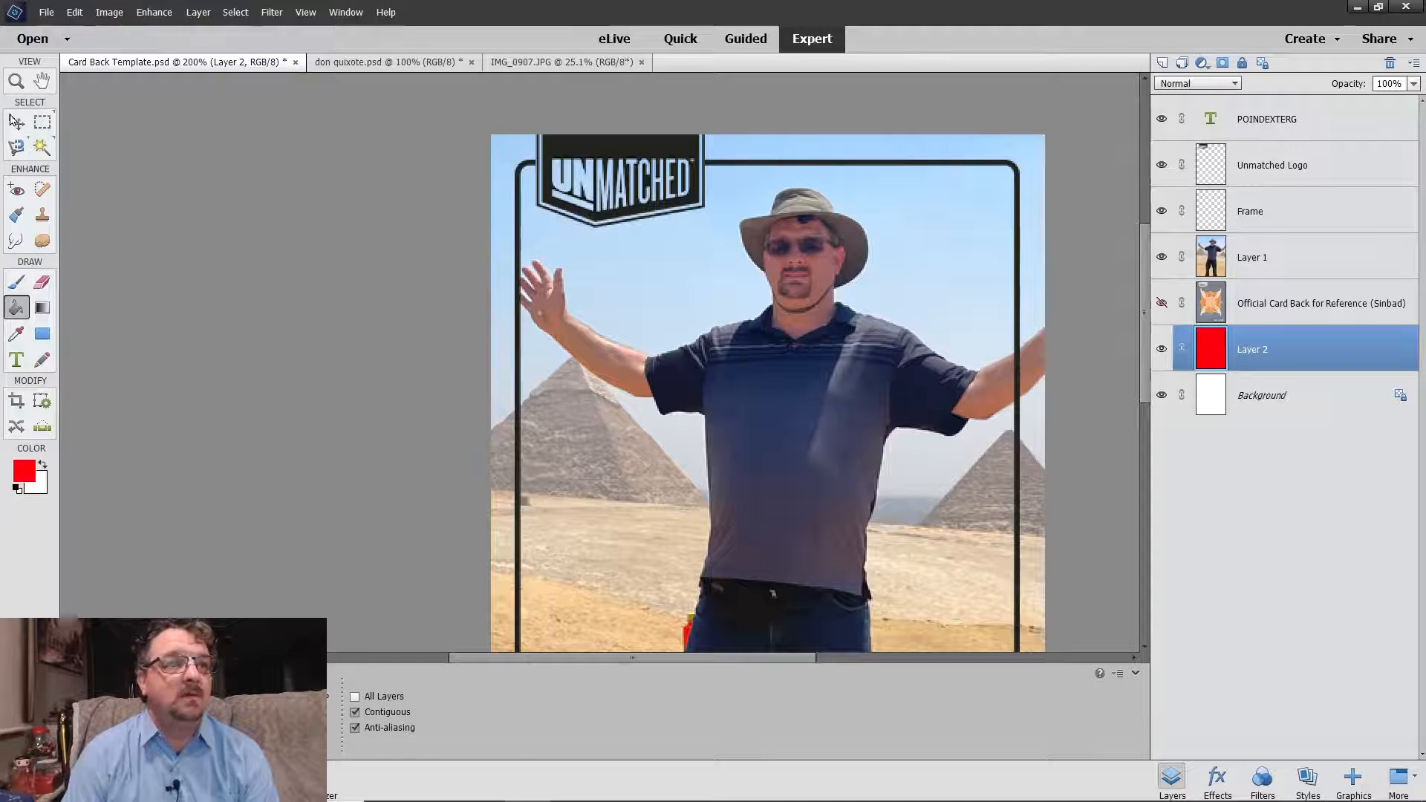
click(14, 120)
drag(1312, 374, 1325, 245)
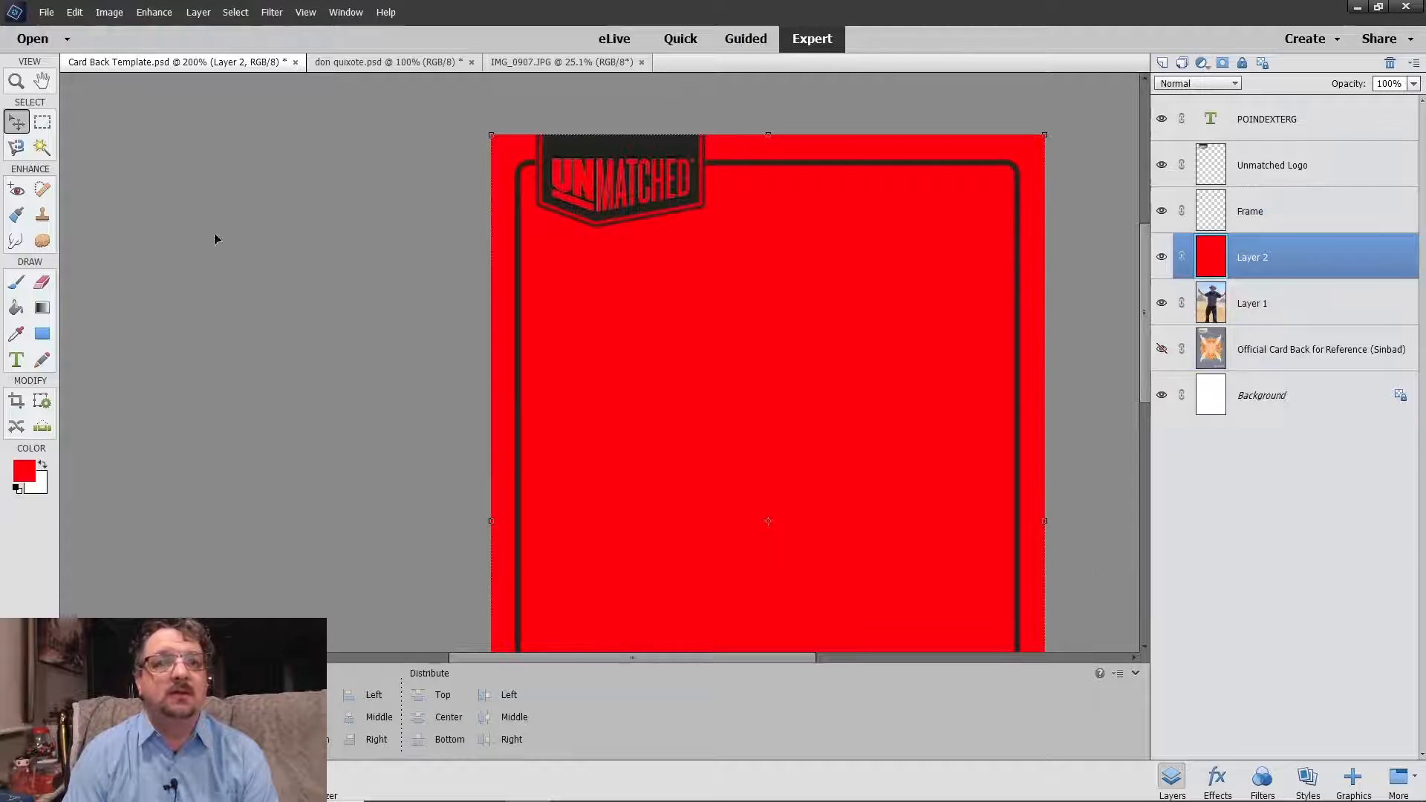
Step: Merge the Unmatched Logo and Frame layers into one layer
click(1319, 178)
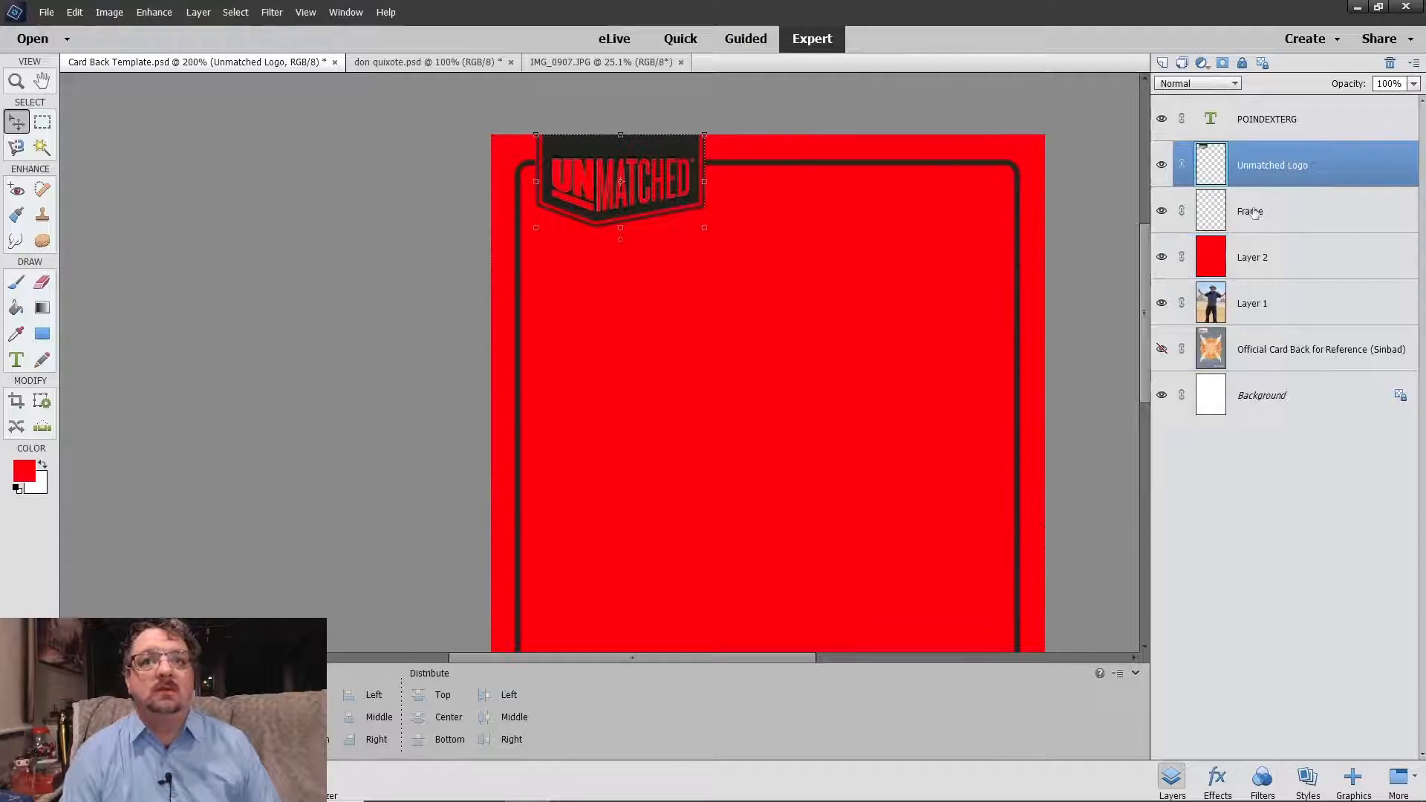
ctrl+click(1252, 215)
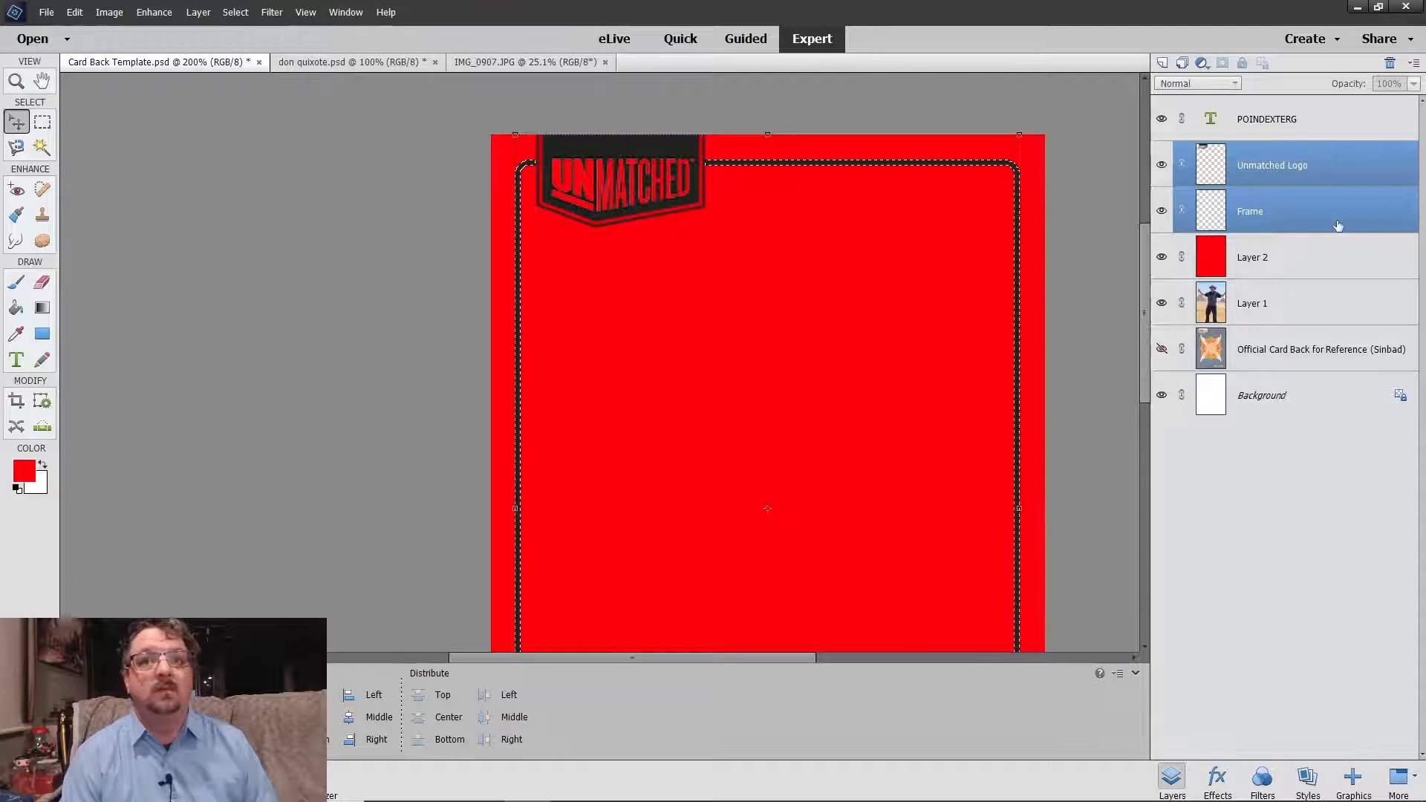
right_click(1272, 197)
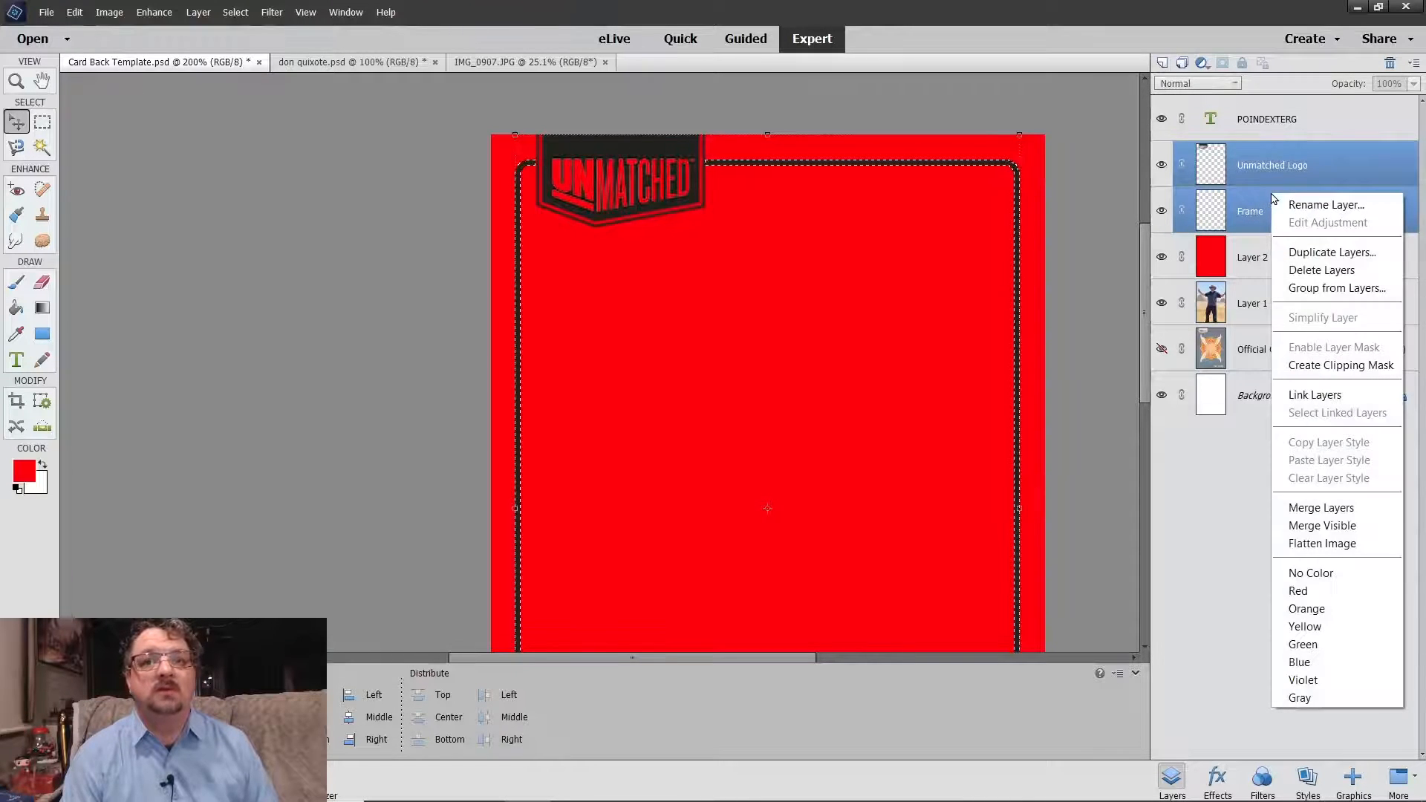
click(1350, 507)
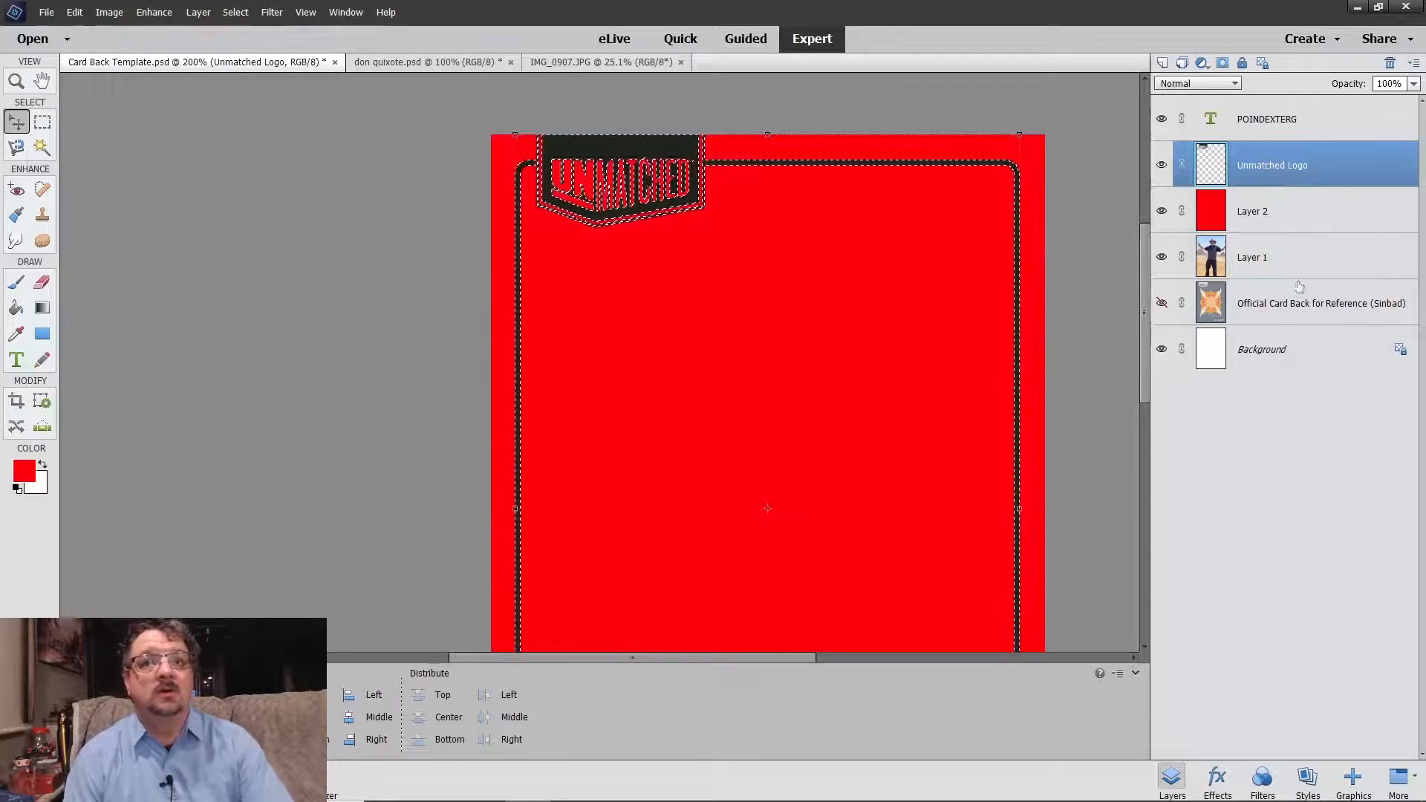
Step: Cut the logo and frame shape out of the red Layer 2 onto its own new layer
click(1334, 212)
click(202, 12)
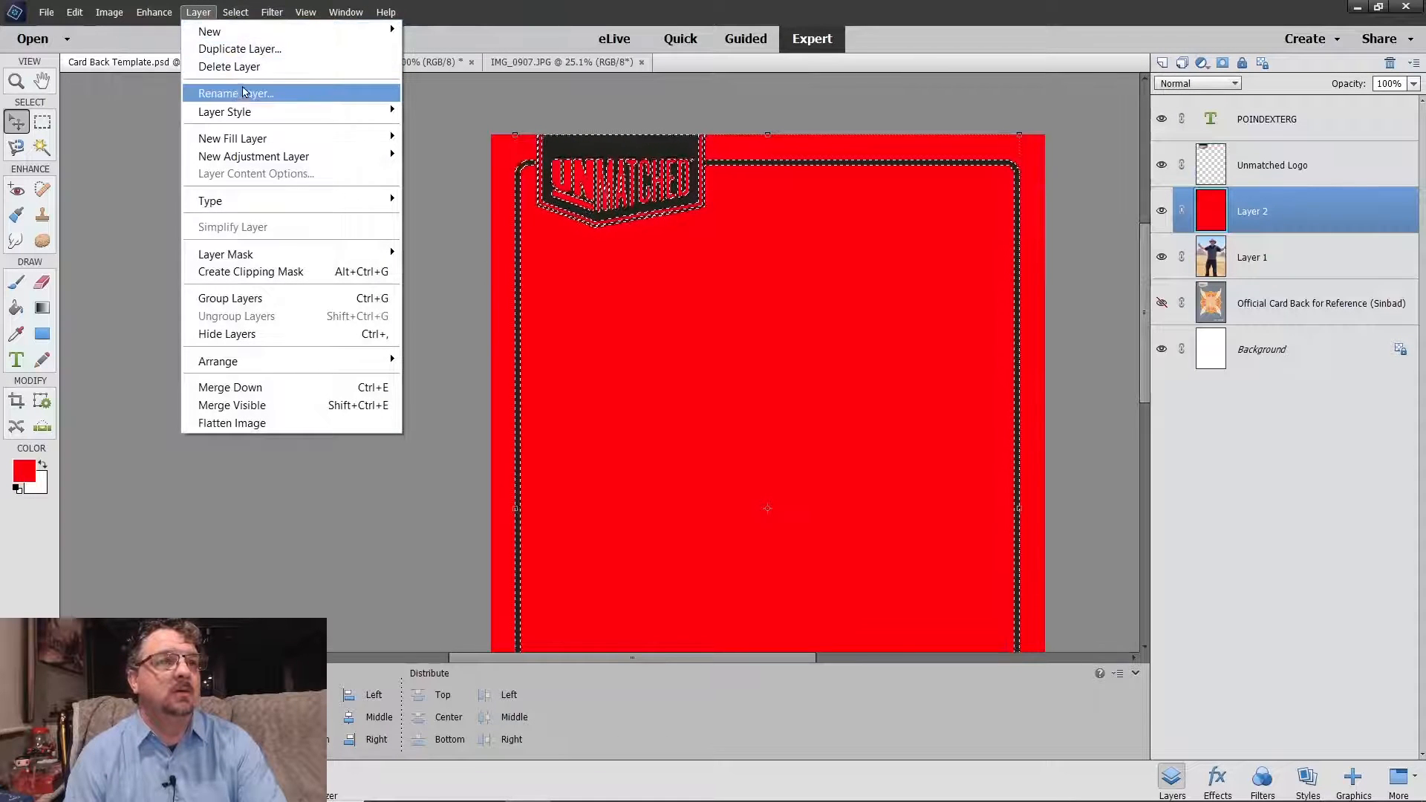
mouse_move(237, 33)
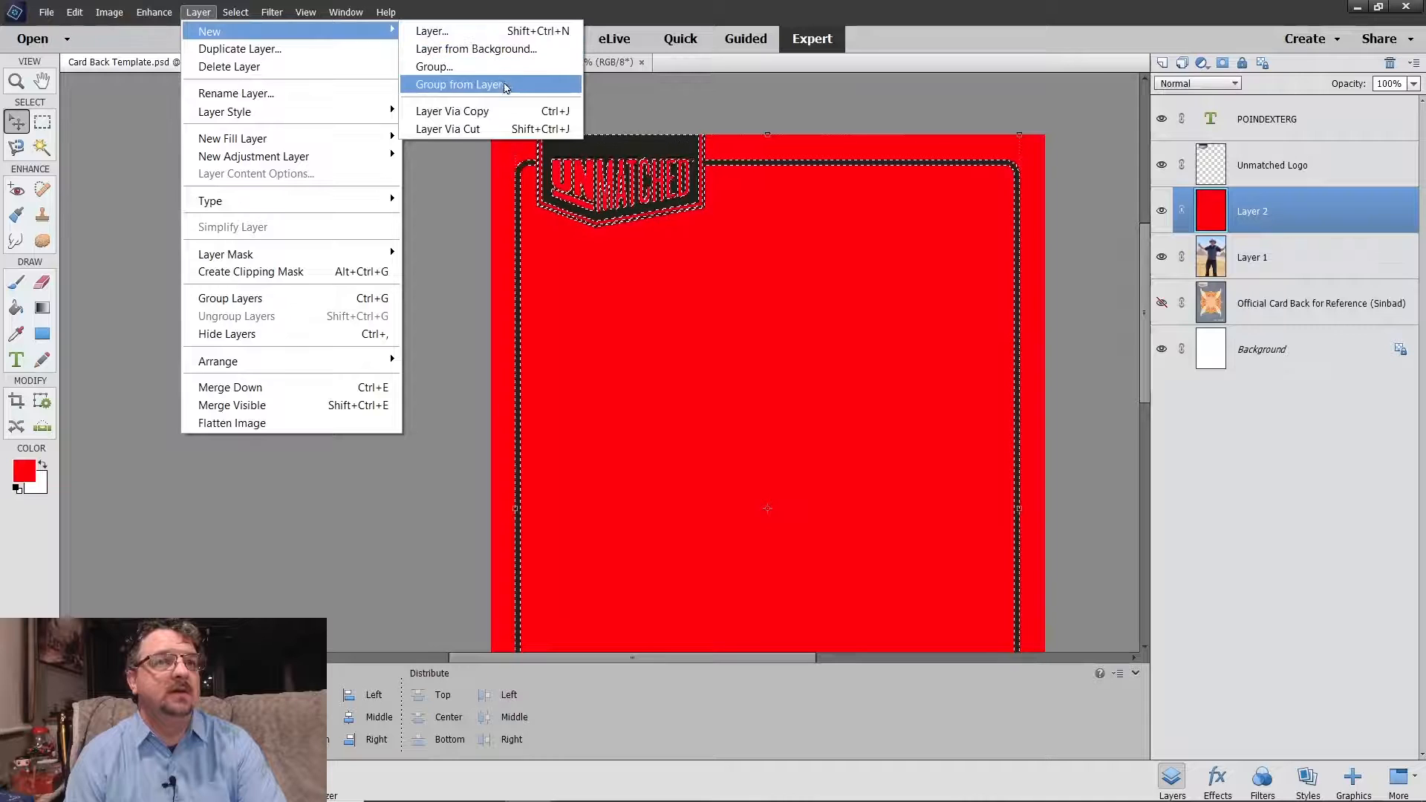
click(513, 130)
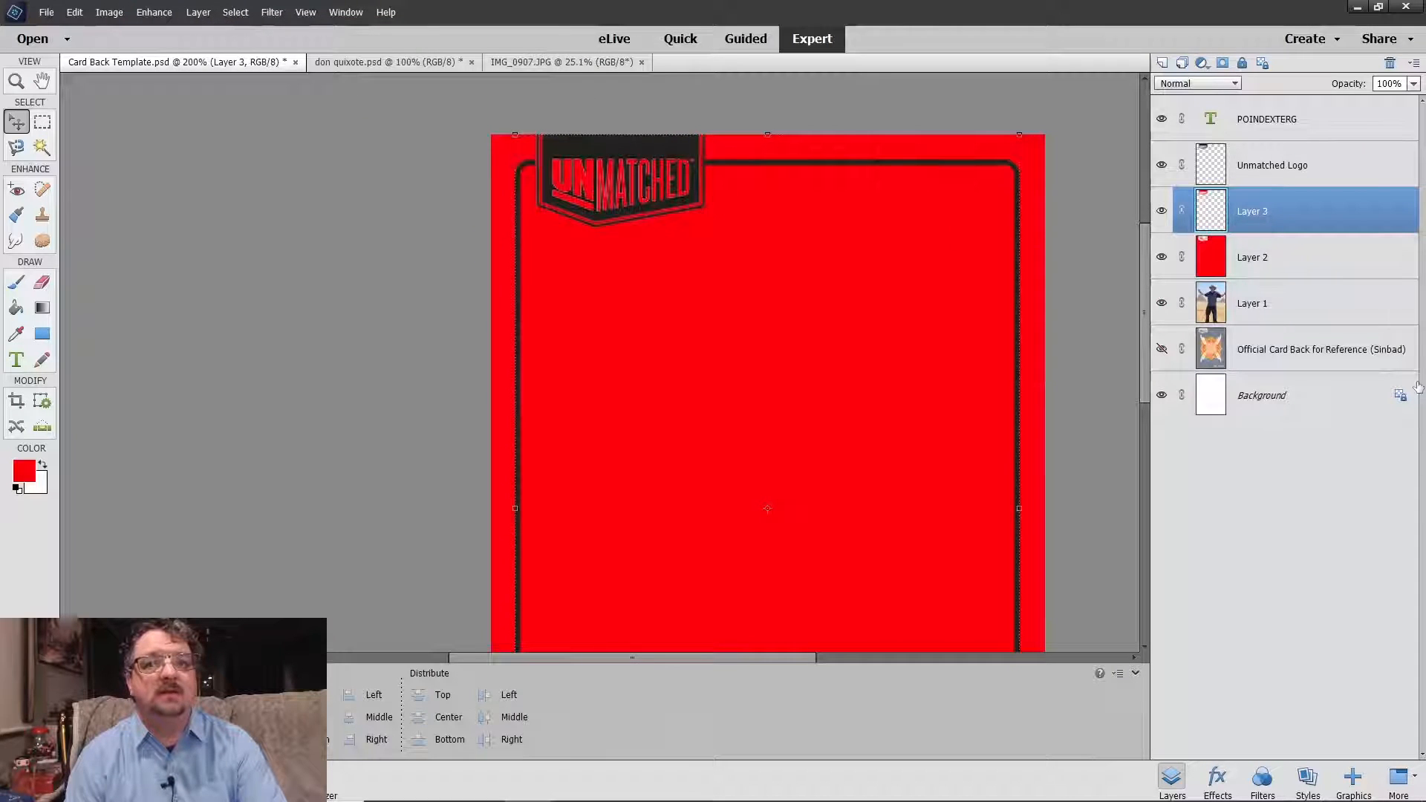
Step: Hide and delete the black Unmatched Logo layer and the red Layer 2, keeping the red cut-out frame over the photo
click(1161, 165)
click(1161, 257)
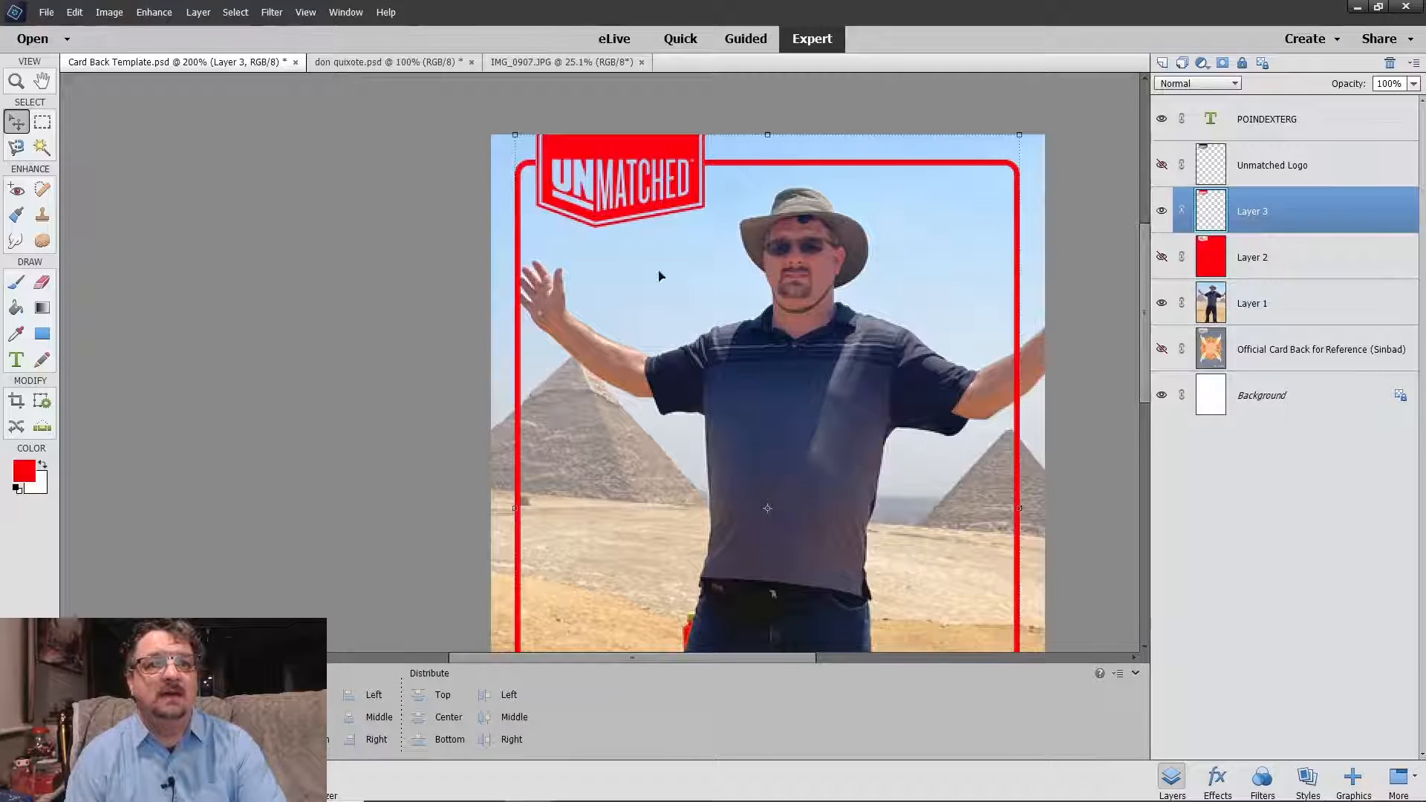
click(1262, 174)
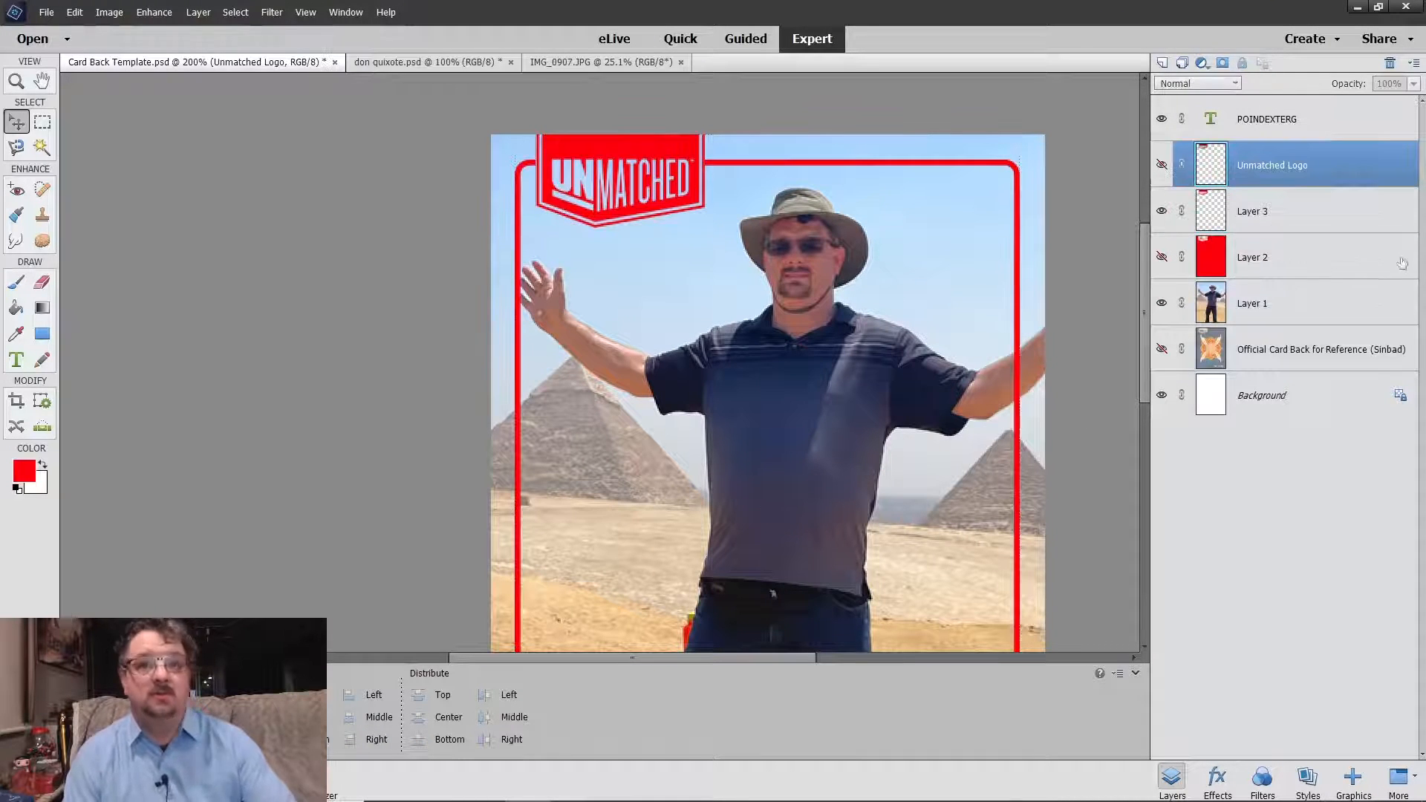
key(Delete)
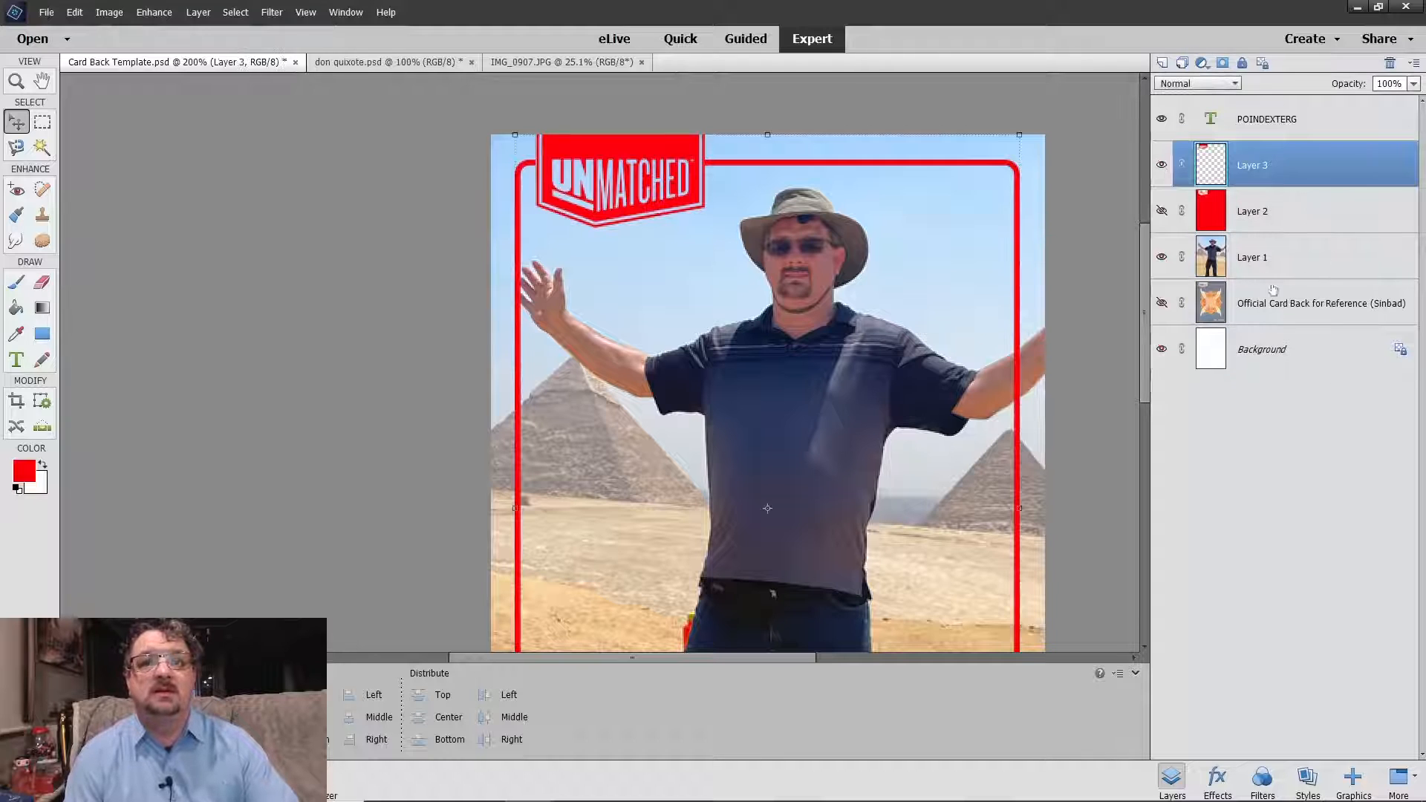
click(1243, 216)
key(Delete)
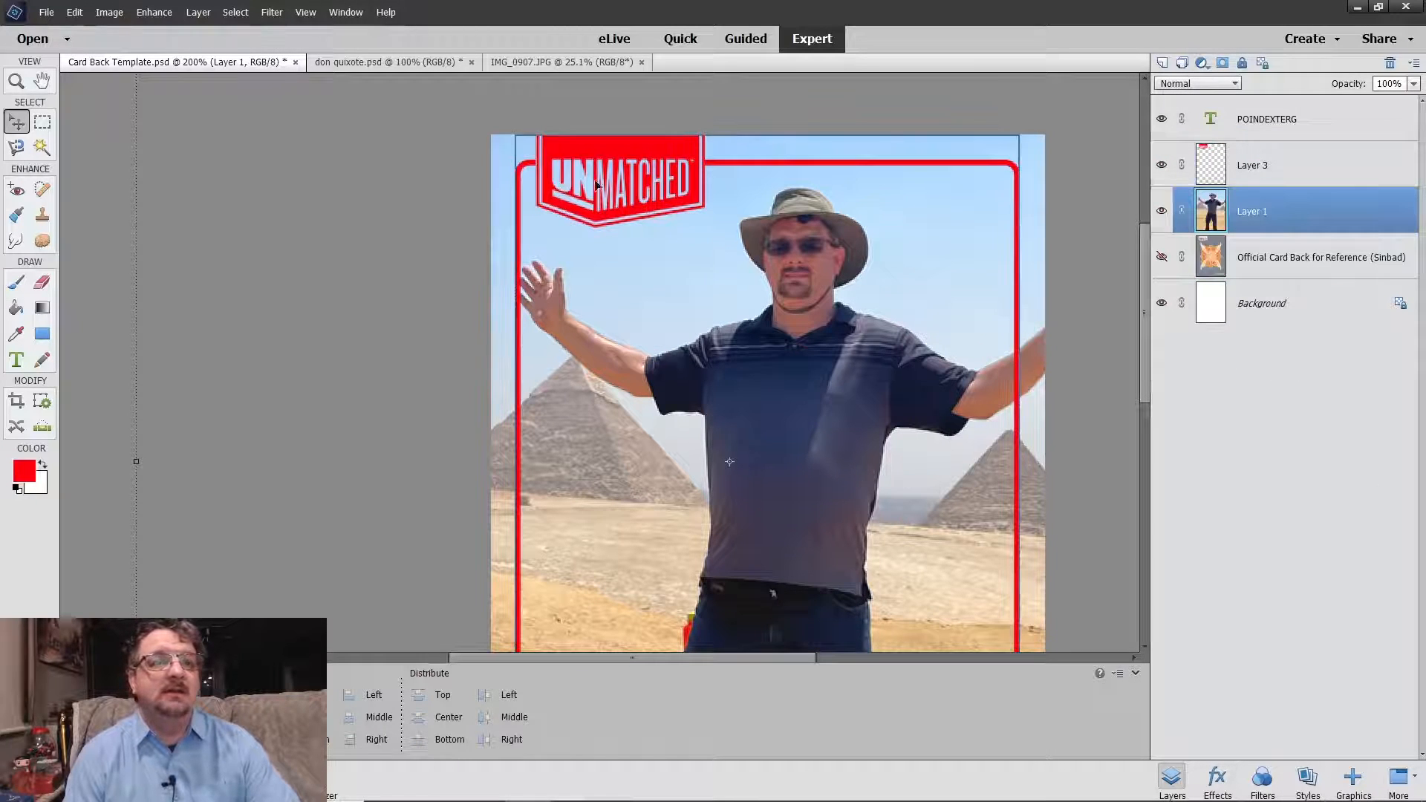
Step: Create a new empty layer and place it between the red logo-and-frame layer and the photo layer
click(1217, 170)
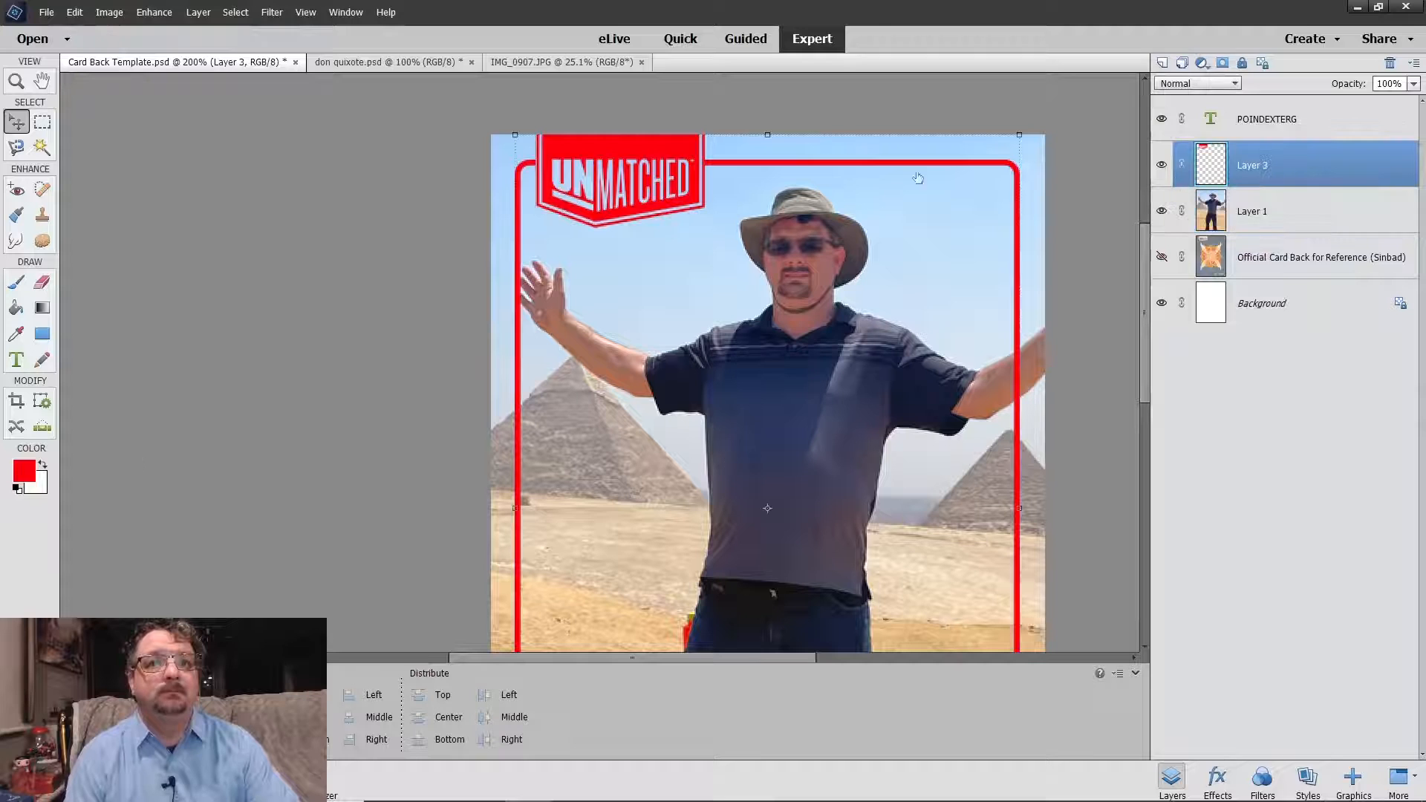
click(16, 81)
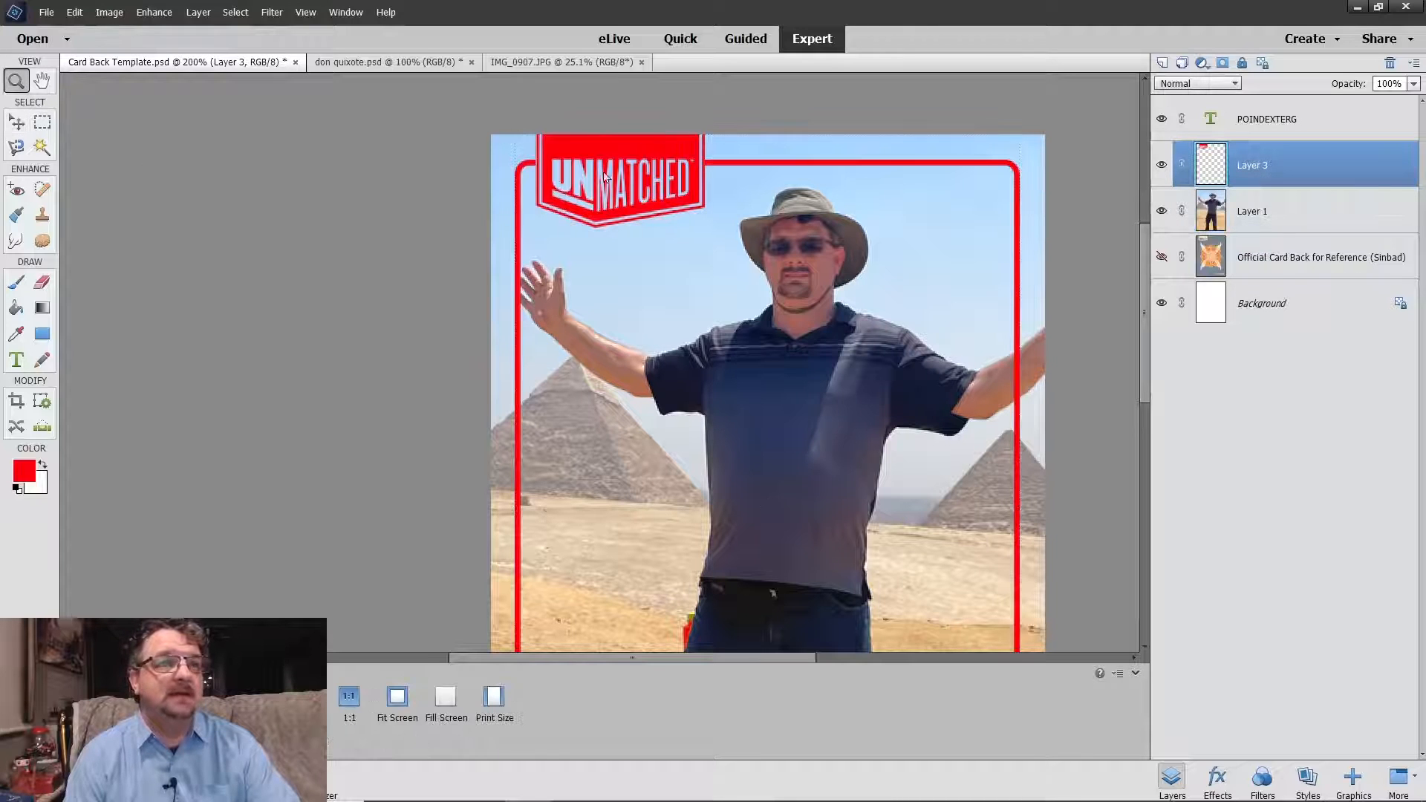
click(629, 212)
click(630, 212)
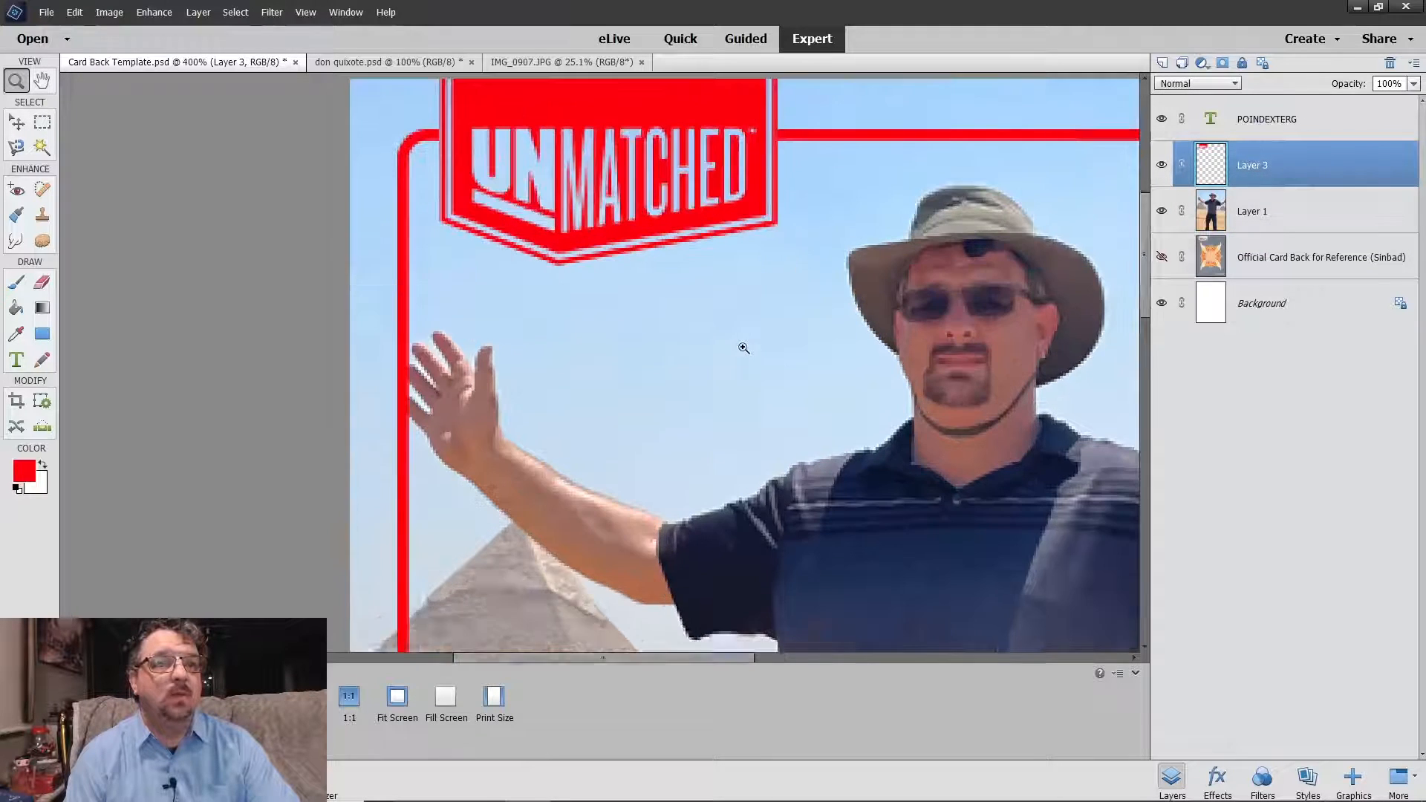
click(198, 12)
mouse_move(206, 33)
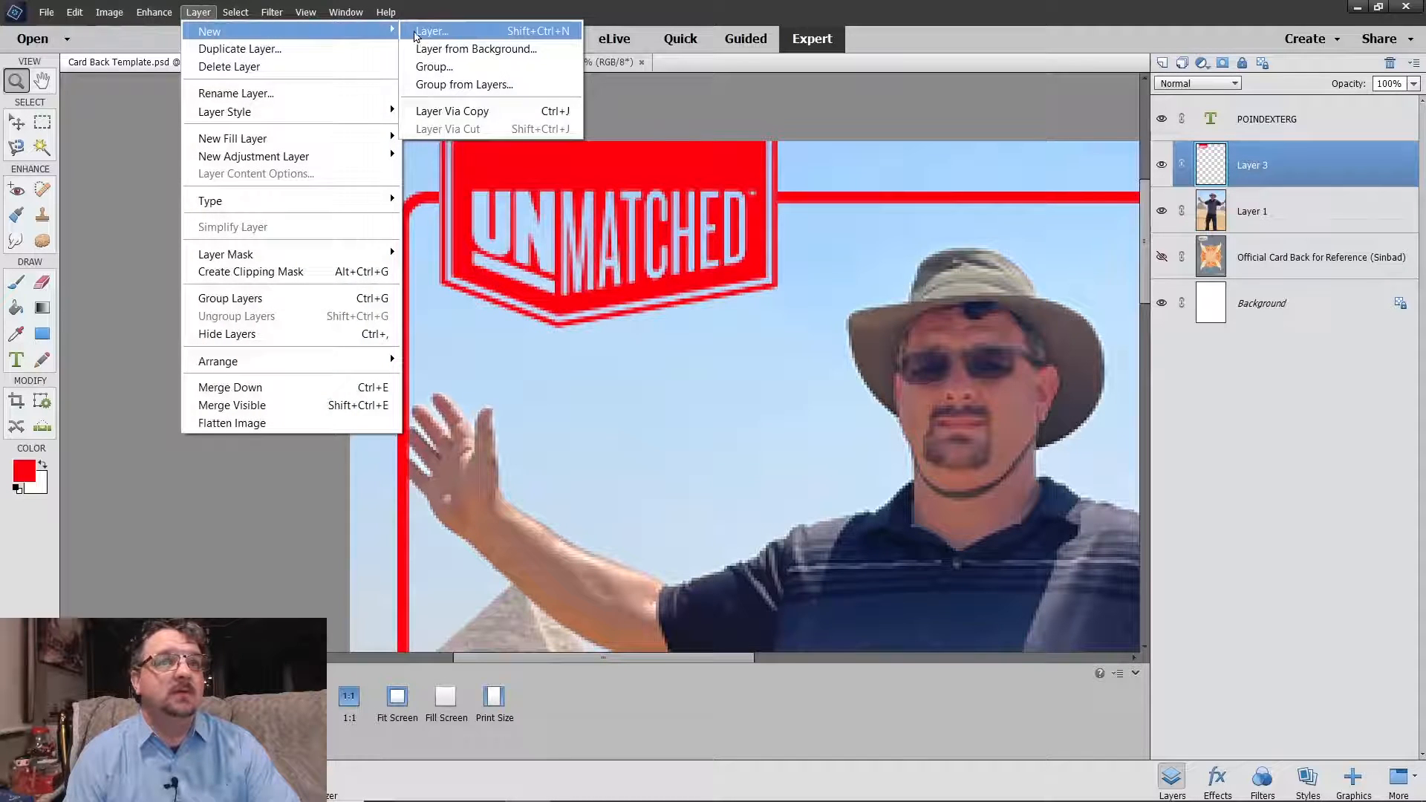
click(419, 33)
click(844, 251)
drag(1297, 179, 1291, 232)
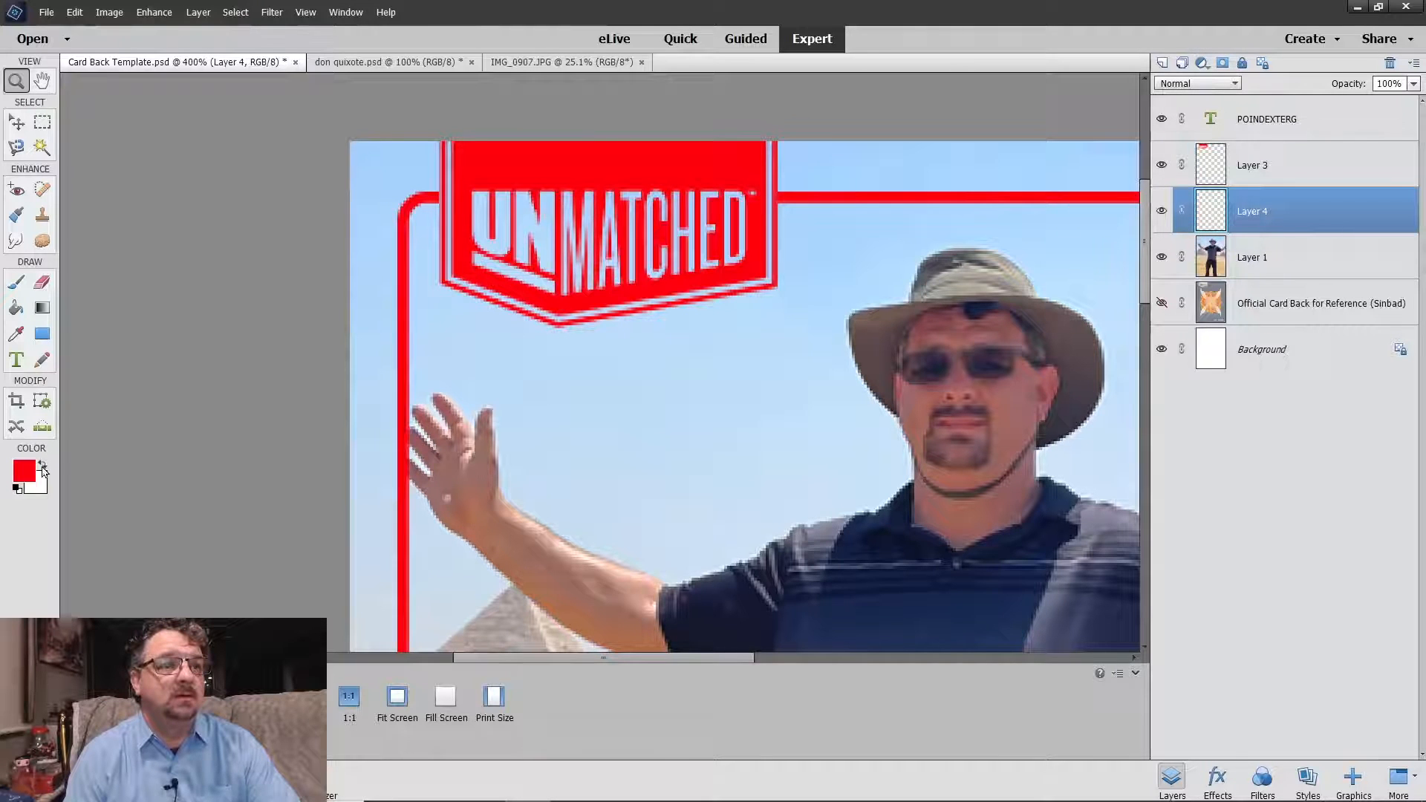
Step: Paint white behind the whole Unmatched logo on the new layer with the 33 px Pencil tool
click(42, 464)
click(42, 359)
mouse_move(470, 216)
mouse_down()
mouse_move(465, 176)
mouse_move(473, 245)
mouse_move(535, 280)
mouse_move(453, 266)
mouse_move(549, 316)
mouse_move(753, 290)
mouse_move(759, 265)
mouse_move(759, 192)
mouse_move(713, 211)
mouse_move(466, 204)
mouse_move(691, 257)
mouse_move(687, 210)
mouse_move(710, 171)
mouse_move(543, 245)
mouse_move(412, 217)
mouse_move(414, 179)
mouse_up()
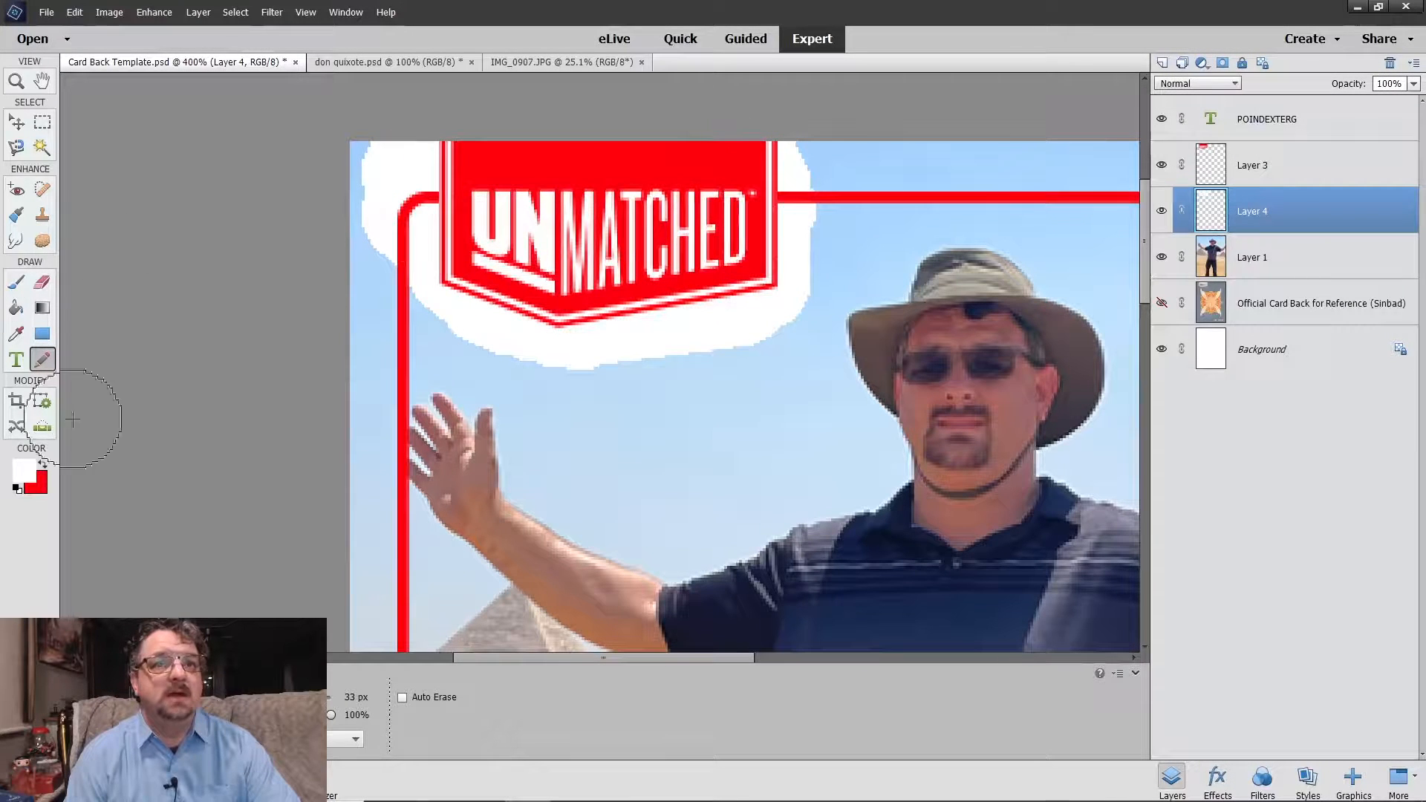
Step: Merge the white-painted layer and the red logo-and-frame layer into one layer
click(1253, 183)
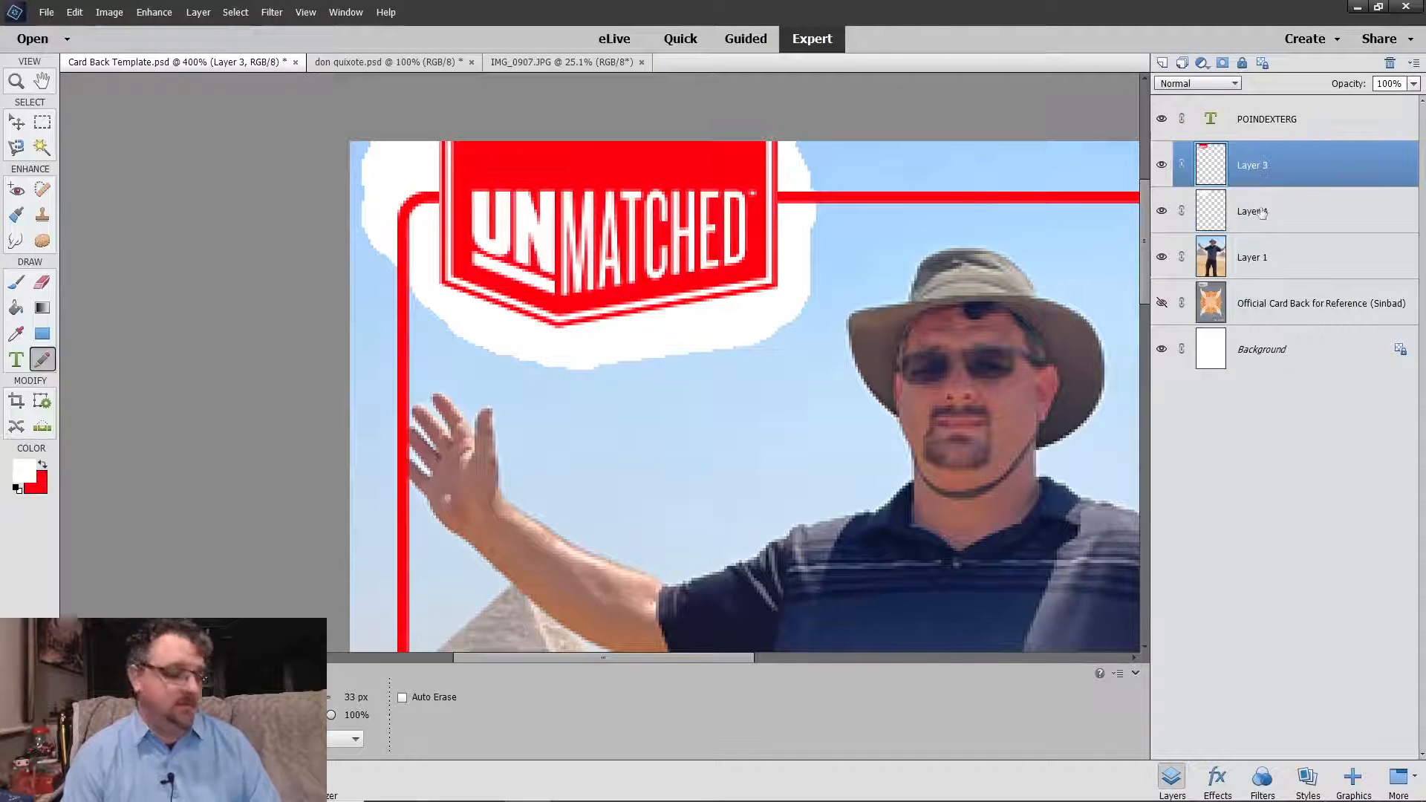
ctrl+click(1262, 214)
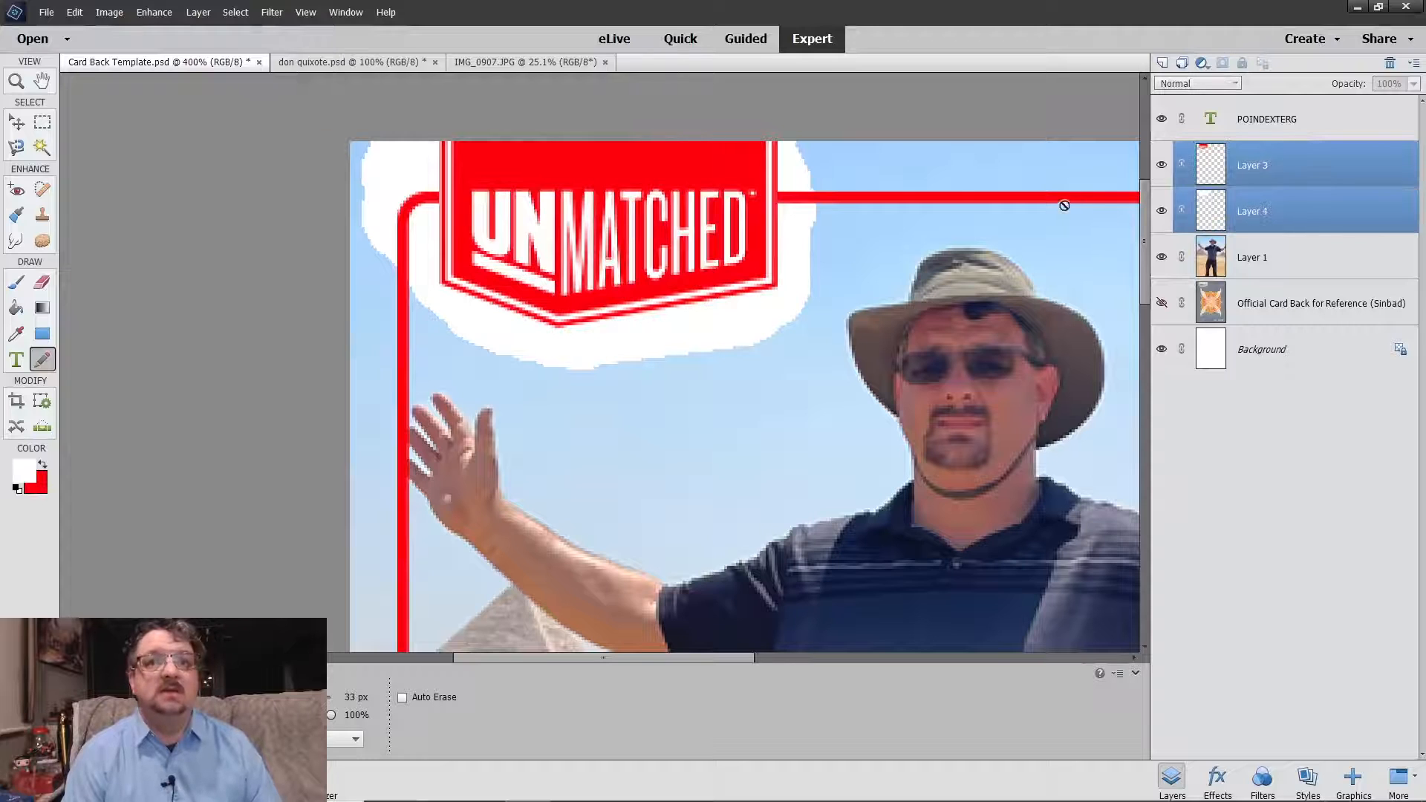
click(198, 12)
click(241, 392)
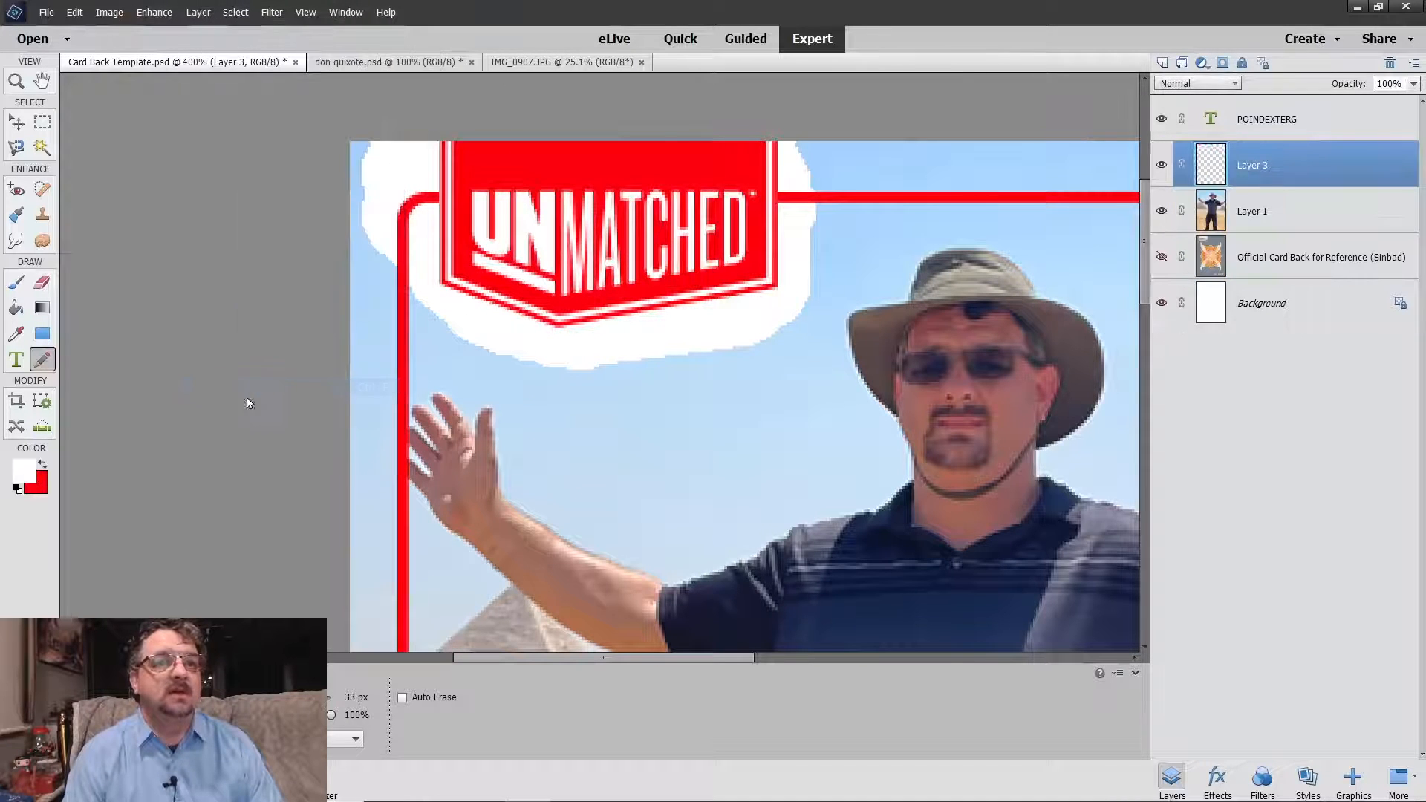
Step: Delete the white areas outside the logo using the Magic Wand, clear the selection, and fit the card back on screen
click(42, 147)
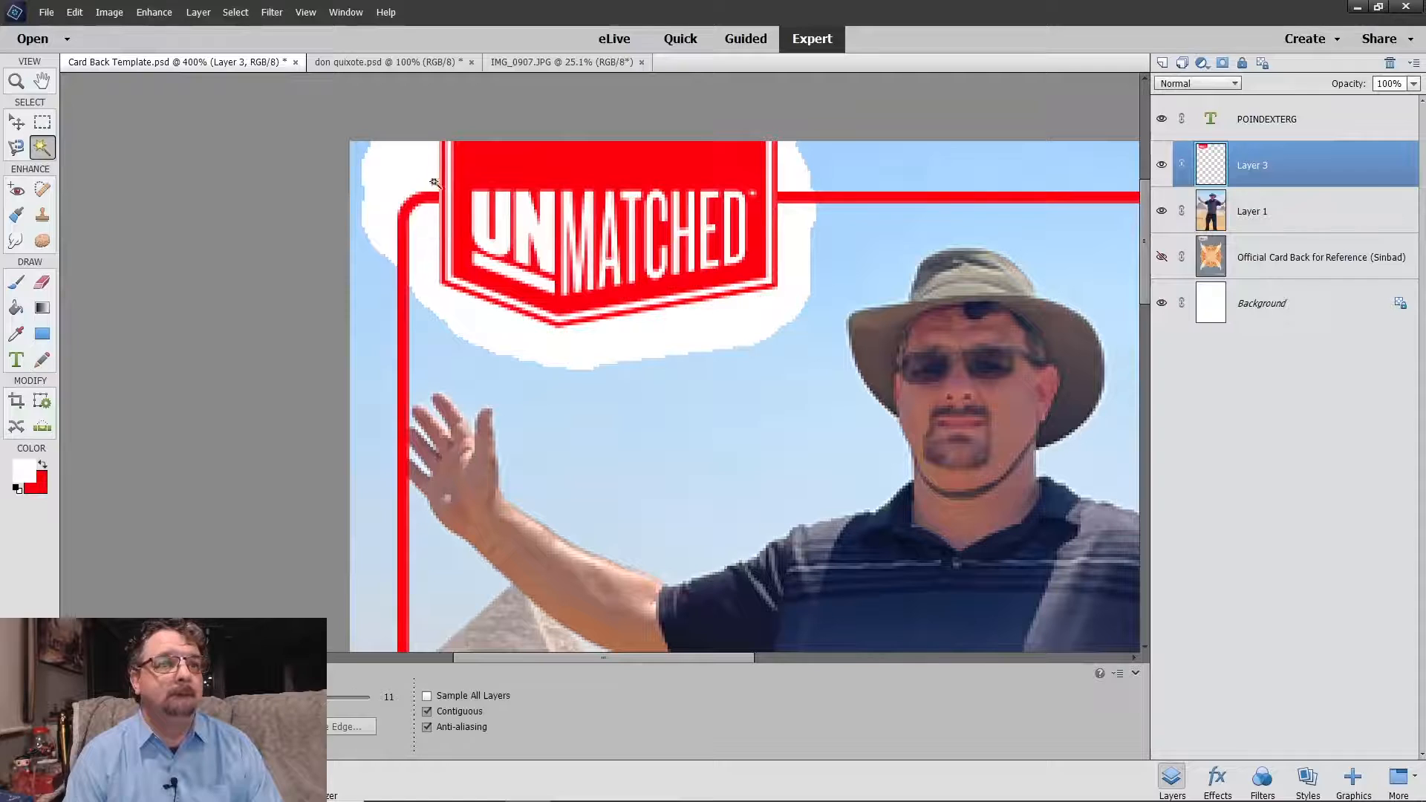
click(383, 172)
key(Delete)
click(420, 263)
key(Delete)
click(792, 166)
key(Delete)
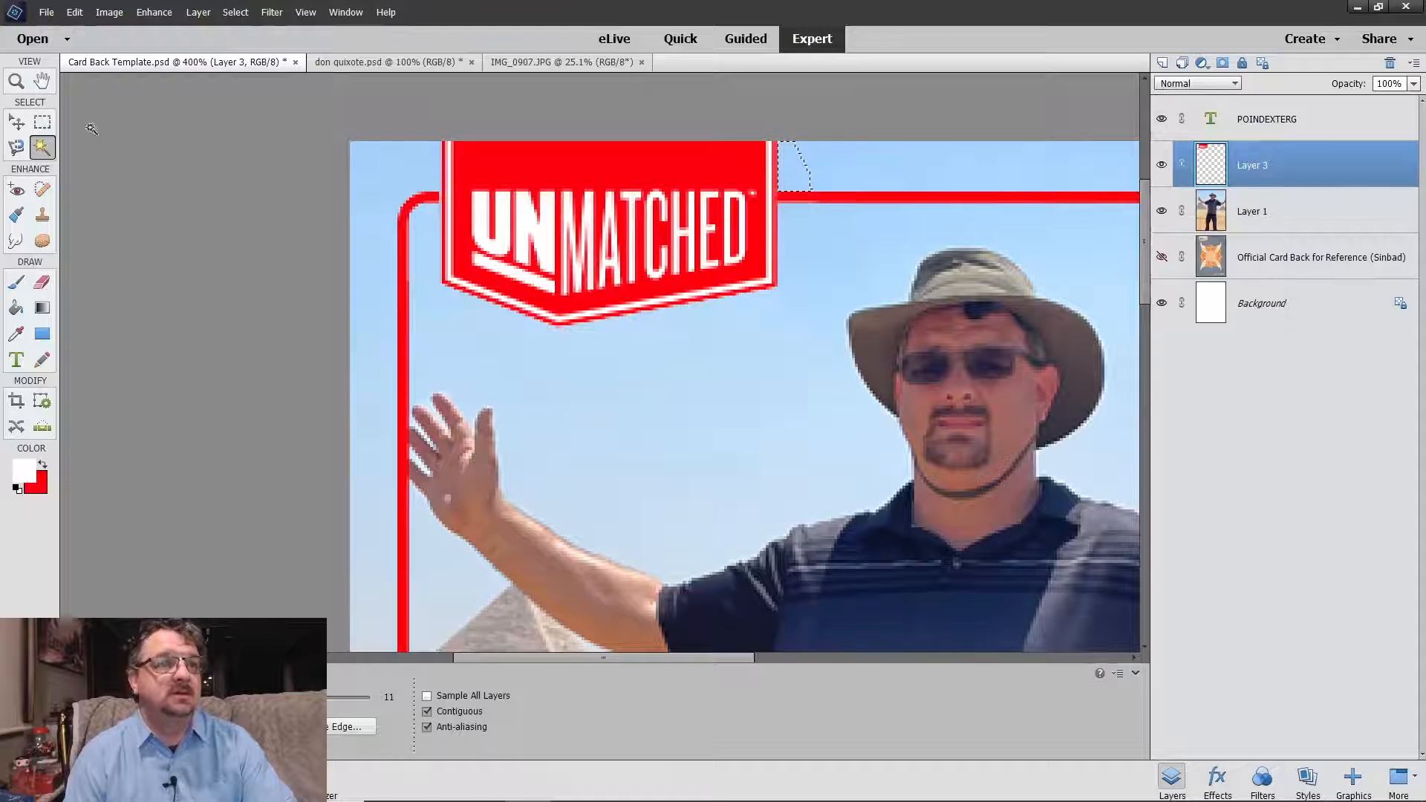
click(42, 122)
click(166, 167)
click(15, 81)
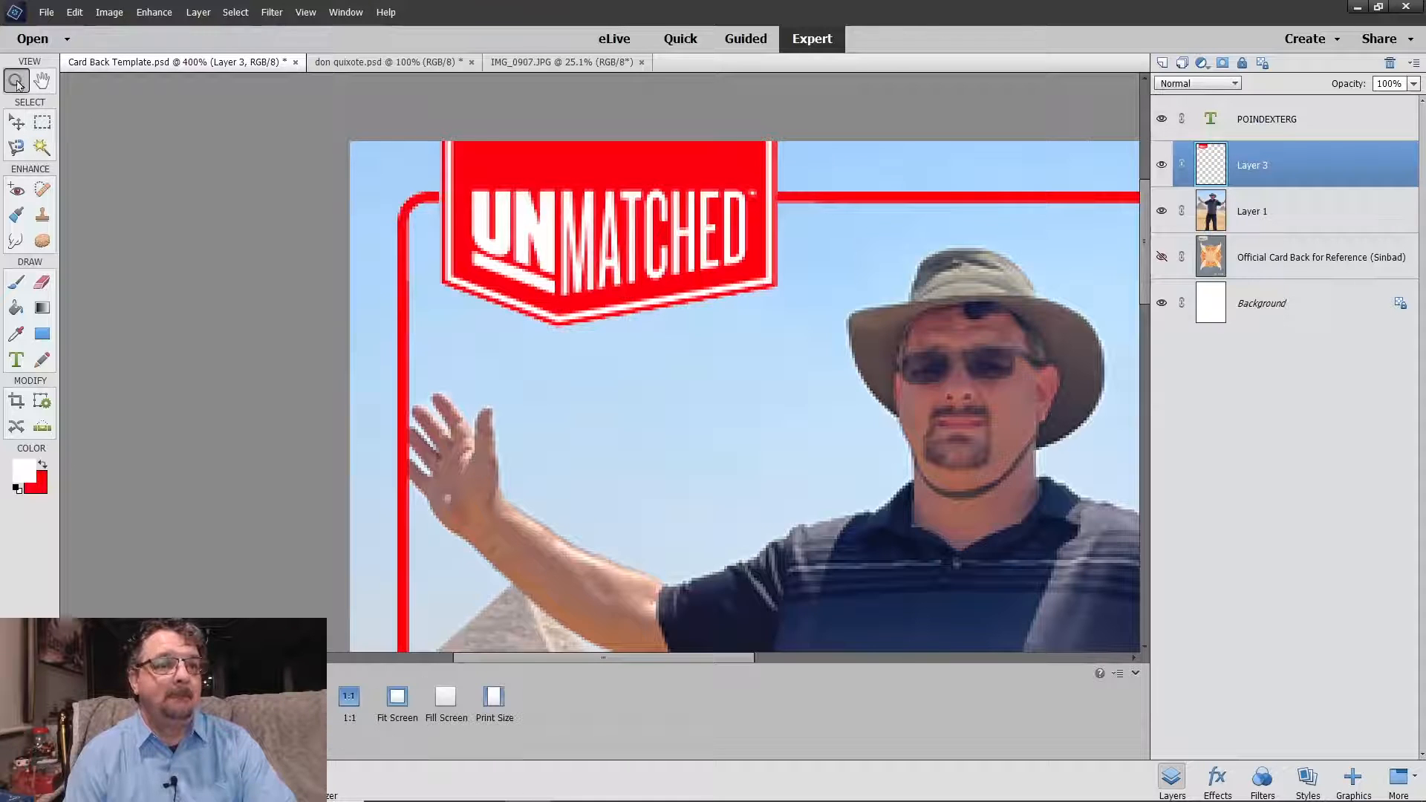
click(398, 695)
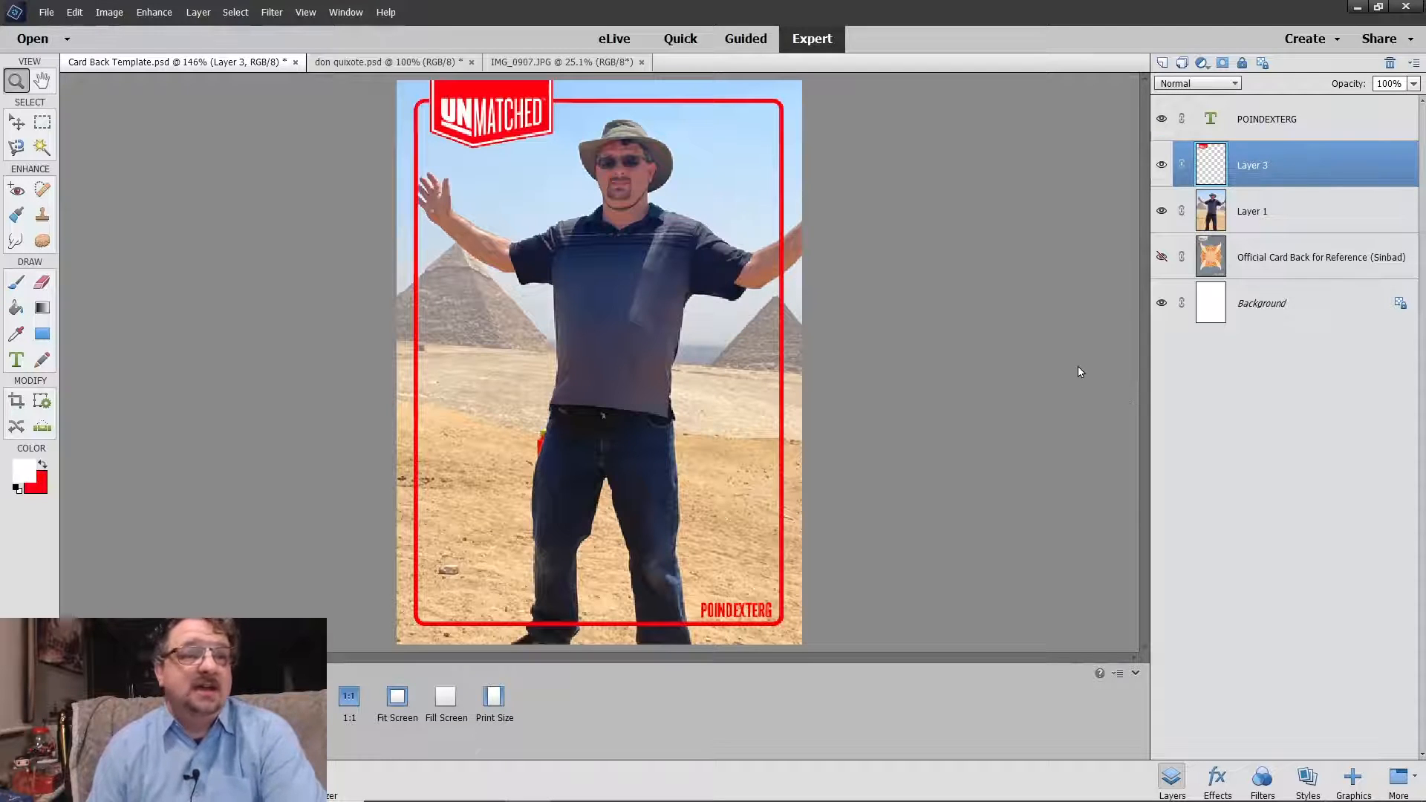
Step: Switch to don quixote.psd and shift the dark lance artwork slightly to the right
click(356, 63)
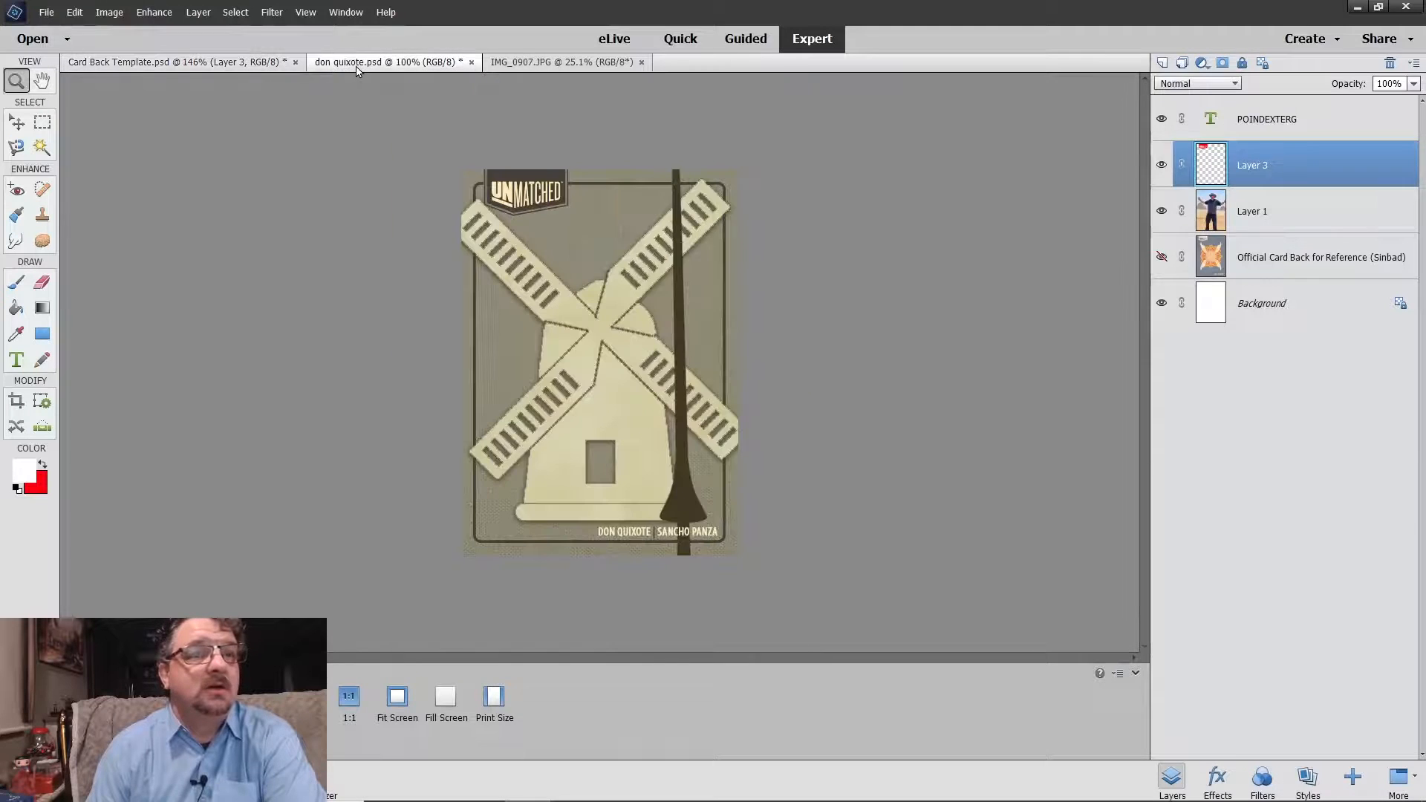
click(17, 121)
click(667, 508)
drag(668, 508, 681, 501)
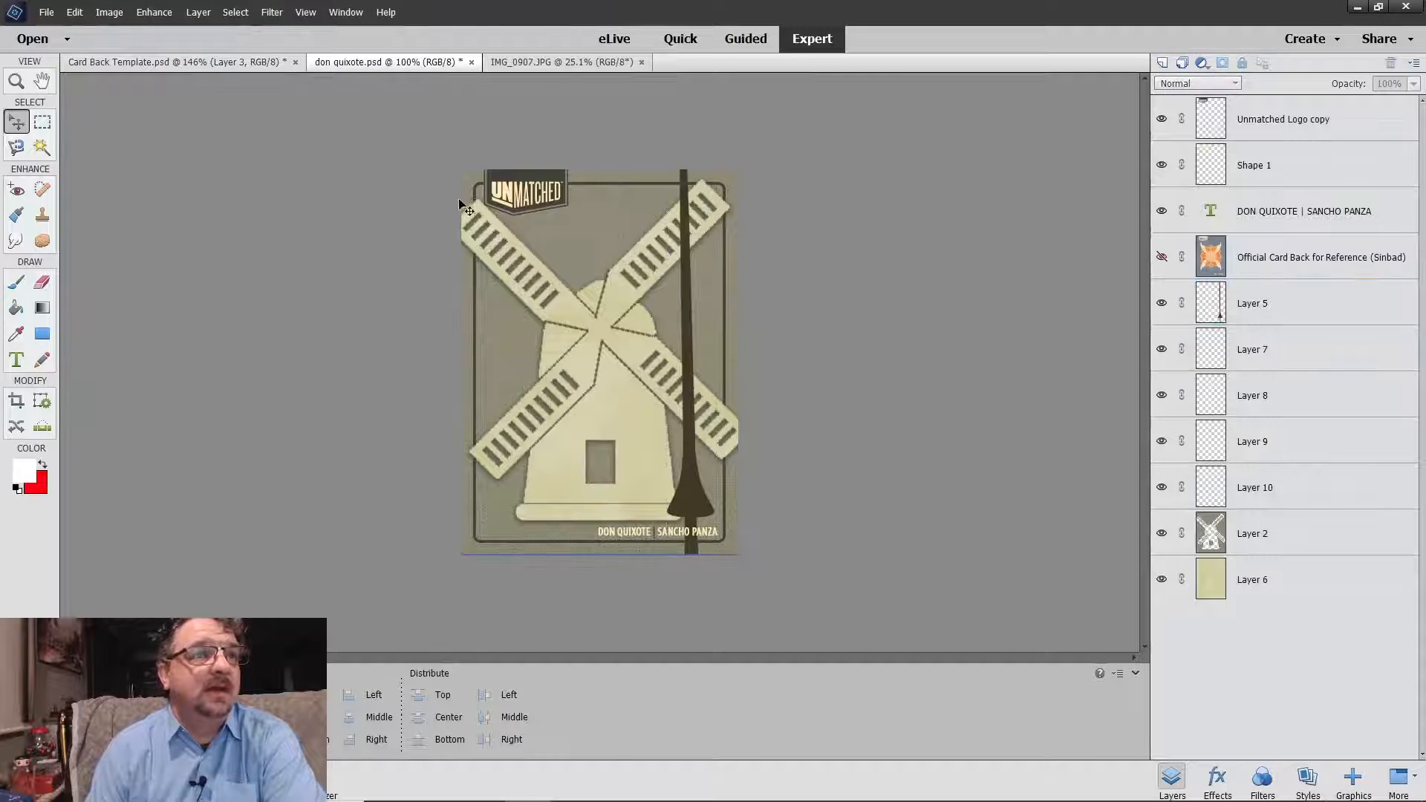
Step: Close the open documents, discarding the changes to Card Back Template.psd
click(286, 62)
click(295, 62)
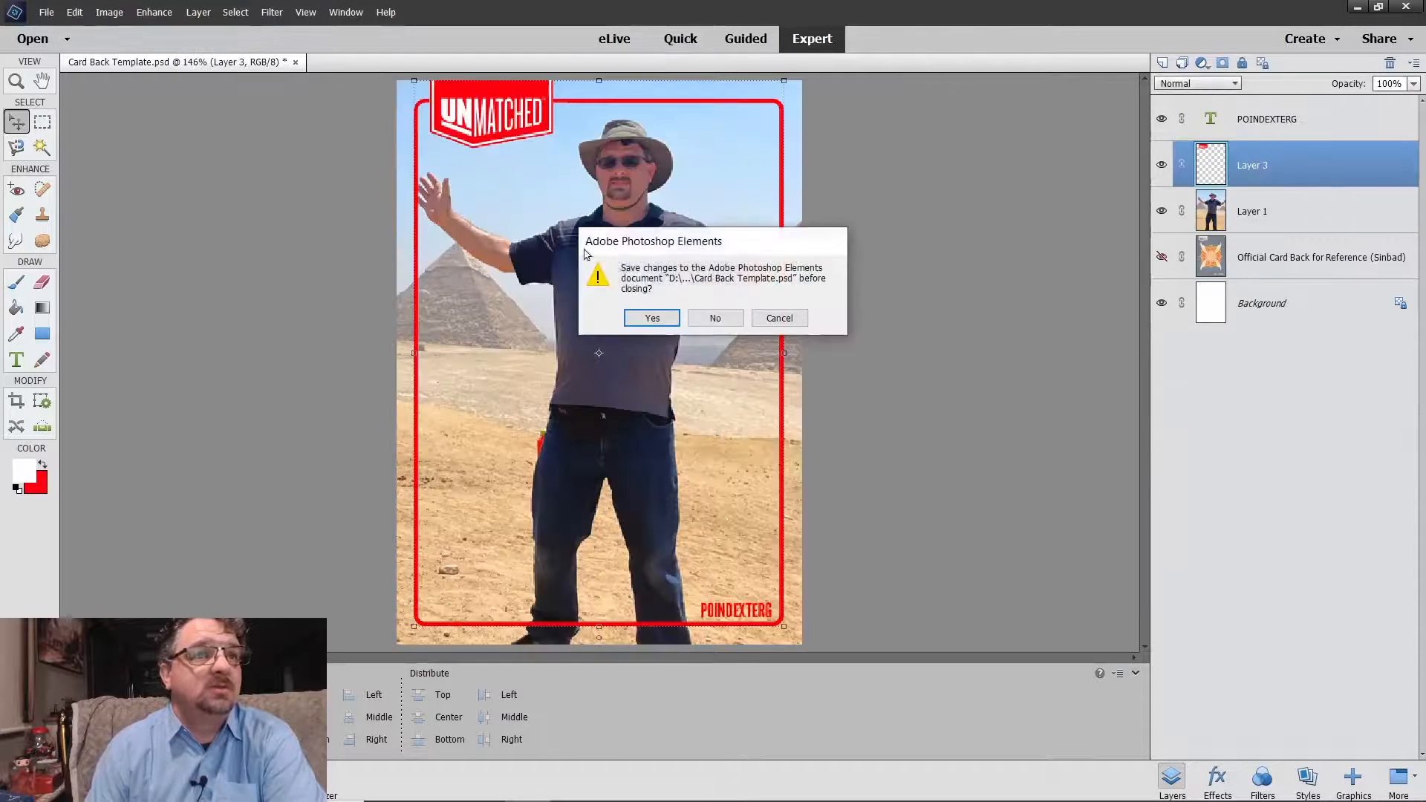
click(715, 318)
Step: Open bolv1 card back template.psd to view its guides, close it, and open card art template.psd
click(48, 13)
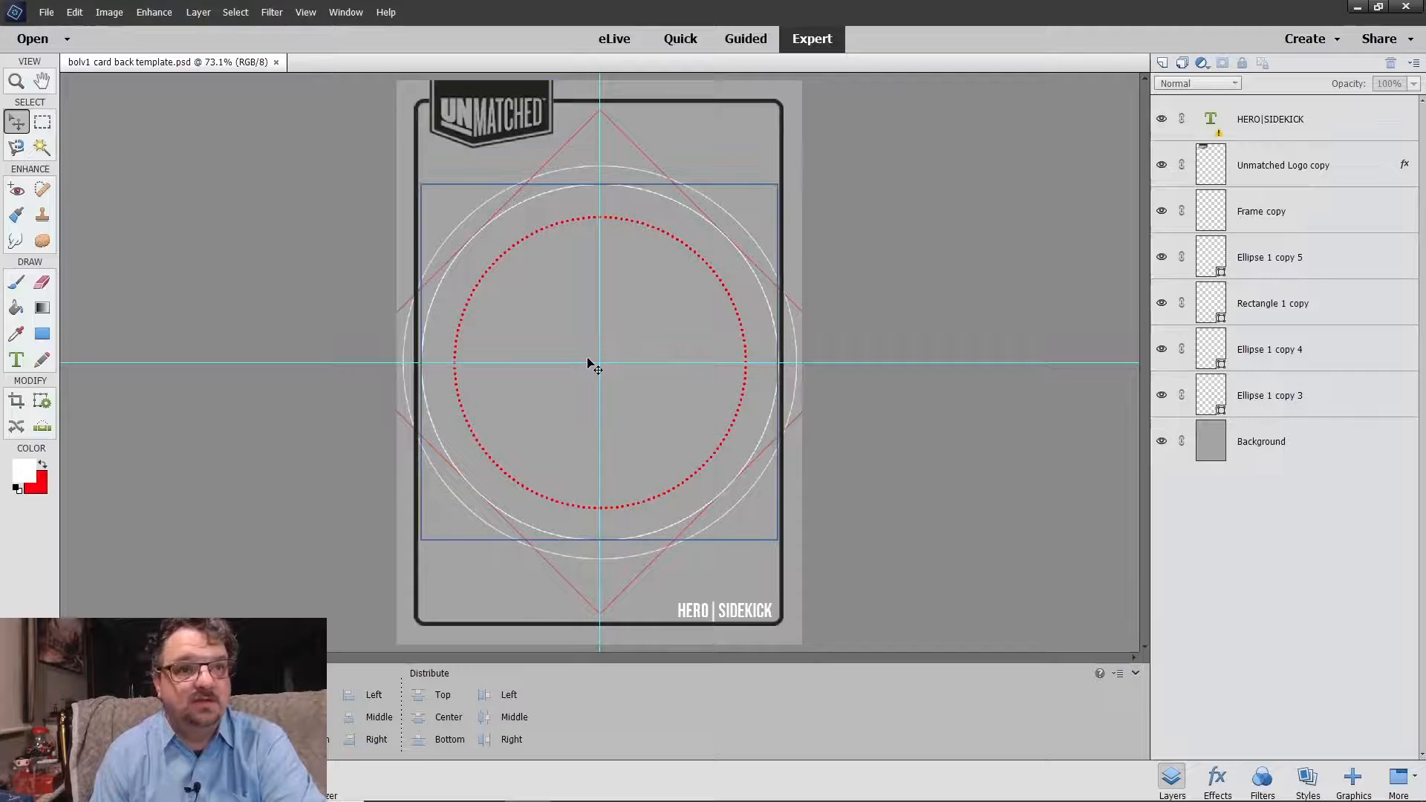
click(276, 62)
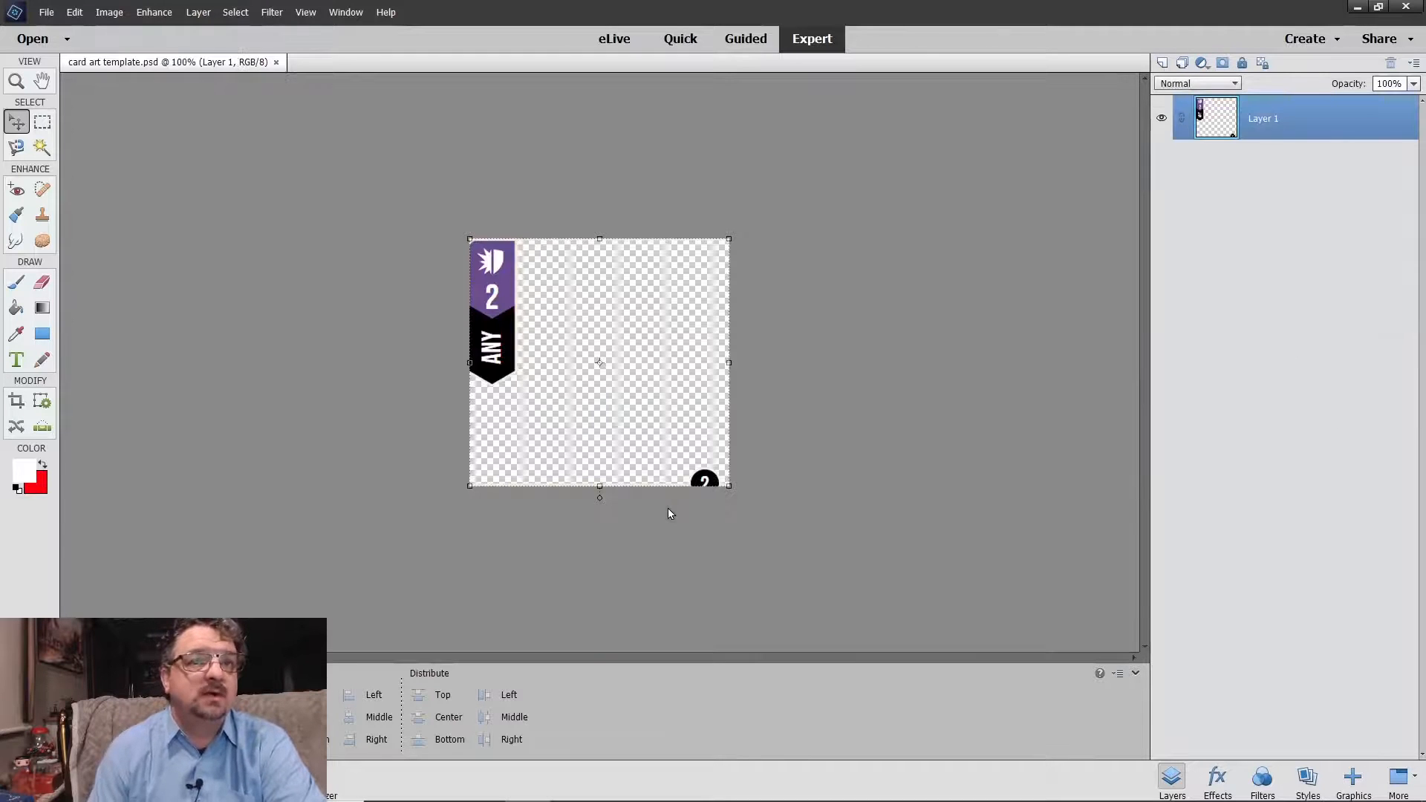
click(434, 303)
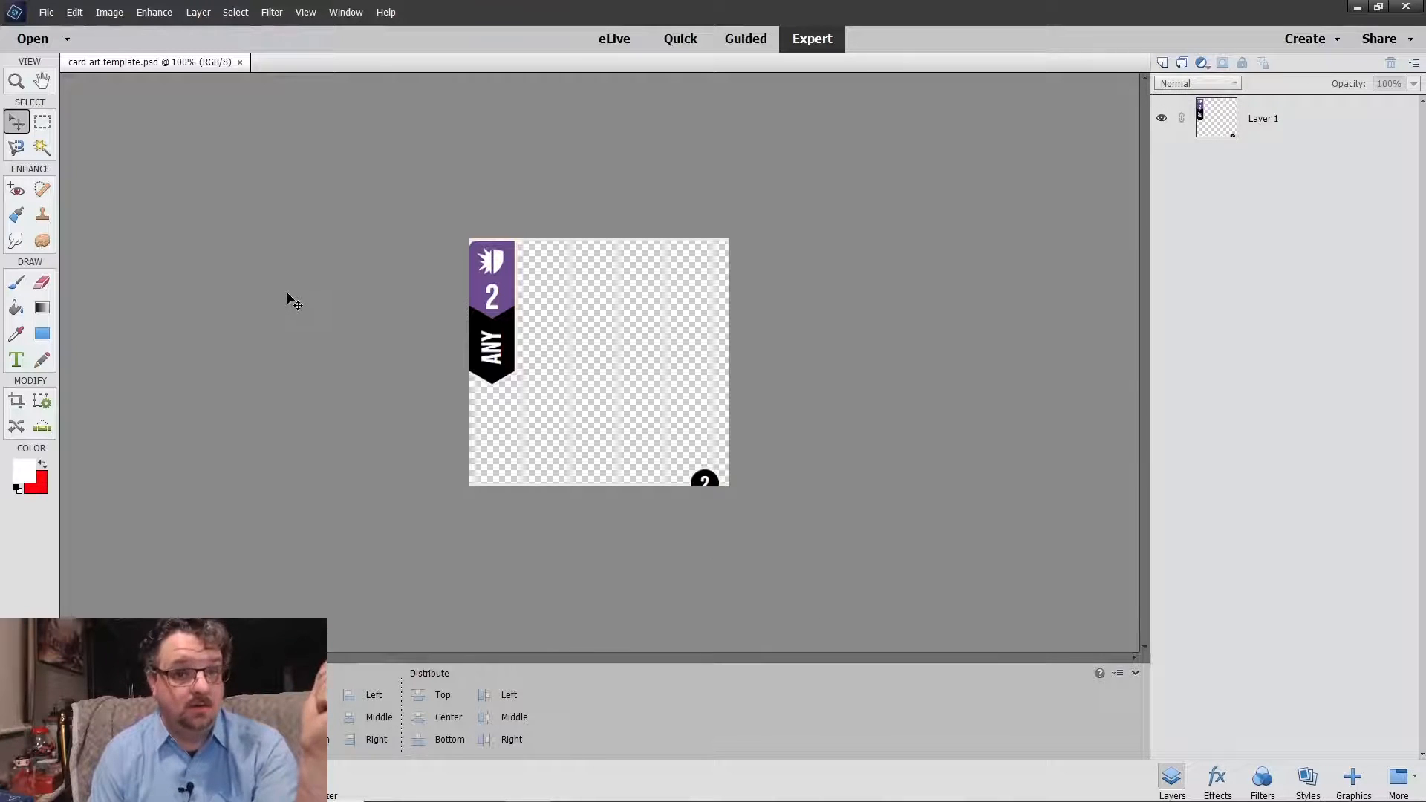
Step: Open the sphinx photo IMG_1033.JPG, select the whole image, and copy it
click(58, 38)
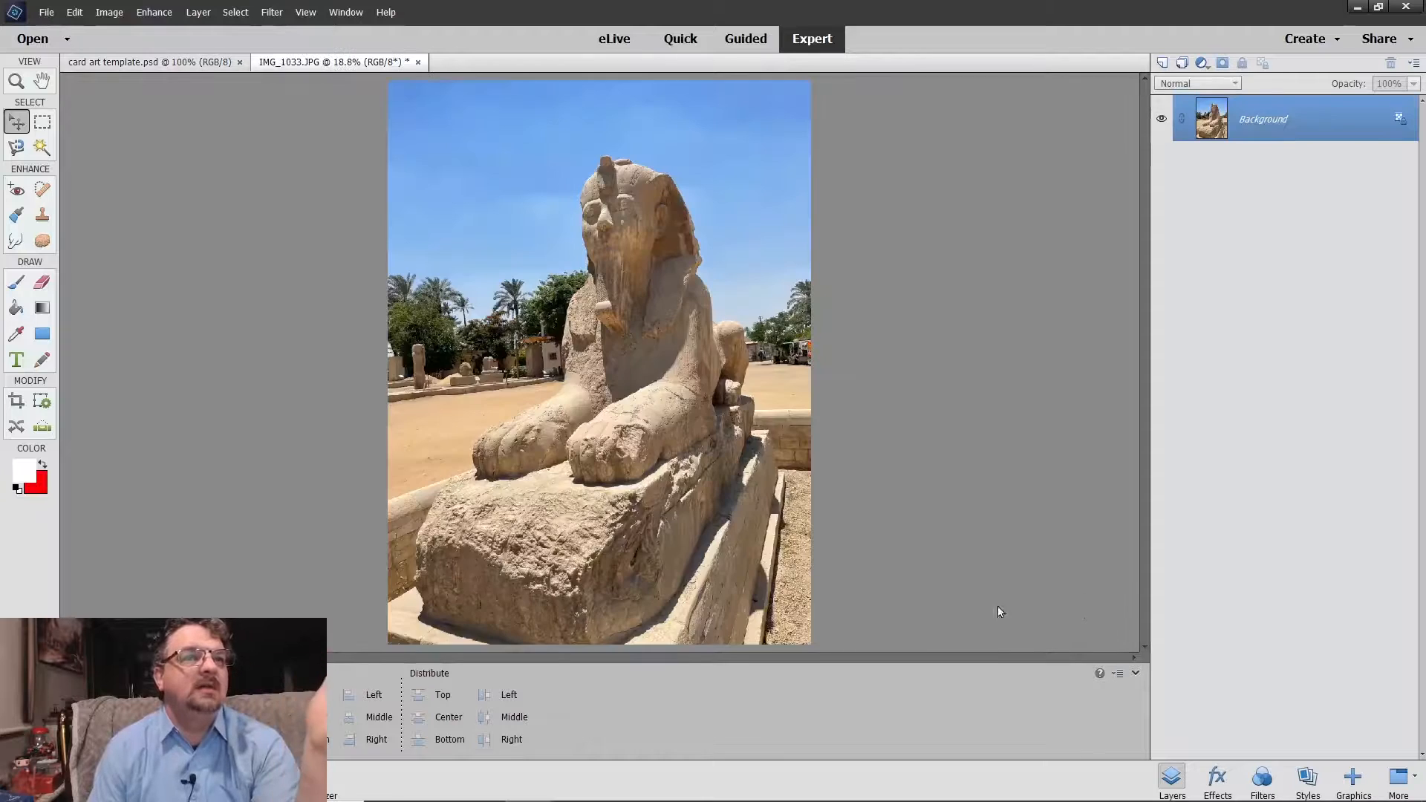
key(ctrl+a)
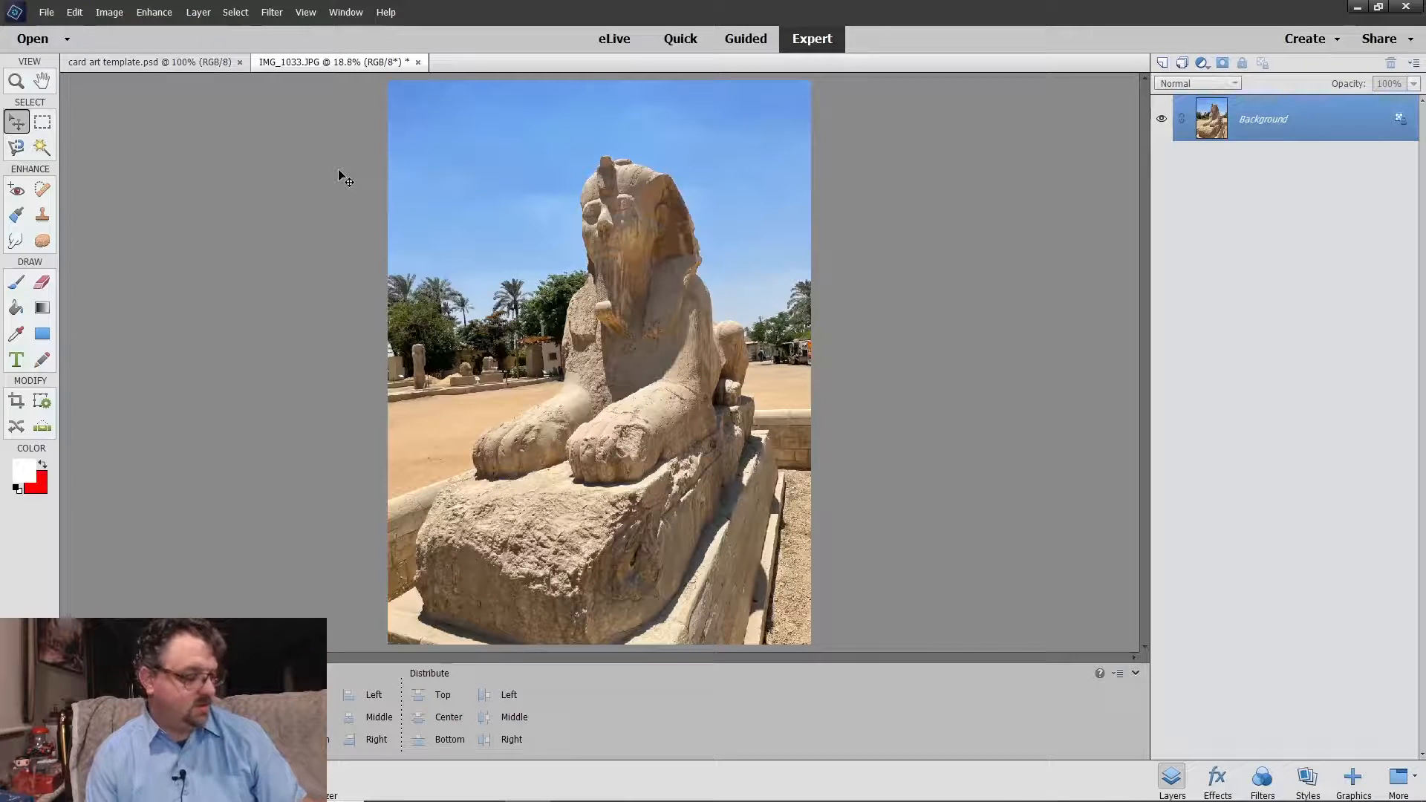
click(75, 12)
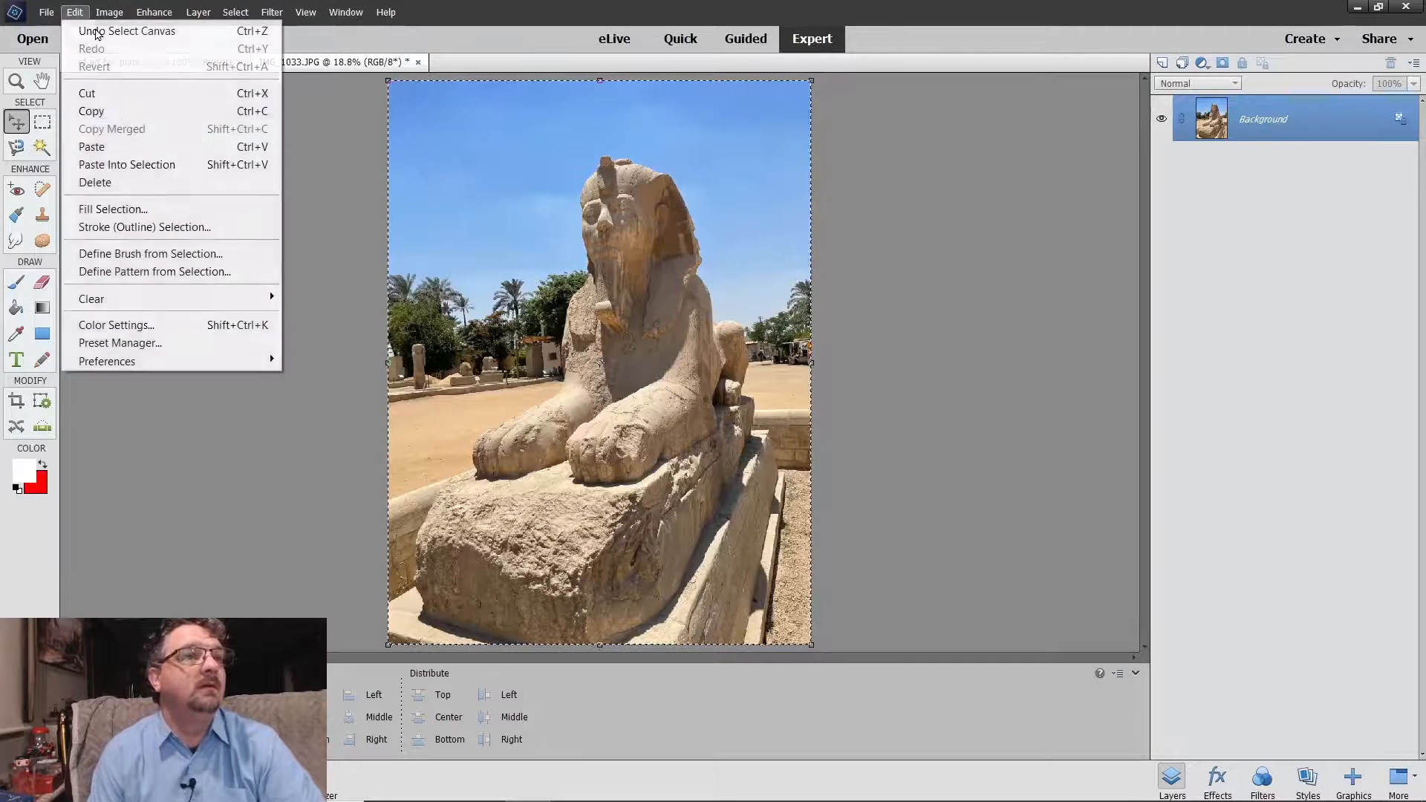
click(119, 111)
Step: Paste the sphinx photo into card art template.psd scaled to about 12.43%, and move its layer below Layer 1
click(149, 61)
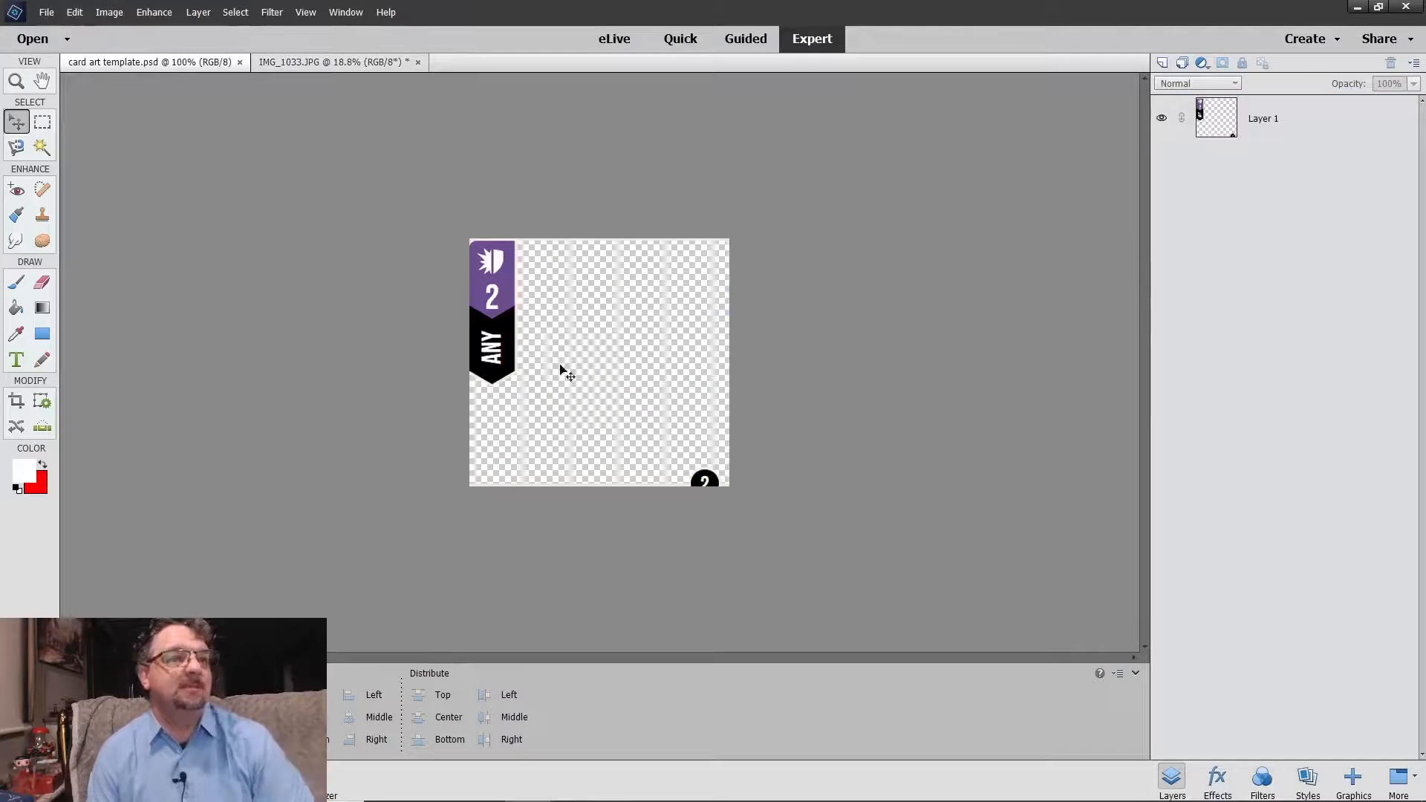
key(ctrl+v)
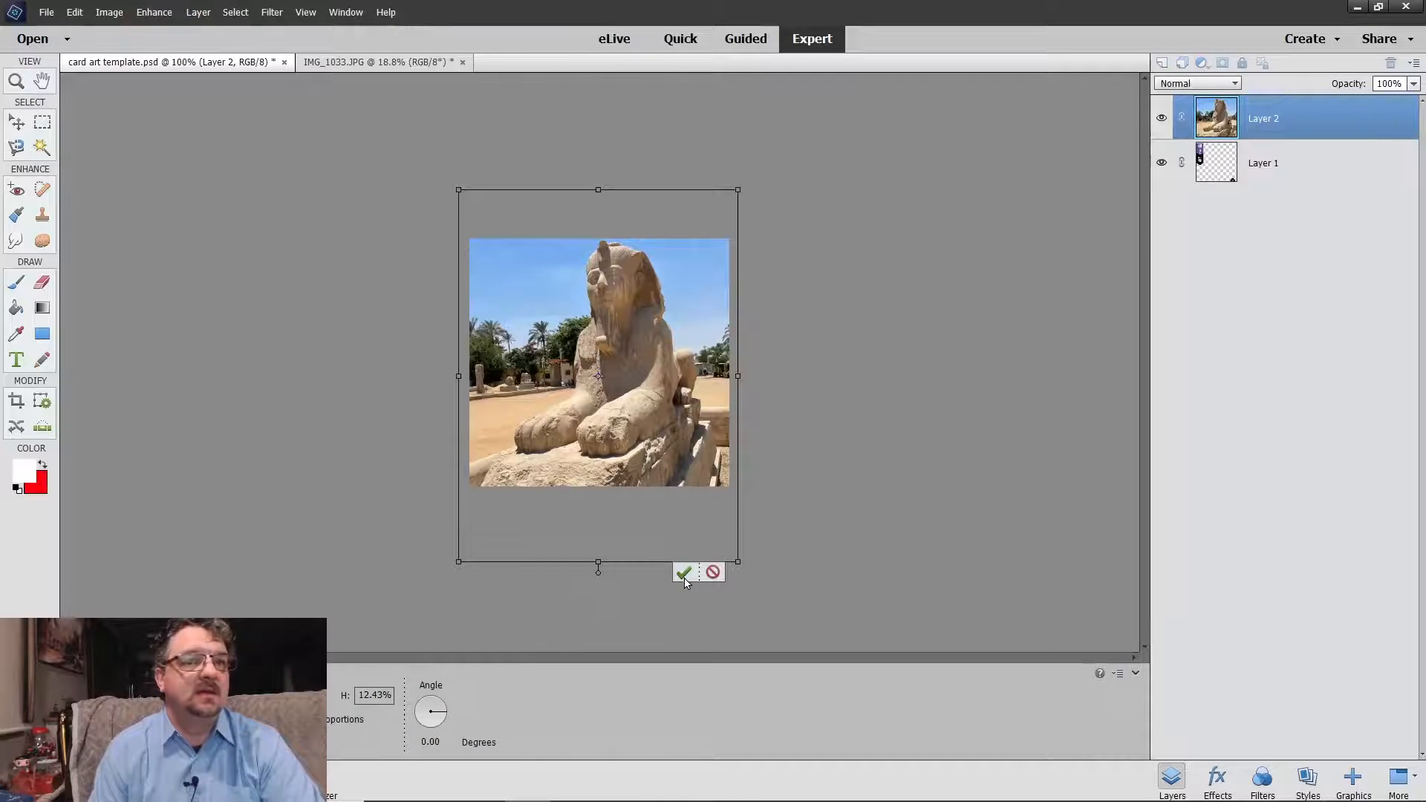
click(684, 577)
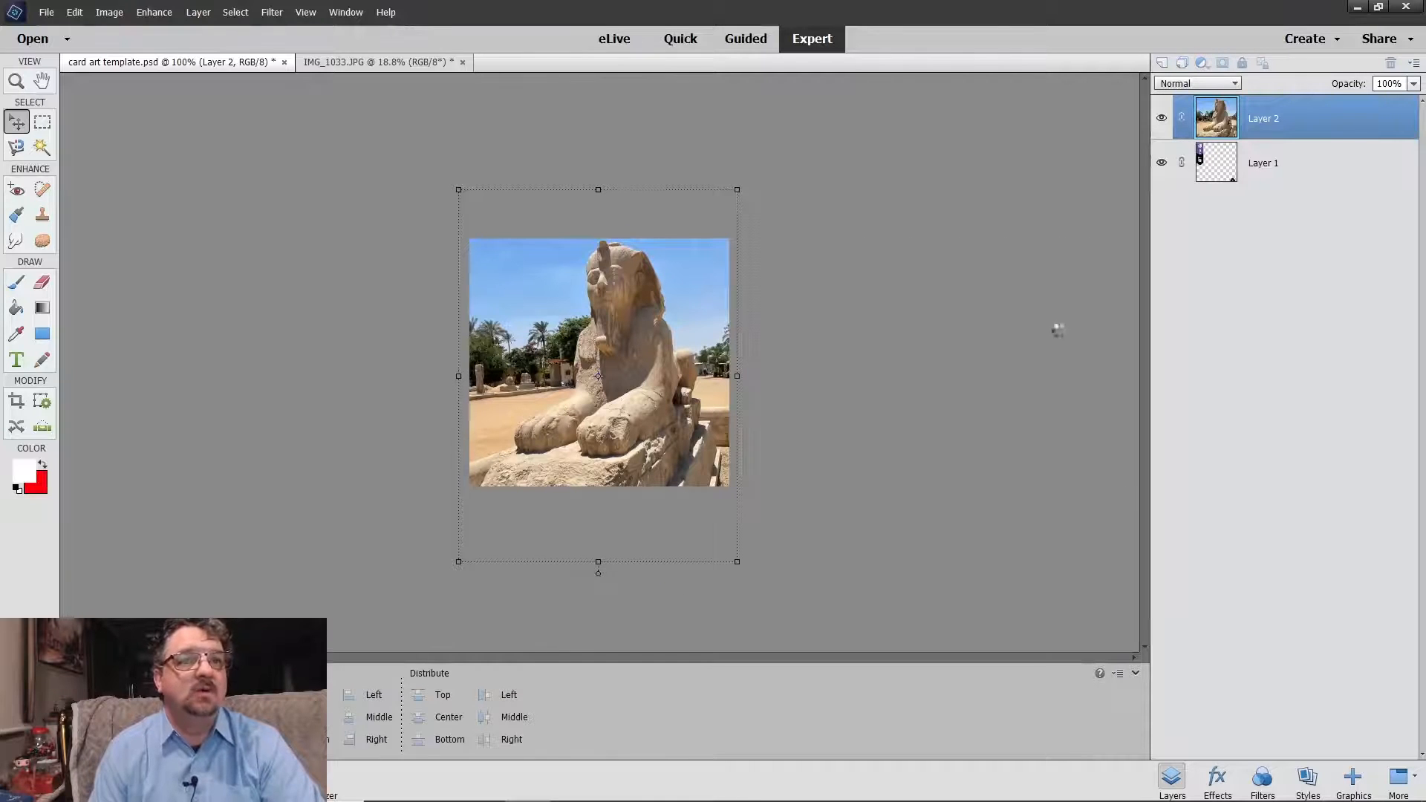
drag(1263, 136, 1266, 195)
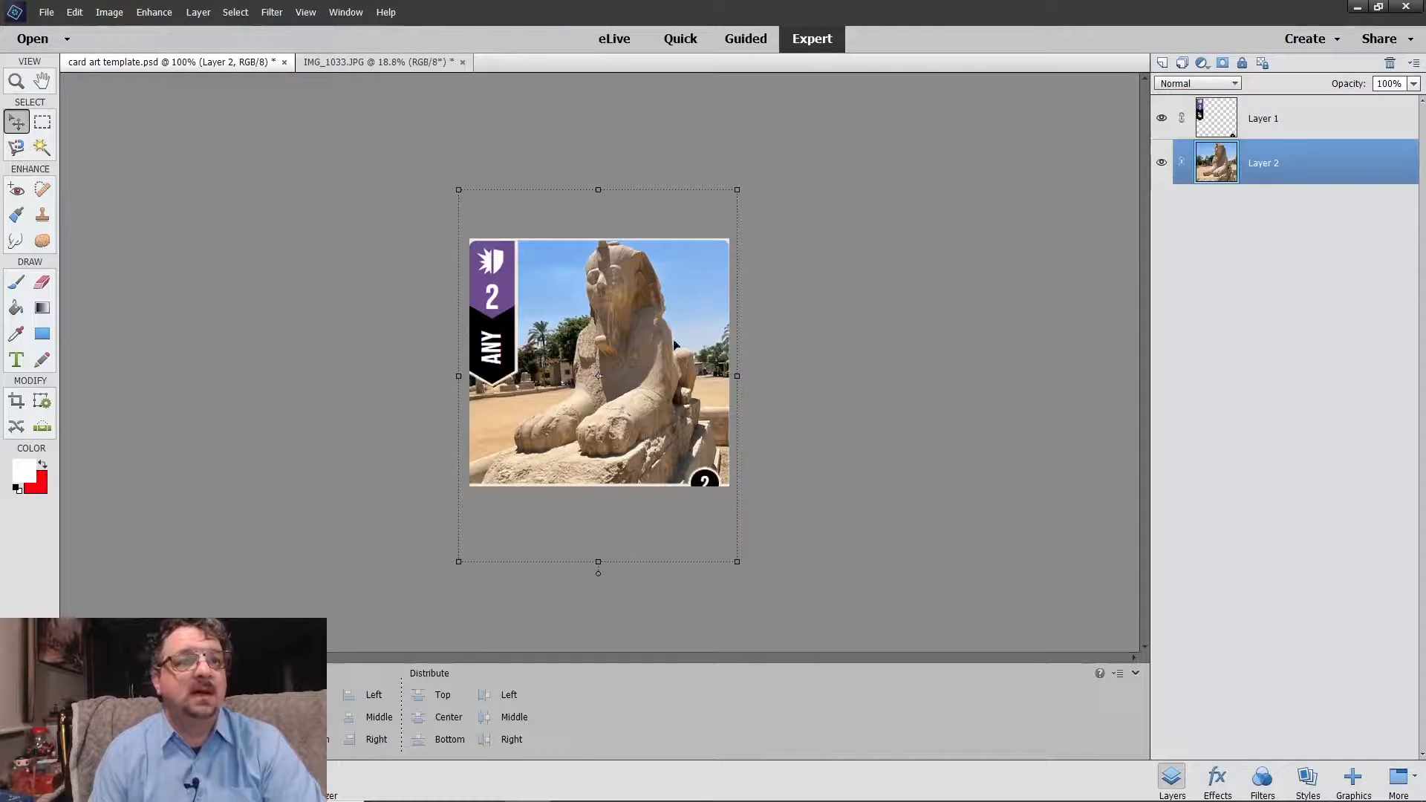
Step: Reposition the sphinx photo slightly left and down within the card art frame
click(327, 491)
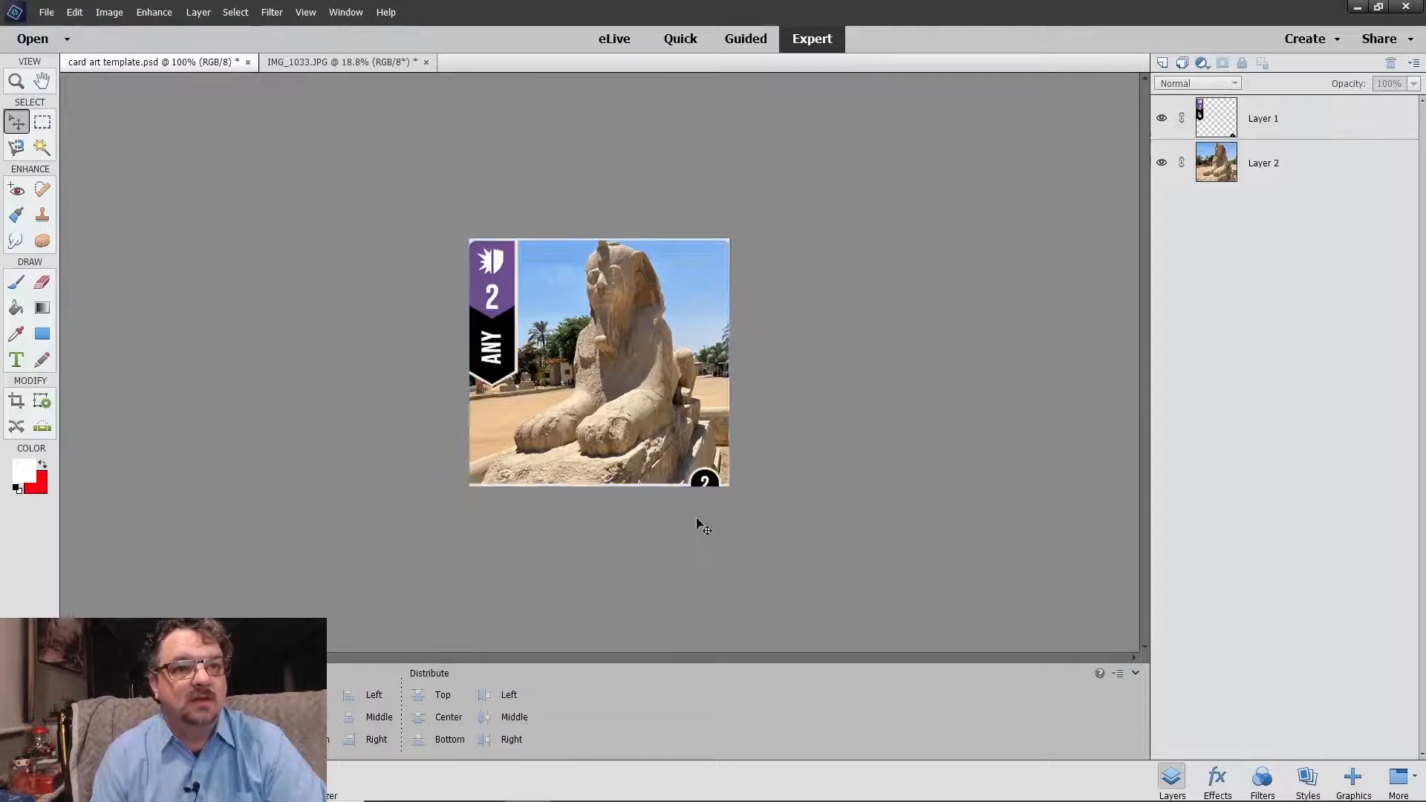
drag(624, 323, 613, 323)
drag(614, 323, 613, 319)
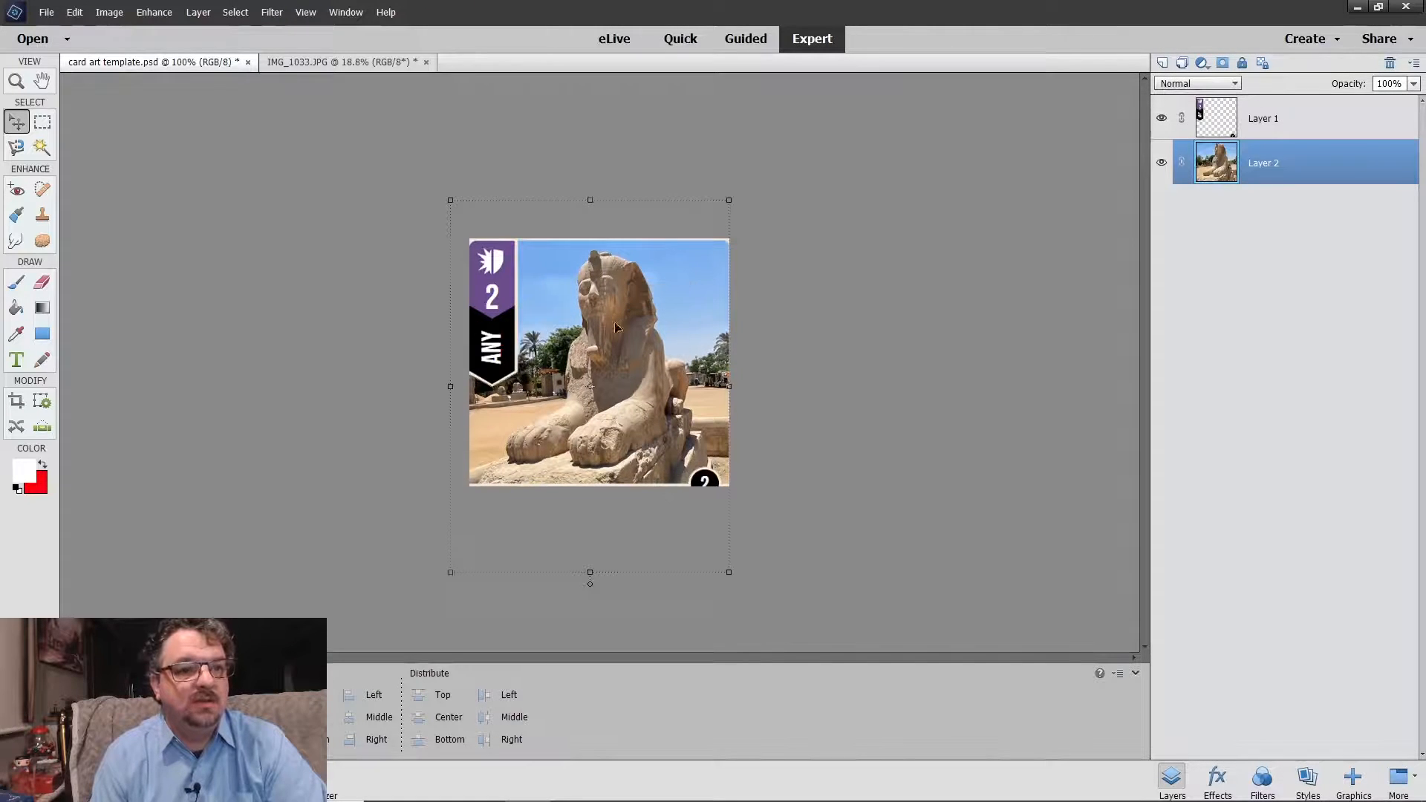
Step: Deselect the sphinx photo layer and try shifting the photo slightly within the card art frame
click(836, 484)
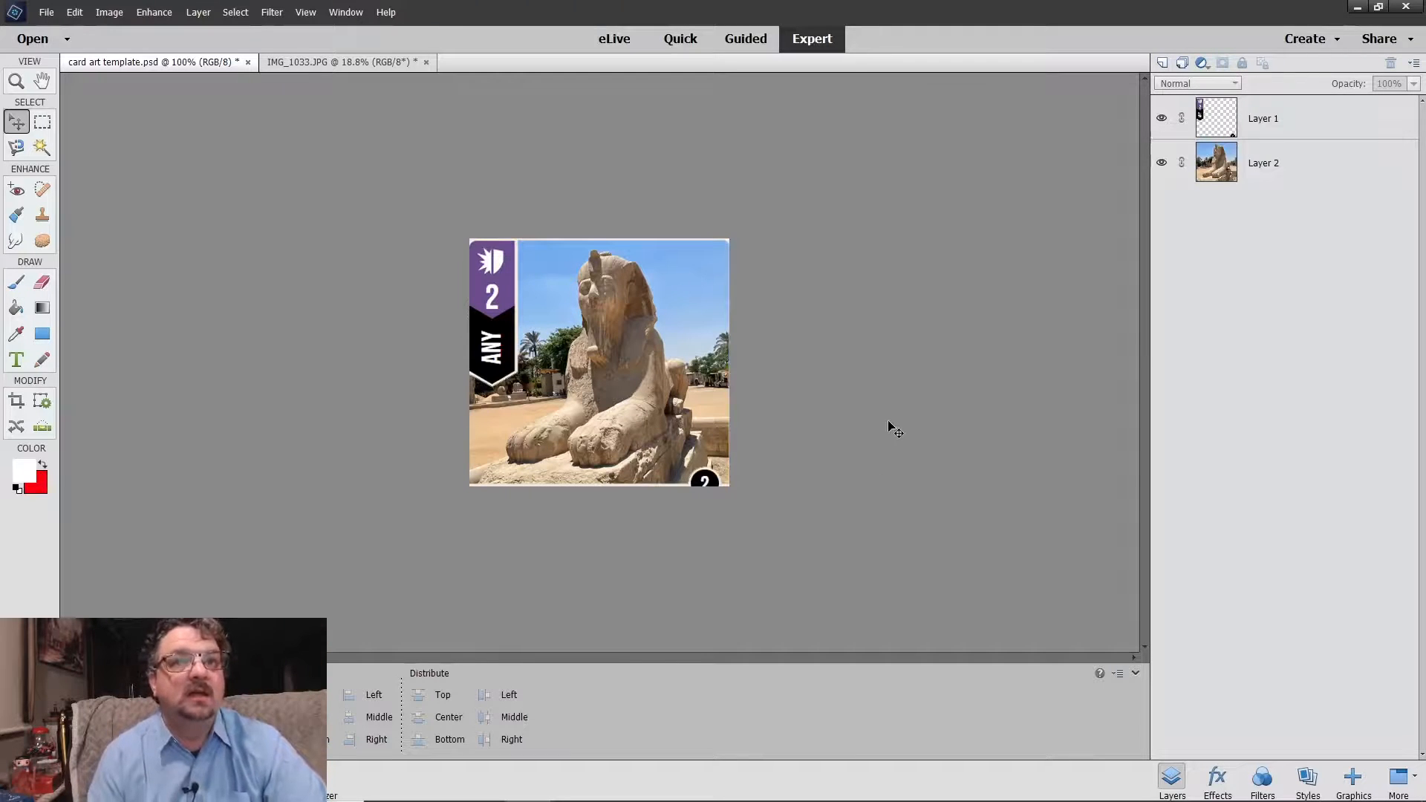
drag(523, 297, 522, 350)
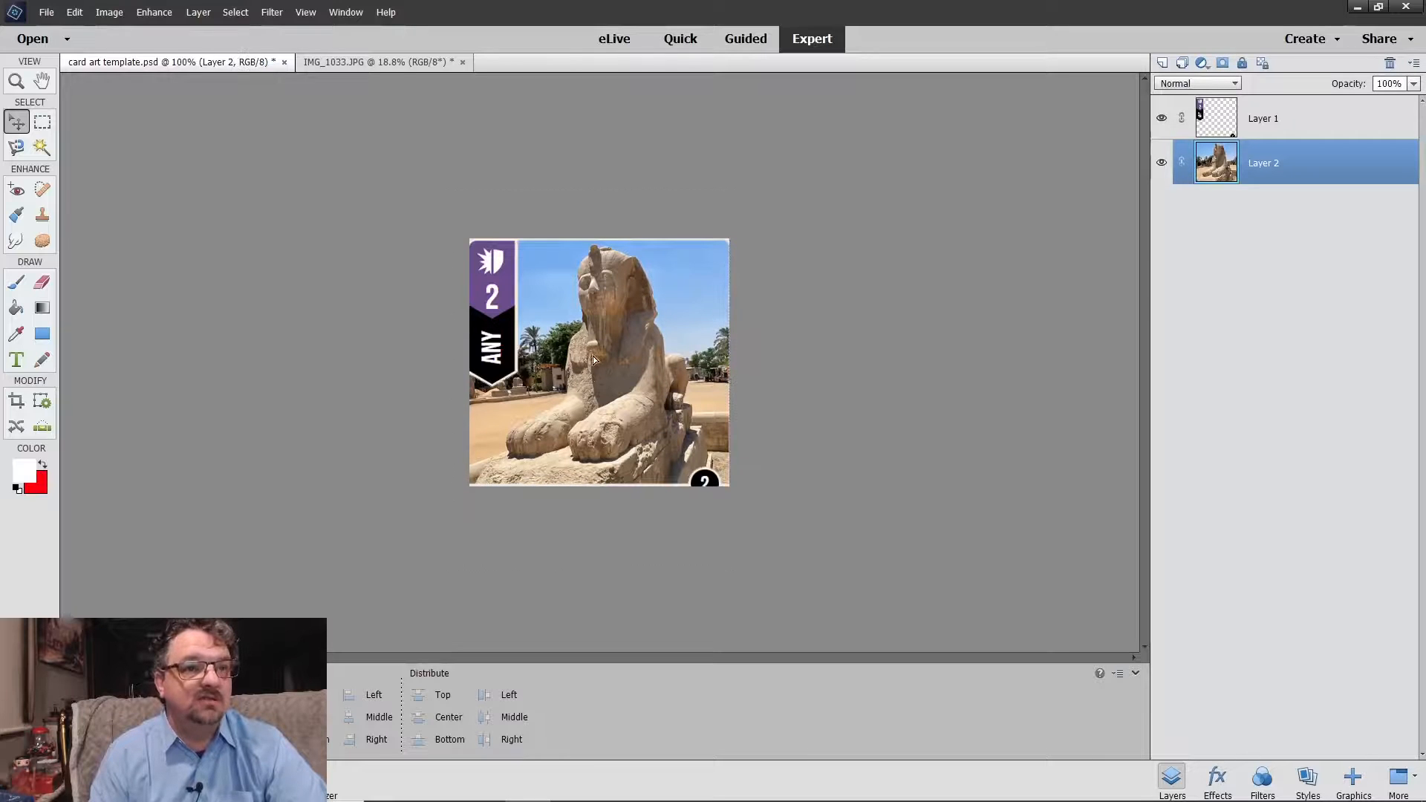
Step: Toggle the visibility of Layer 1 to compare the sphinx photo with and without the card frame overlay
click(1161, 119)
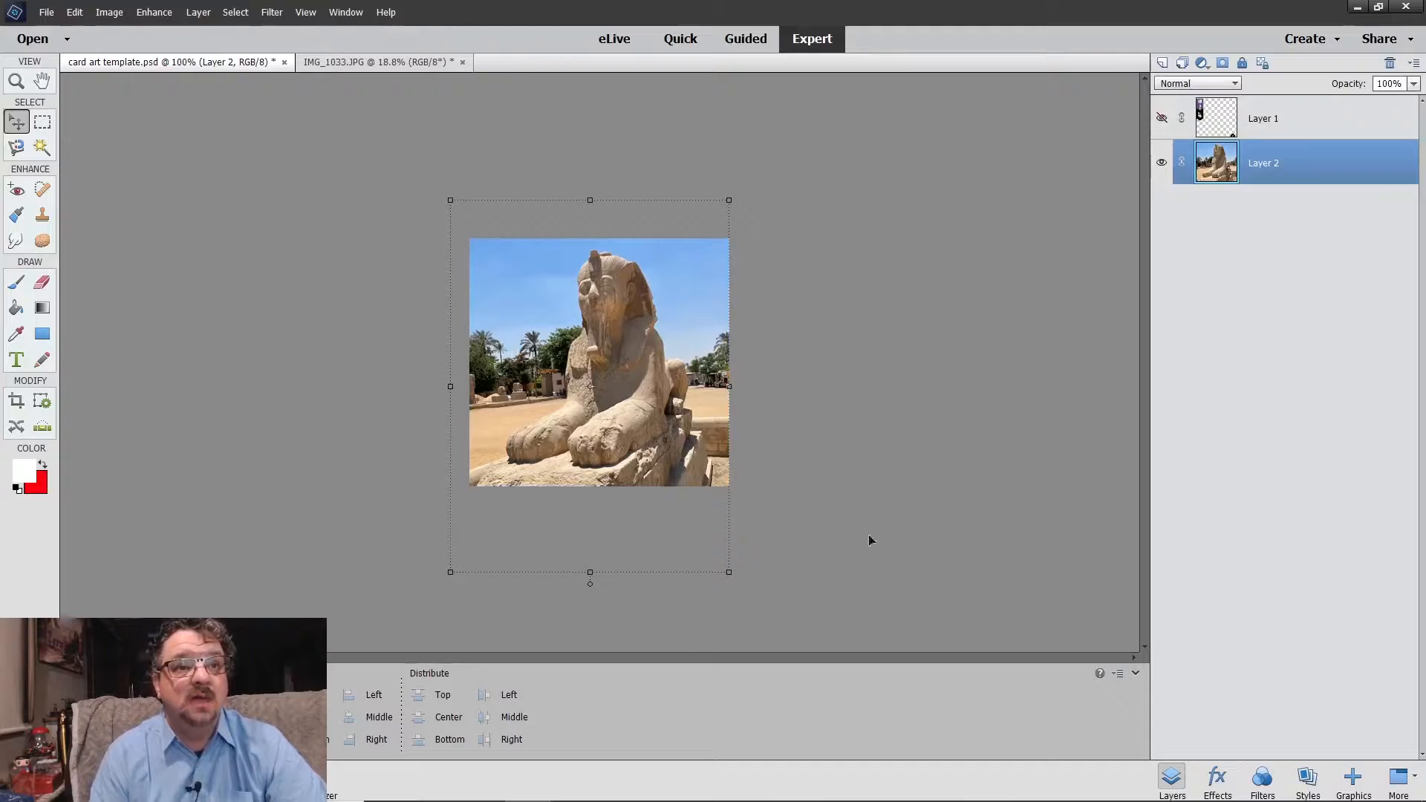
click(922, 522)
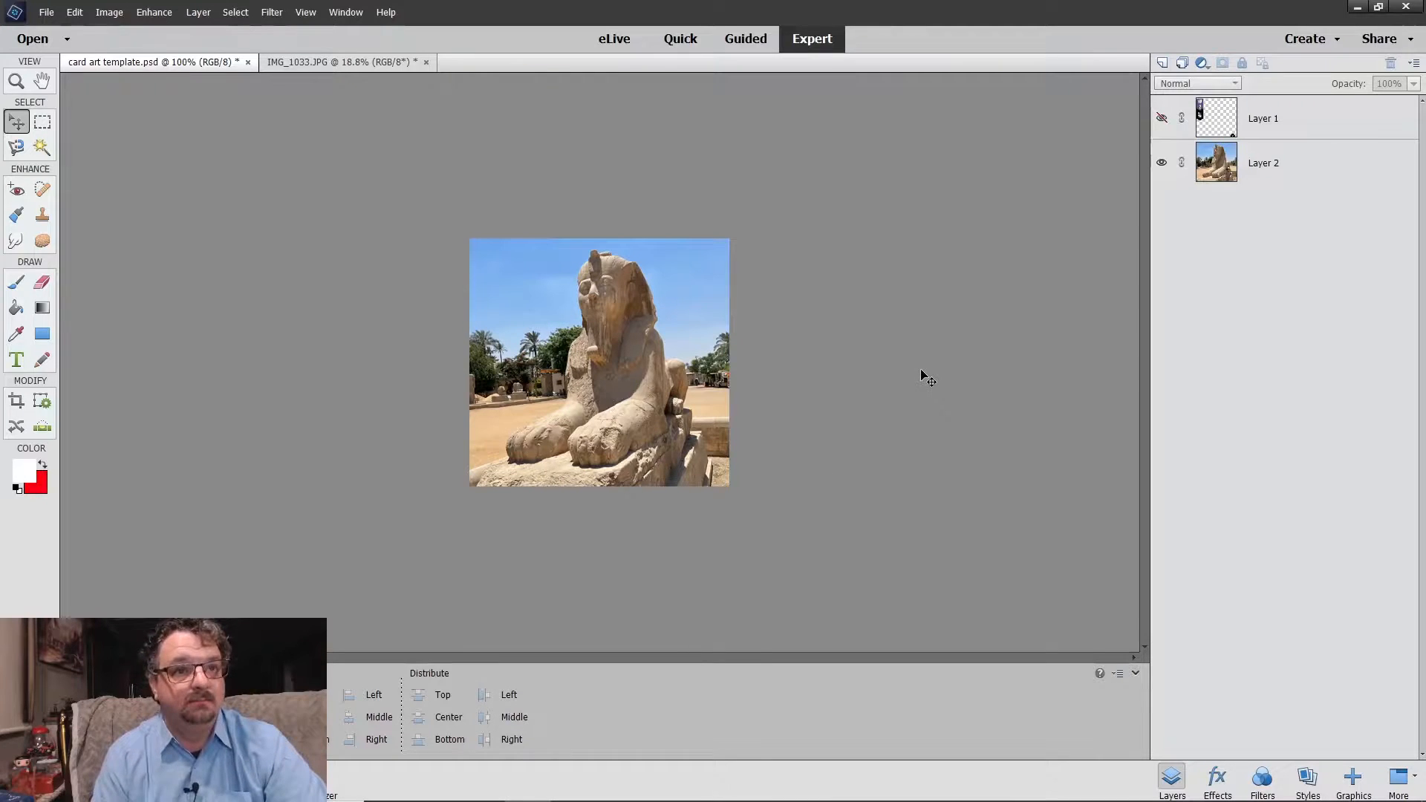
click(1162, 120)
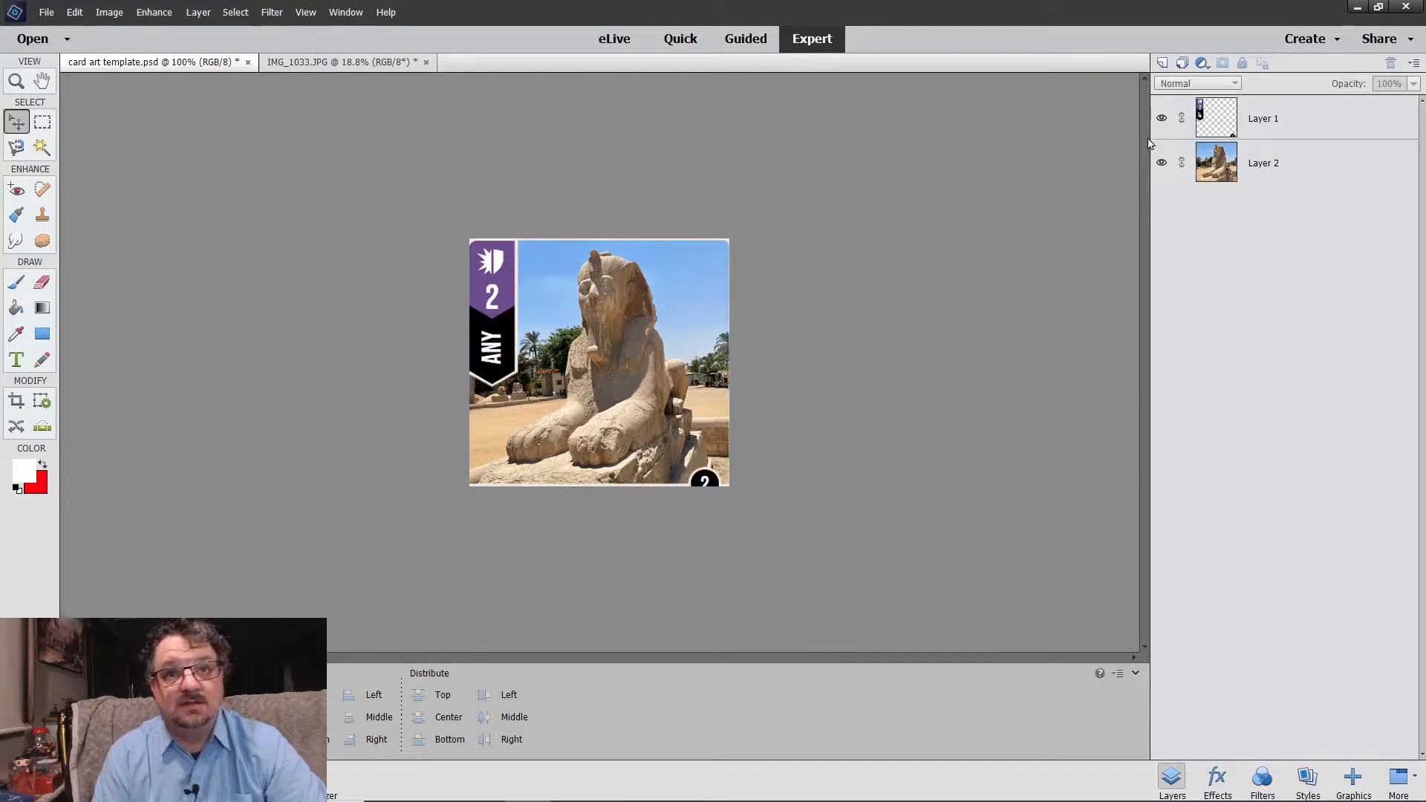
click(1161, 118)
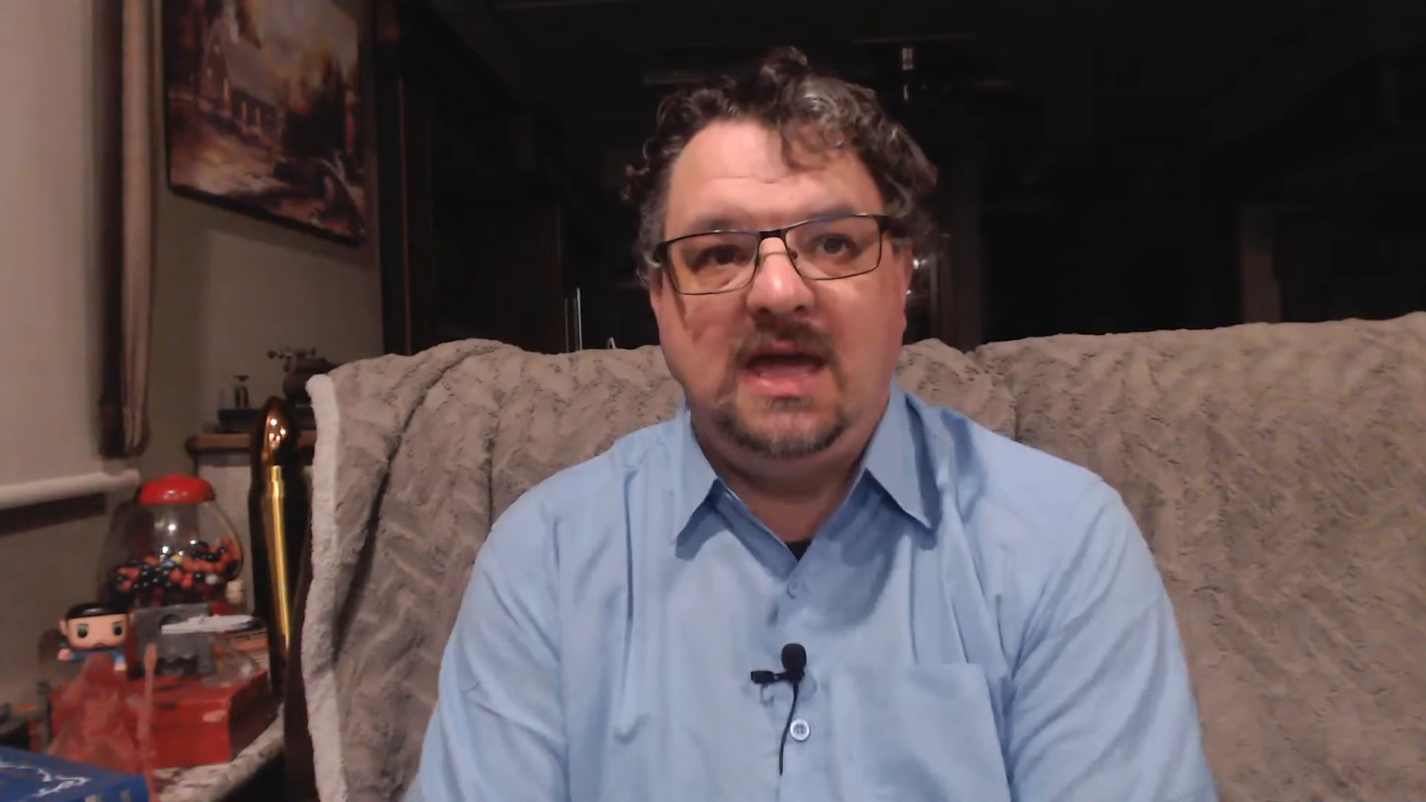